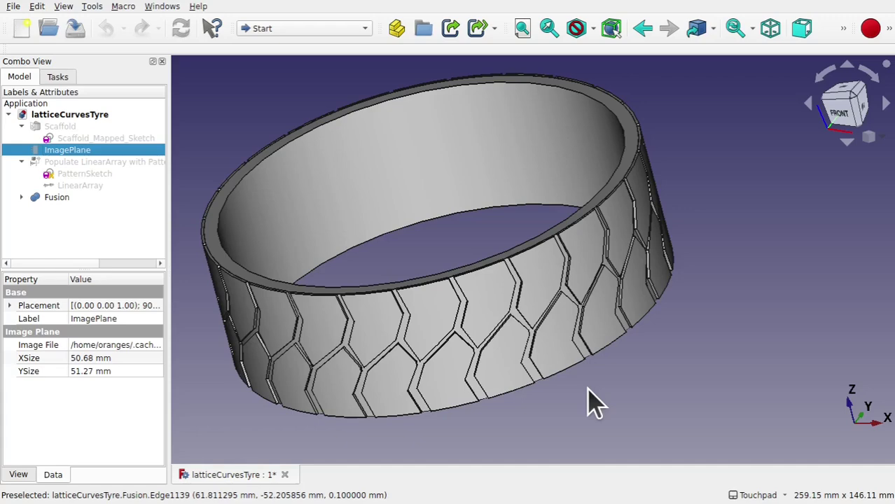
Examine the tyre's tread reference image from above and the finished tread pattern around the ring's outer surface
{"action": "key", "text": "2"}
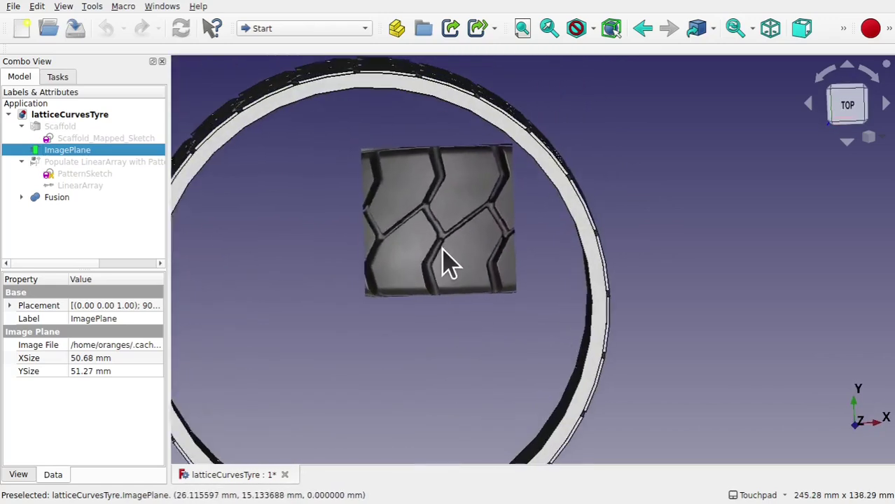
{"action": "scroll", "coordinate": [448, 264], "scroll_direction": "up", "scroll_amount": 5}
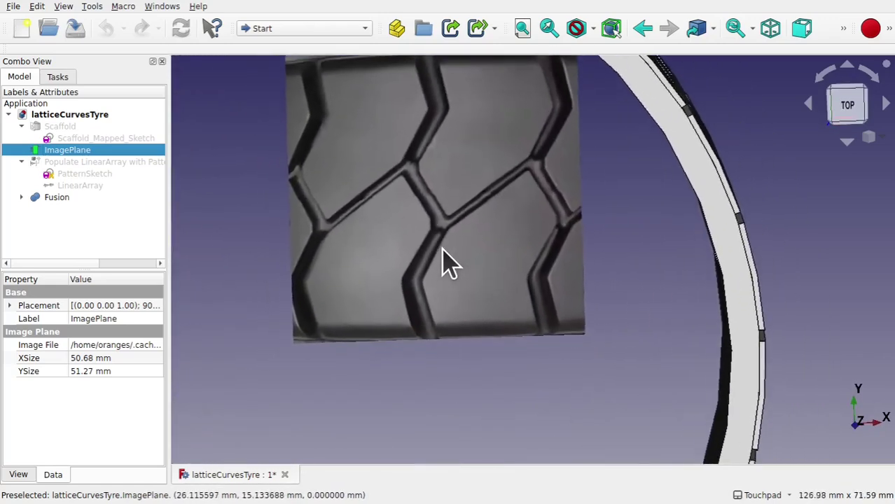
{"action": "scroll", "coordinate": [448, 265], "scroll_direction": "down", "scroll_amount": 1}
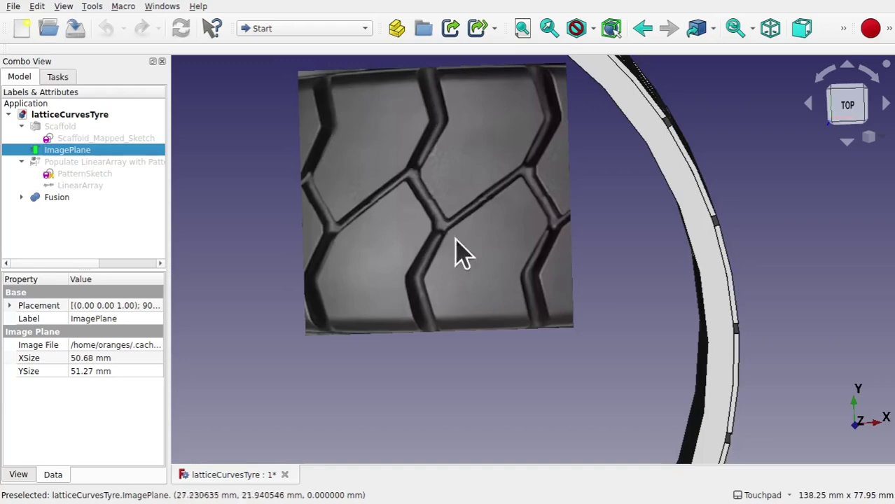
{"action": "scroll", "coordinate": [503, 308], "scroll_direction": "down", "scroll_amount": 7}
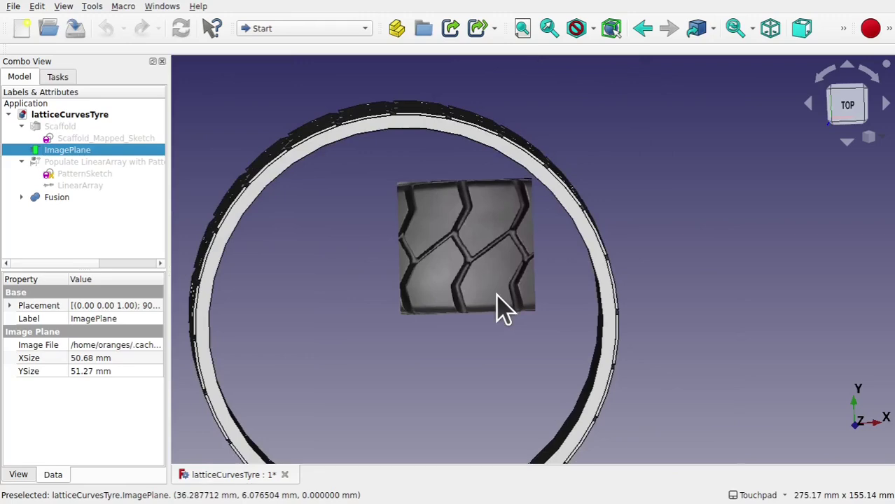
{"action": "middle_click_drag", "start_coordinate": [503, 308], "coordinate": [652, 242]}
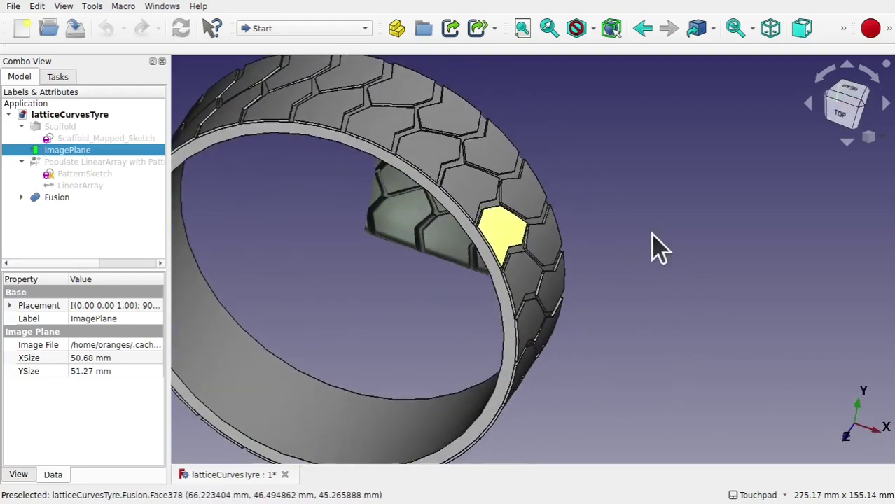
{"action": "middle_click_drag", "start_coordinate": [496, 236], "coordinate": [556, 355]}
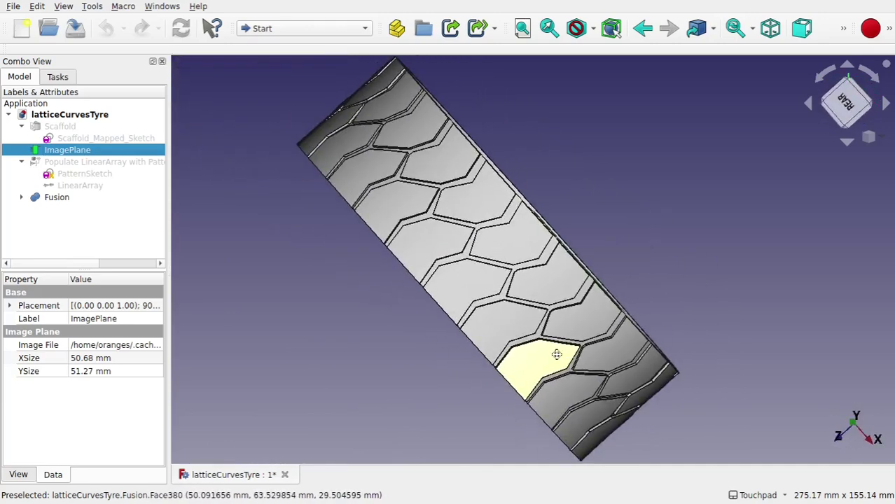
{"action": "middle_click_drag", "start_coordinate": [557, 355], "coordinate": [599, 218]}
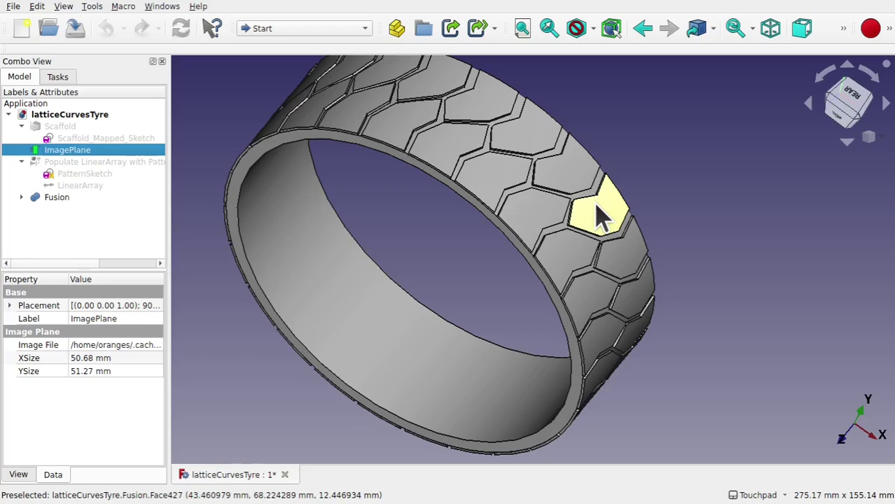
{"action": "key", "text": "2"}
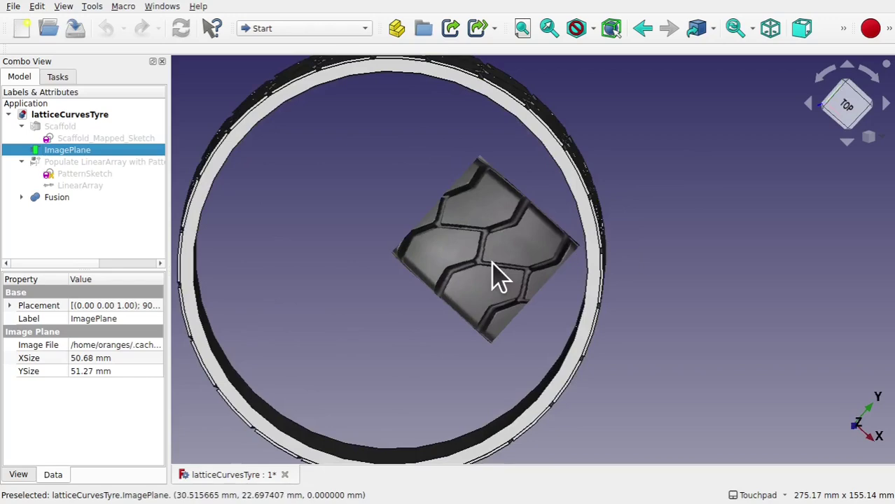
{"action": "left_click_drag", "start_coordinate": [515, 236], "coordinate": [396, 260], "text": "alt"}
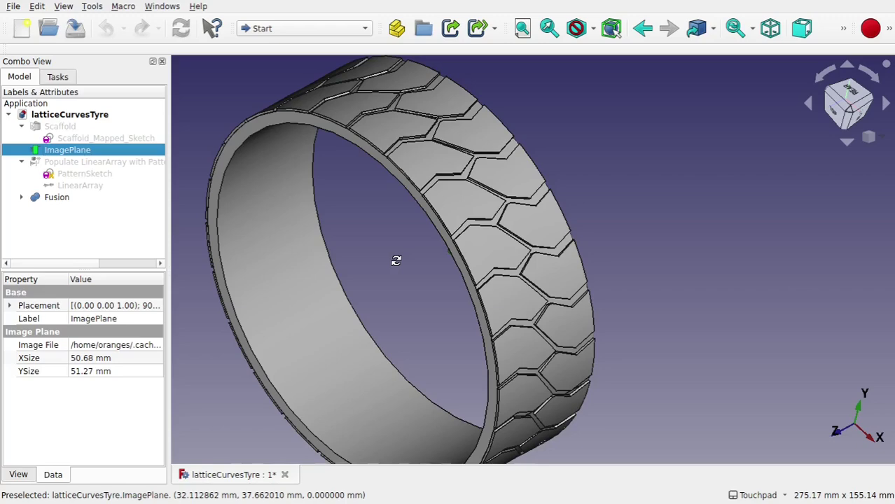
{"action": "middle_click_drag", "start_coordinate": [396, 261], "coordinate": [398, 292]}
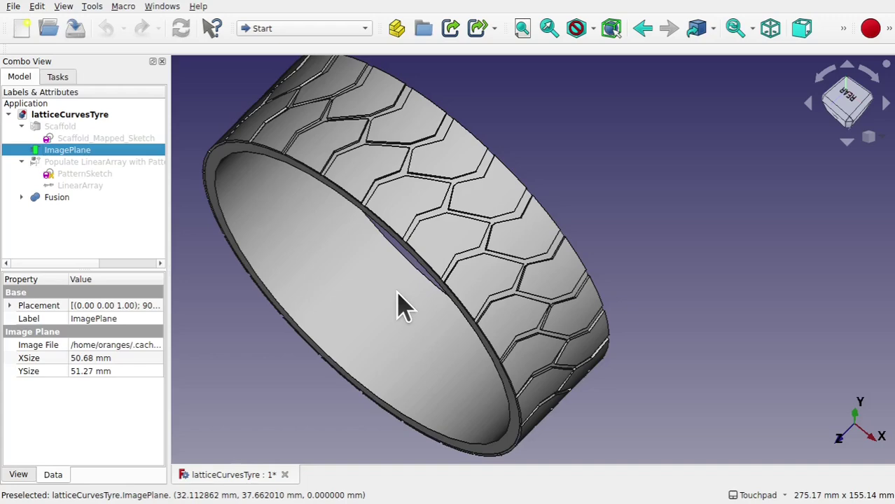
{"action": "key", "text": "2"}
{"action": "middle_click_drag", "start_coordinate": [625, 173], "coordinate": [515, 165]}
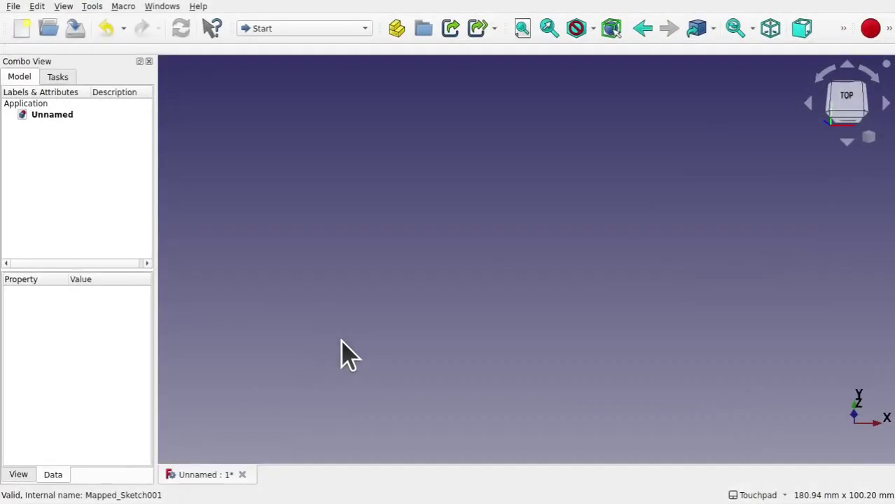
Check the installed workbenches for Lattice2 and view the addons offered in the Addon Manager
{"action": "left_click", "coordinate": [294, 29]}
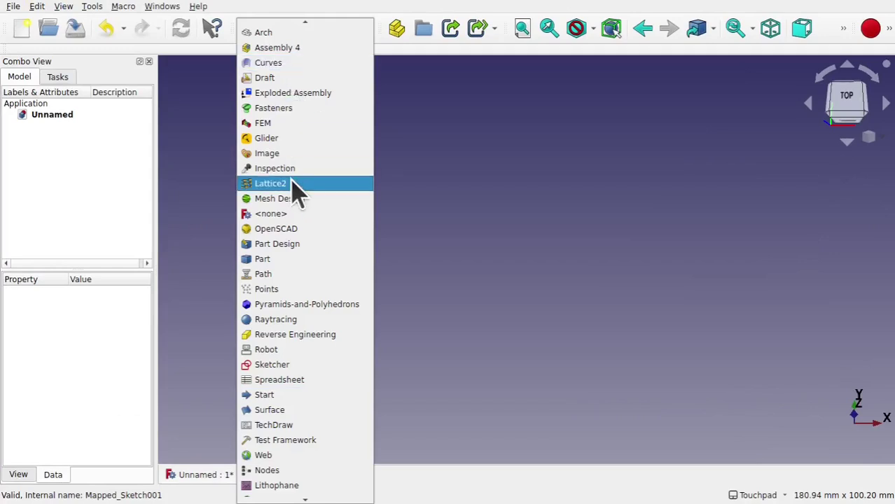
{"action": "left_click", "coordinate": [183, 130]}
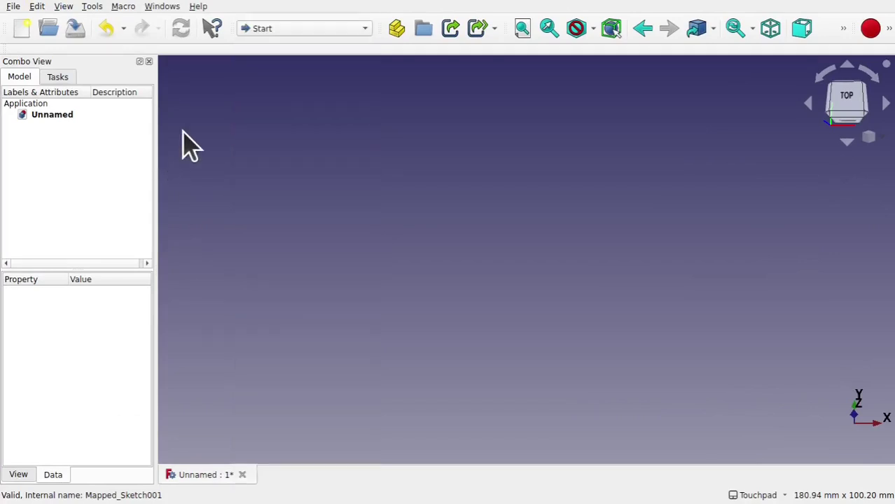
{"action": "left_click", "coordinate": [94, 12]}
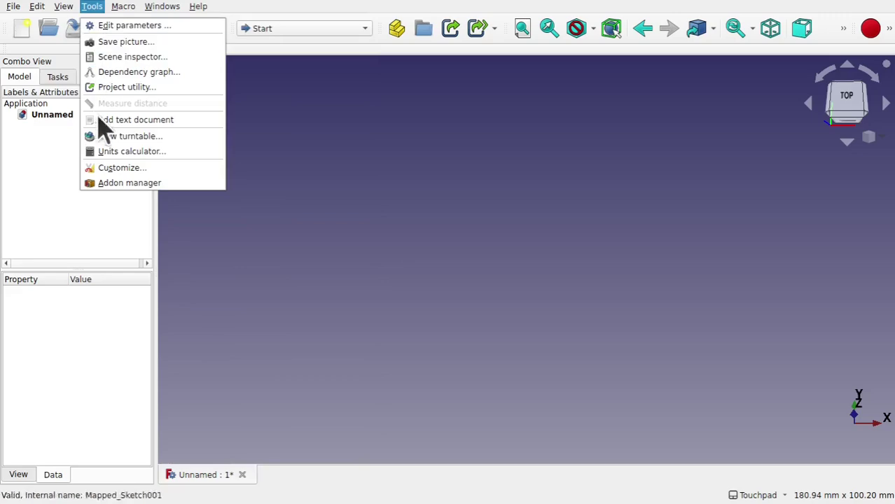
{"action": "left_click", "coordinate": [132, 183]}
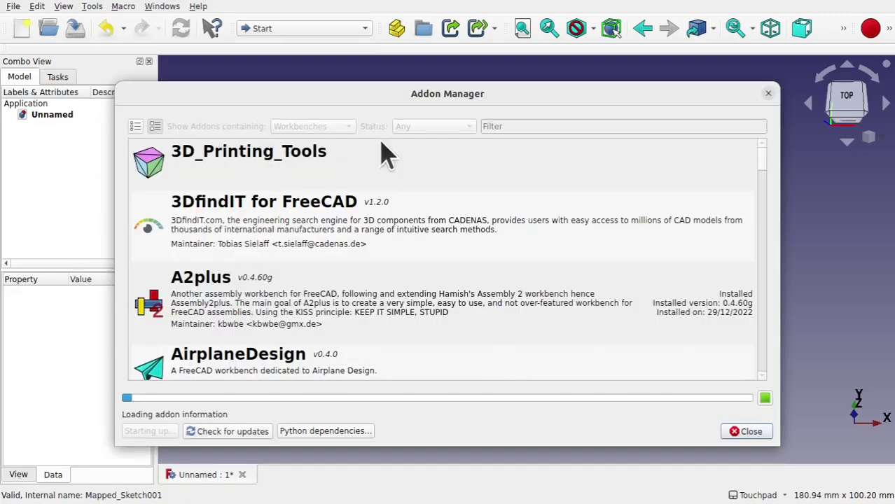
{"action": "left_click", "coordinate": [769, 94]}
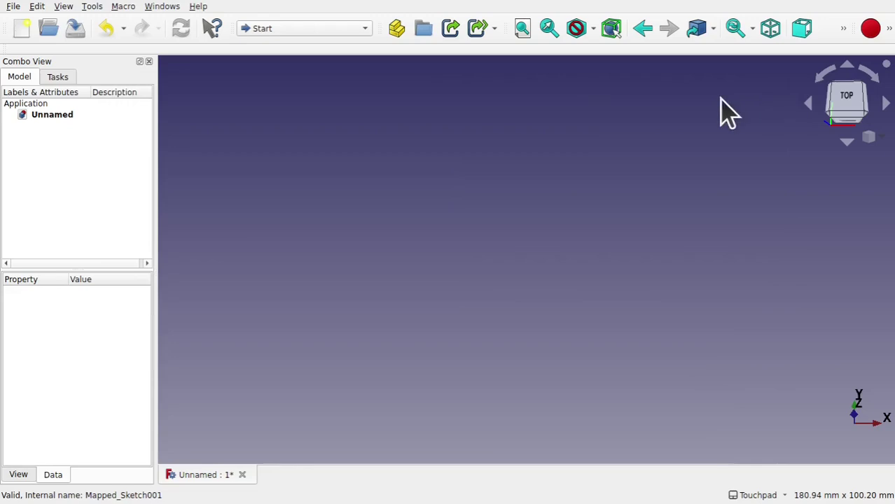
Switch to the Part workbench and create a cylinder
{"action": "left_click", "coordinate": [314, 33]}
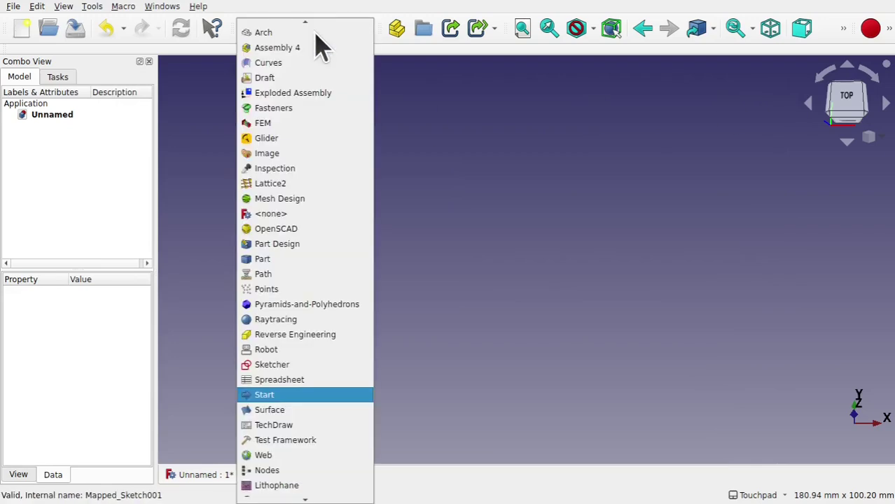
{"action": "left_click", "coordinate": [298, 259]}
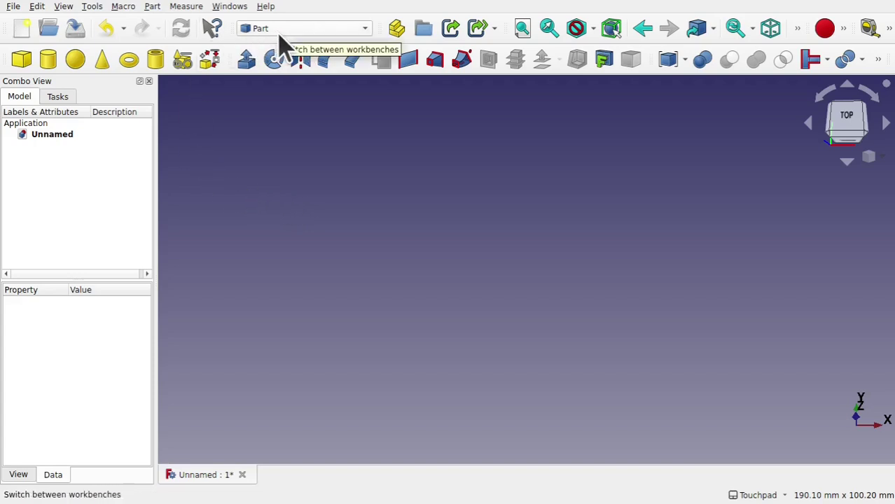
{"action": "left_click", "coordinate": [48, 66]}
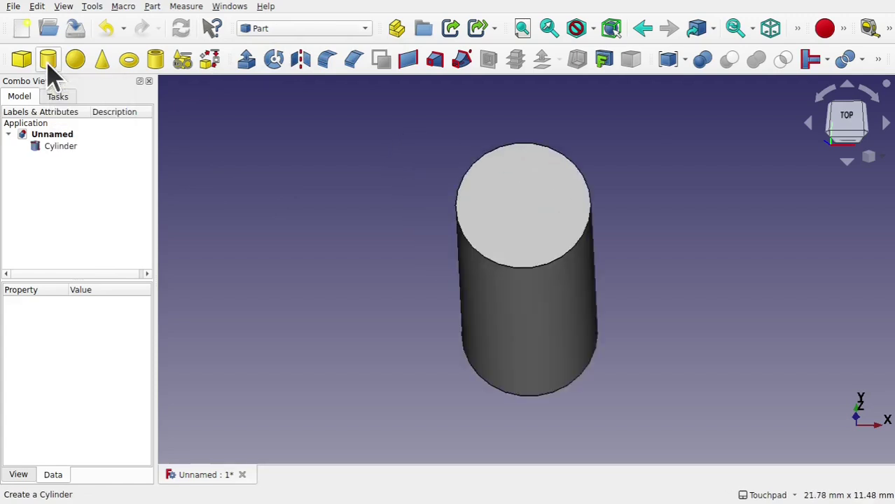
Set the cylinder's radius to 20 mm and its height to 80 mm
{"action": "left_click", "coordinate": [499, 337]}
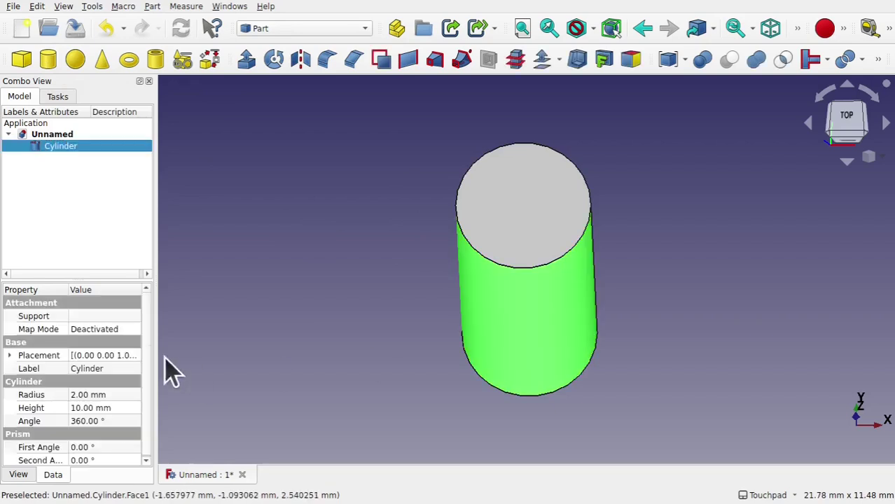
{"action": "left_click", "coordinate": [112, 395]}
{"action": "type", "text": "20"}
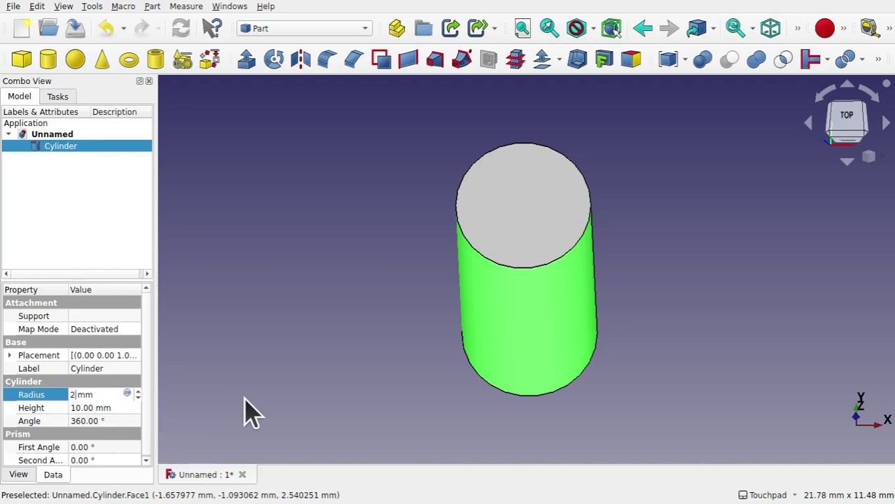
{"action": "key", "text": "Return"}
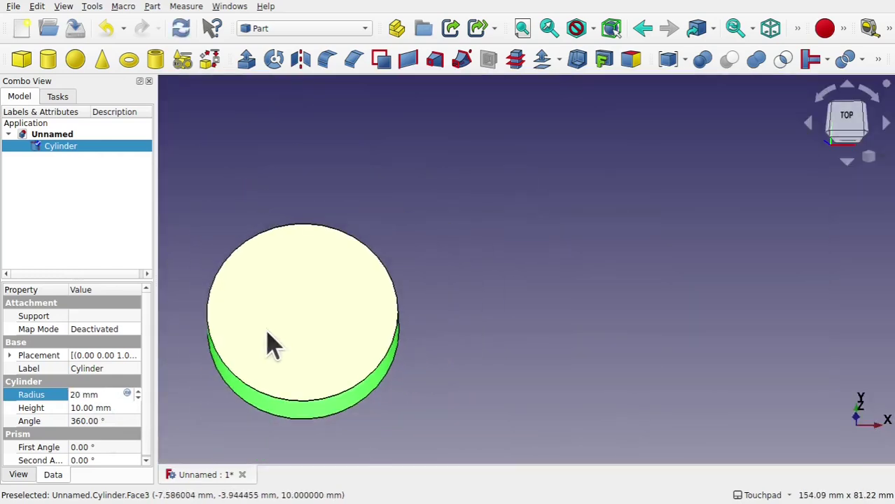
{"action": "left_click", "coordinate": [116, 409]}
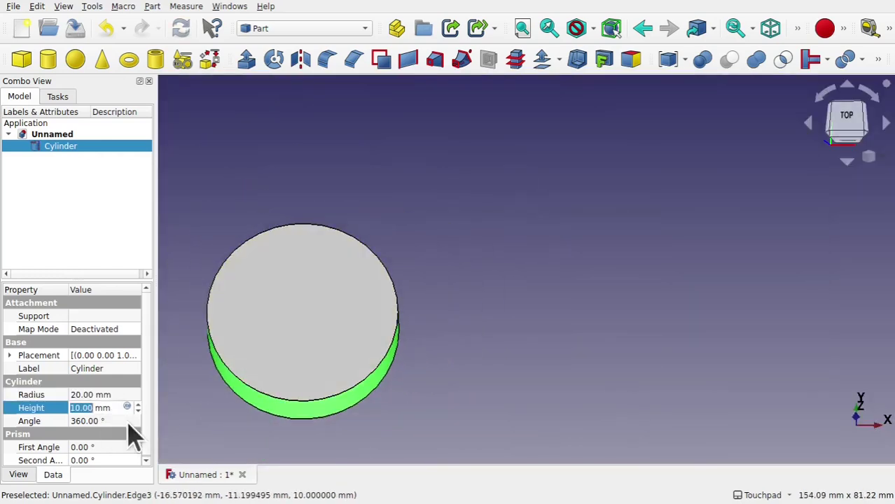
{"action": "type", "text": "60"}
{"action": "key", "text": "Return"}
{"action": "left_click", "coordinate": [499, 313]}
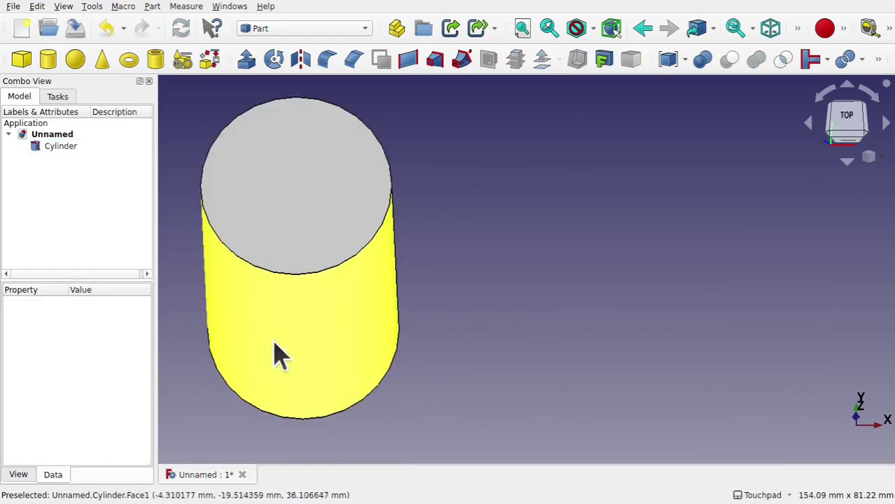
Switch to the Curves workbench and map a sketch onto the cylinder's curved side face
{"action": "middle_click_drag", "start_coordinate": [325, 336], "coordinate": [499, 310]}
{"action": "scroll", "coordinate": [491, 272], "scroll_direction": "down", "scroll_amount": 2}
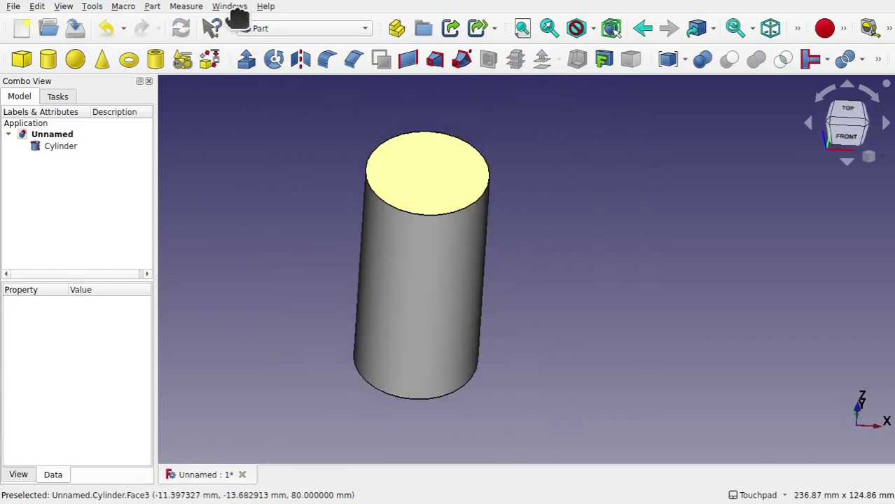
{"action": "left_click", "coordinate": [300, 30]}
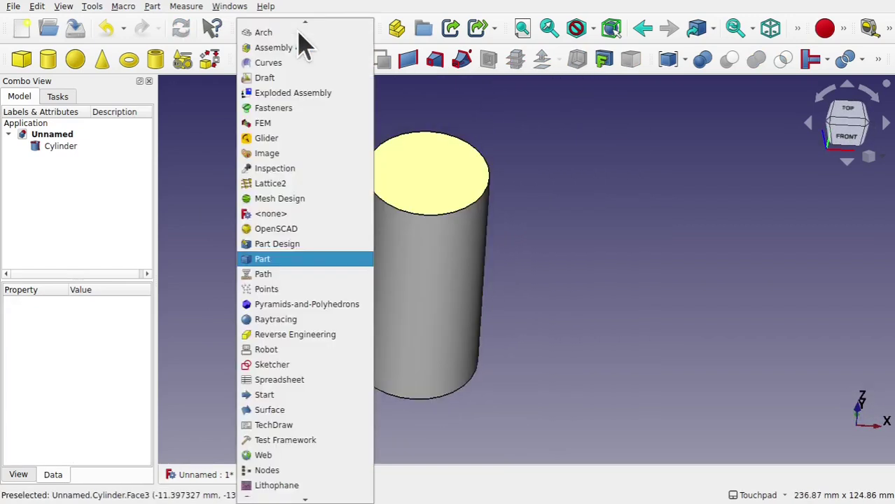
{"action": "left_click", "coordinate": [289, 67]}
{"action": "middle_click_drag", "start_coordinate": [481, 186], "coordinate": [444, 192]}
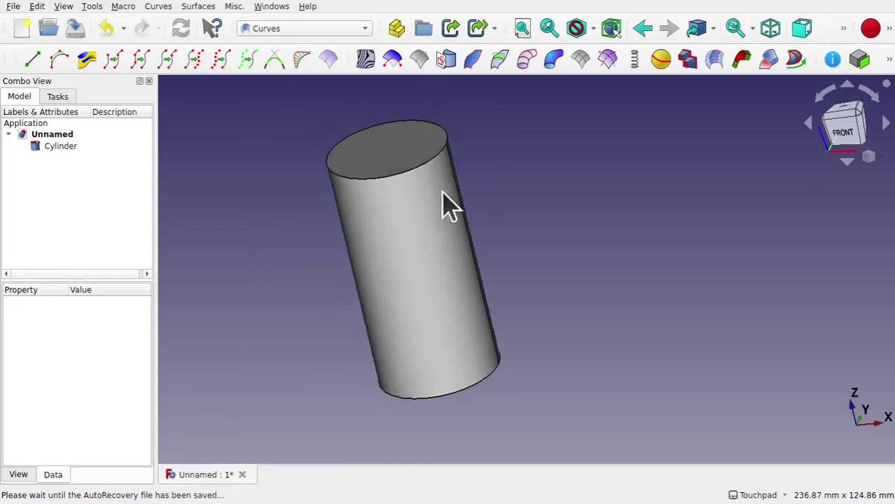
{"action": "left_click", "coordinate": [431, 238]}
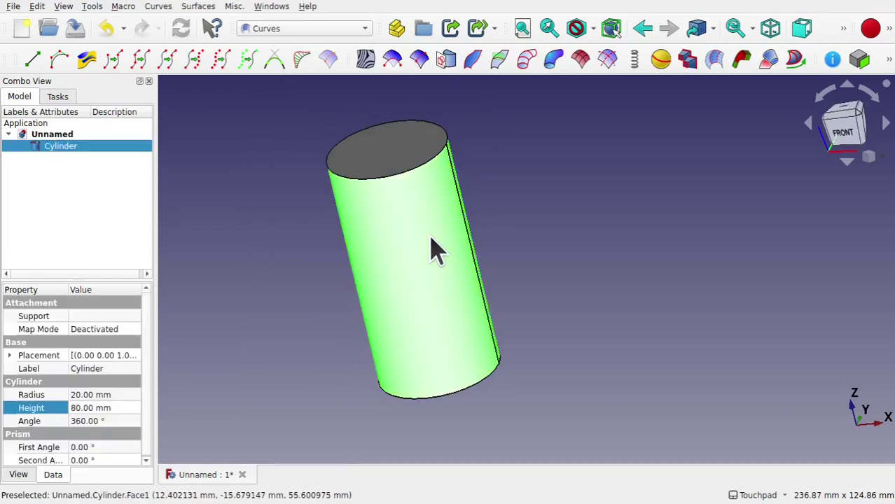
{"action": "left_click", "coordinate": [447, 60]}
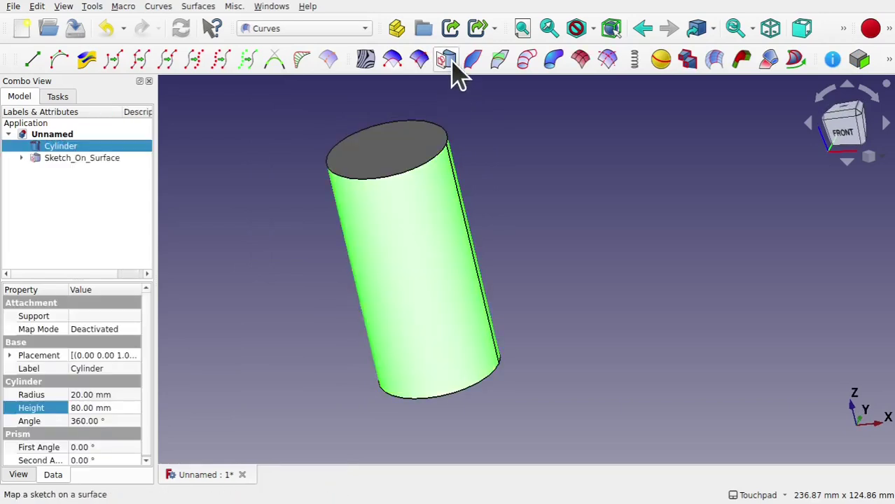
Rename the Sketch_On_Surface object as Scaffold_Sketch_On_Surface
{"action": "left_click", "coordinate": [109, 160]}
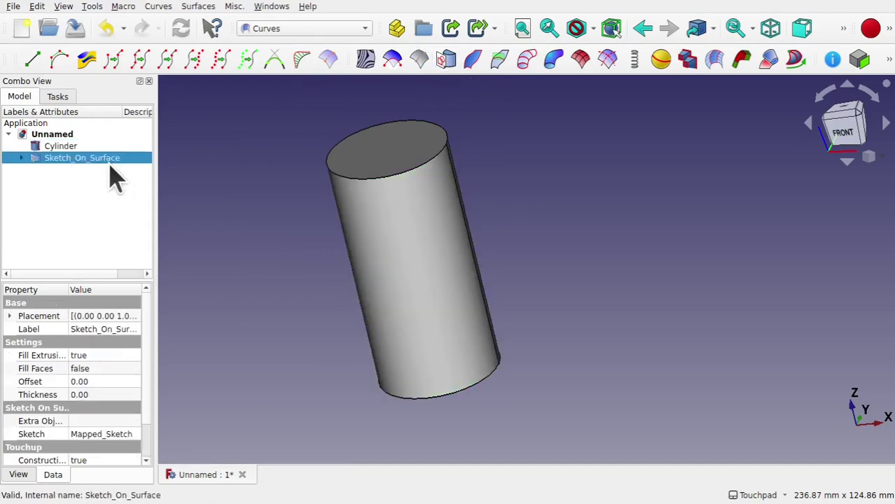
{"action": "right_click", "coordinate": [68, 162]}
{"action": "left_click", "coordinate": [105, 493]}
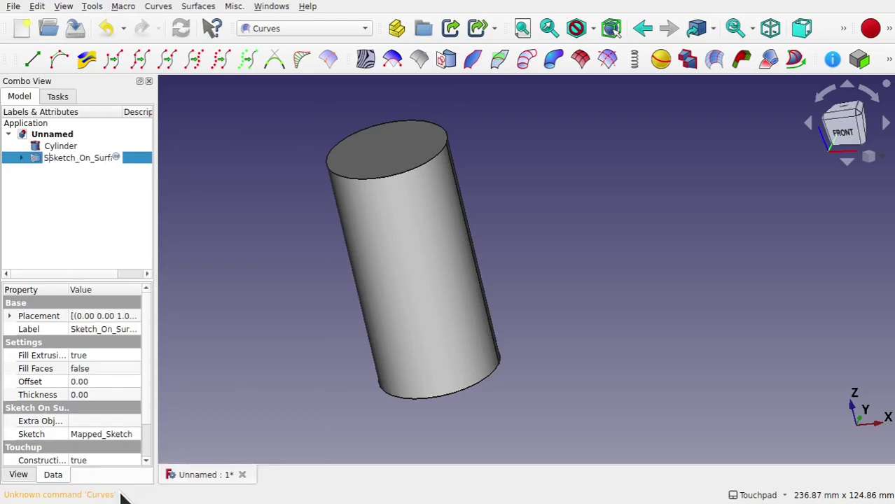
{"action": "type", "text": "Scaffold_"}
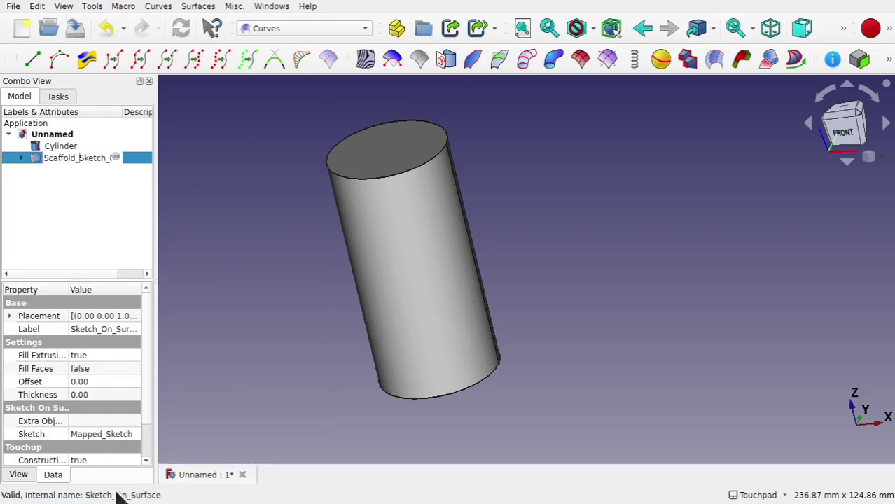
{"action": "key", "text": "Return"}
Rename the Mapped_Sketch nested under Scaffold_Sketch_On_Surface as Scaffold_Mapped_Sketch
{"action": "left_click", "coordinate": [28, 184]}
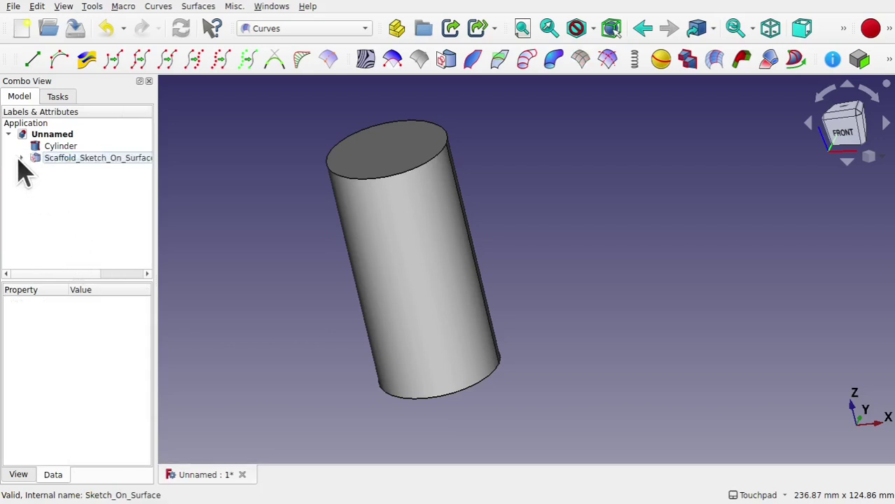
{"action": "left_click", "coordinate": [88, 171]}
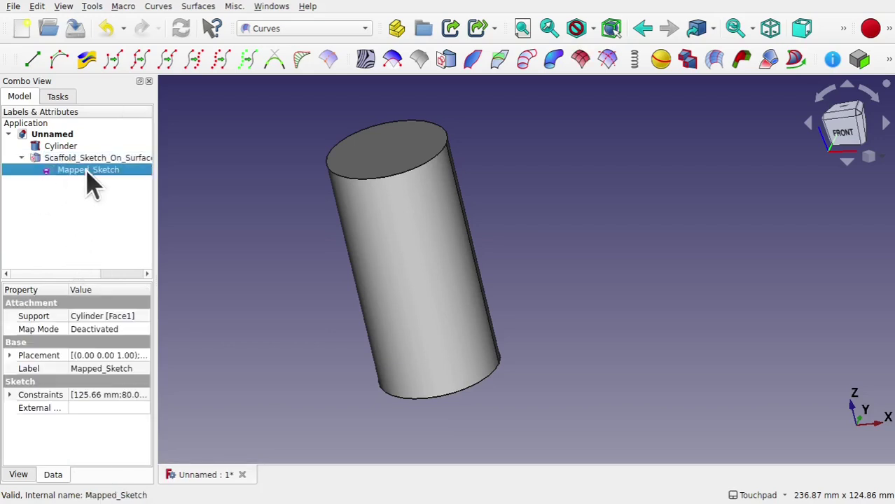
{"action": "right_click", "coordinate": [87, 172]}
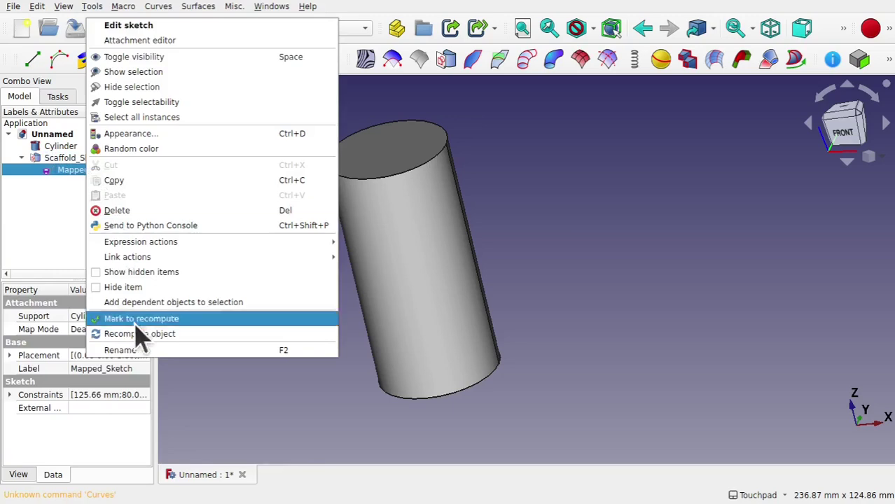
{"action": "left_click", "coordinate": [154, 350]}
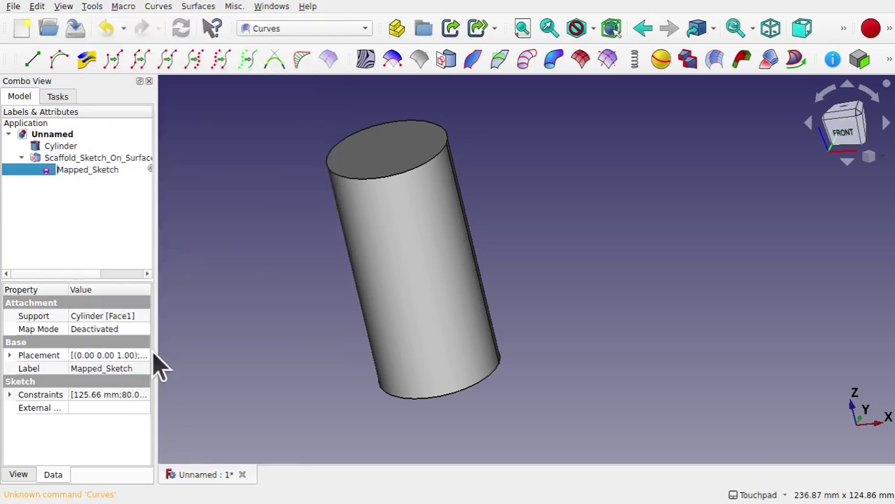
{"action": "type", "text": "Scaffold_"}
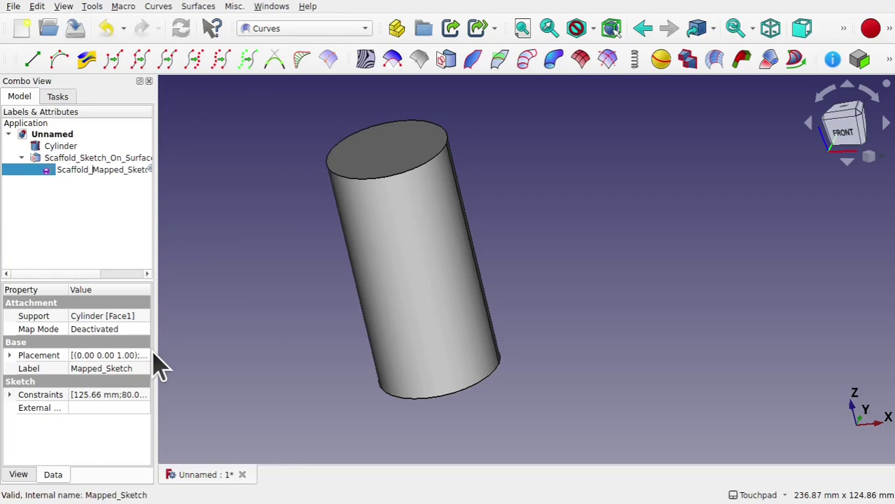
{"action": "key", "text": "Return"}
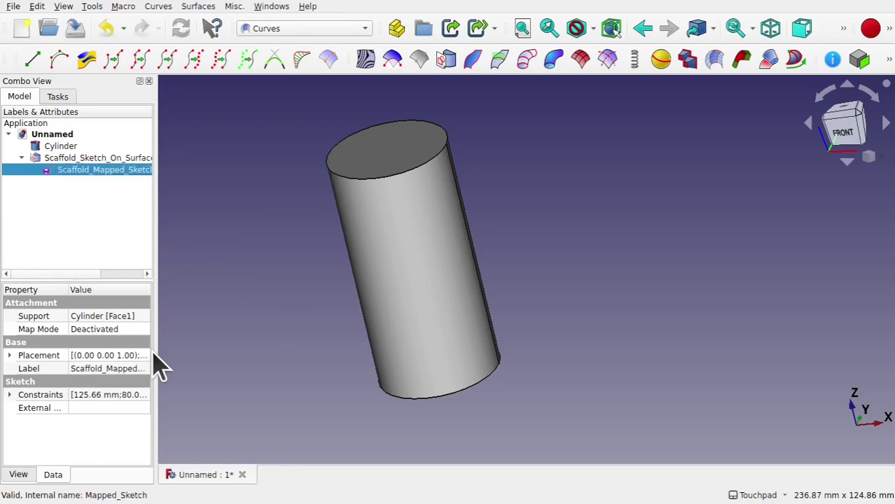
{"action": "left_click", "coordinate": [83, 198]}
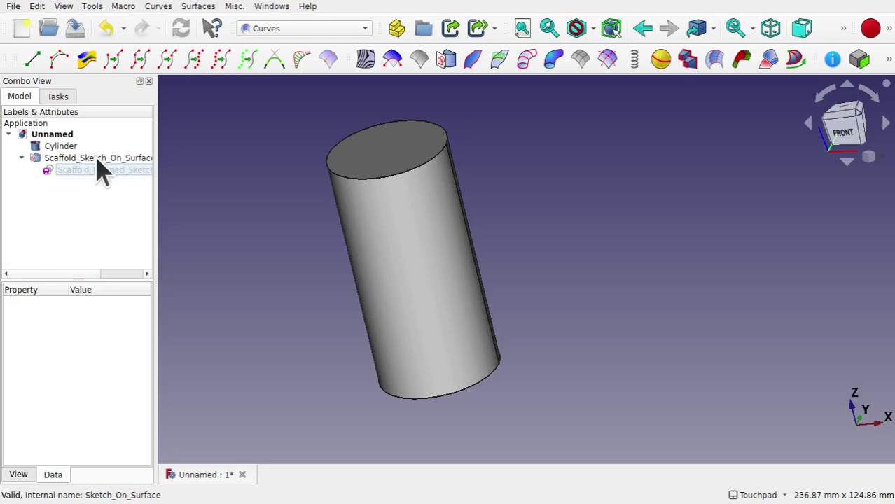
Open Scaffold_Mapped_Sketch for editing and move its two 80 mm dimensions clear of the construction rectangle on either side
{"action": "left_click", "coordinate": [104, 170]}
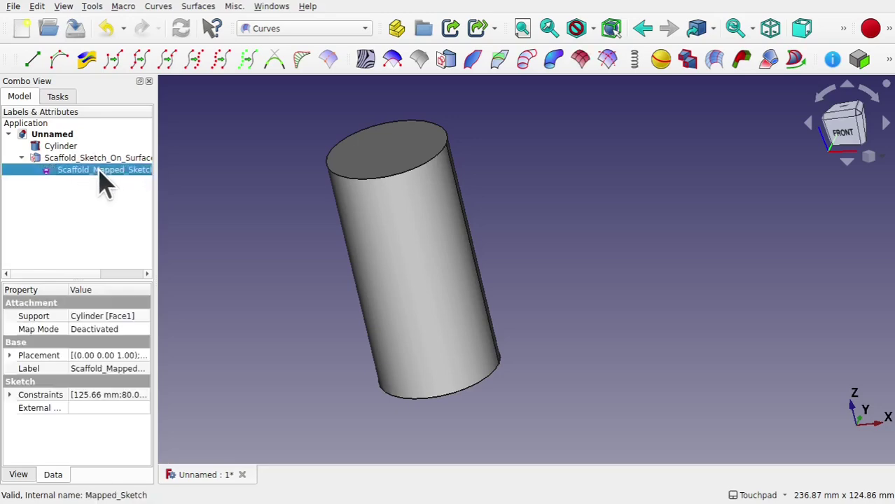
{"action": "double_click", "coordinate": [99, 172]}
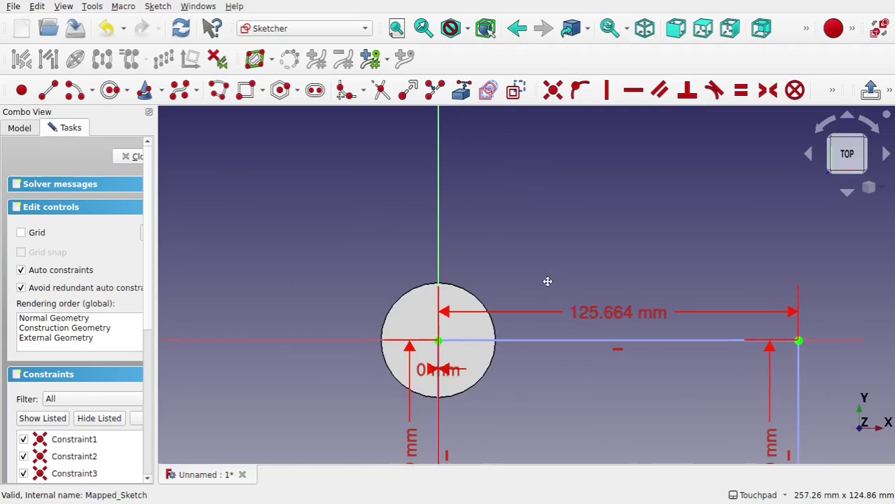
{"action": "scroll", "coordinate": [394, 243], "scroll_direction": "down", "scroll_amount": 3}
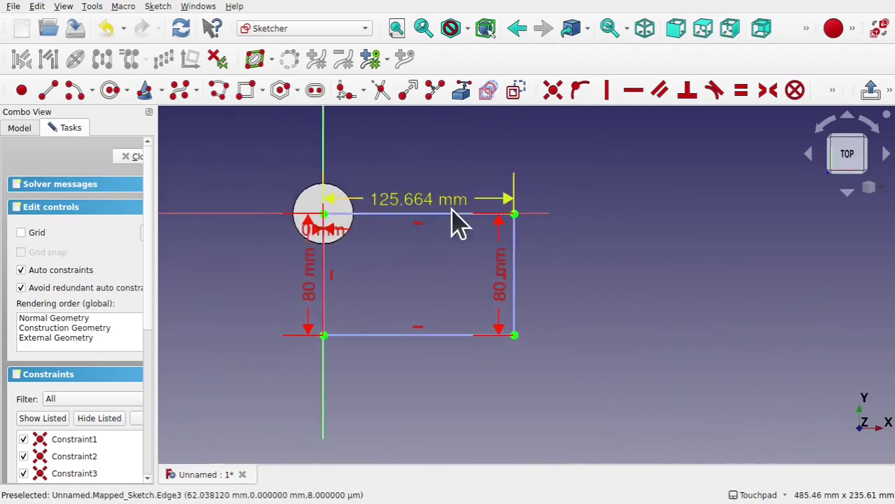
{"action": "left_click_drag", "start_coordinate": [516, 295], "coordinate": [590, 400]}
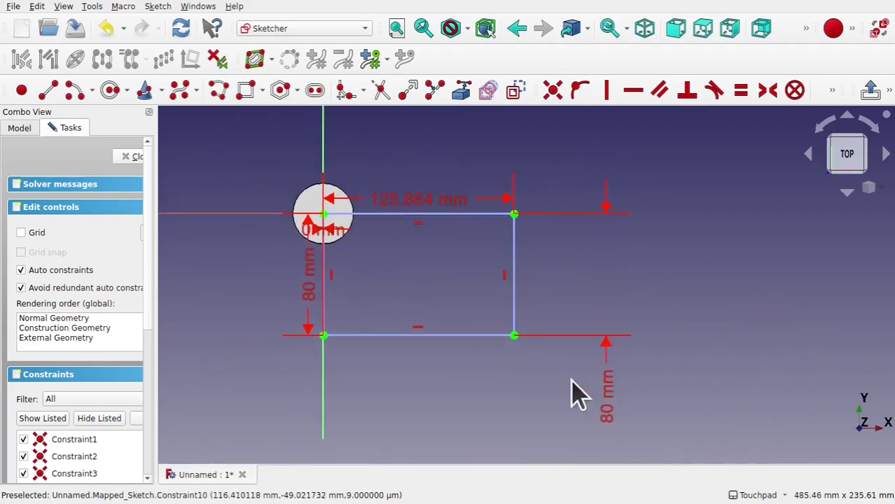
{"action": "mouse_move", "coordinate": [319, 277]}
{"action": "left_mouse_down"}
{"action": "mouse_move", "coordinate": [306, 288]}
{"action": "mouse_move", "coordinate": [233, 302]}
{"action": "left_mouse_up"}
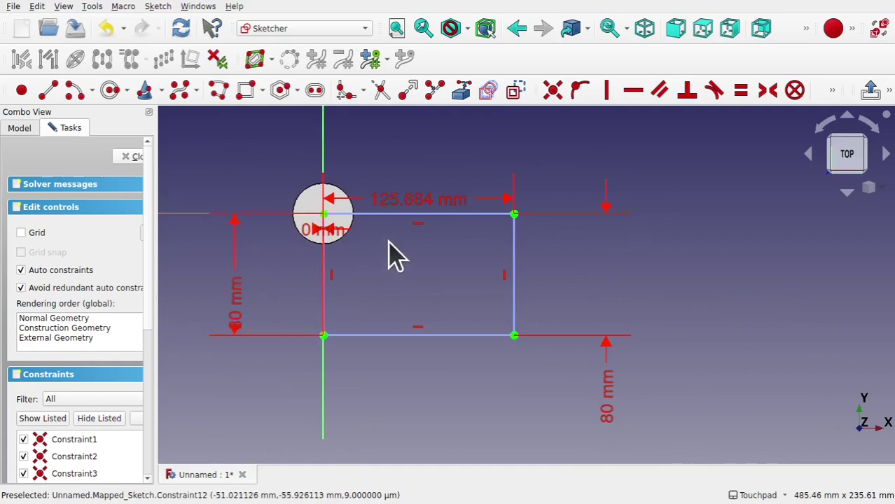
{"action": "scroll", "coordinate": [391, 243], "scroll_direction": "up", "scroll_amount": 3}
{"action": "mouse_move", "coordinate": [394, 256]}
{"action": "middle_mouse_down"}
{"action": "mouse_move", "coordinate": [467, 245]}
{"action": "mouse_move", "coordinate": [453, 270]}
{"action": "middle_mouse_up"}
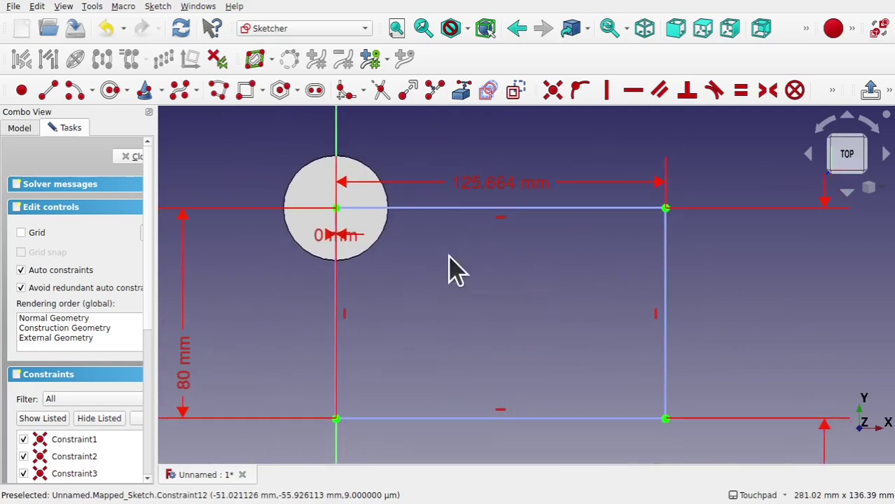
Draw a rectangle over the construction outline from the origin to the diagonally opposite corner, and close the sketch
{"action": "left_click", "coordinate": [247, 91]}
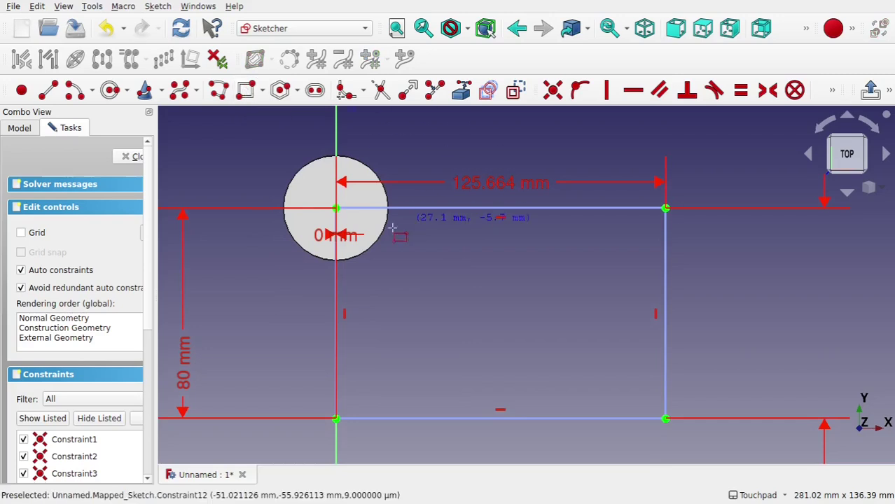
{"action": "left_click", "coordinate": [336, 208]}
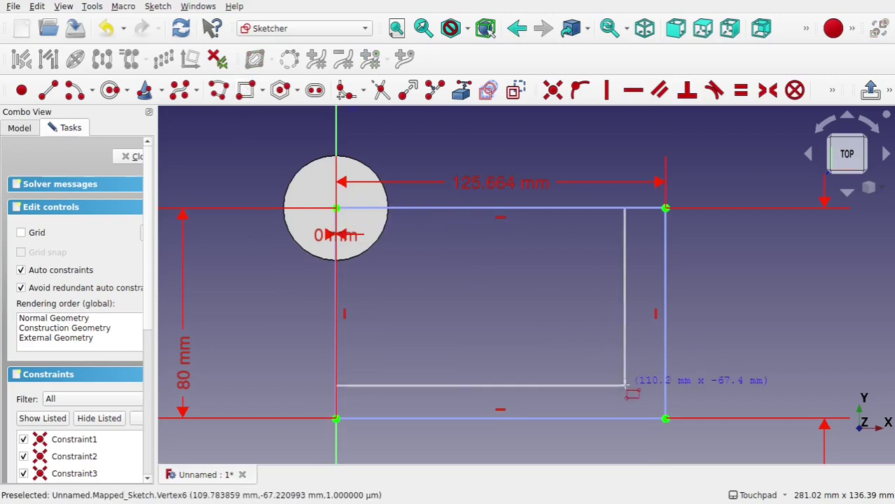
{"action": "left_click", "coordinate": [667, 419]}
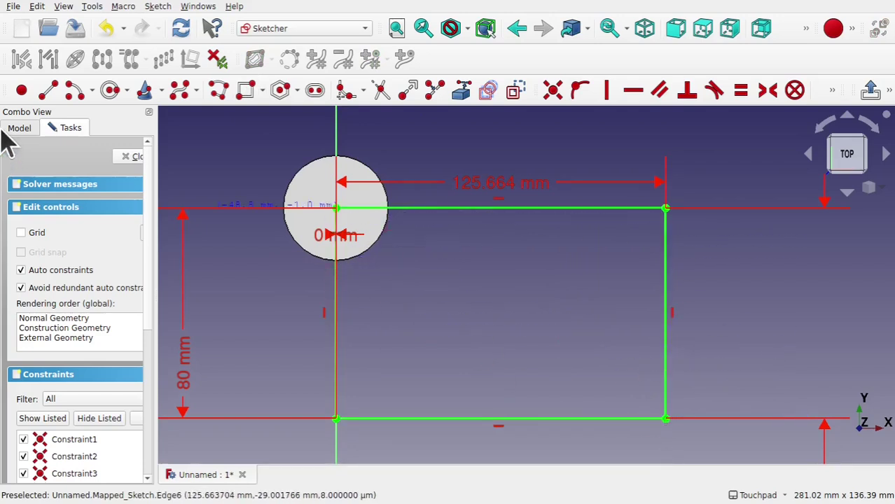
{"action": "left_click", "coordinate": [125, 157]}
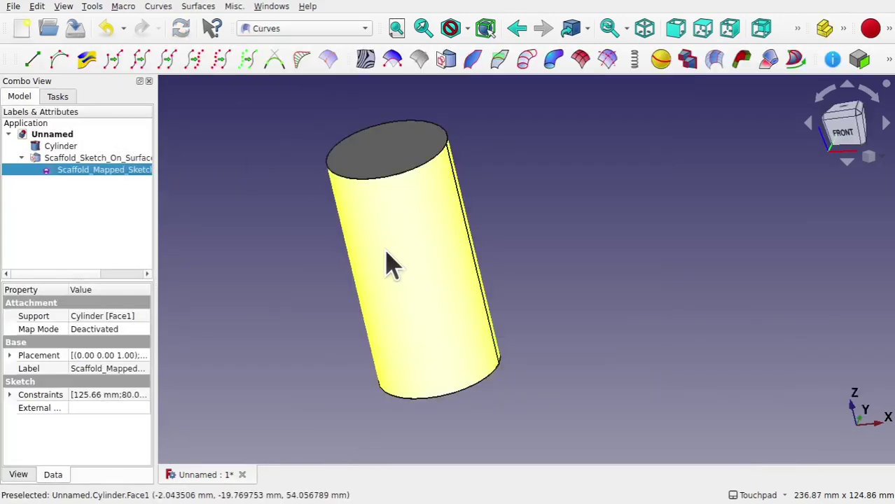
Make Scaffold_Mapped_Sketch visible and compare its flat rectangle with the cylinder's side face
{"action": "scroll", "coordinate": [389, 265], "scroll_direction": "down", "scroll_amount": 3}
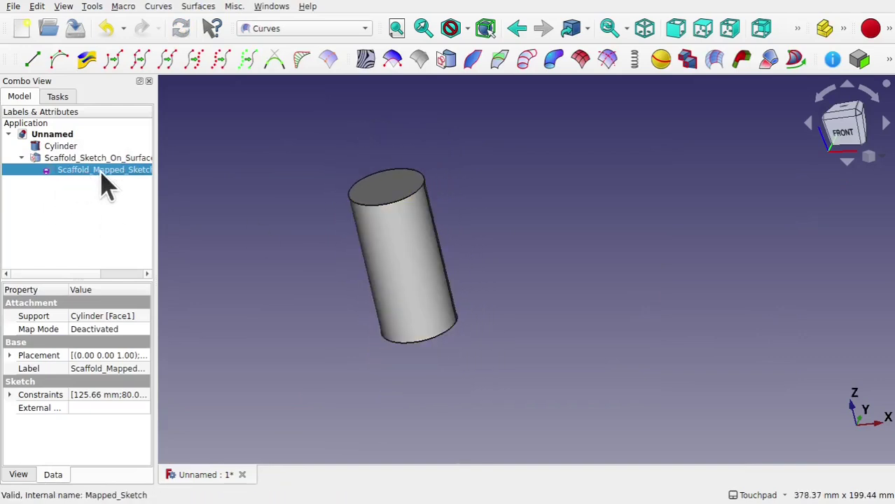
{"action": "key", "text": "space"}
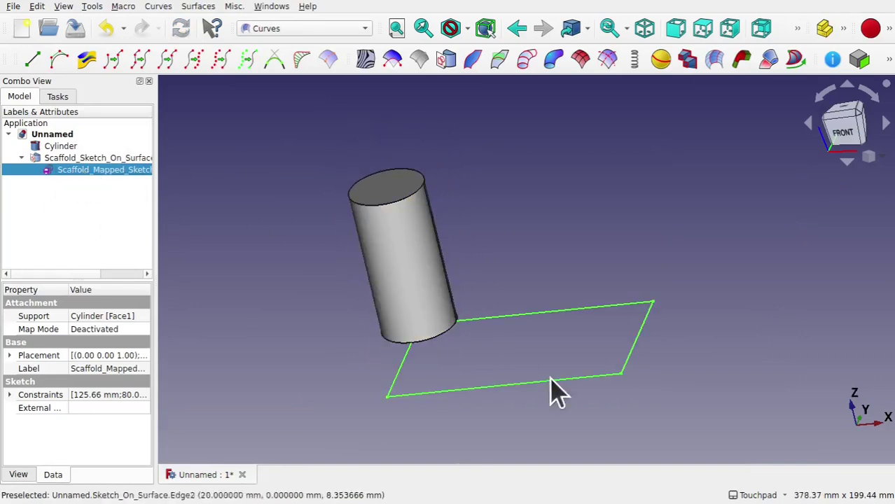
{"action": "left_click_drag", "start_coordinate": [546, 309], "coordinate": [585, 300], "text": "alt"}
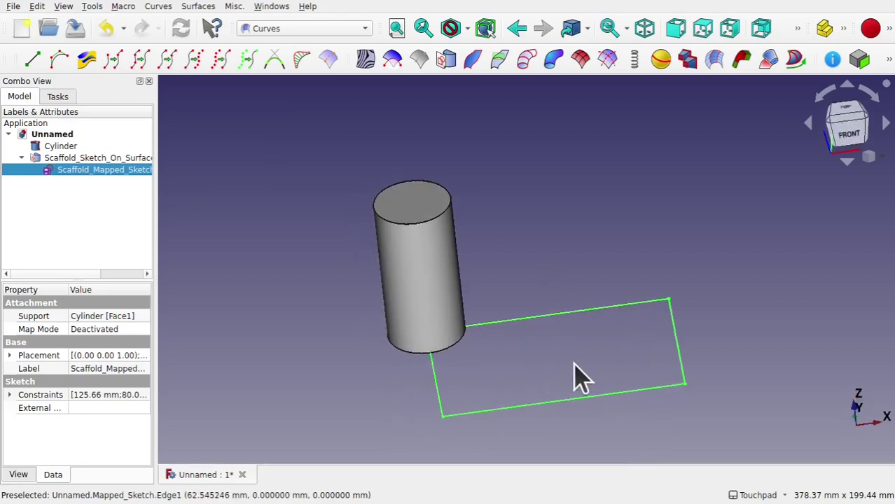
{"action": "scroll", "coordinate": [573, 375], "scroll_direction": "down", "scroll_amount": 4}
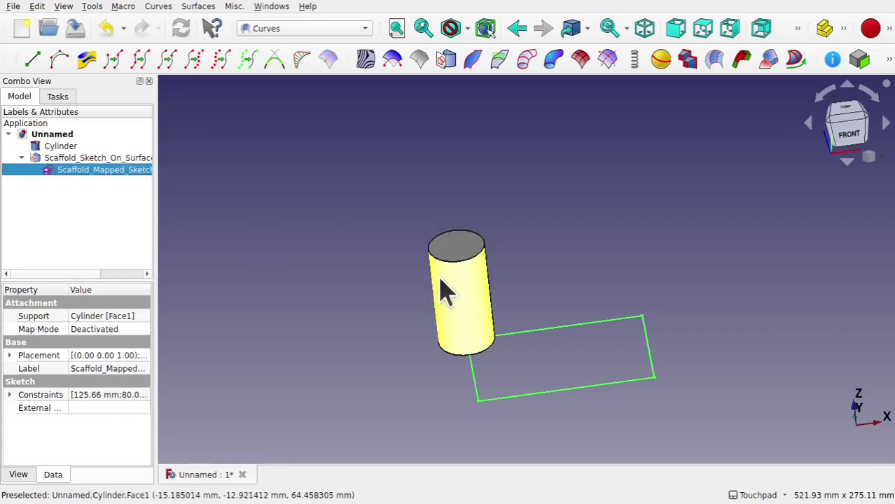
{"action": "left_click", "coordinate": [353, 304]}
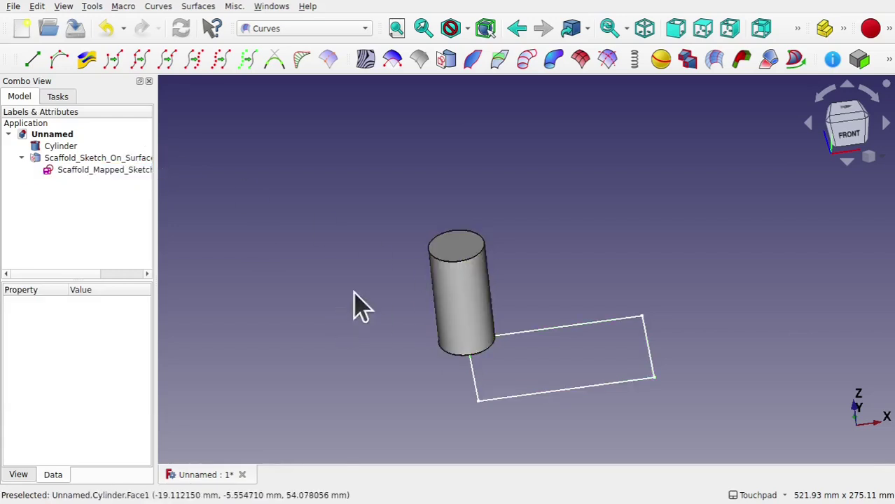
{"action": "left_click", "coordinate": [471, 329]}
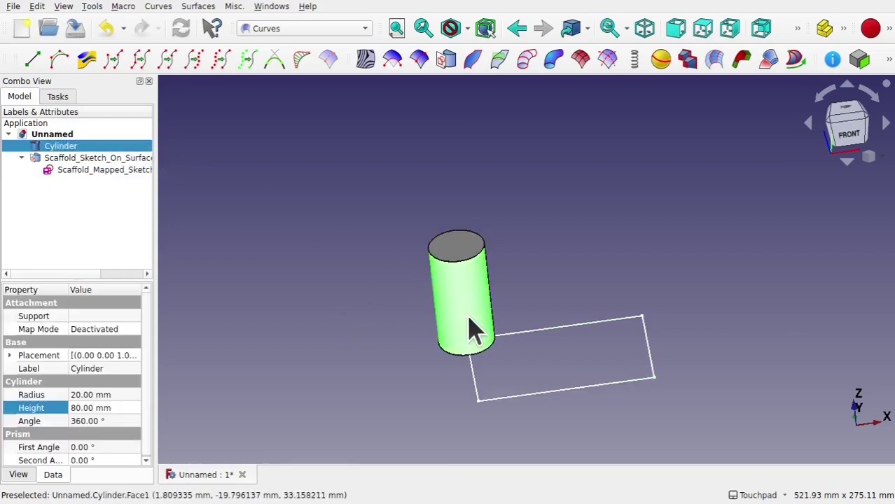
{"action": "left_click", "coordinate": [345, 284]}
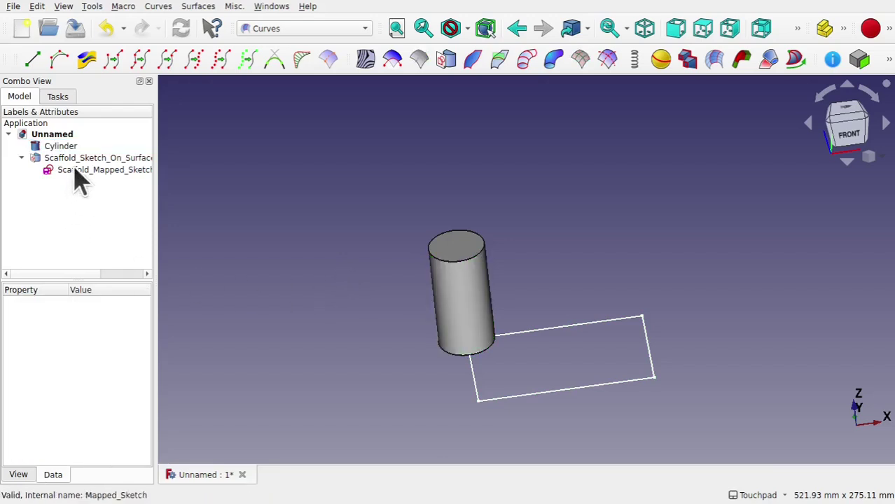
Set Fill Faces to true for Scaffold_Sketch_On_Surface and give it a thickness to form a shell around the cylinder
{"action": "left_click", "coordinate": [91, 158]}
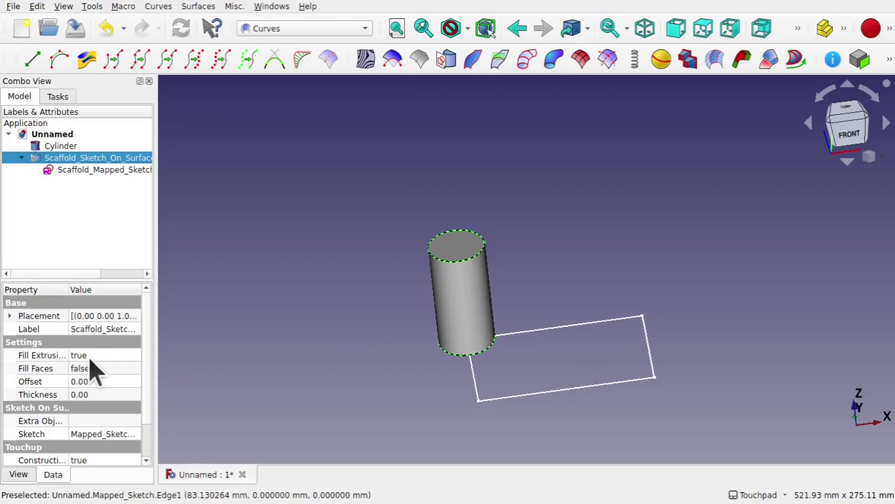
{"action": "left_click", "coordinate": [111, 359]}
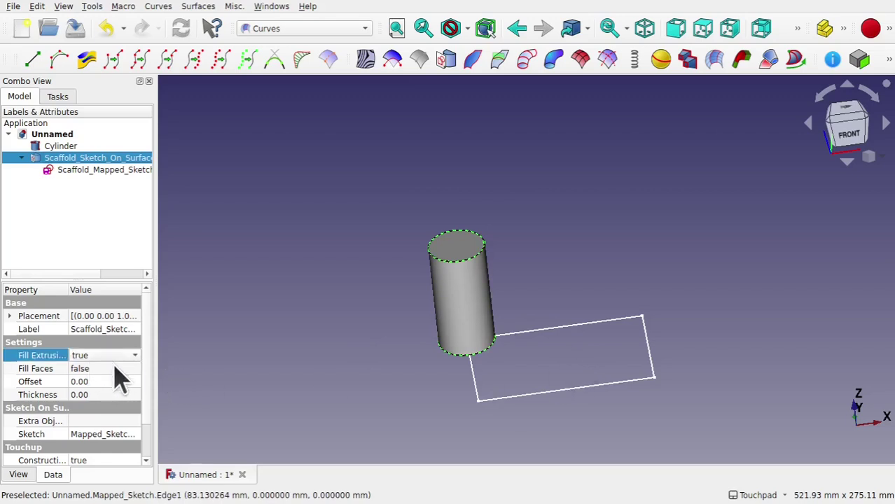
{"action": "double_click", "coordinate": [115, 368]}
{"action": "left_click", "coordinate": [114, 385]}
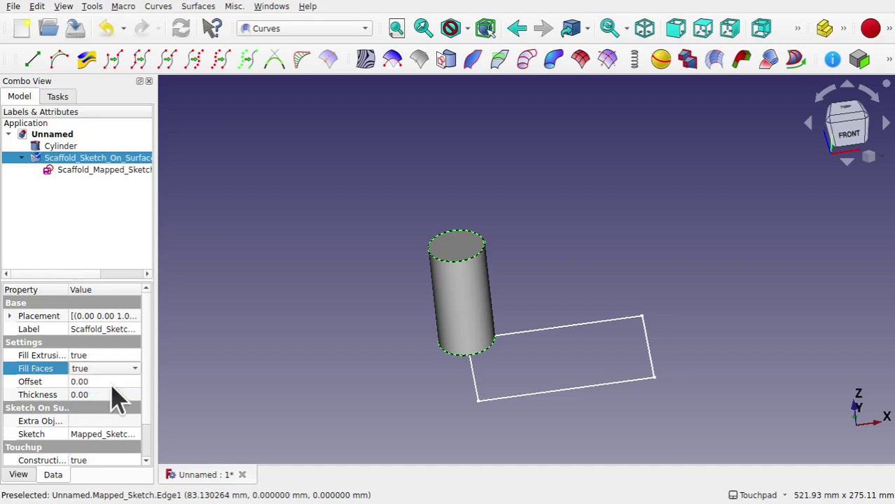
{"action": "left_click", "coordinate": [119, 395]}
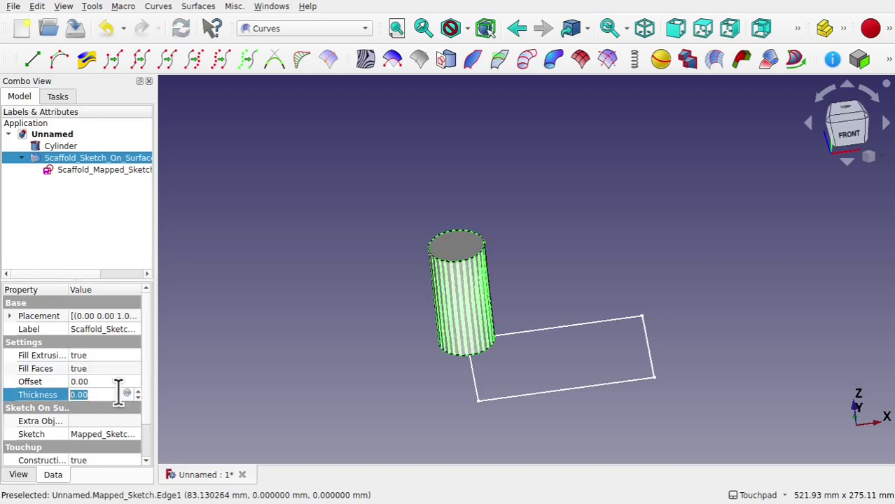
{"action": "left_click", "coordinate": [337, 376]}
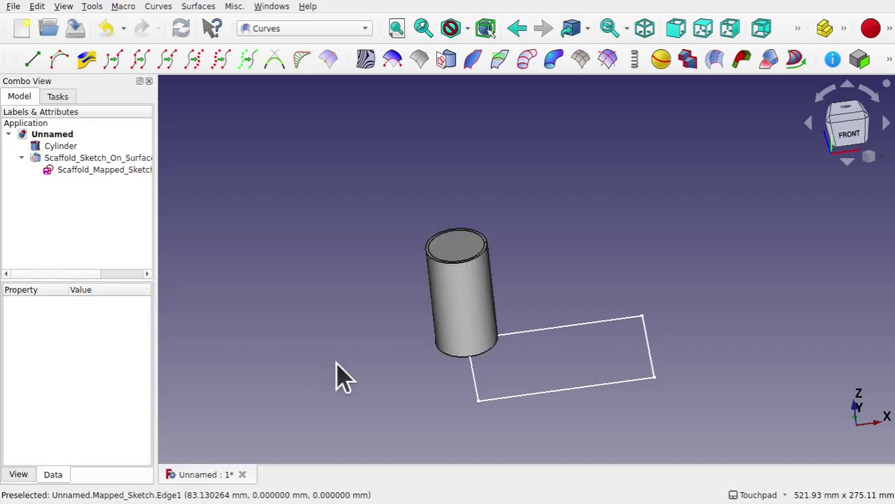
{"action": "scroll", "coordinate": [466, 276], "scroll_direction": "up", "scroll_amount": 5}
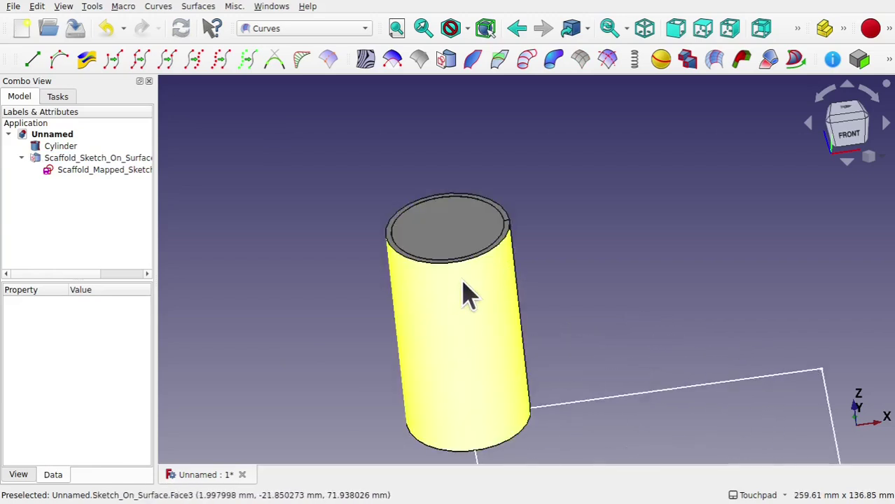
{"action": "scroll", "coordinate": [495, 347], "scroll_direction": "down", "scroll_amount": 4}
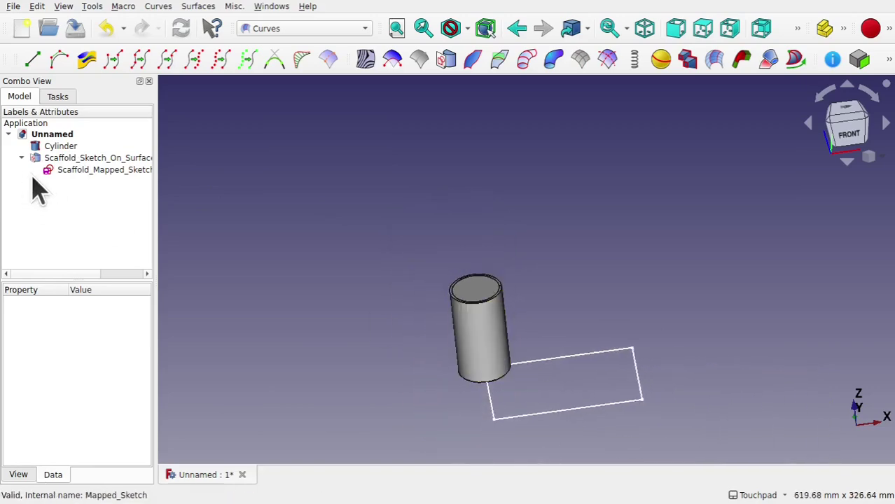
Add a slanted slot inside the rectangle of Scaffold_Mapped_Sketch and close the sketch
{"action": "double_click", "coordinate": [58, 172]}
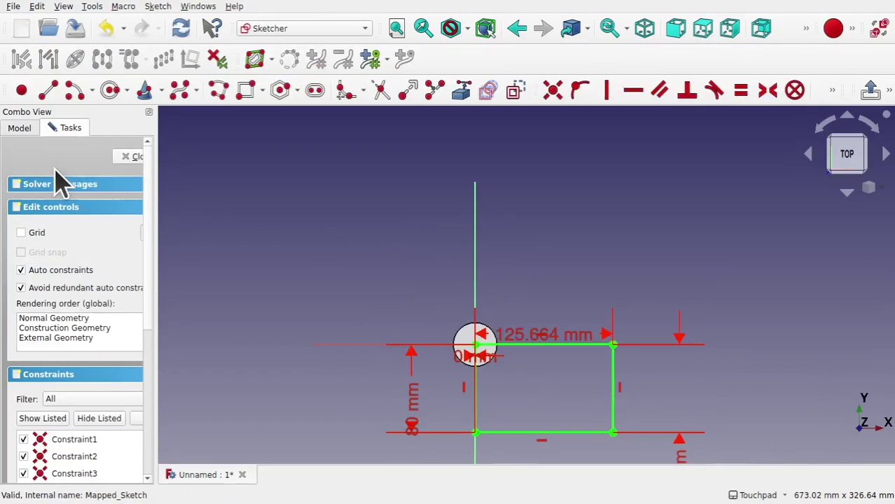
{"action": "left_click", "coordinate": [316, 93]}
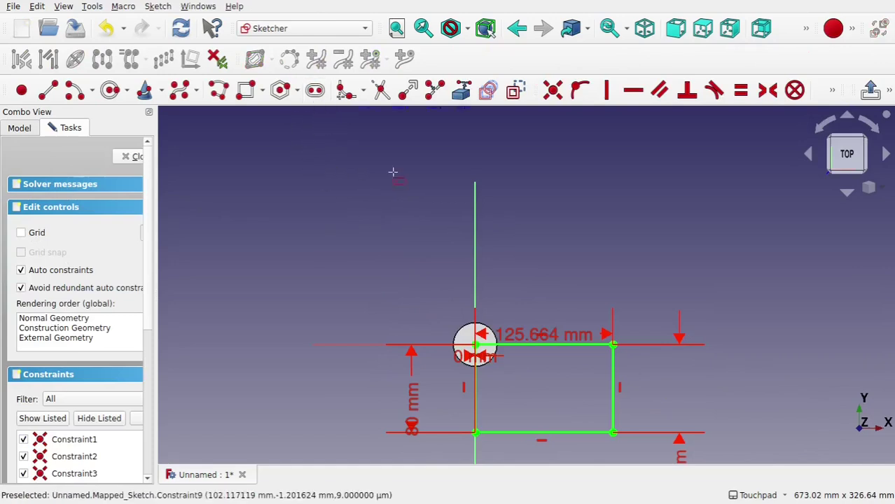
{"action": "left_click", "coordinate": [530, 378]}
{"action": "left_click", "coordinate": [587, 393]}
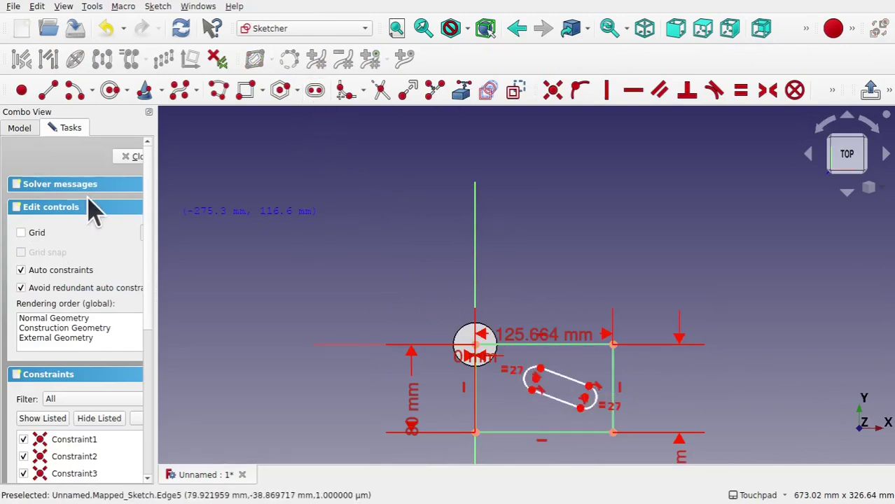
{"action": "left_click", "coordinate": [127, 155]}
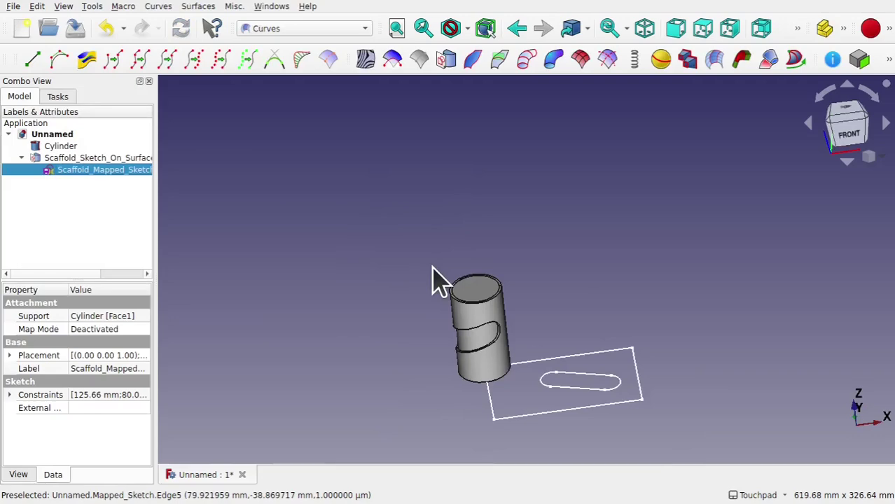
Delete the slot from Scaffold_Mapped_Sketch, keeping the outer rectangle, and close the sketch
{"action": "mouse_move", "coordinate": [480, 370]}
{"action": "middle_mouse_down"}
{"action": "mouse_move", "coordinate": [546, 241]}
{"action": "mouse_move", "coordinate": [555, 260]}
{"action": "mouse_move", "coordinate": [476, 353]}
{"action": "mouse_move", "coordinate": [574, 212]}
{"action": "mouse_move", "coordinate": [570, 176]}
{"action": "mouse_move", "coordinate": [457, 365]}
{"action": "mouse_move", "coordinate": [429, 365]}
{"action": "middle_mouse_up"}
{"action": "scroll", "coordinate": [478, 353], "scroll_direction": "up", "scroll_amount": 5}
{"action": "mouse_move", "coordinate": [486, 380]}
{"action": "middle_mouse_down"}
{"action": "mouse_move", "coordinate": [591, 368]}
{"action": "mouse_move", "coordinate": [459, 410]}
{"action": "middle_mouse_up"}
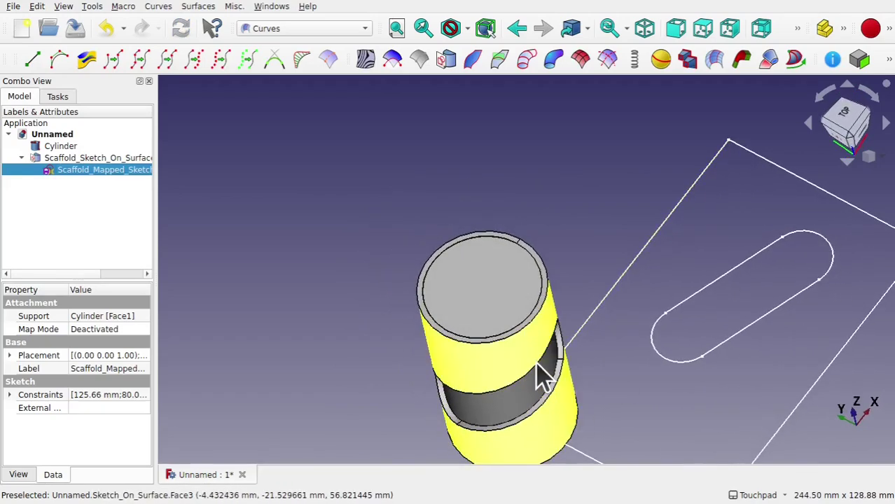
{"action": "scroll", "coordinate": [539, 374], "scroll_direction": "down", "scroll_amount": 3}
{"action": "mouse_move", "coordinate": [536, 400]}
{"action": "middle_mouse_down"}
{"action": "mouse_move", "coordinate": [644, 274]}
{"action": "mouse_move", "coordinate": [659, 222]}
{"action": "mouse_move", "coordinate": [553, 365]}
{"action": "mouse_move", "coordinate": [571, 370]}
{"action": "middle_mouse_up"}
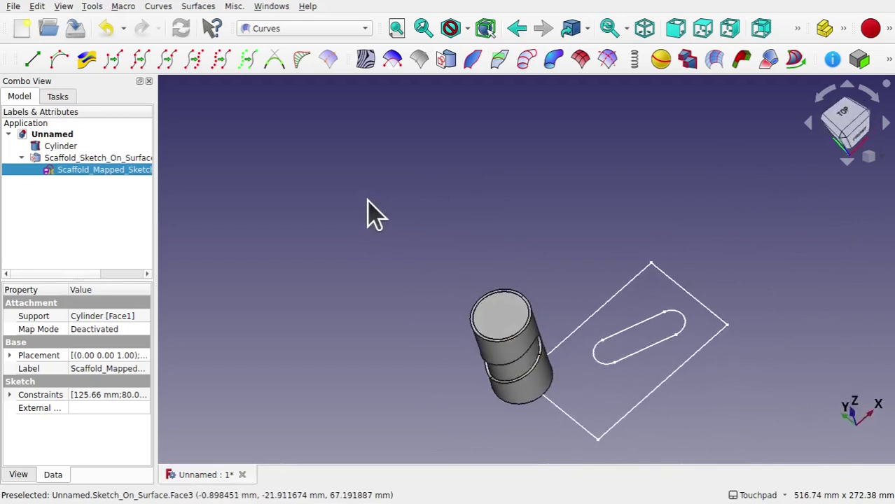
{"action": "middle_click_drag", "start_coordinate": [629, 413], "coordinate": [586, 379]}
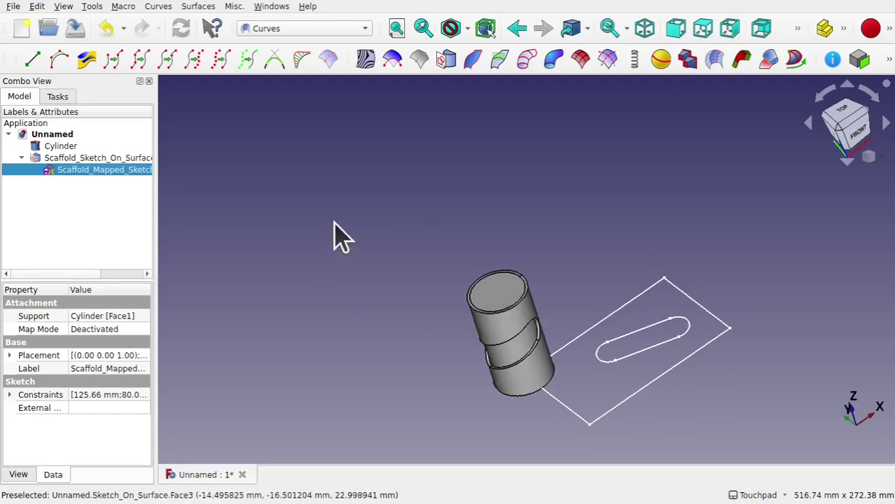
{"action": "double_click", "coordinate": [85, 175]}
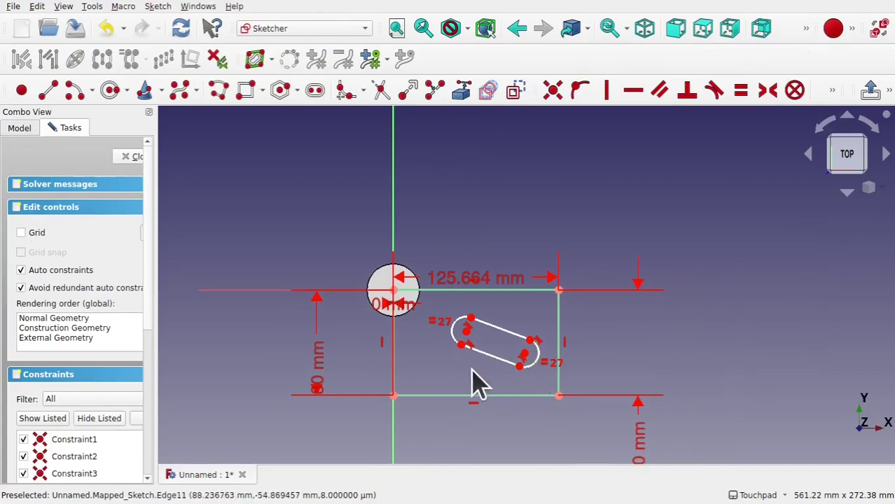
{"action": "left_click_drag", "start_coordinate": [440, 375], "coordinate": [556, 323]}
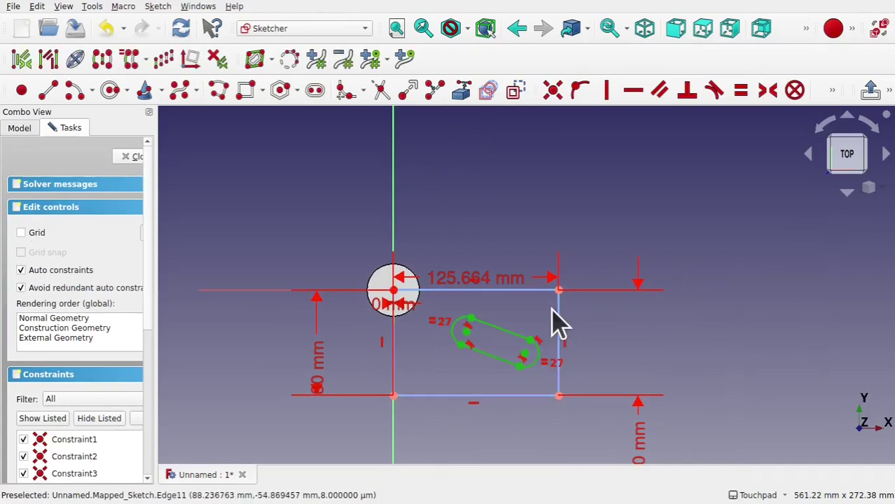
{"action": "key", "text": "Delete"}
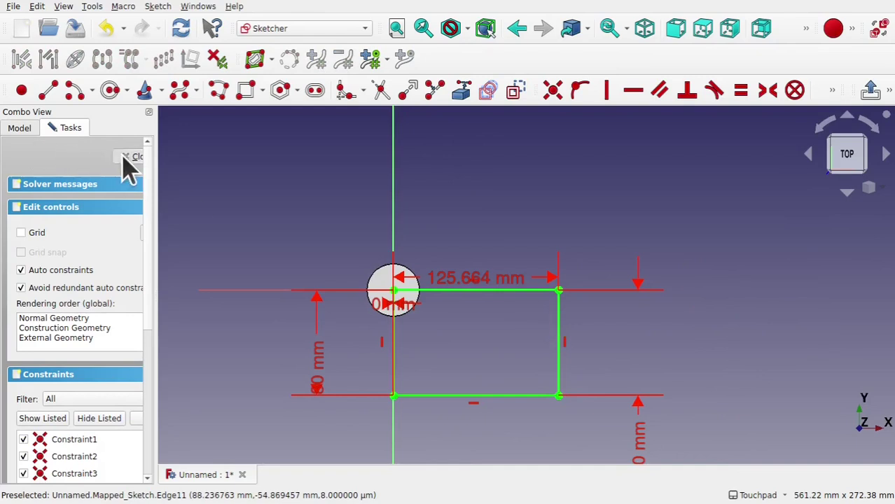
{"action": "left_click", "coordinate": [133, 157]}
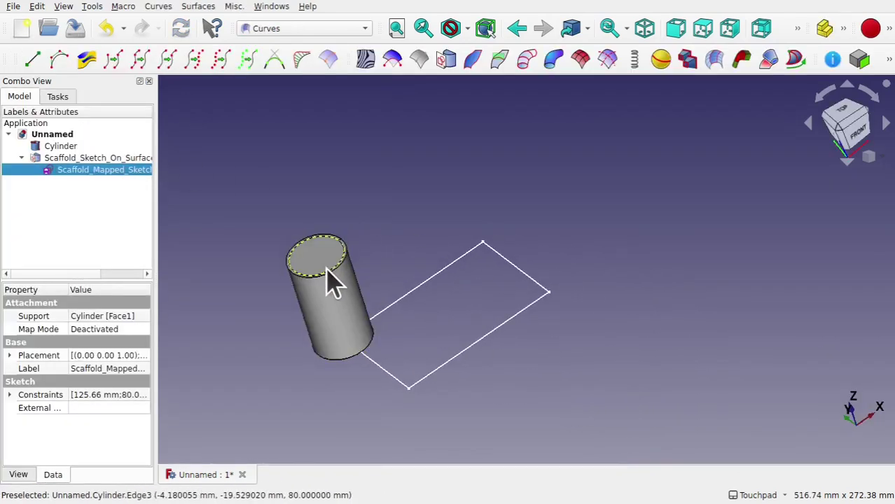
Switch to the Sketcher workbench and start a new sketch on the XY plane with 0 mm offset
{"action": "left_click", "coordinate": [74, 158]}
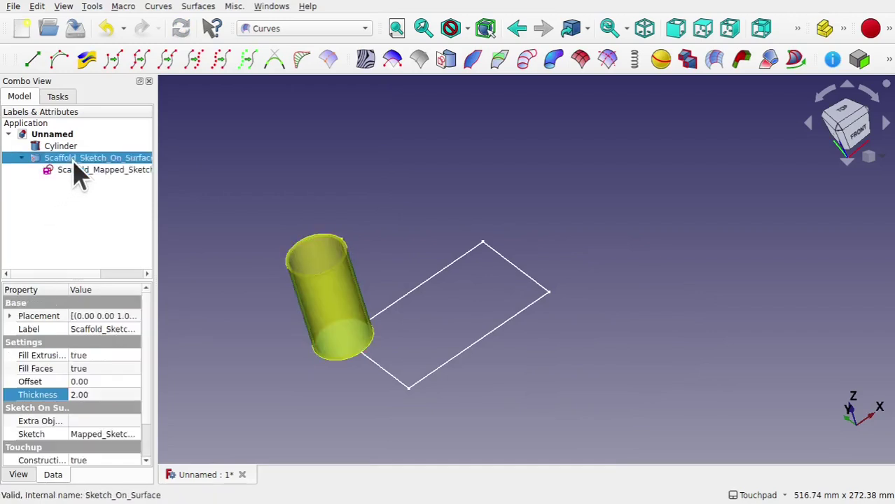
{"action": "left_click", "coordinate": [446, 236]}
{"action": "left_click", "coordinate": [850, 116]}
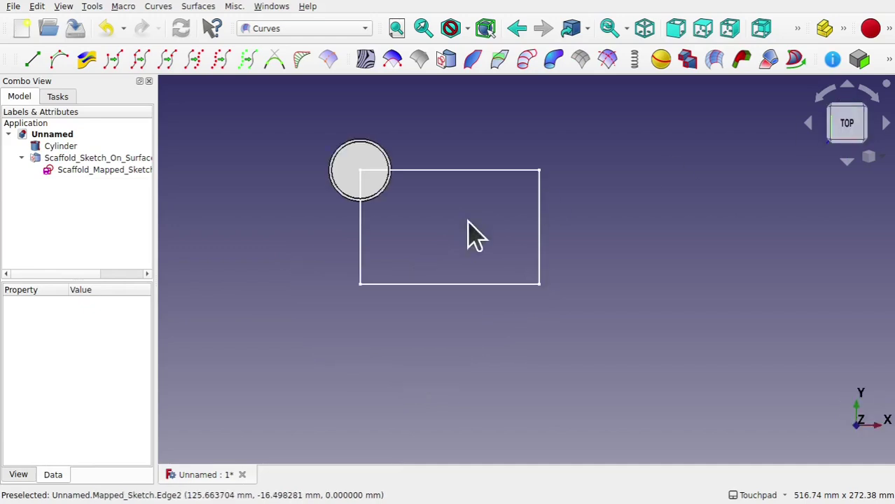
{"action": "middle_click_drag", "start_coordinate": [457, 236], "coordinate": [433, 286]}
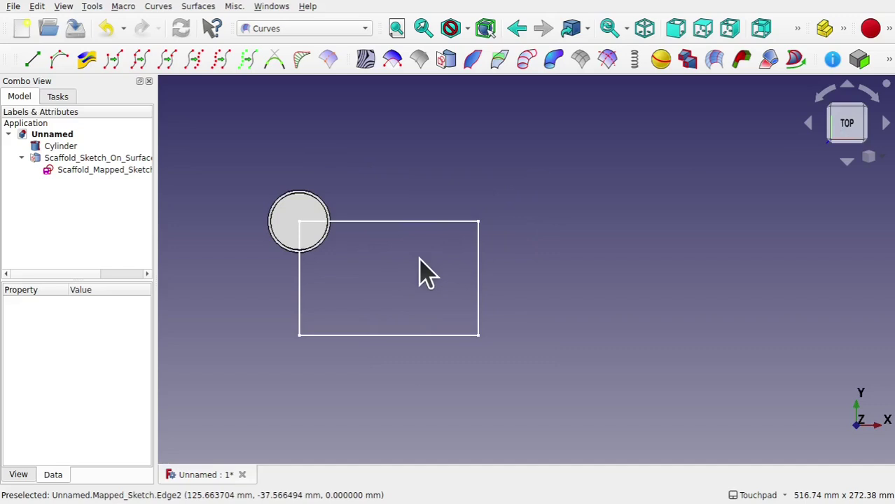
{"action": "left_click", "coordinate": [295, 30]}
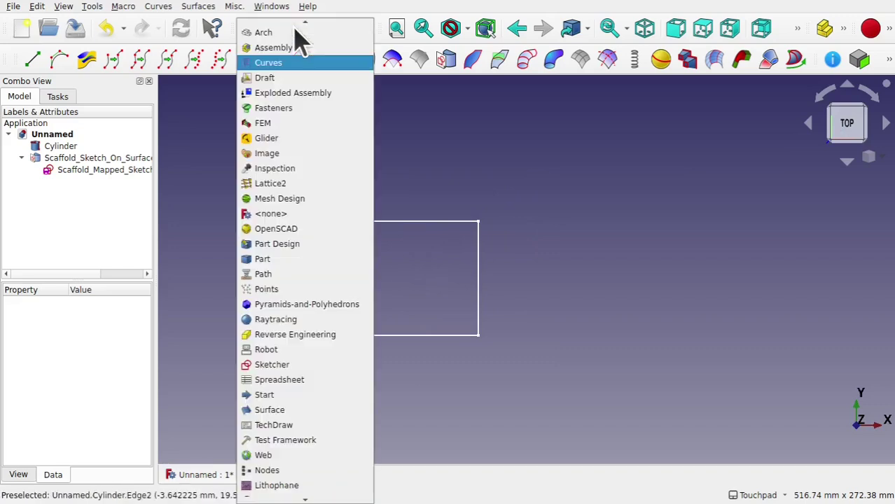
{"action": "left_click", "coordinate": [324, 365]}
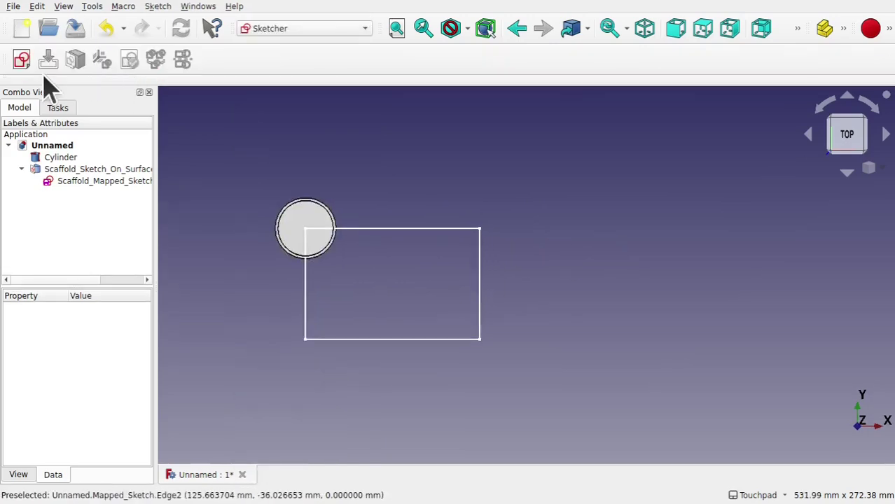
{"action": "left_click", "coordinate": [22, 61]}
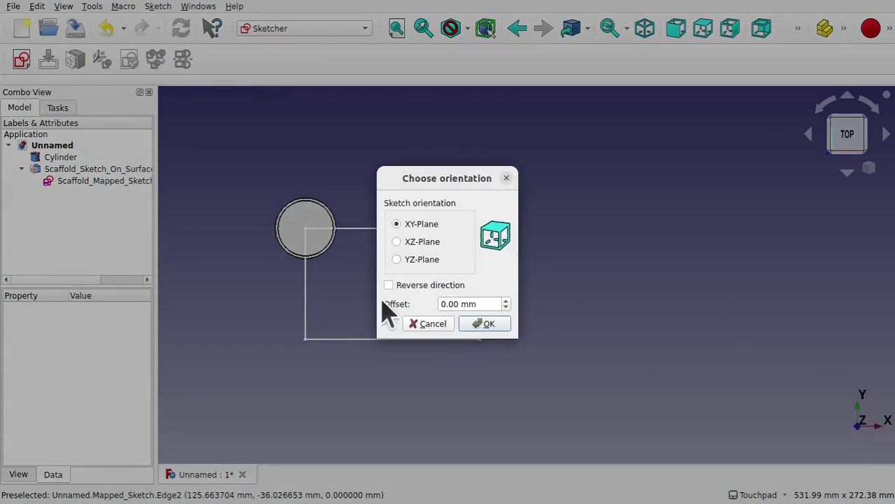
{"action": "left_click", "coordinate": [484, 324]}
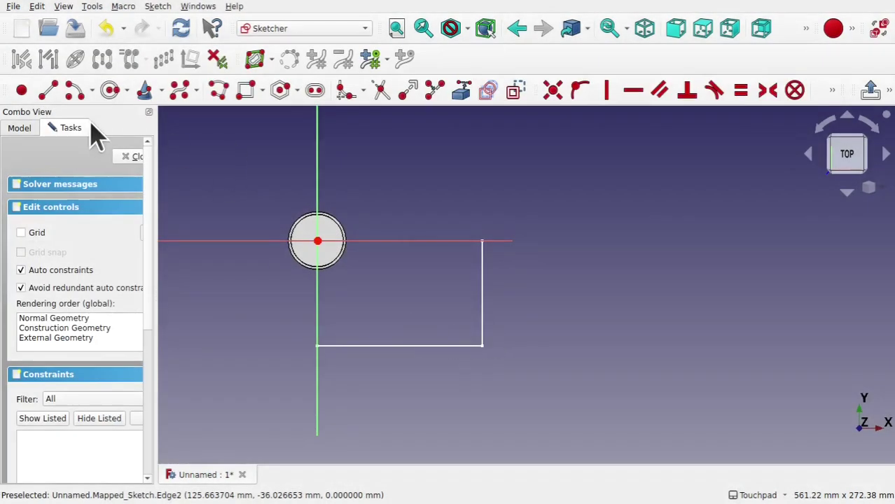
Draw three separate circles of different sizes freehand inside the scaffold rectangle, the largest near its lower edge, and close the sketch
{"action": "left_click", "coordinate": [111, 92]}
{"action": "left_click", "coordinate": [356, 275]}
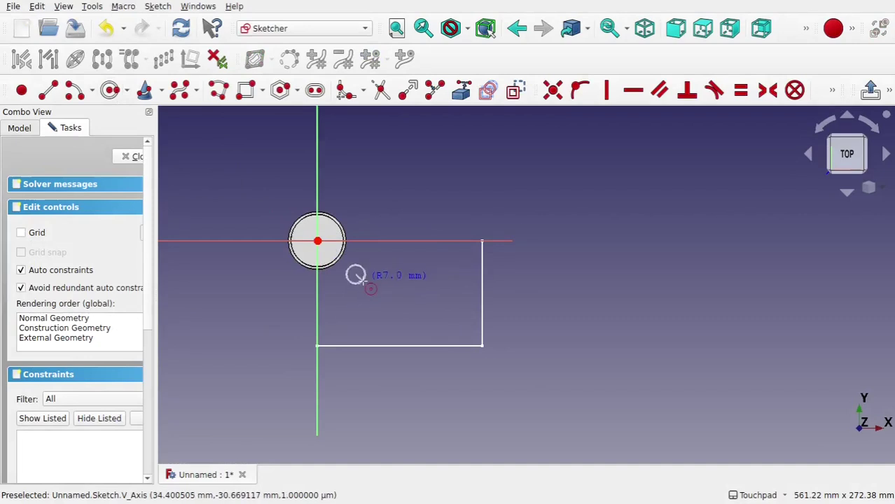
{"action": "left_click", "coordinate": [366, 285]}
{"action": "left_click", "coordinate": [427, 310]}
{"action": "left_click", "coordinate": [445, 316]}
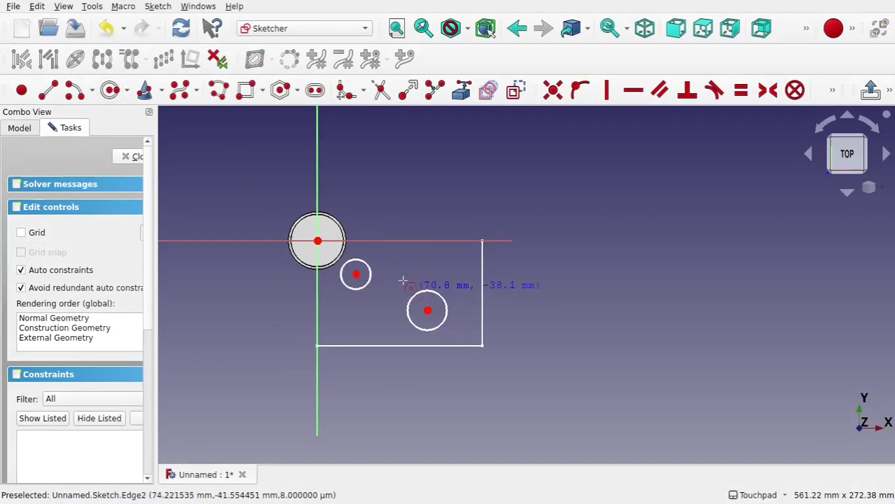
{"action": "left_click", "coordinate": [404, 266]}
{"action": "left_click", "coordinate": [415, 273]}
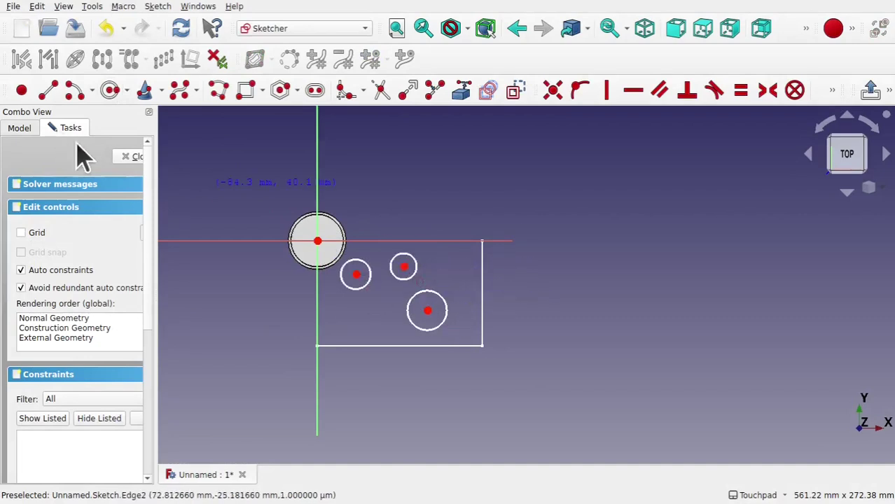
{"action": "left_click", "coordinate": [133, 157]}
Link the new Sketch with the three circles as an extra object of Scaffold_Sketch_On_Surface
{"action": "mouse_move", "coordinate": [420, 263]}
{"action": "left_mouse_down", "text": "alt"}
{"action": "mouse_move", "coordinate": [443, 155]}
{"action": "mouse_move", "coordinate": [406, 250]}
{"action": "mouse_move", "coordinate": [419, 270]}
{"action": "left_mouse_up", "text": "alt"}
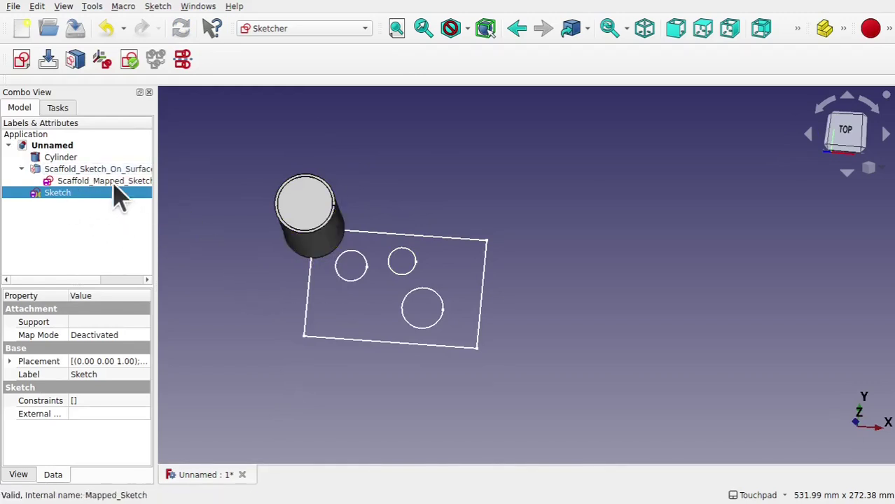
{"action": "left_click", "coordinate": [99, 171]}
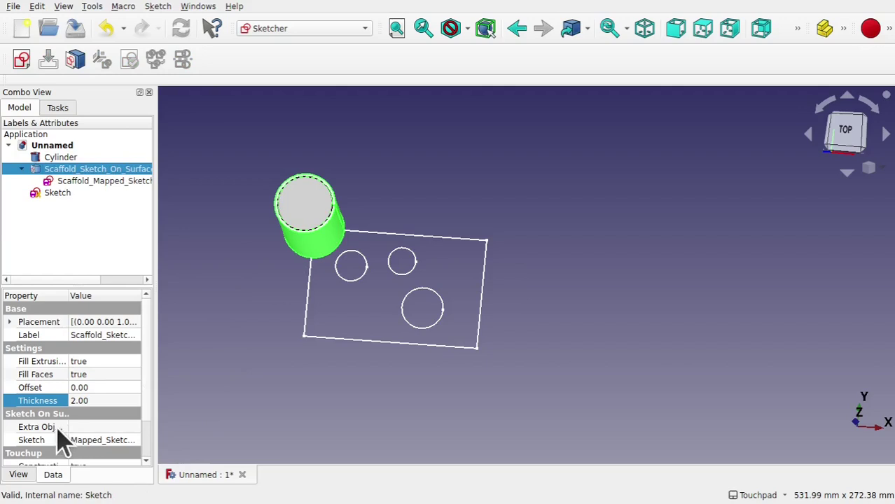
{"action": "left_click", "coordinate": [86, 426]}
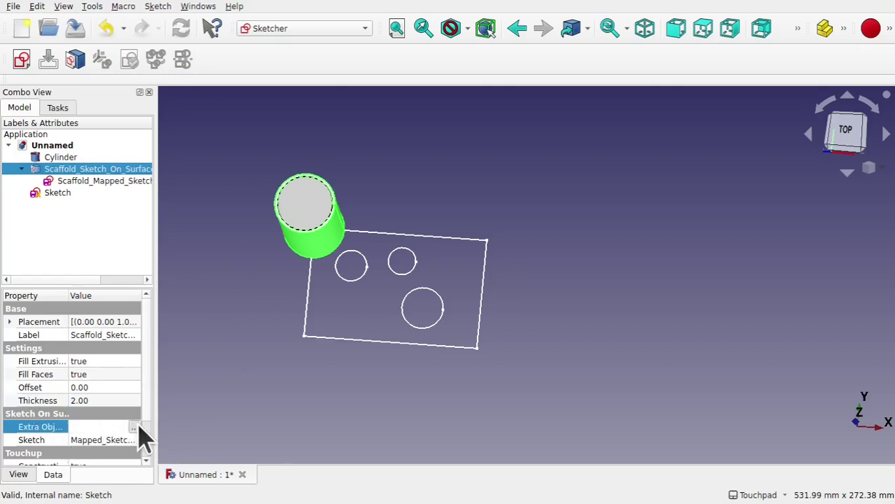
{"action": "left_click", "coordinate": [134, 428]}
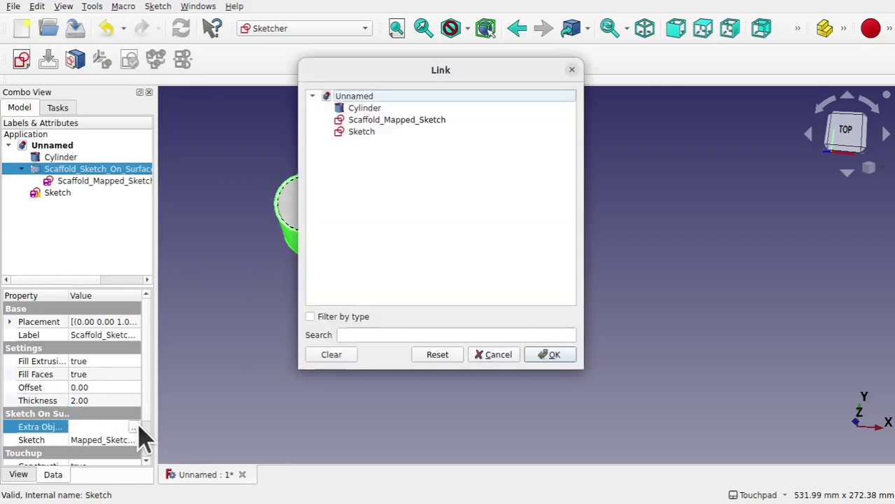
{"action": "left_click", "coordinate": [364, 132]}
{"action": "left_click", "coordinate": [552, 355]}
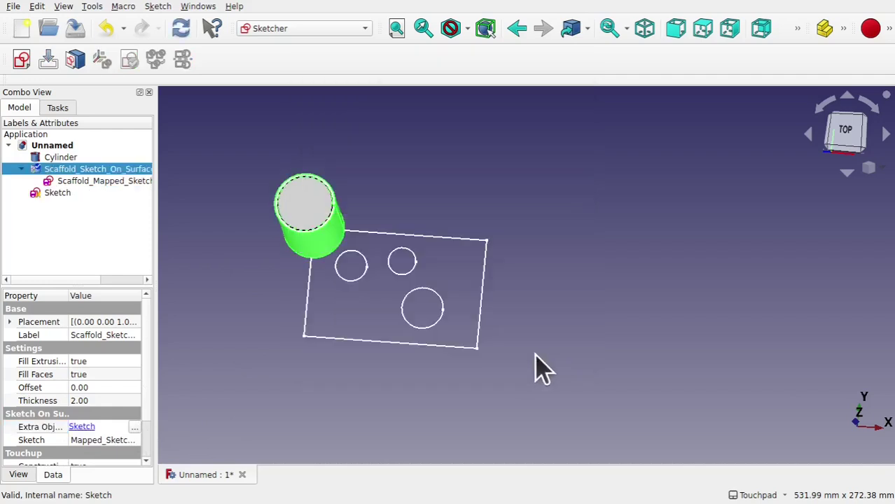
Examine how the circles map onto the cylinder shell compared with the flat sketch, from several angles
{"action": "mouse_move", "coordinate": [452, 312]}
{"action": "left_mouse_down", "text": "alt"}
{"action": "mouse_move", "coordinate": [443, 270]}
{"action": "mouse_move", "coordinate": [457, 212]}
{"action": "mouse_move", "coordinate": [374, 274]}
{"action": "mouse_move", "coordinate": [563, 294]}
{"action": "mouse_move", "coordinate": [260, 250]}
{"action": "mouse_move", "coordinate": [334, 225]}
{"action": "mouse_move", "coordinate": [488, 248]}
{"action": "mouse_move", "coordinate": [285, 281]}
{"action": "mouse_move", "coordinate": [303, 250]}
{"action": "mouse_move", "coordinate": [305, 202]}
{"action": "mouse_move", "coordinate": [362, 267]}
{"action": "mouse_move", "coordinate": [319, 265]}
{"action": "mouse_move", "coordinate": [214, 160]}
{"action": "mouse_move", "coordinate": [326, 252]}
{"action": "mouse_move", "coordinate": [380, 230]}
{"action": "mouse_move", "coordinate": [420, 256]}
{"action": "mouse_move", "coordinate": [447, 292]}
{"action": "mouse_move", "coordinate": [384, 299]}
{"action": "left_mouse_up", "text": "alt"}
{"action": "scroll", "coordinate": [305, 202], "scroll_direction": "up", "scroll_amount": 5}
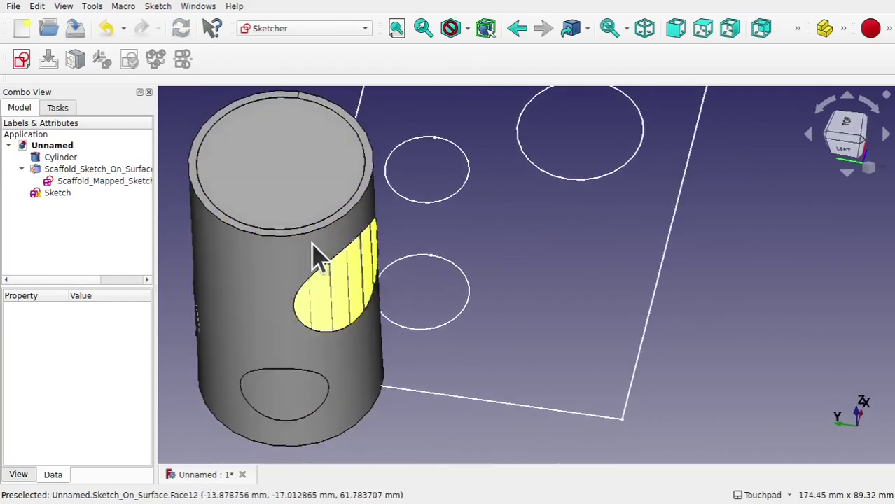
{"action": "scroll", "coordinate": [348, 258], "scroll_direction": "down", "scroll_amount": 3}
{"action": "scroll", "coordinate": [341, 242], "scroll_direction": "down", "scroll_amount": 2}
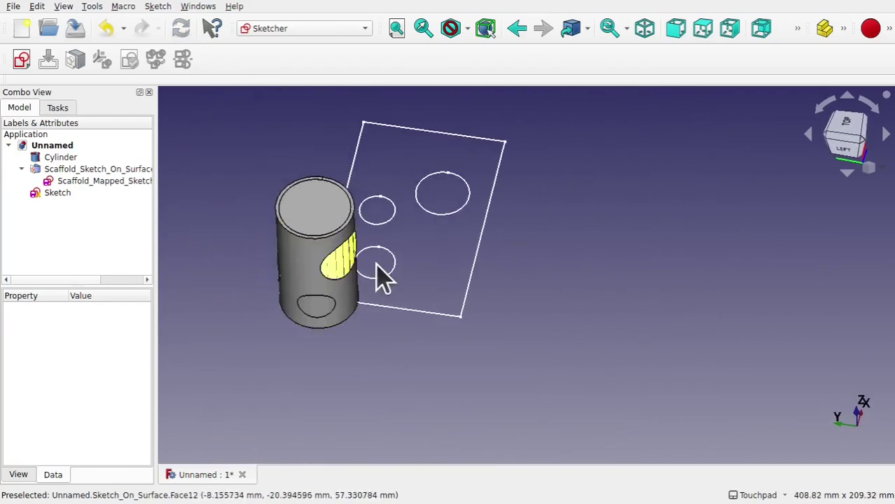
{"action": "mouse_move", "coordinate": [443, 274]}
{"action": "left_mouse_down", "text": "alt"}
{"action": "mouse_move", "coordinate": [380, 216]}
{"action": "mouse_move", "coordinate": [443, 208]}
{"action": "left_mouse_up", "text": "alt"}
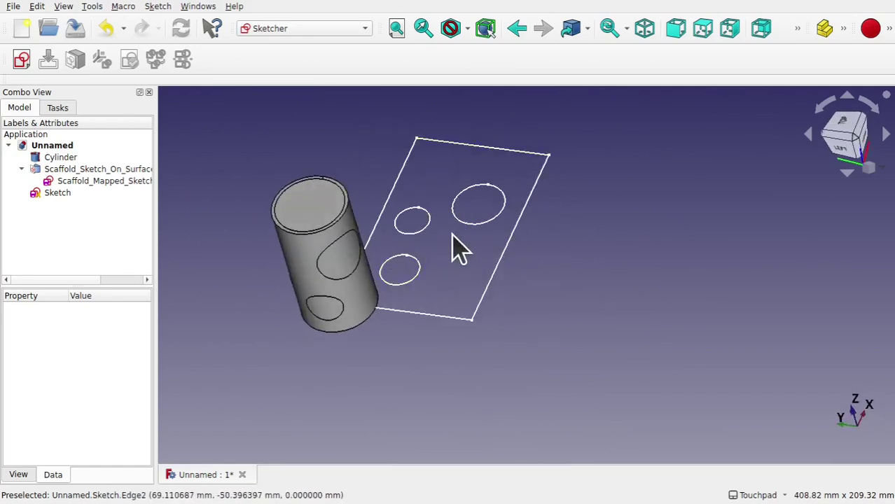
{"action": "left_click_drag", "start_coordinate": [372, 293], "coordinate": [408, 233], "text": "alt"}
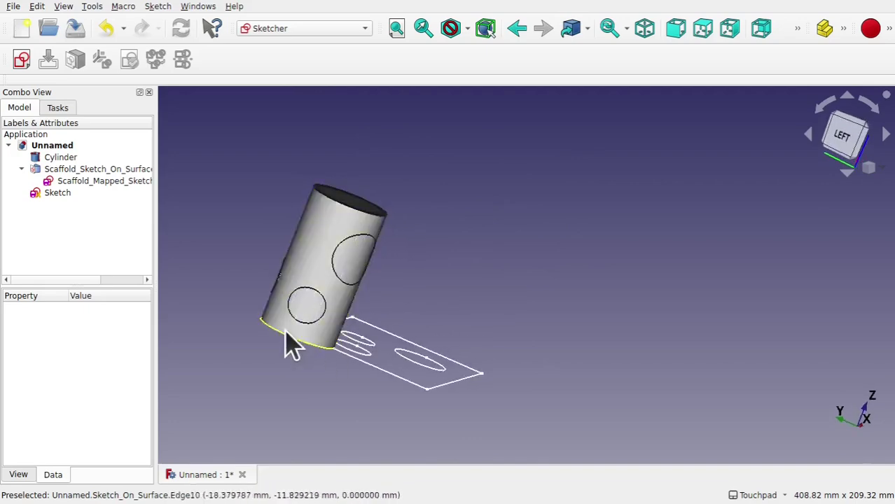
{"action": "mouse_move", "coordinate": [316, 304]}
{"action": "left_mouse_down", "text": "alt"}
{"action": "mouse_move", "coordinate": [355, 314]}
{"action": "mouse_move", "coordinate": [359, 274]}
{"action": "left_mouse_up", "text": "alt"}
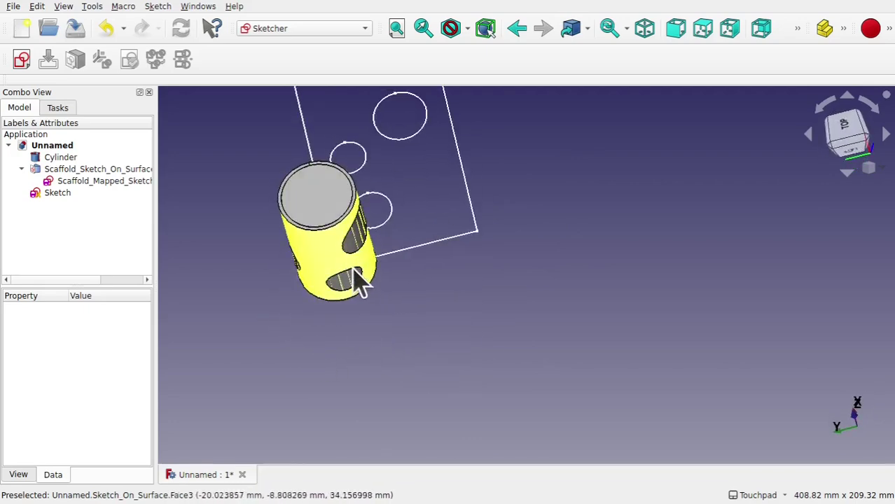
{"action": "mouse_move", "coordinate": [422, 239]}
{"action": "left_mouse_down", "text": "alt"}
{"action": "mouse_move", "coordinate": [400, 128]}
{"action": "mouse_move", "coordinate": [428, 180]}
{"action": "mouse_move", "coordinate": [396, 182]}
{"action": "mouse_move", "coordinate": [380, 300]}
{"action": "left_mouse_up", "text": "alt"}
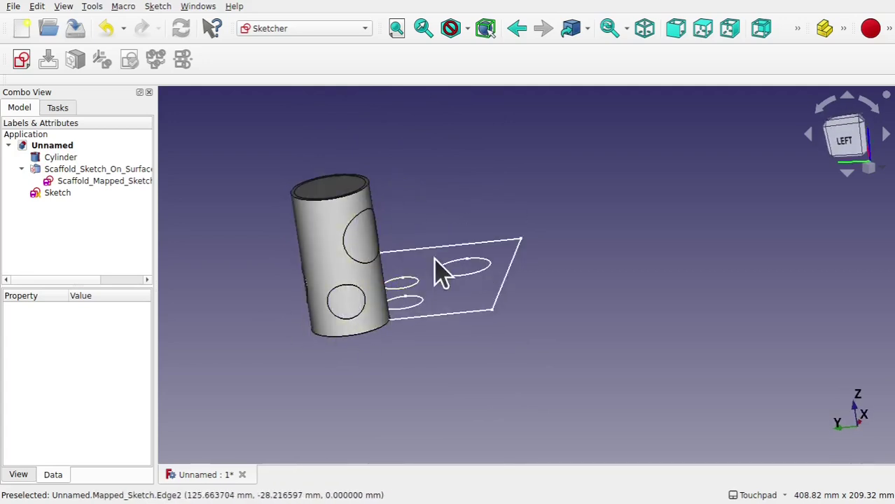
Hide the Cylinder and explode the Scaffold_Sketch_On_Surface compound into separate parts in the Part workbench
{"action": "left_click", "coordinate": [60, 158]}
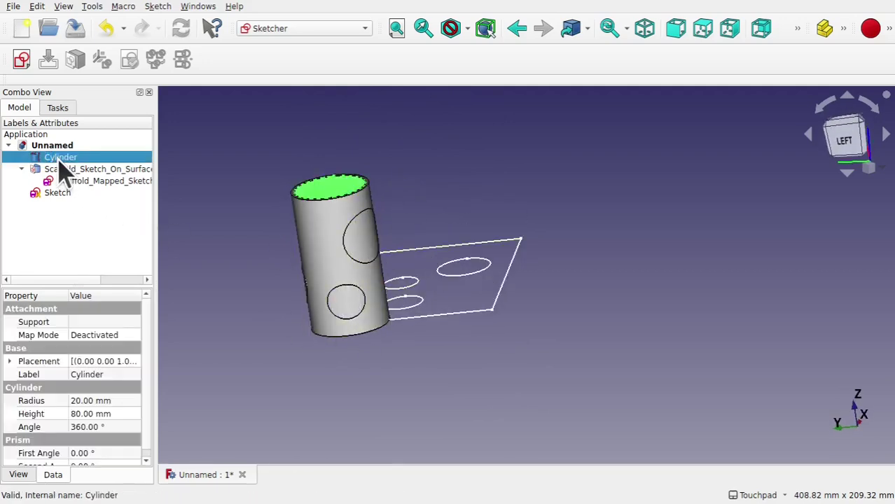
{"action": "mouse_move", "coordinate": [390, 224]}
{"action": "left_mouse_down", "text": "alt"}
{"action": "mouse_move", "coordinate": [489, 323]}
{"action": "mouse_move", "coordinate": [539, 292]}
{"action": "mouse_move", "coordinate": [330, 254]}
{"action": "mouse_move", "coordinate": [284, 144]}
{"action": "mouse_move", "coordinate": [299, 115]}
{"action": "mouse_move", "coordinate": [469, 184]}
{"action": "mouse_move", "coordinate": [470, 272]}
{"action": "mouse_move", "coordinate": [379, 290]}
{"action": "mouse_move", "coordinate": [403, 233]}
{"action": "mouse_move", "coordinate": [406, 241]}
{"action": "mouse_move", "coordinate": [400, 222]}
{"action": "left_mouse_up", "text": "alt"}
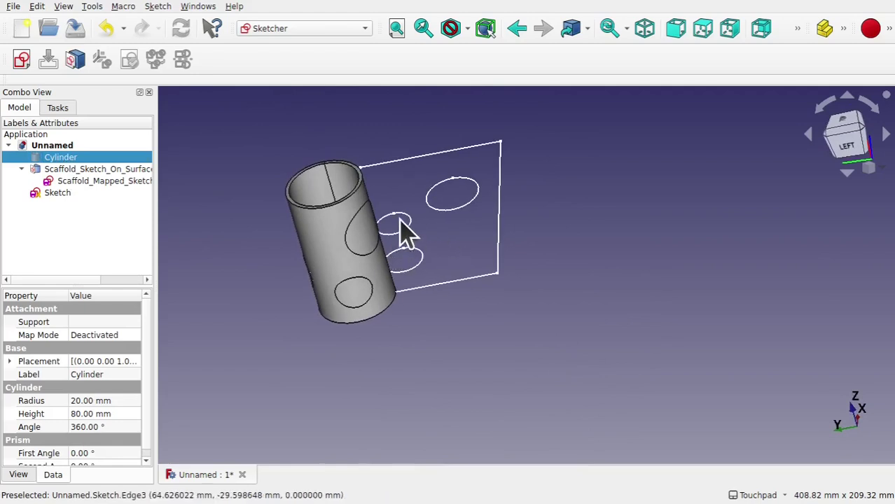
{"action": "left_click", "coordinate": [363, 236]}
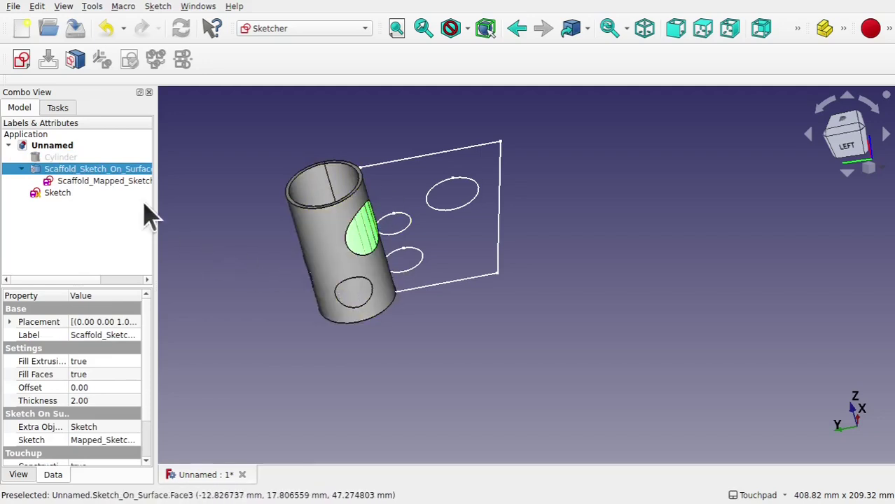
{"action": "left_click", "coordinate": [295, 31]}
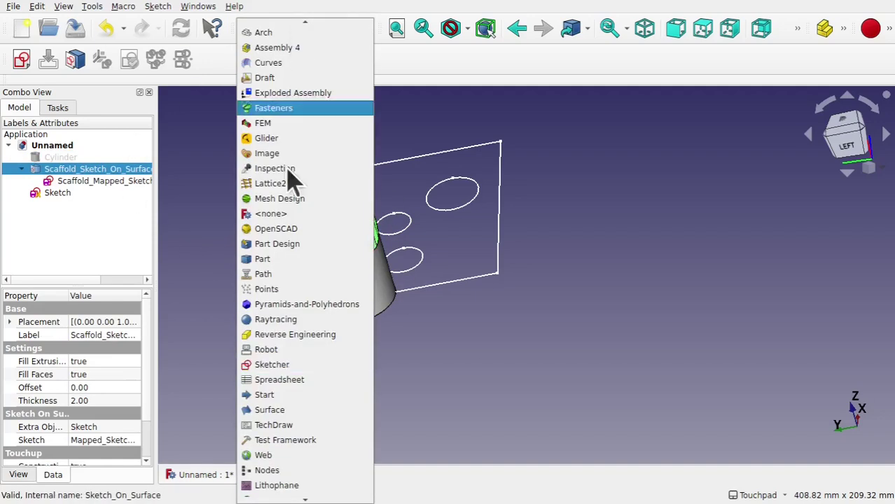
{"action": "left_click", "coordinate": [283, 258]}
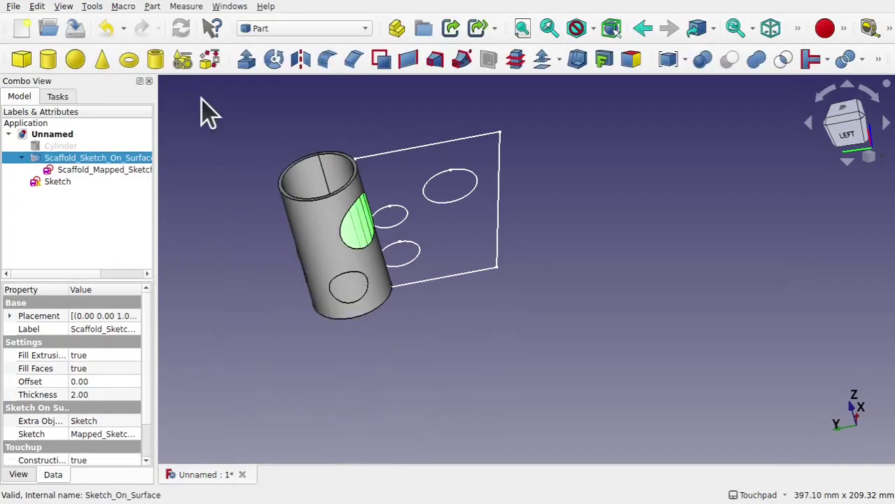
{"action": "left_click", "coordinate": [152, 7]}
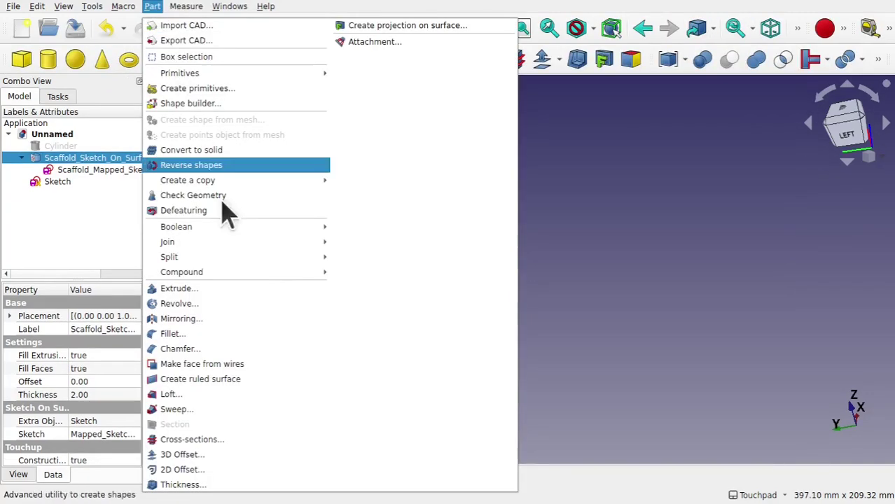
{"action": "mouse_move", "coordinate": [275, 273]}
{"action": "left_click", "coordinate": [368, 287]}
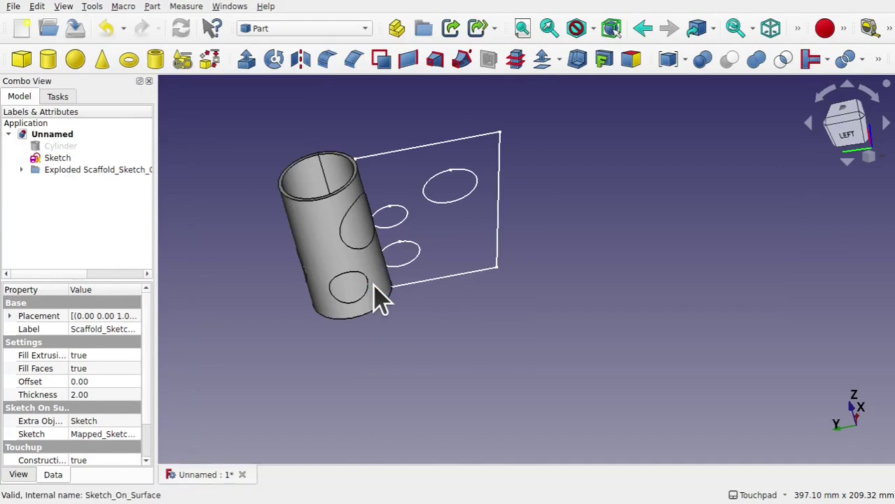
Toggle the visibility of the exploded cylinder shell and the three circle pieces to examine how they separate
{"action": "left_click", "coordinate": [324, 259]}
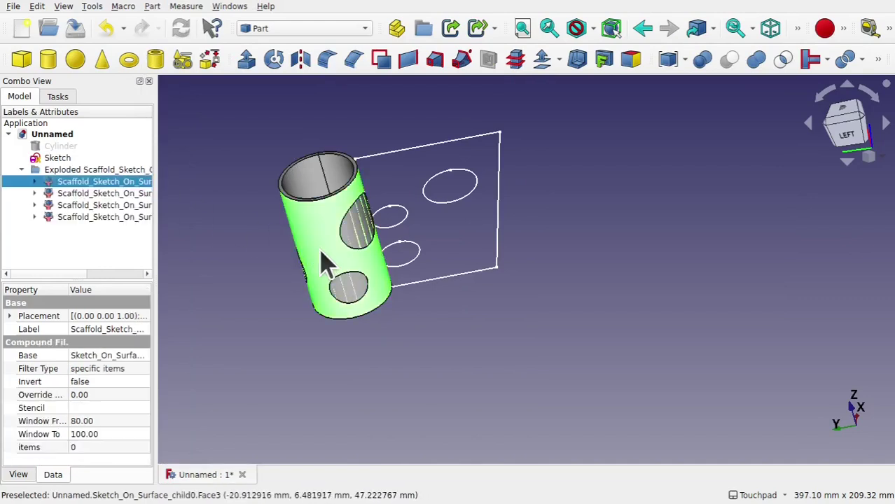
{"action": "key", "text": "space"}
{"action": "key", "text": "space"}
{"action": "left_click", "coordinate": [128, 194]}
{"action": "left_click", "coordinate": [128, 216], "text": "shift"}
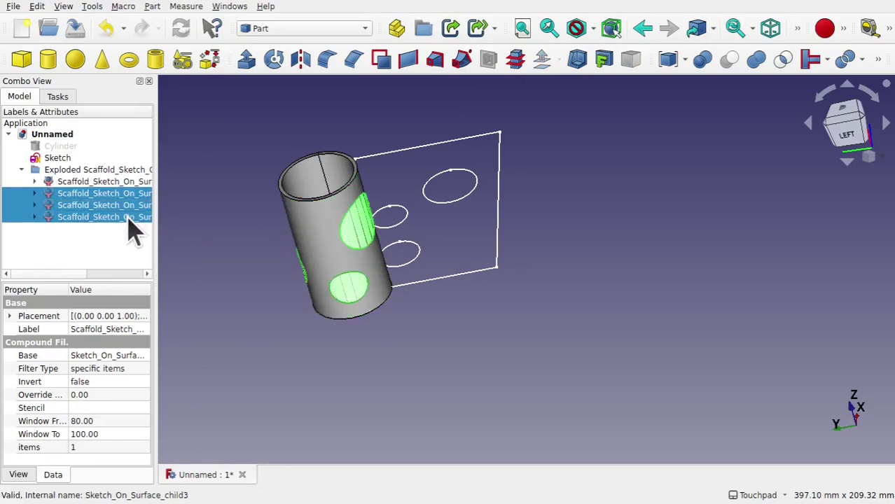
{"action": "key", "text": "space"}
{"action": "mouse_move", "coordinate": [195, 224]}
{"action": "left_mouse_down", "text": "alt"}
{"action": "mouse_move", "coordinate": [380, 310]}
{"action": "mouse_move", "coordinate": [413, 373]}
{"action": "mouse_move", "coordinate": [419, 328]}
{"action": "mouse_move", "coordinate": [621, 325]}
{"action": "mouse_move", "coordinate": [494, 325]}
{"action": "mouse_move", "coordinate": [335, 272]}
{"action": "left_mouse_up", "text": "alt"}
{"action": "left_click", "coordinate": [336, 272]}
{"action": "key", "text": "space"}
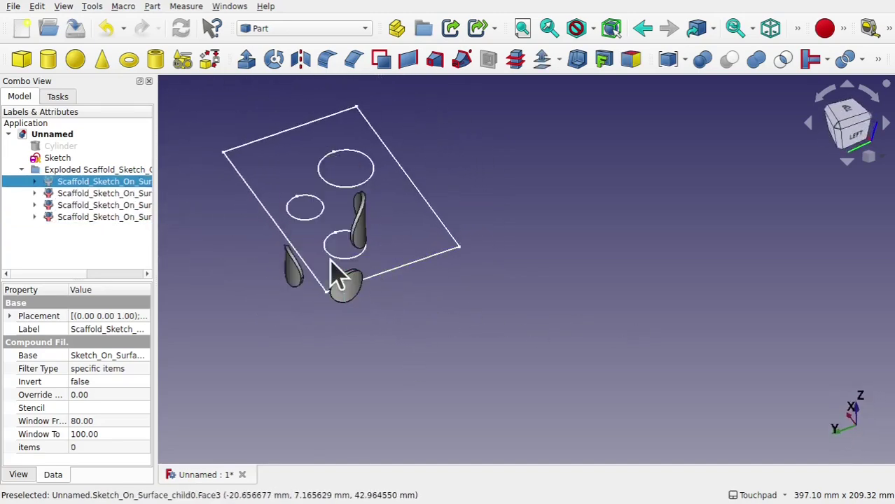
{"action": "key", "text": "space"}
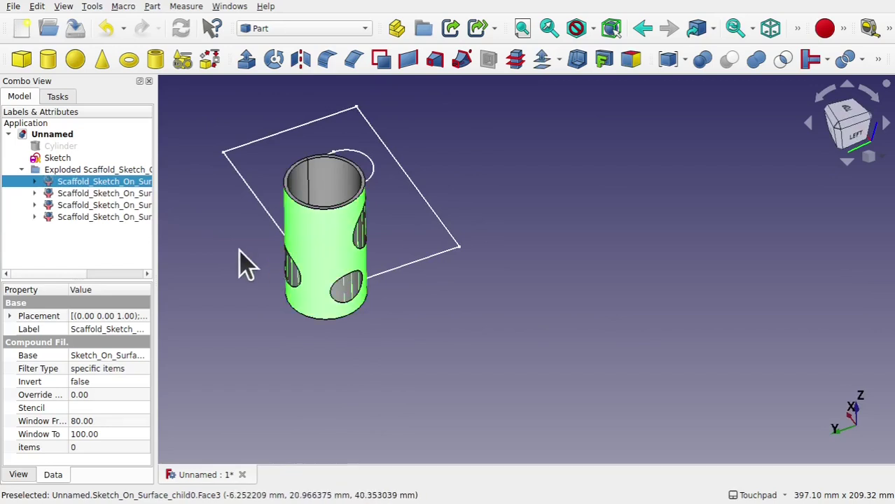
{"action": "left_click", "coordinate": [180, 242]}
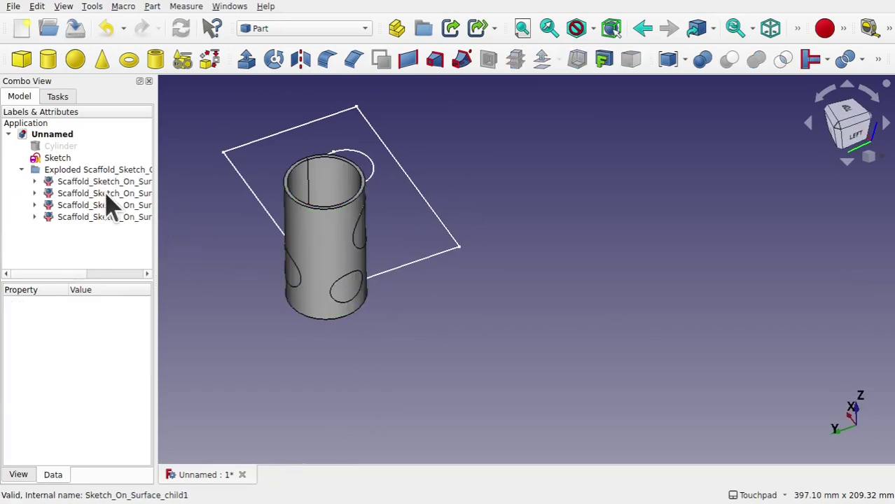
Combine the three exploded circle pieces into one compound, leaving out the cylinder shell part
{"action": "left_click", "coordinate": [109, 196]}
{"action": "left_click", "coordinate": [117, 216], "text": "shift"}
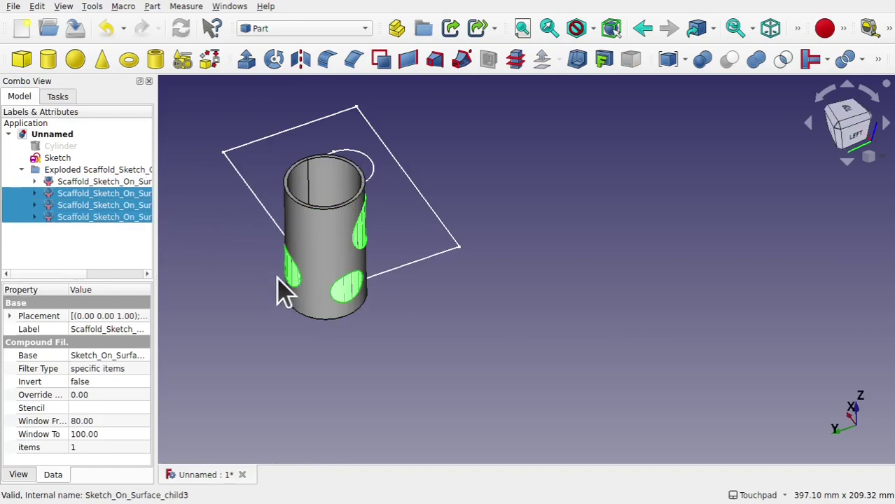
{"action": "mouse_move", "coordinate": [360, 243]}
{"action": "left_mouse_down", "text": "alt"}
{"action": "mouse_move", "coordinate": [466, 251]}
{"action": "mouse_move", "coordinate": [239, 250]}
{"action": "mouse_move", "coordinate": [228, 238]}
{"action": "mouse_move", "coordinate": [389, 280]}
{"action": "left_mouse_up", "text": "alt"}
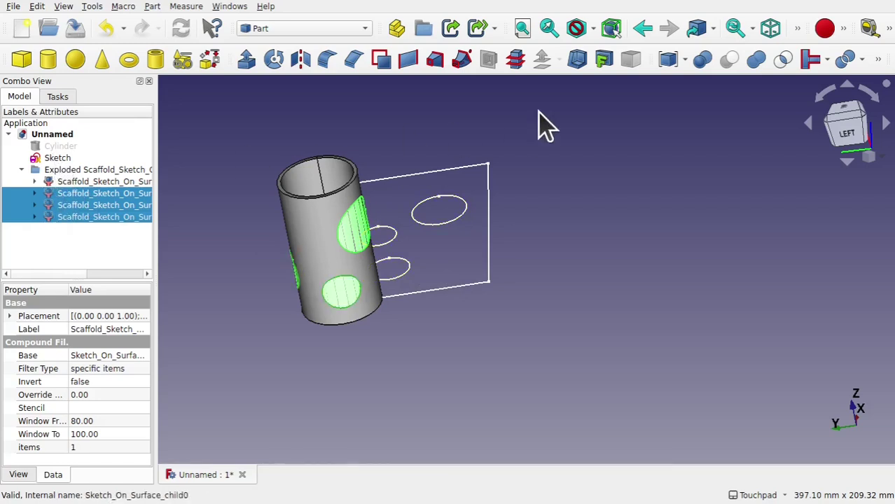
{"action": "left_click", "coordinate": [152, 6]}
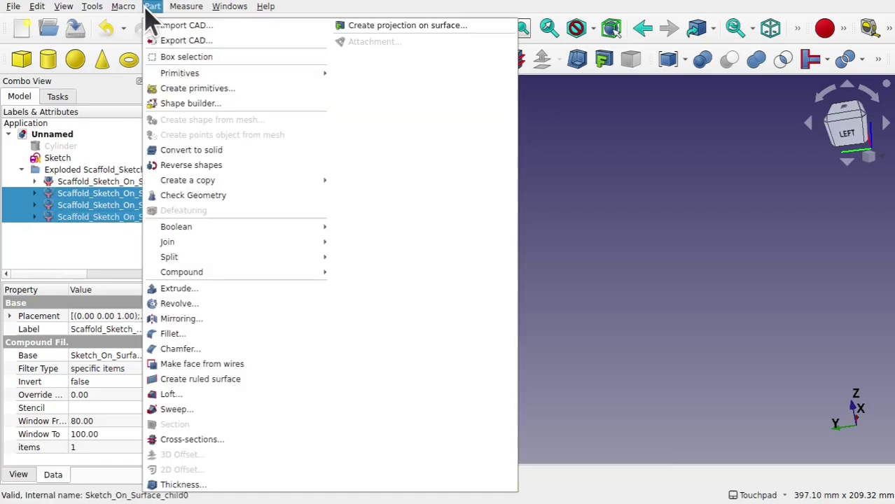
{"action": "mouse_move", "coordinate": [264, 272]}
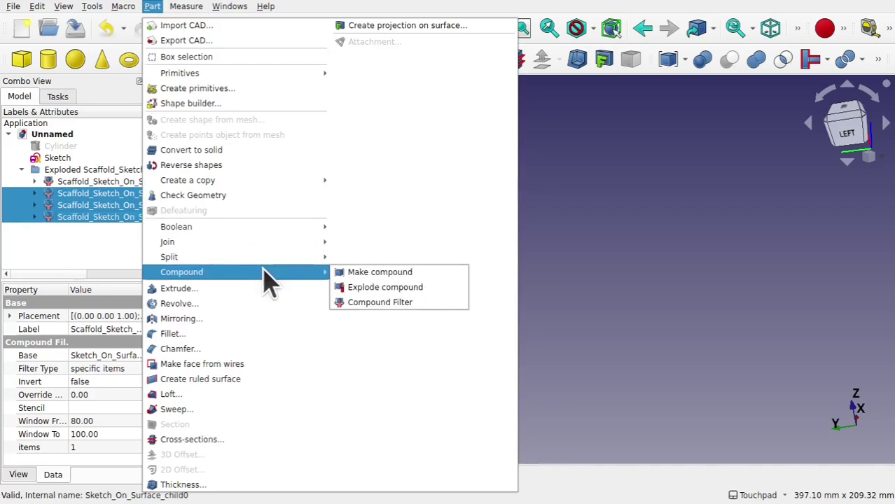
{"action": "left_click", "coordinate": [355, 274]}
{"action": "left_click", "coordinate": [209, 249]}
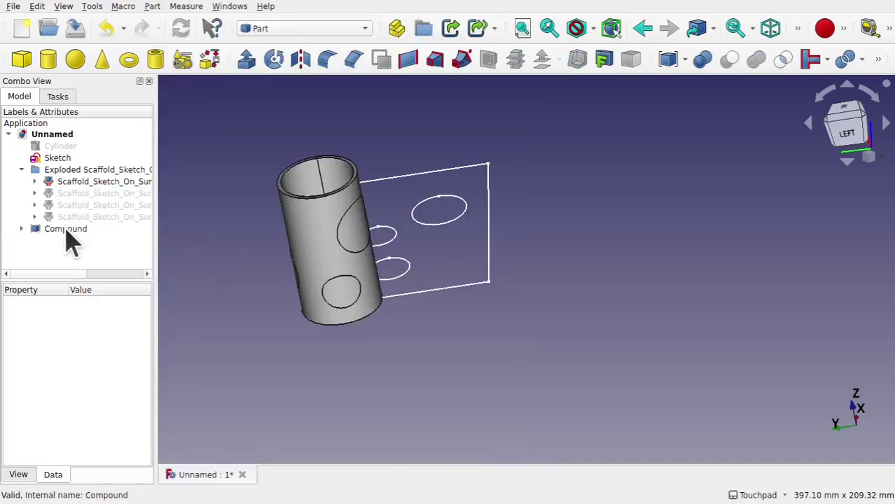
Cut the compound of circle pieces out of the exploded cylinder shell and check the resulting openings
{"action": "left_click", "coordinate": [99, 182]}
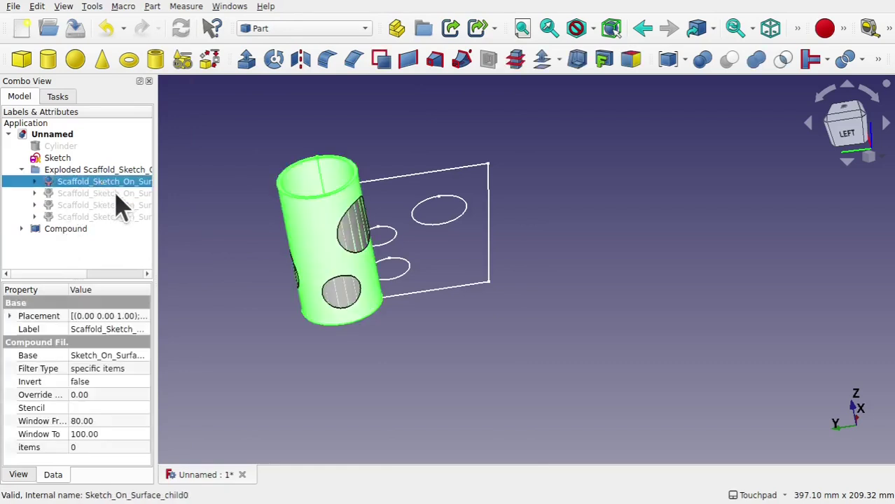
{"action": "left_click", "coordinate": [69, 233]}
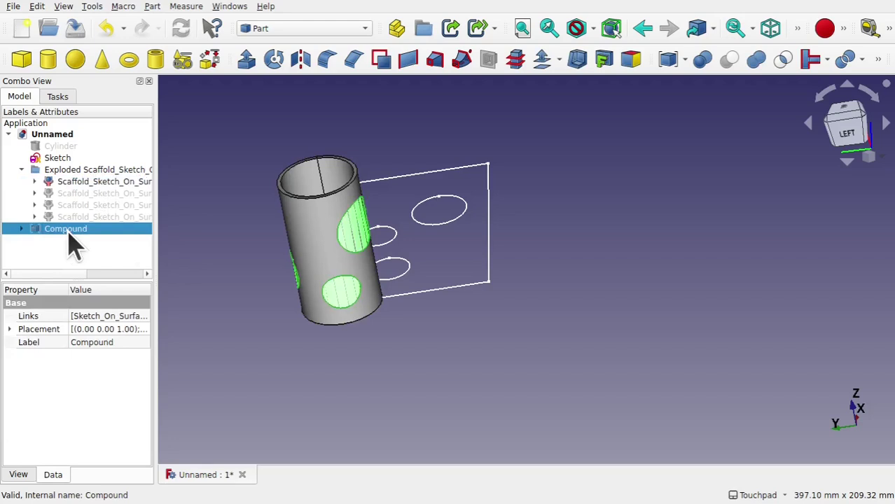
{"action": "left_click", "coordinate": [91, 261]}
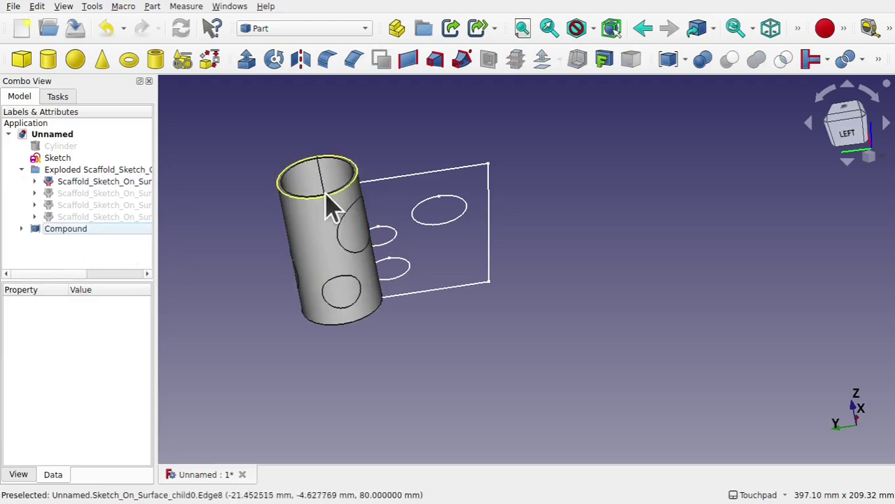
{"action": "left_click", "coordinate": [315, 232]}
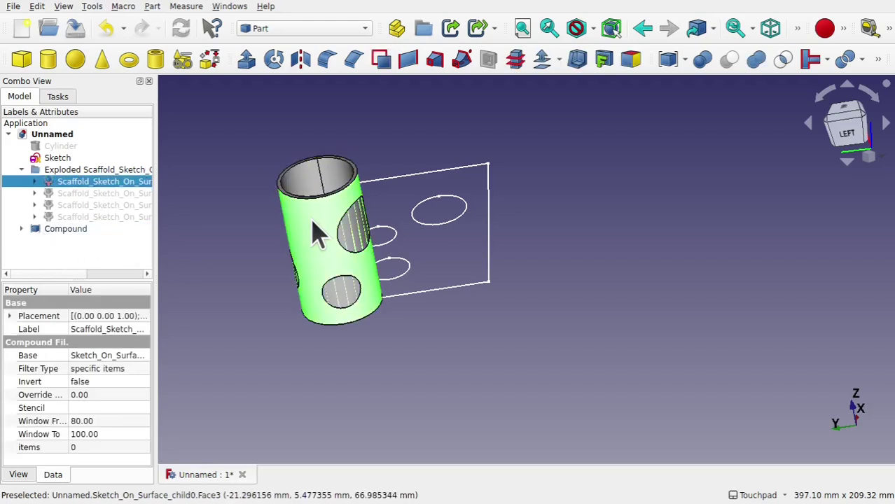
{"action": "left_click", "coordinate": [60, 230], "text": "ctrl"}
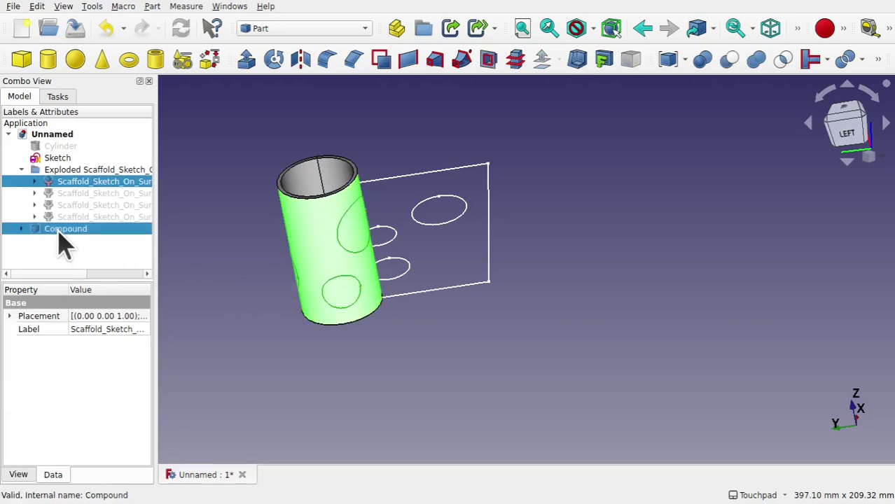
{"action": "left_click", "coordinate": [728, 62]}
{"action": "mouse_move", "coordinate": [530, 224]}
{"action": "middle_mouse_down"}
{"action": "mouse_move", "coordinate": [560, 353]}
{"action": "mouse_move", "coordinate": [414, 300]}
{"action": "mouse_move", "coordinate": [411, 278]}
{"action": "middle_mouse_up"}
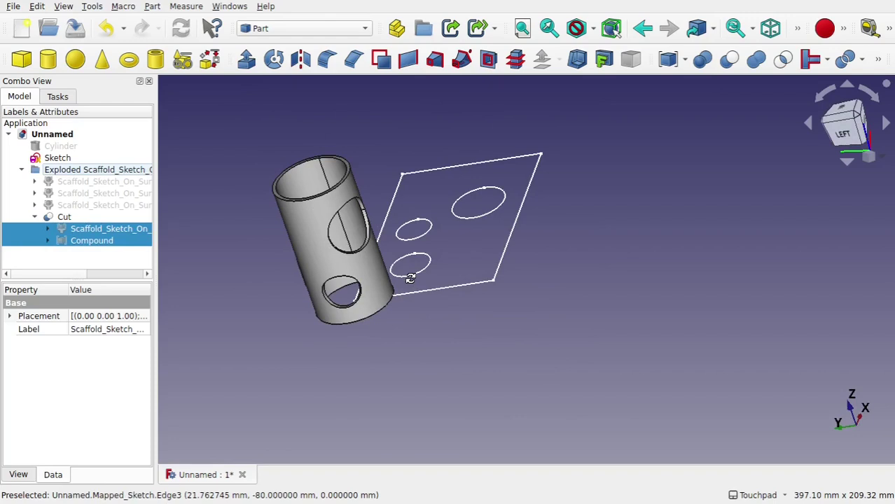
{"action": "middle_click_drag", "start_coordinate": [410, 278], "coordinate": [399, 278]}
{"action": "left_click", "coordinate": [181, 250]}
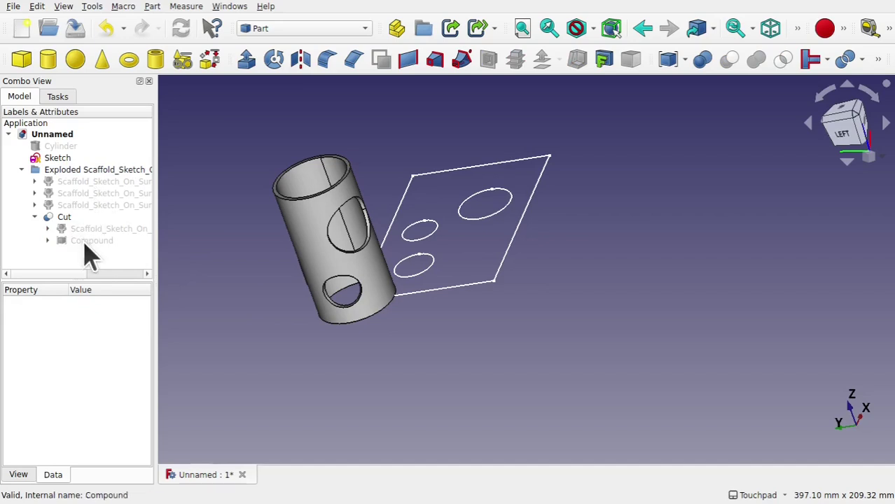
Undo back to the unexploded Scaffold_Sketch_On_Surface and delete the Sketch with the three circles
{"action": "key", "text": "ctrl+z"}
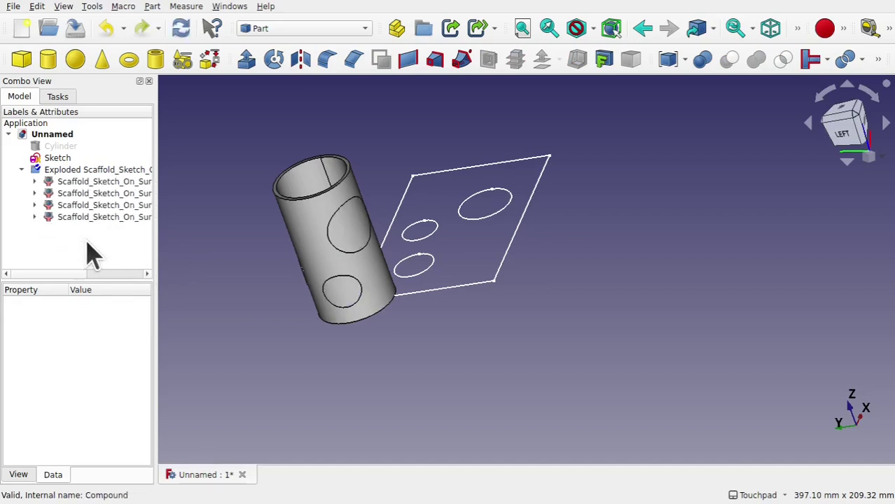
{"action": "key", "text": "ctrl+z"}
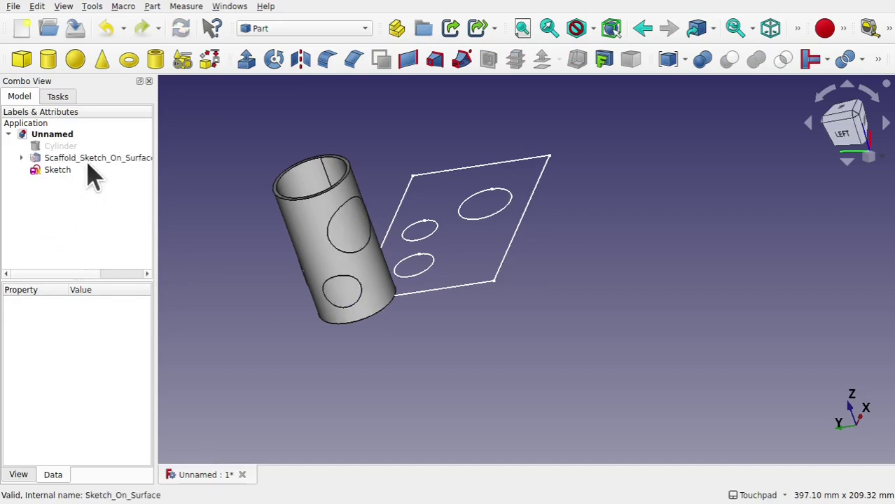
{"action": "left_click", "coordinate": [60, 171]}
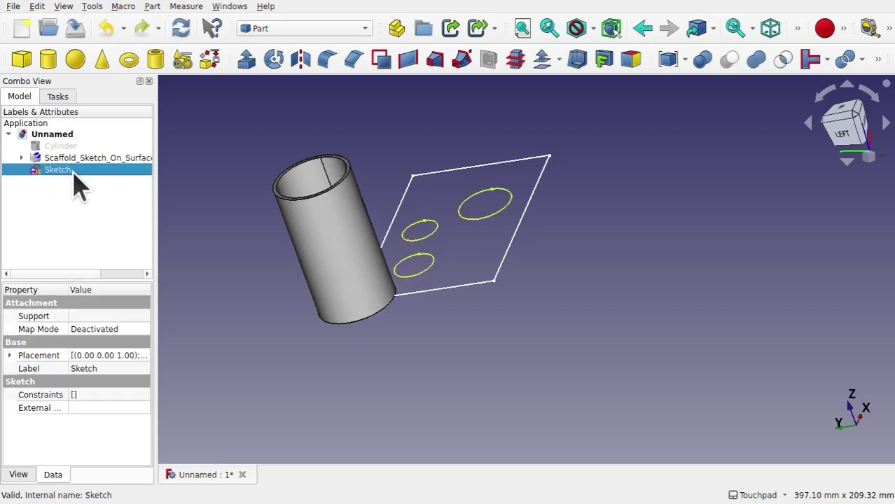
{"action": "key", "text": "Delete"}
{"action": "left_click", "coordinate": [66, 158]}
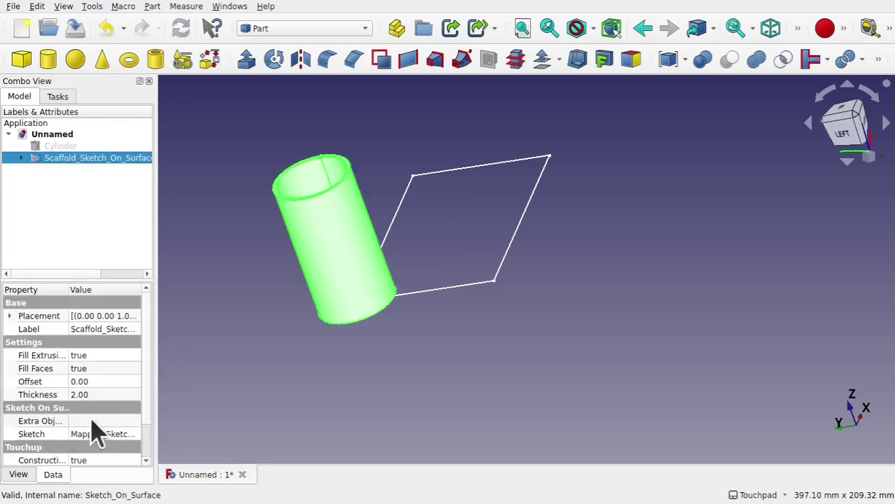
{"action": "left_click", "coordinate": [255, 335]}
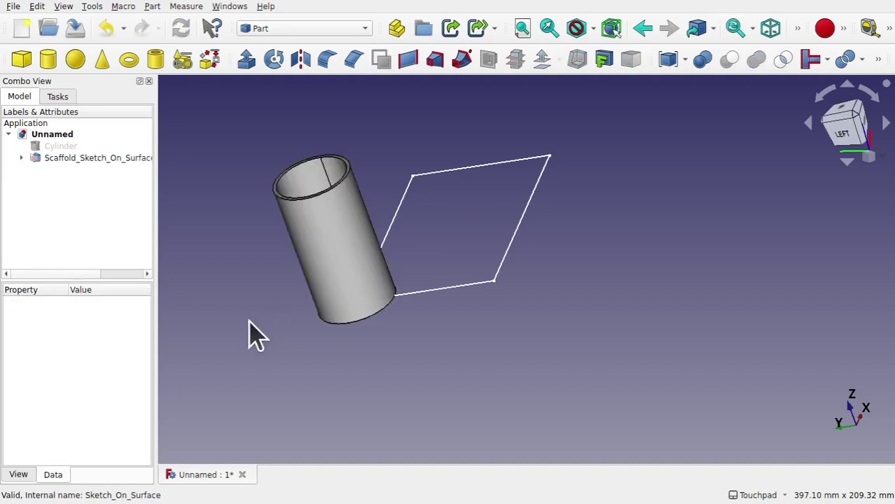
Show the Cylinder again and examine the Scaffold_Mapped_Sketch rectangle in the sketch editor and from above
{"action": "left_click", "coordinate": [64, 146]}
{"action": "left_click_drag", "start_coordinate": [334, 187], "coordinate": [370, 195], "text": "alt"}
{"action": "left_click", "coordinate": [95, 159]}
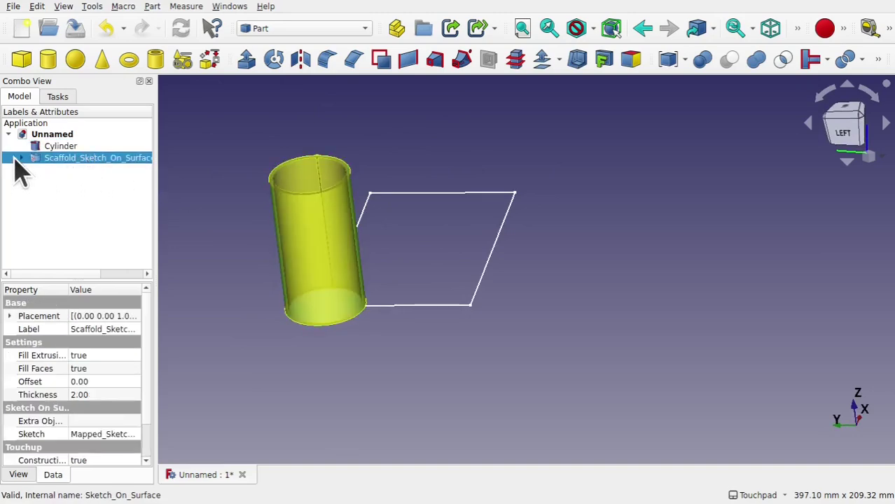
{"action": "double_click", "coordinate": [78, 170]}
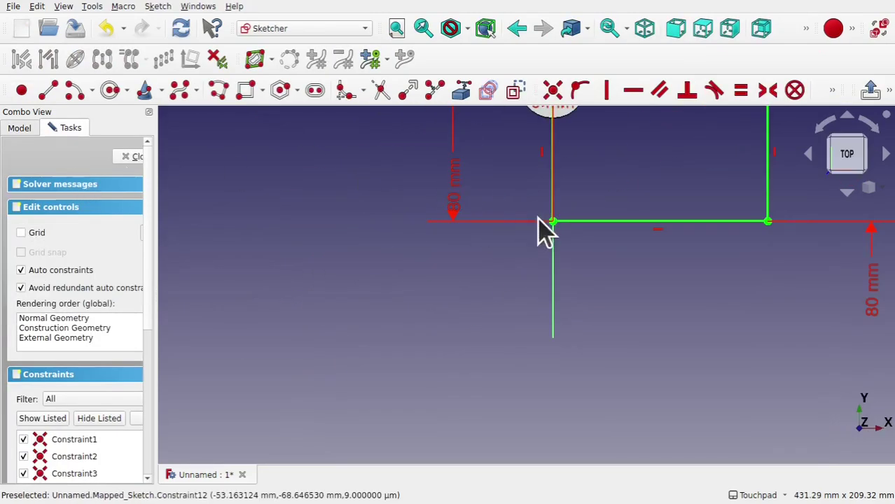
{"action": "left_click", "coordinate": [128, 162]}
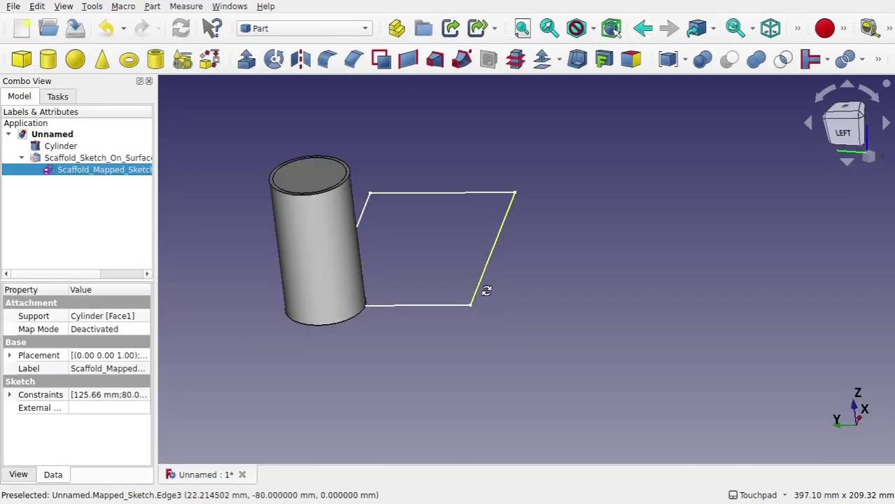
{"action": "left_click", "coordinate": [851, 123]}
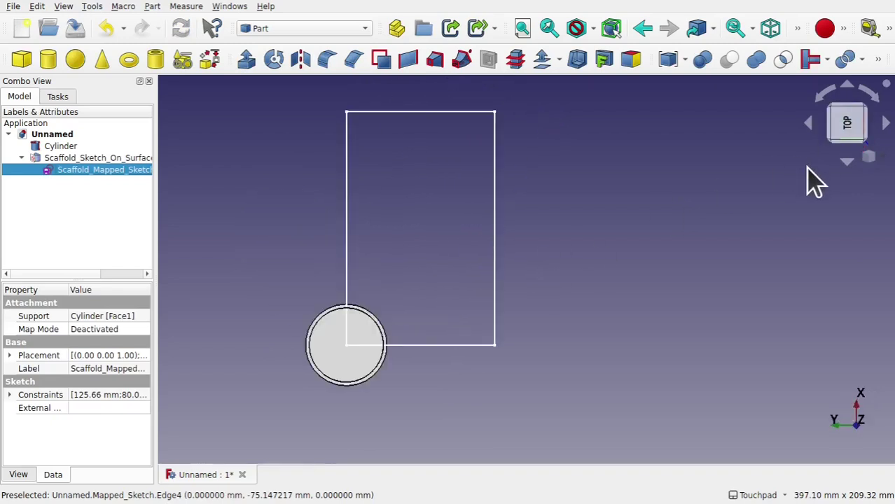
{"action": "left_click", "coordinate": [879, 102]}
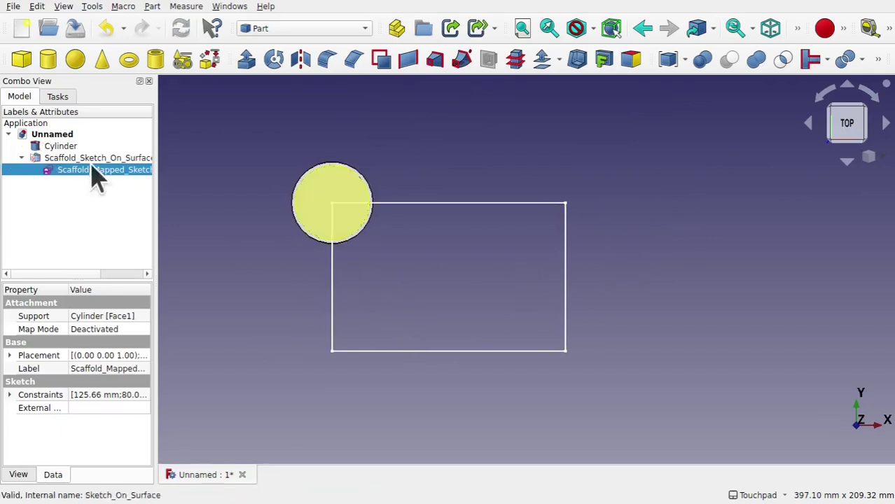
{"action": "left_click", "coordinate": [112, 158]}
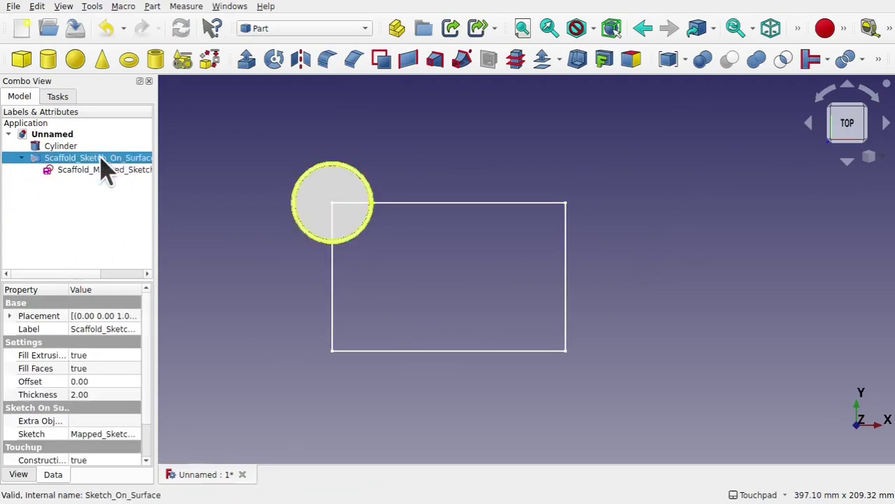
{"action": "mouse_move", "coordinate": [439, 260]}
{"action": "left_mouse_down", "text": "alt"}
{"action": "mouse_move", "coordinate": [420, 210]}
{"action": "mouse_move", "coordinate": [446, 206]}
{"action": "mouse_move", "coordinate": [439, 192]}
{"action": "left_mouse_up", "text": "alt"}
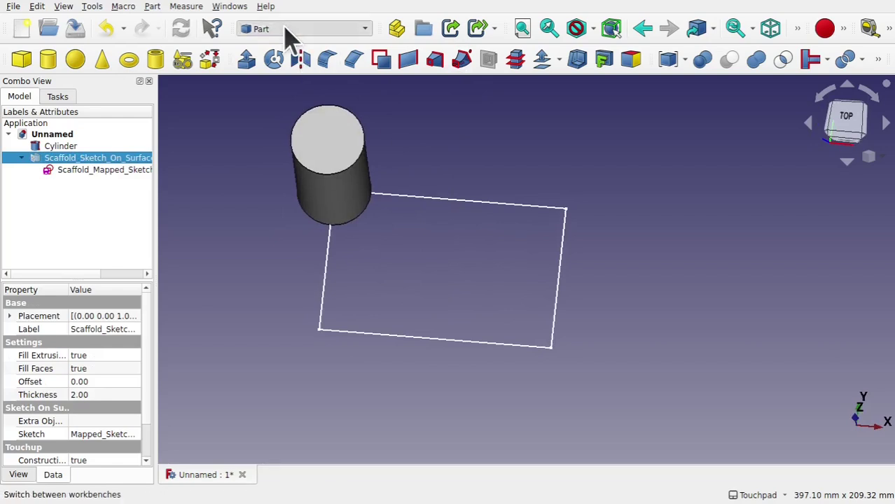
Hide Scaffold_Sketch_On_Surface and map a second sketch onto the Cylinder's curved face in the Curves workbench
{"action": "left_click", "coordinate": [287, 29]}
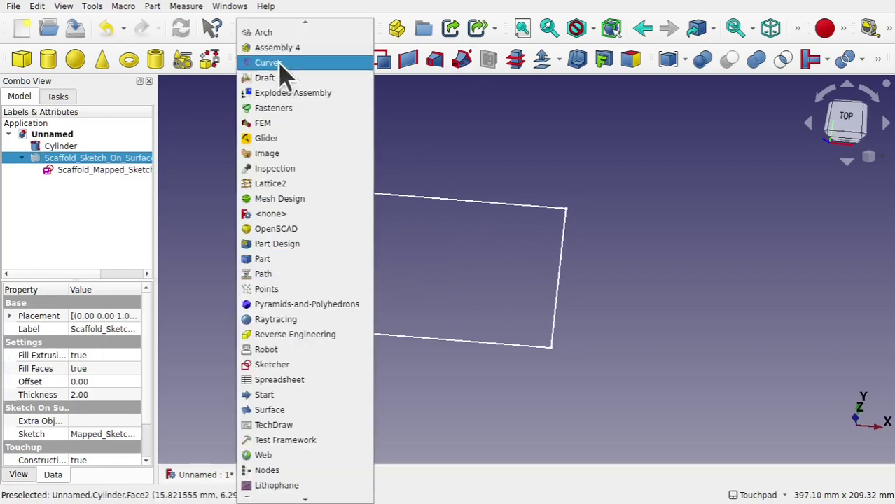
{"action": "left_click", "coordinate": [280, 62]}
{"action": "left_click_drag", "start_coordinate": [310, 84], "coordinate": [348, 162], "text": "alt"}
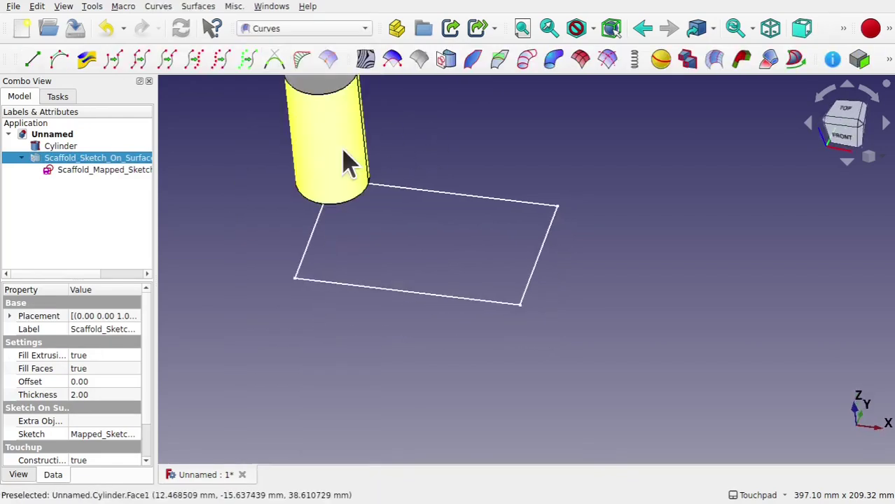
{"action": "left_click", "coordinate": [348, 162]}
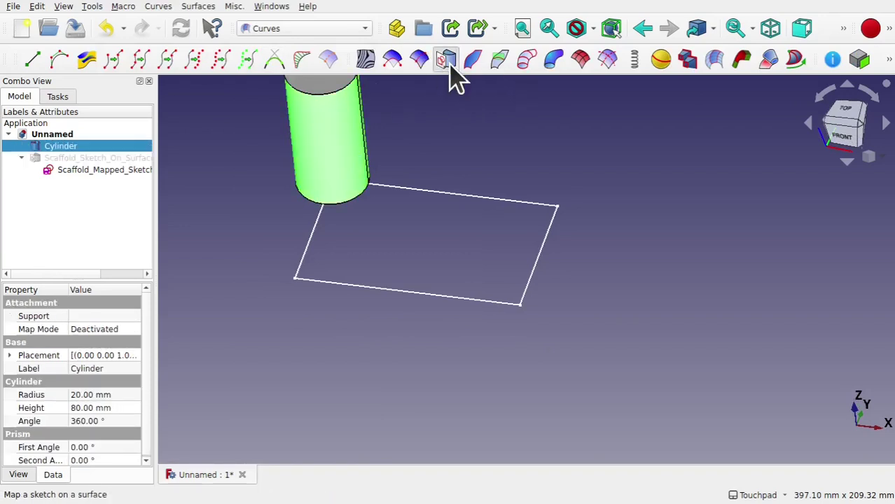
{"action": "left_click_drag", "start_coordinate": [281, 197], "coordinate": [313, 217], "text": "alt"}
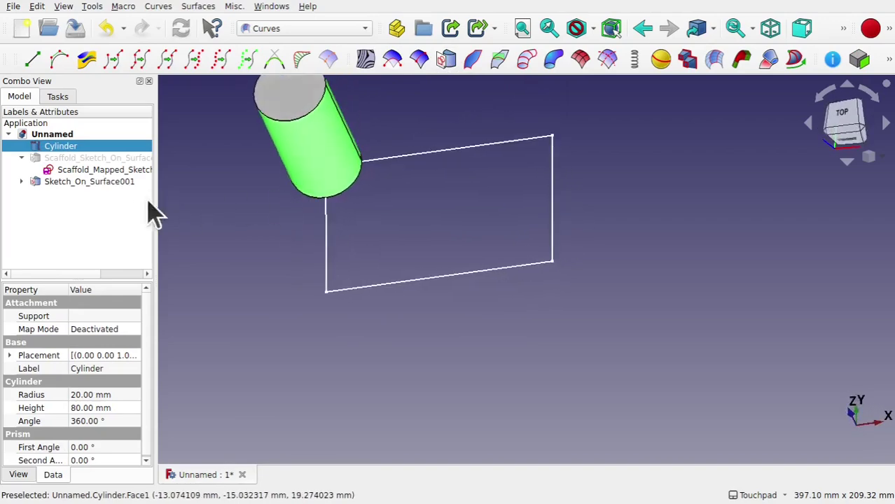
Open Mapped_Sketch001 inside the new Sketch_On_Surface001 for editing
{"action": "left_click", "coordinate": [21, 182]}
{"action": "left_click", "coordinate": [78, 196]}
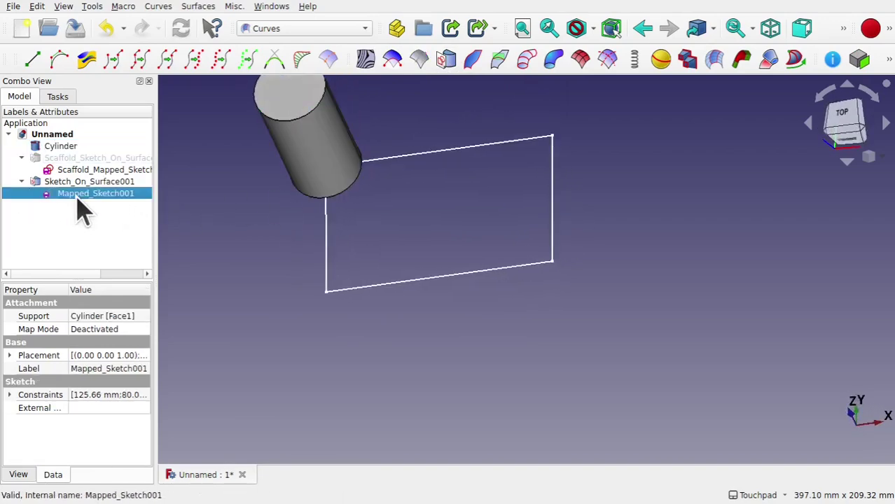
{"action": "double_click", "coordinate": [78, 195]}
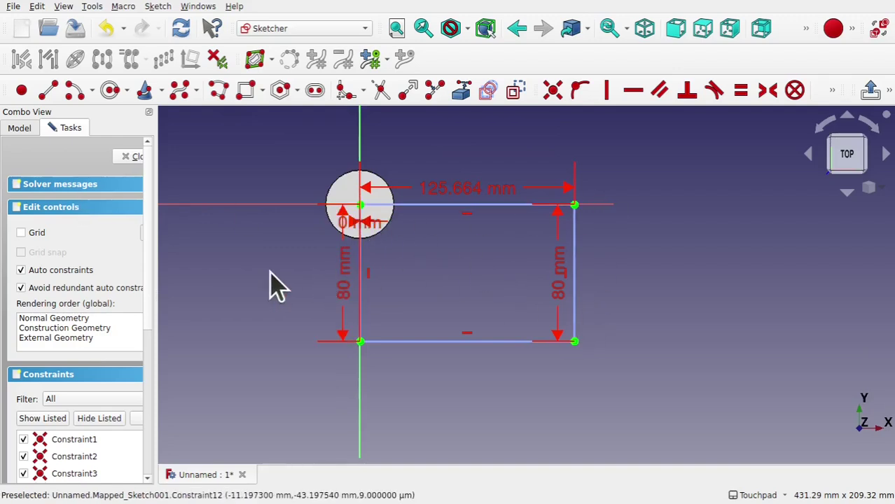
Close Mapped_Sketch001 and examine the cylinder and flat scaffold rectangle from above
{"action": "left_click", "coordinate": [125, 157]}
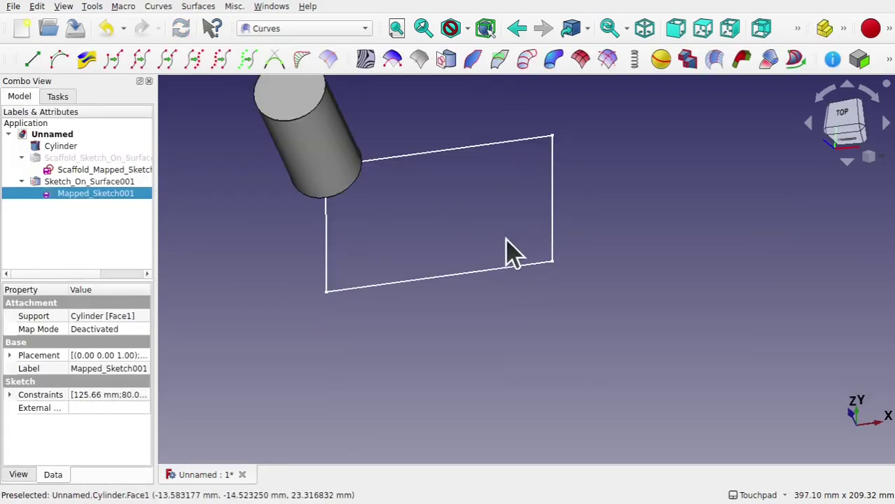
{"action": "left_click", "coordinate": [476, 221]}
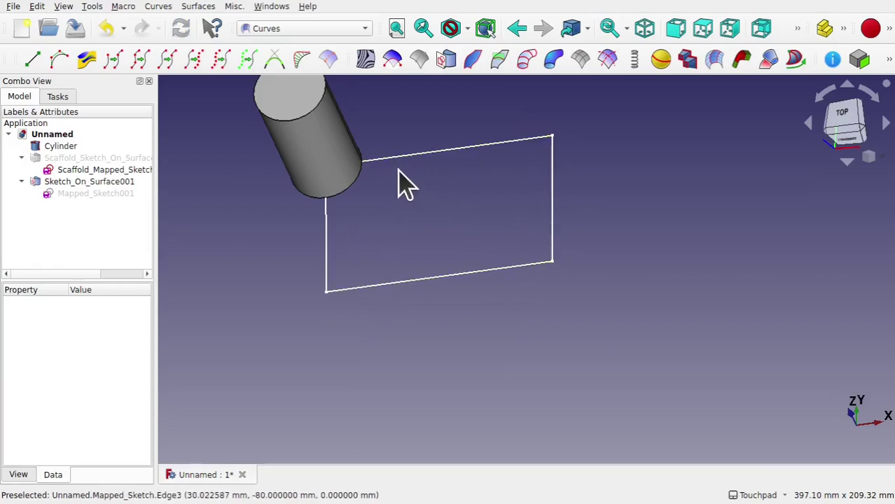
{"action": "left_click", "coordinate": [846, 121]}
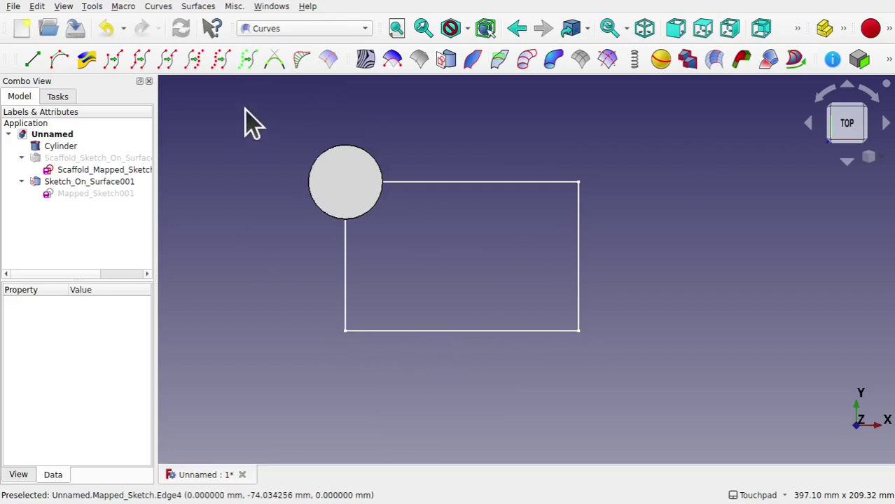
Switch to the Sketcher workbench and show the axis cross at the origin beside the cylinder
{"action": "left_click", "coordinate": [303, 32]}
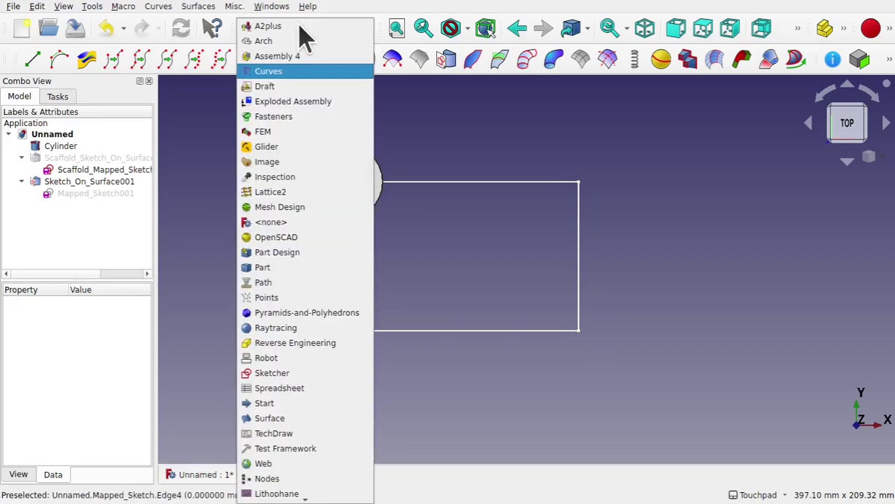
{"action": "left_click", "coordinate": [323, 378]}
{"action": "middle_click_drag", "start_coordinate": [329, 384], "coordinate": [380, 290]}
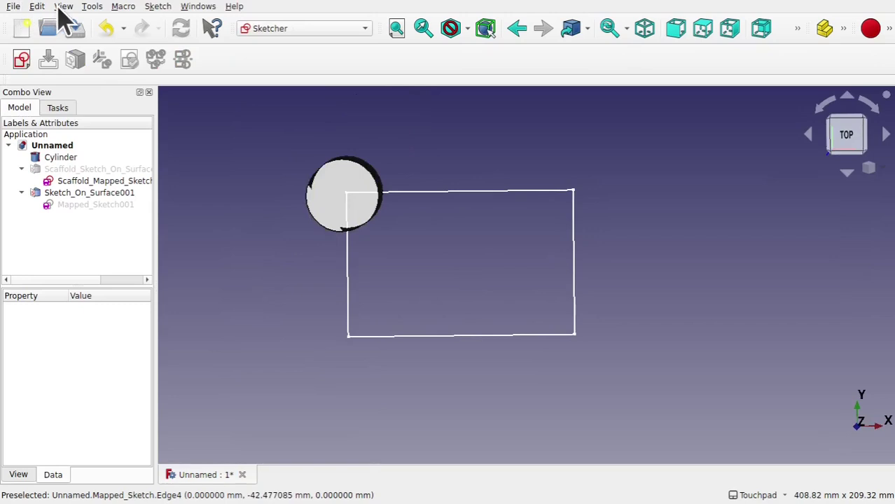
{"action": "left_click", "coordinate": [63, 7]}
{"action": "left_click", "coordinate": [144, 194]}
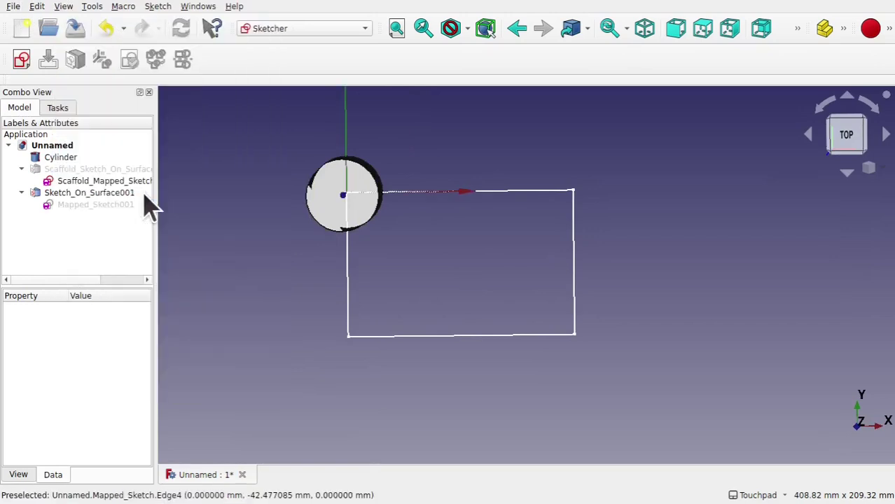
{"action": "middle_click_drag", "start_coordinate": [401, 226], "coordinate": [425, 226]}
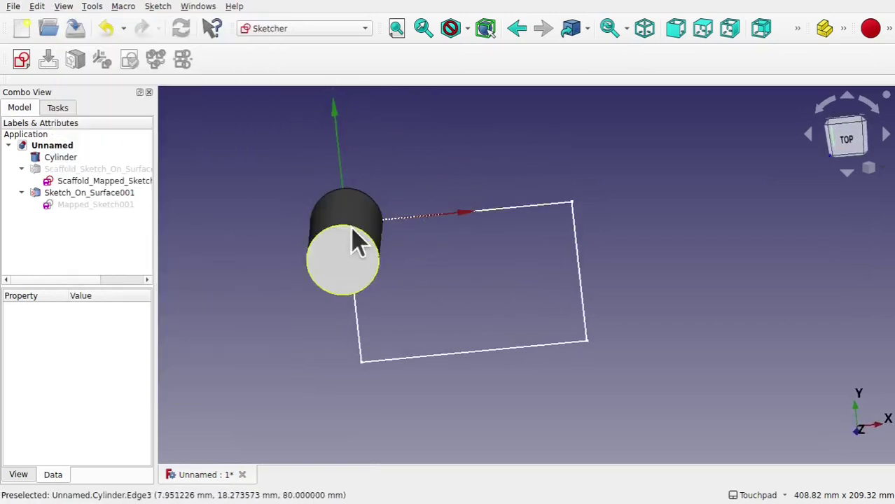
{"action": "middle_click_drag", "start_coordinate": [415, 260], "coordinate": [411, 218]}
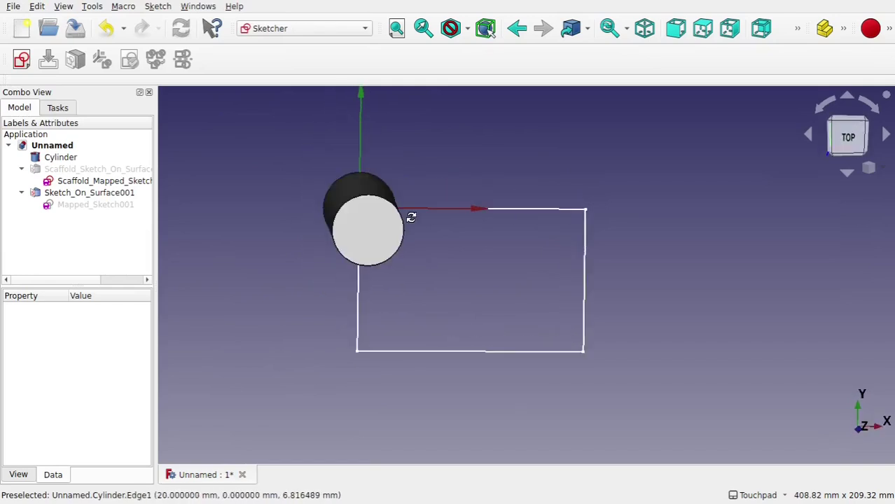
{"action": "middle_click_drag", "start_coordinate": [411, 218], "coordinate": [403, 210]}
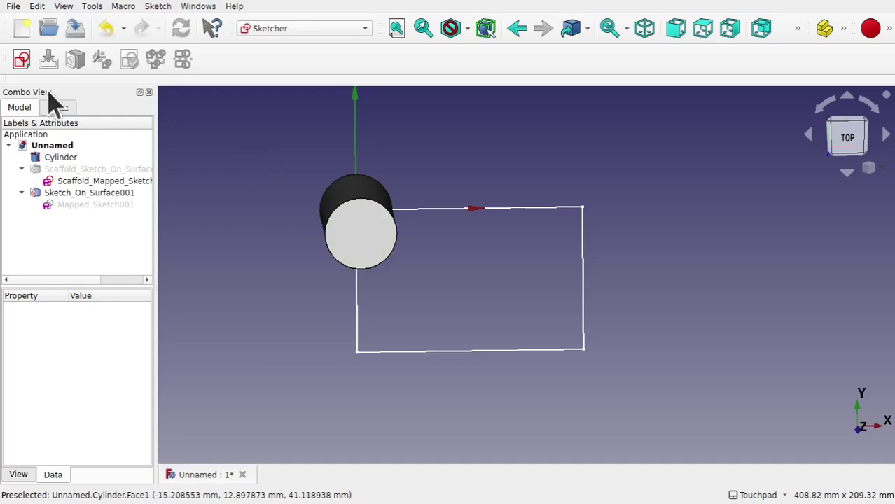
Create a new sketch on the XY-Plane with a 0.00 mm offset and hide the Cylinder
{"action": "left_click", "coordinate": [21, 62]}
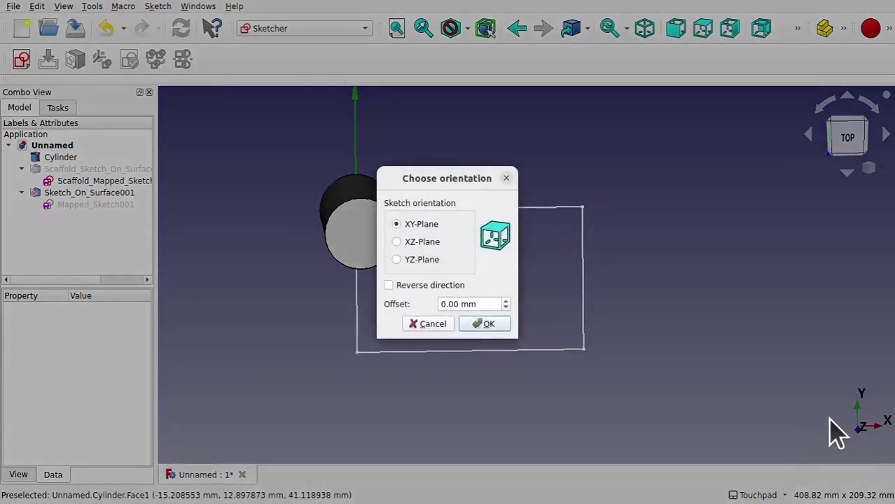
{"action": "left_click", "coordinate": [482, 325]}
{"action": "mouse_move", "coordinate": [480, 337]}
{"action": "middle_mouse_down"}
{"action": "mouse_move", "coordinate": [455, 202]}
{"action": "mouse_move", "coordinate": [490, 314]}
{"action": "mouse_move", "coordinate": [413, 267]}
{"action": "middle_mouse_up"}
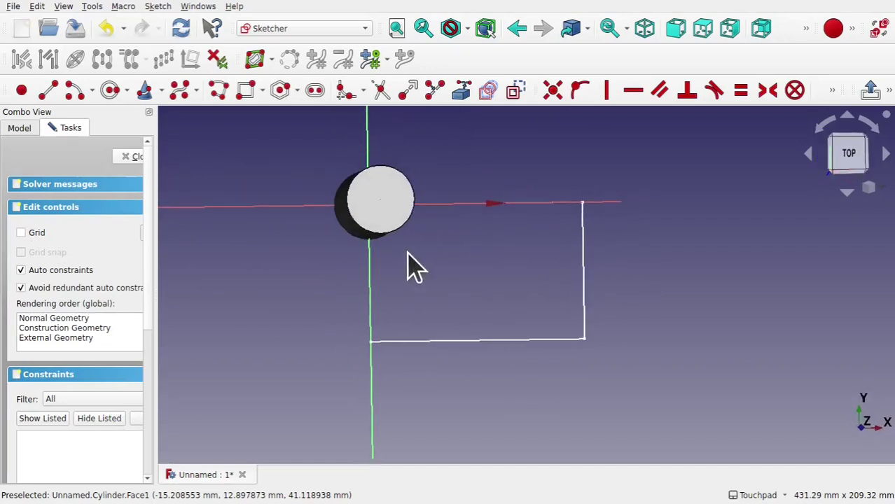
{"action": "left_click", "coordinate": [28, 127]}
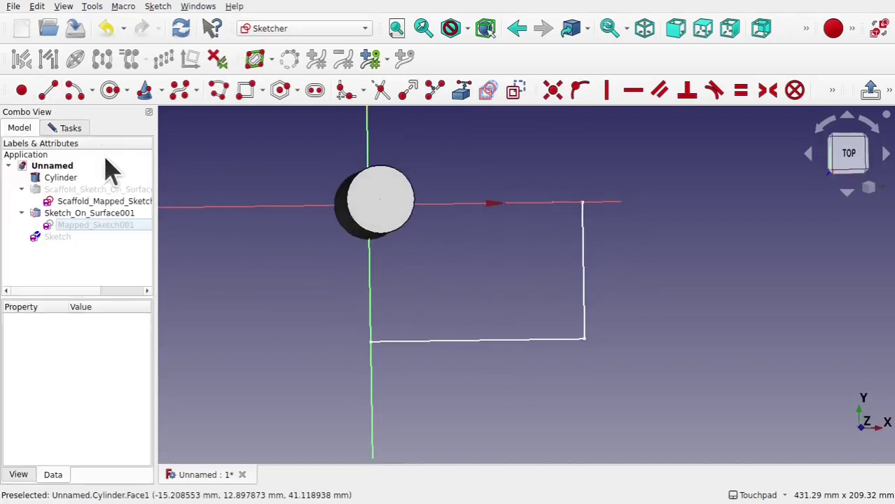
{"action": "left_click", "coordinate": [65, 178]}
{"action": "key", "text": "space"}
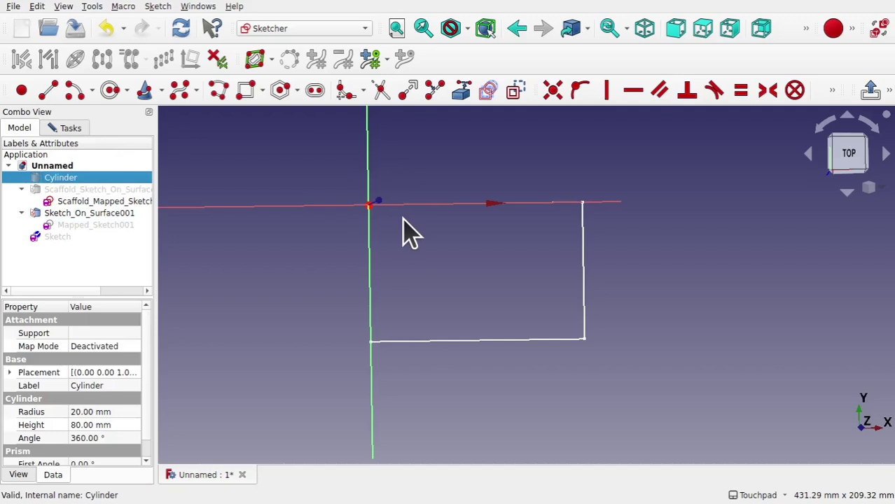
Draw a rectangle about 14 by 35 mm downward from the origin along the vertical axis
{"action": "scroll", "coordinate": [410, 231], "scroll_direction": "up", "scroll_amount": 1}
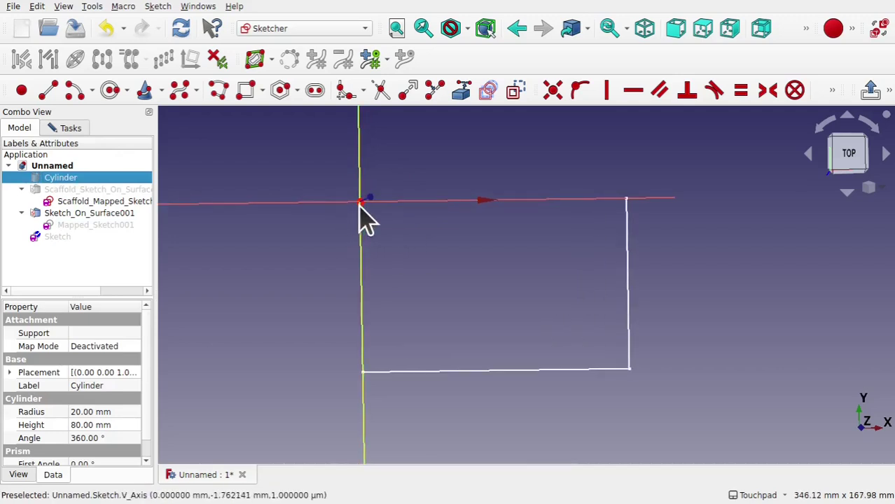
{"action": "left_click", "coordinate": [246, 90]}
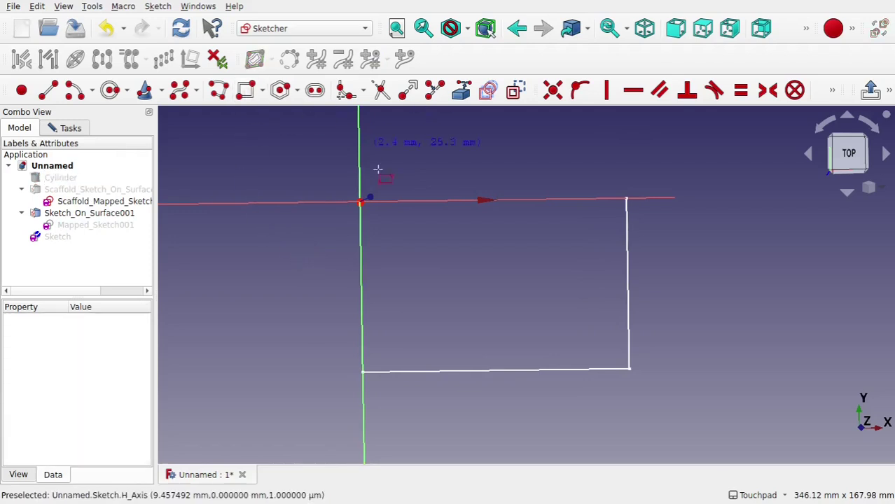
{"action": "left_click", "coordinate": [359, 202]}
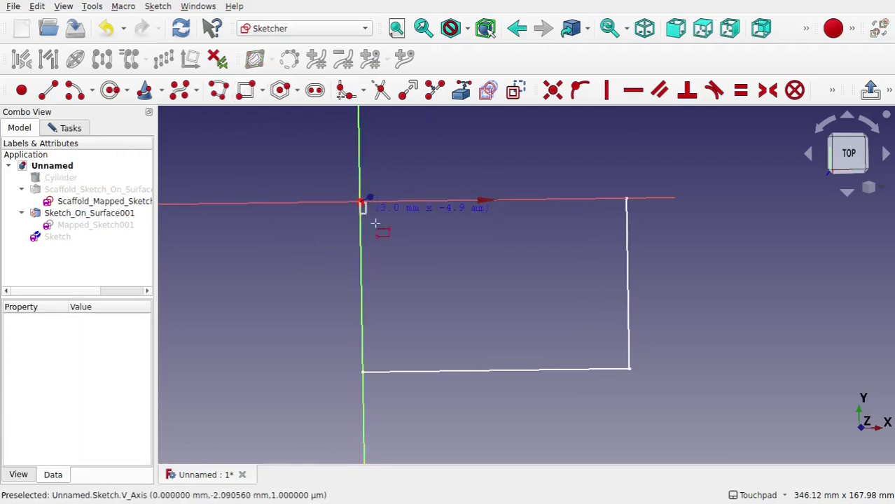
{"action": "left_click", "coordinate": [391, 277]}
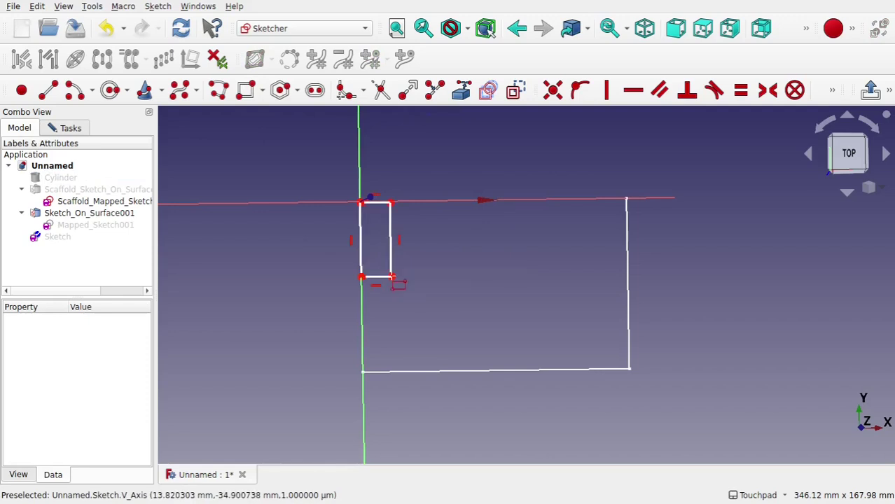
Reference the scaffold's lower edge as external geometry and draw a second rectangle about 31 mm tall upward from it
{"action": "left_click", "coordinate": [411, 370]}
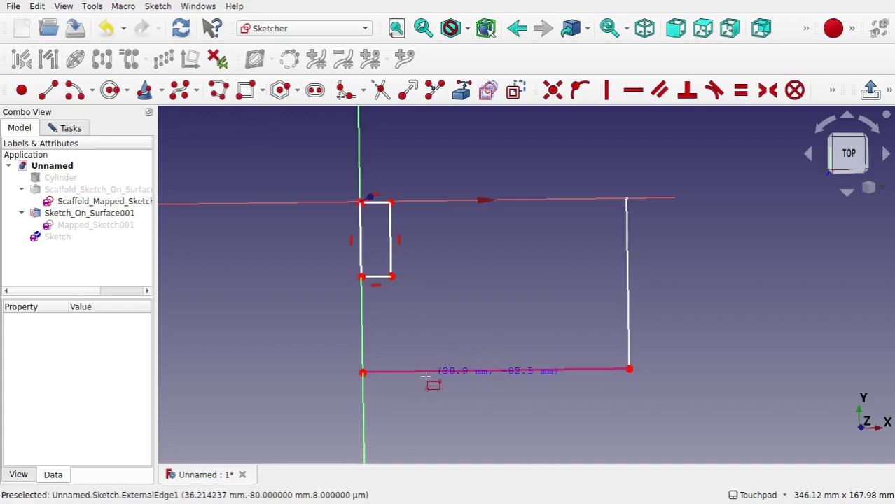
{"action": "left_click", "coordinate": [68, 130]}
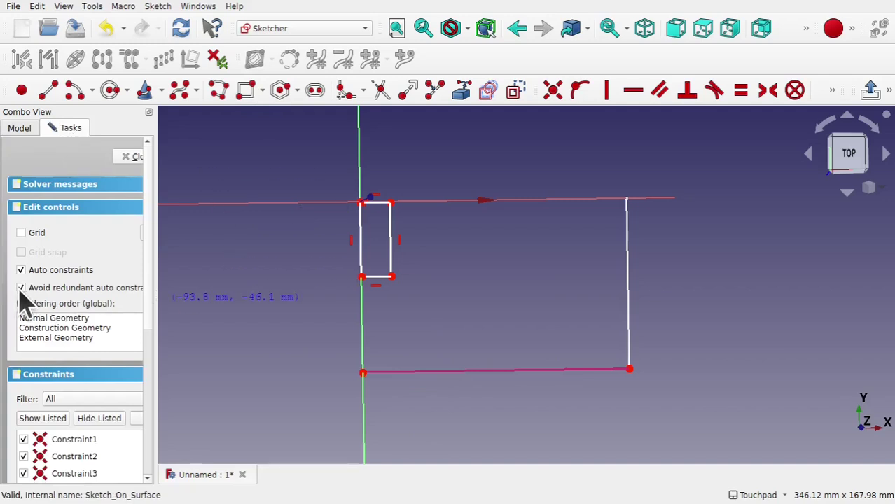
{"action": "left_click", "coordinate": [413, 370]}
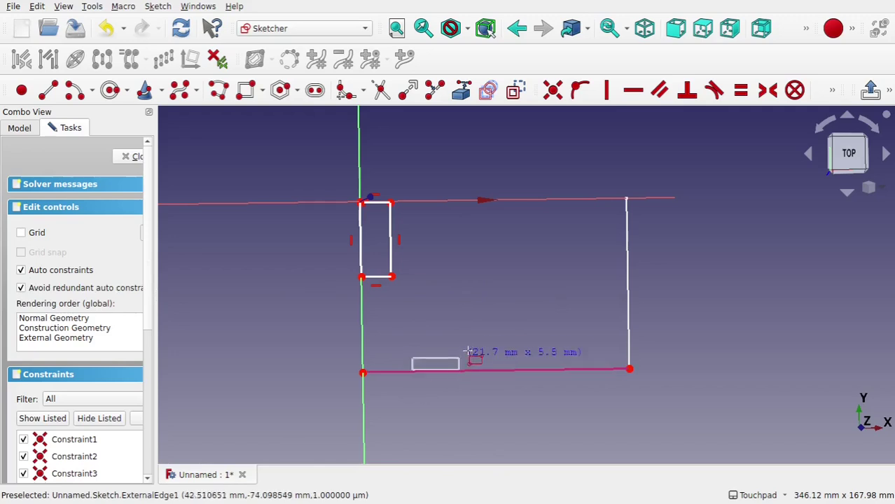
{"action": "left_click", "coordinate": [437, 305]}
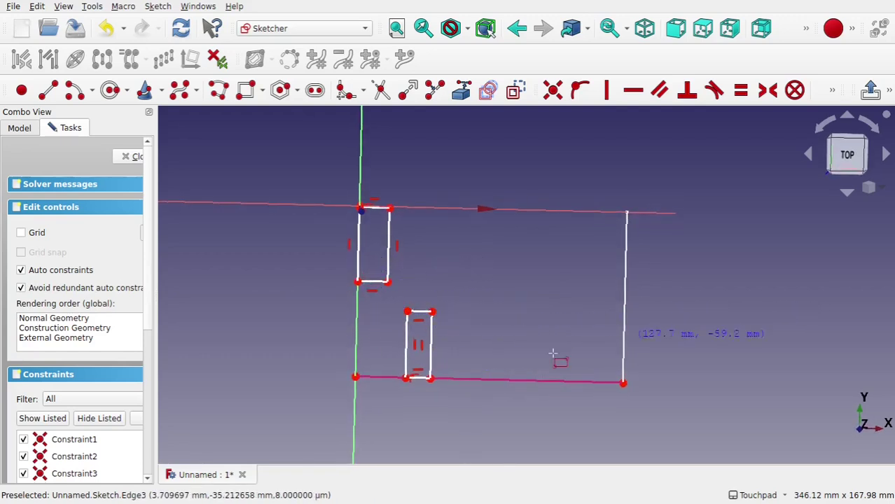
{"action": "right_click", "coordinate": [397, 294]}
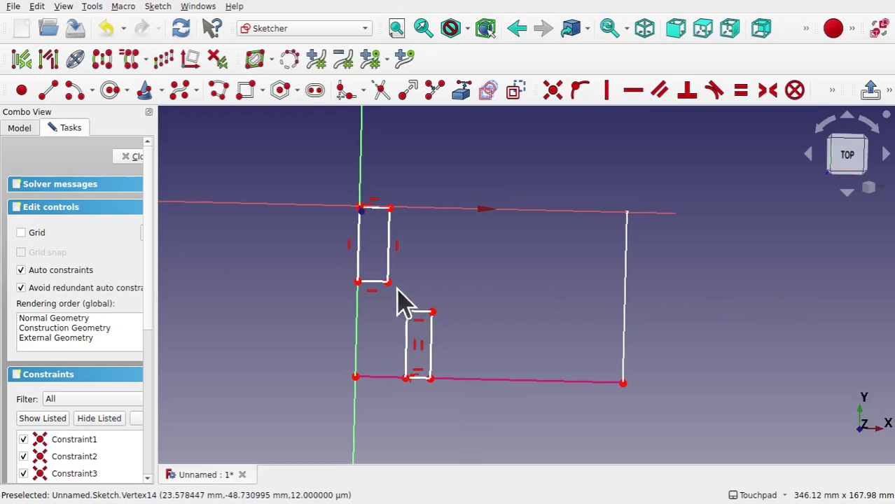
Align the two rectangles' facing corners vertically and make their widths and heights equal
{"action": "left_click", "coordinate": [391, 284]}
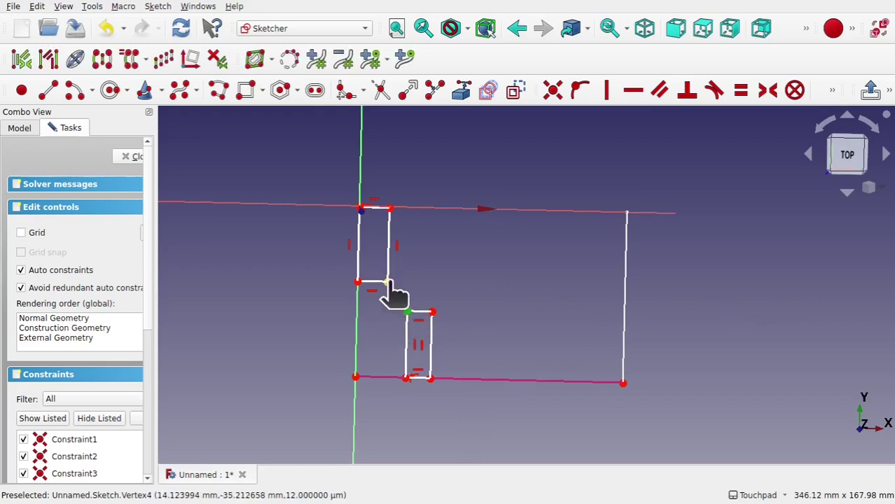
{"action": "left_click", "coordinate": [605, 92]}
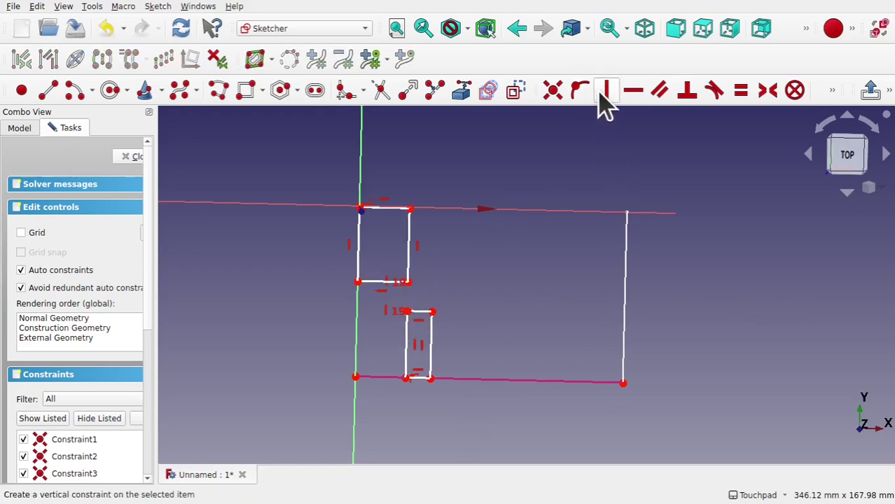
{"action": "left_click", "coordinate": [424, 313]}
{"action": "left_click", "coordinate": [378, 281]}
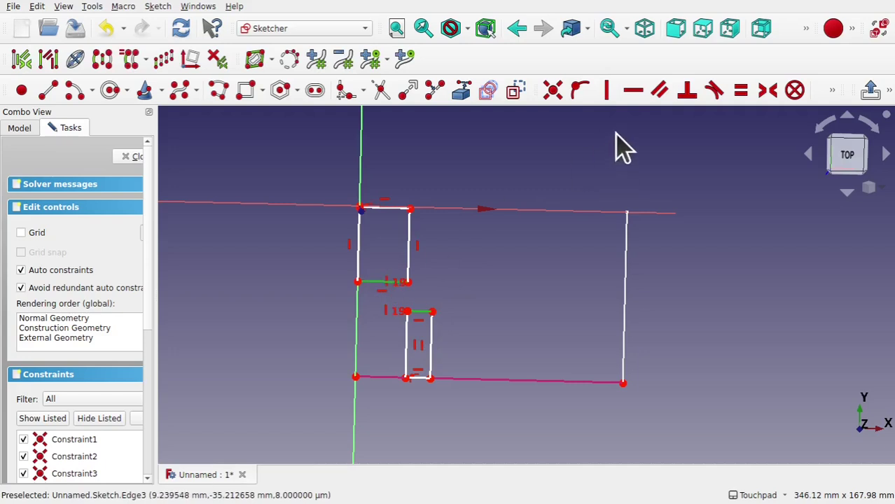
{"action": "left_click", "coordinate": [741, 90]}
{"action": "left_click", "coordinate": [400, 257]}
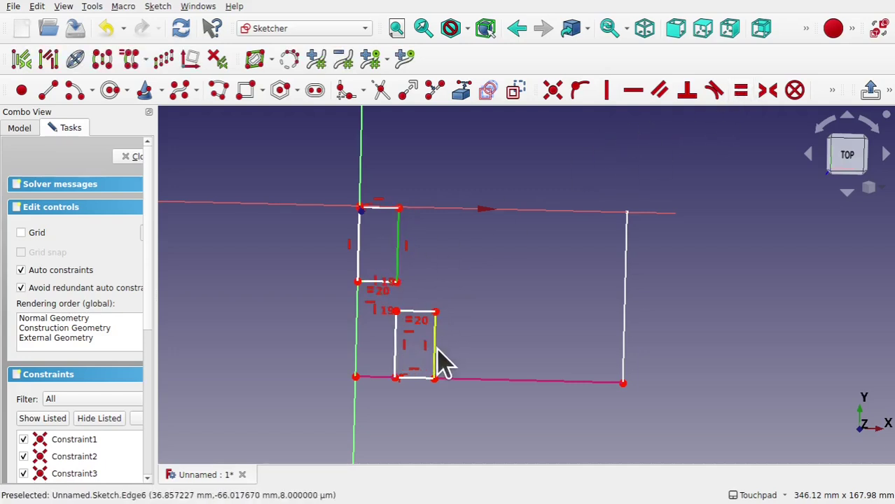
{"action": "left_click", "coordinate": [436, 348]}
{"action": "left_click", "coordinate": [741, 90]}
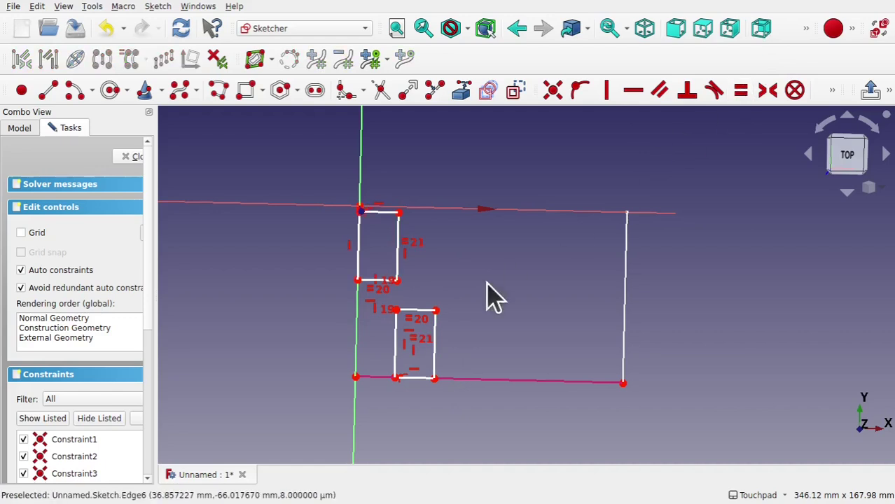
Make the first rectangle's upper-left corner coincident with the origin and reshape both tread rectangles to be narrower
{"action": "left_click_drag", "start_coordinate": [434, 310], "coordinate": [412, 322]}
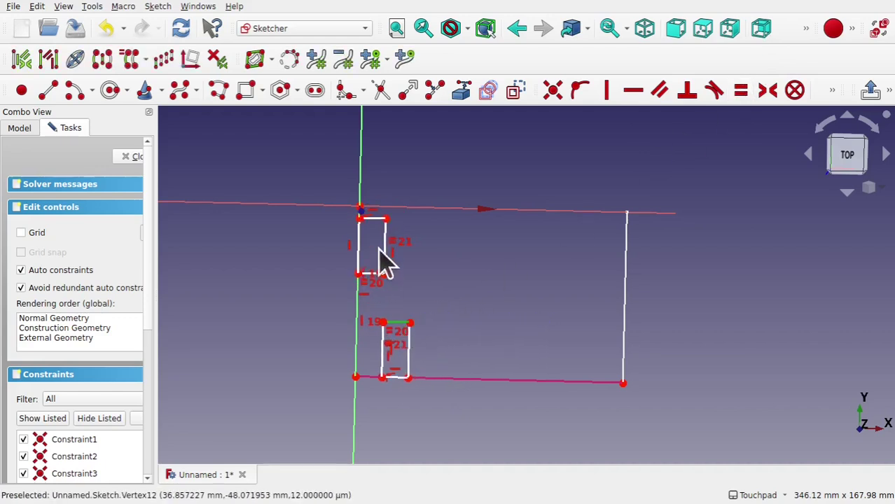
{"action": "left_click", "coordinate": [360, 218]}
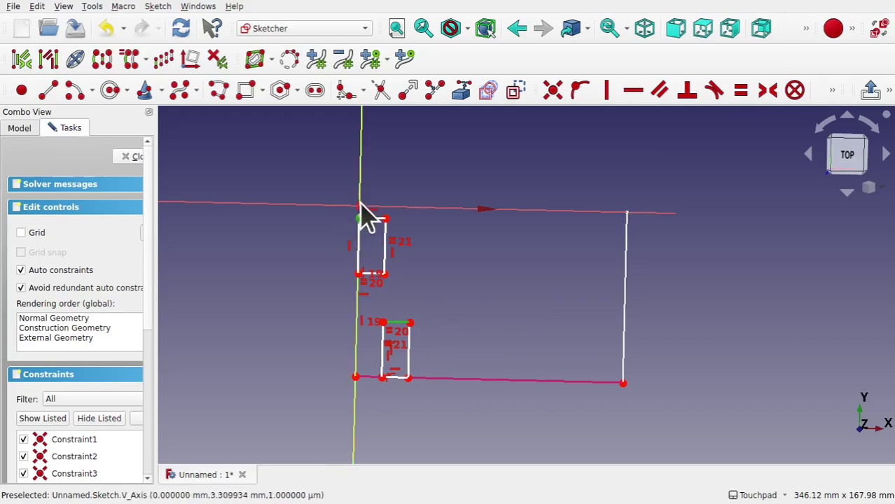
{"action": "left_click", "coordinate": [359, 208]}
{"action": "left_click", "coordinate": [552, 94]}
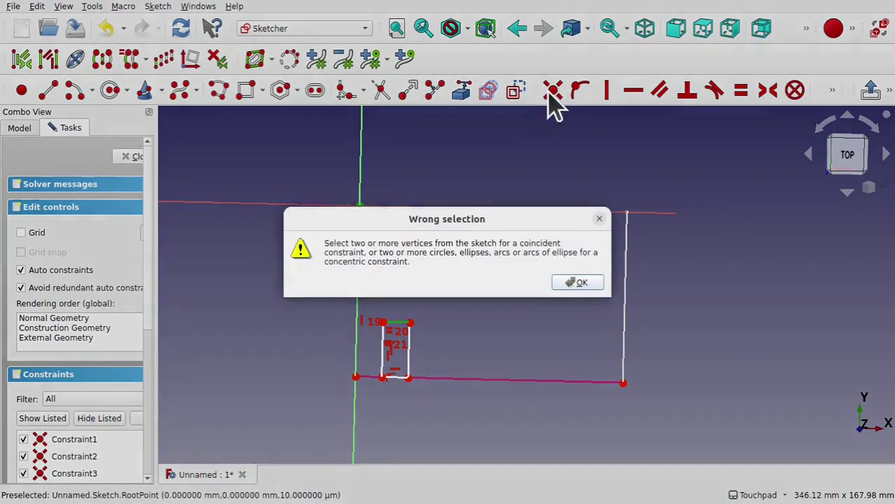
{"action": "left_click", "coordinate": [573, 281]}
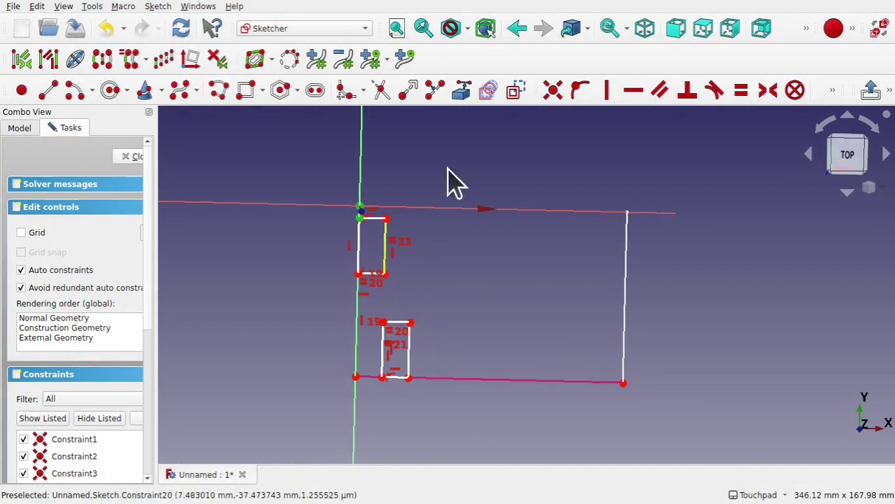
{"action": "left_click", "coordinate": [553, 91]}
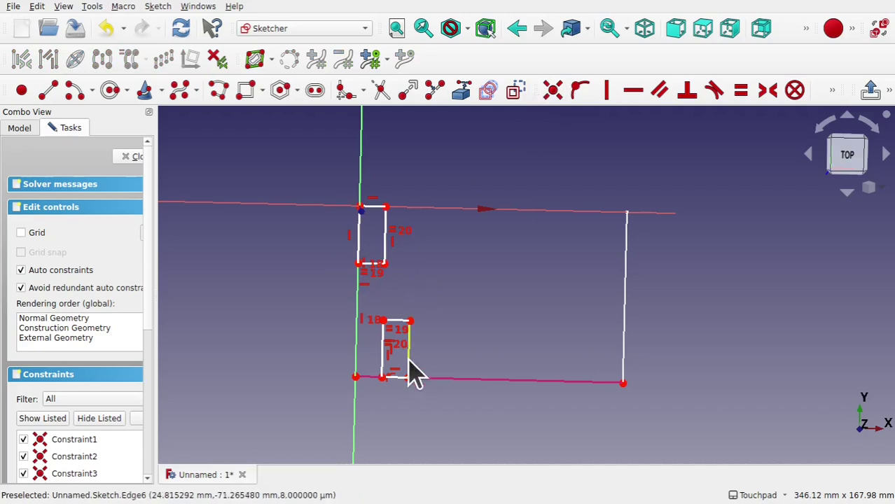
{"action": "mouse_move", "coordinate": [412, 370]}
{"action": "left_mouse_down"}
{"action": "mouse_move", "coordinate": [400, 370]}
{"action": "mouse_move", "coordinate": [399, 360]}
{"action": "left_mouse_up"}
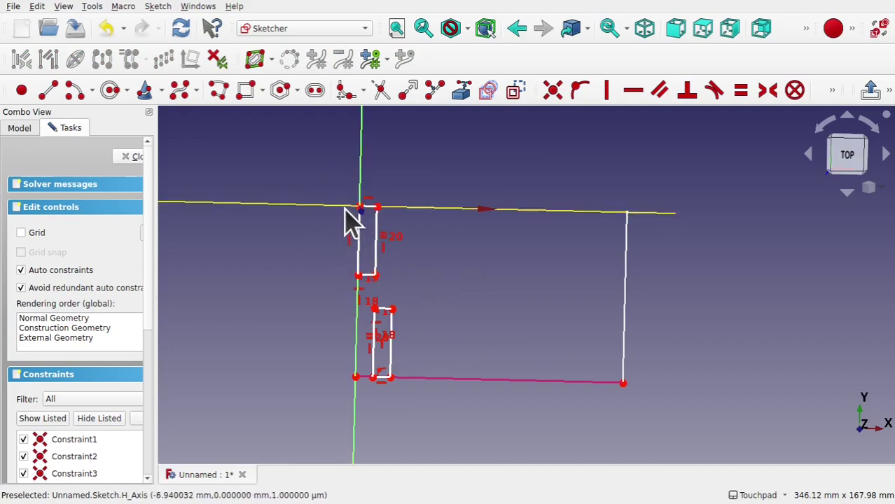
Close the sketch with the two tread rectangles and hide Scaffold_Mapped_Sketch
{"action": "left_click", "coordinate": [127, 157]}
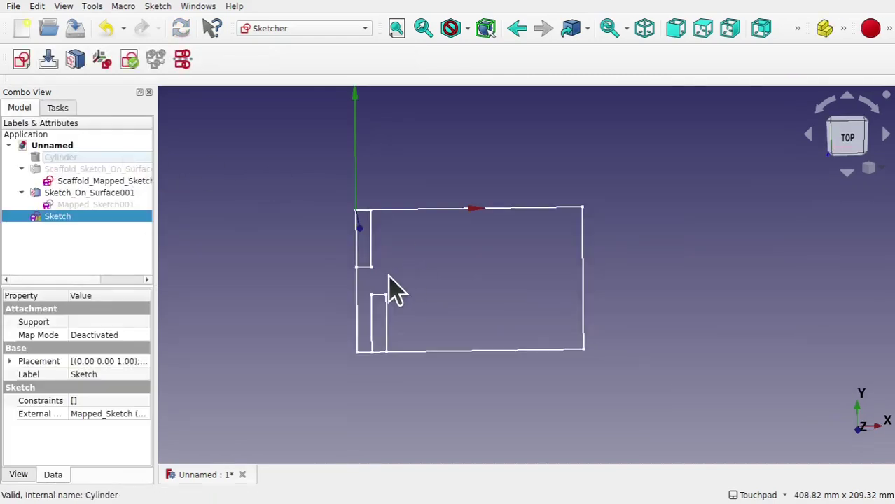
{"action": "left_click", "coordinate": [452, 208]}
{"action": "key", "text": "space"}
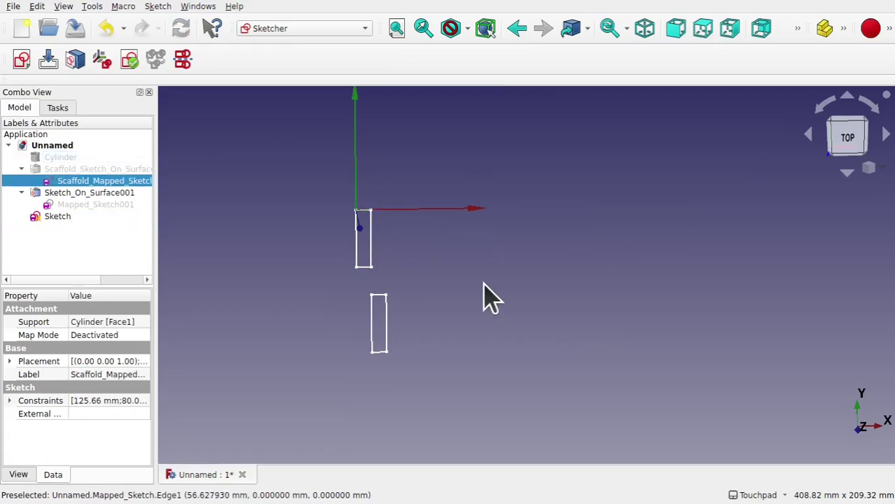
Show the flat Scaffold_Mapped_Sketch rectangle around the two tread rectangles and clear the selection
{"action": "key", "text": "space"}
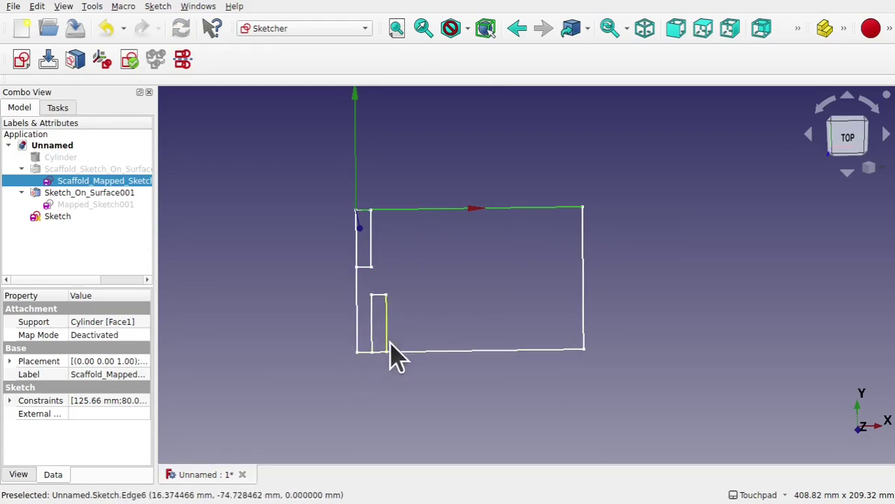
{"action": "key", "text": "space"}
{"action": "key", "text": "space"}
{"action": "left_click", "coordinate": [515, 284]}
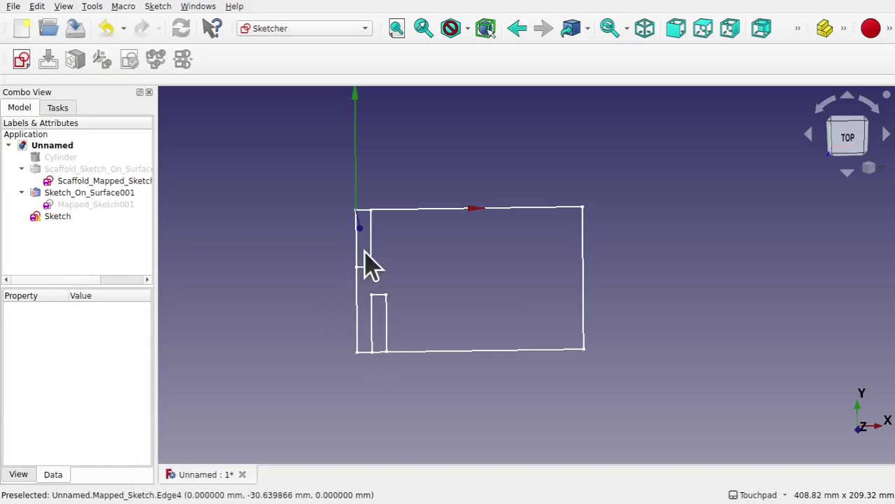
Switch to the Lattice2 workbench and create a Span / N linear array along the scaffold's upper edge
{"action": "left_click", "coordinate": [290, 36]}
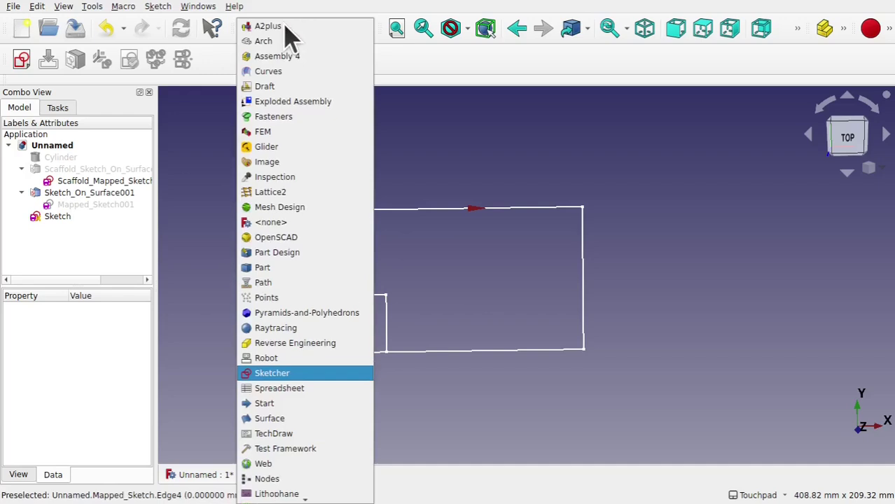
{"action": "left_click", "coordinate": [287, 192]}
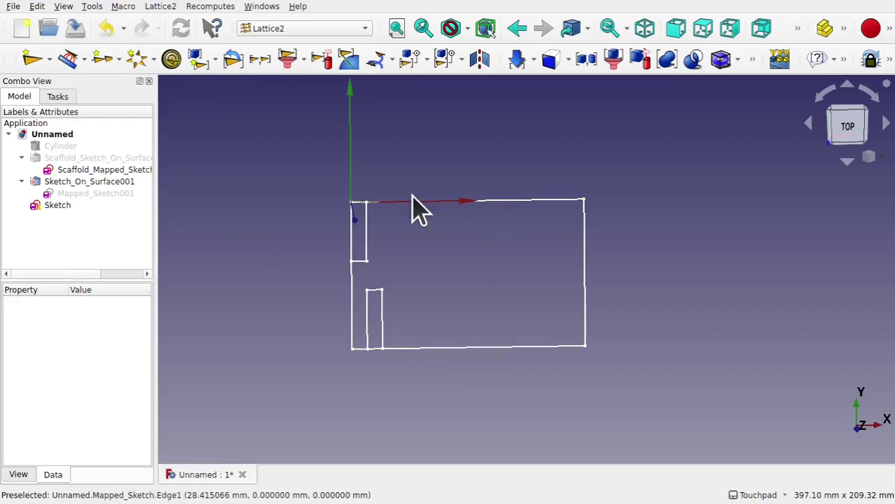
{"action": "left_click", "coordinate": [505, 202]}
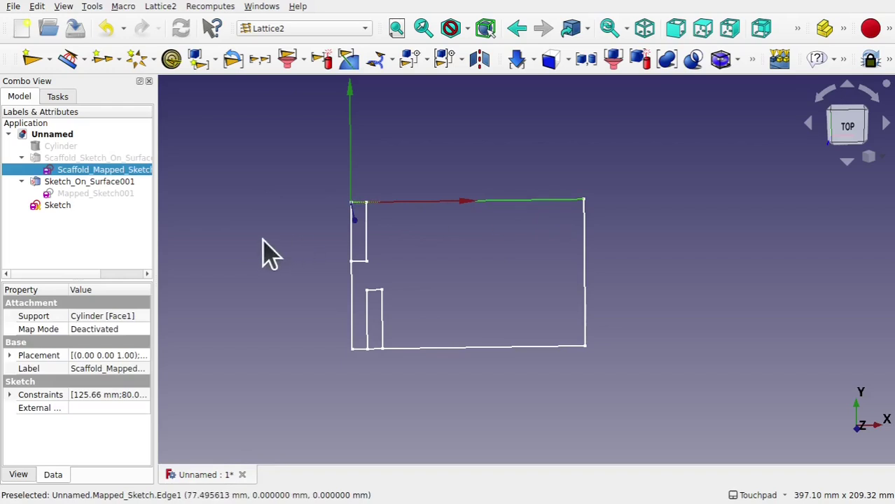
{"action": "left_click", "coordinate": [161, 6]}
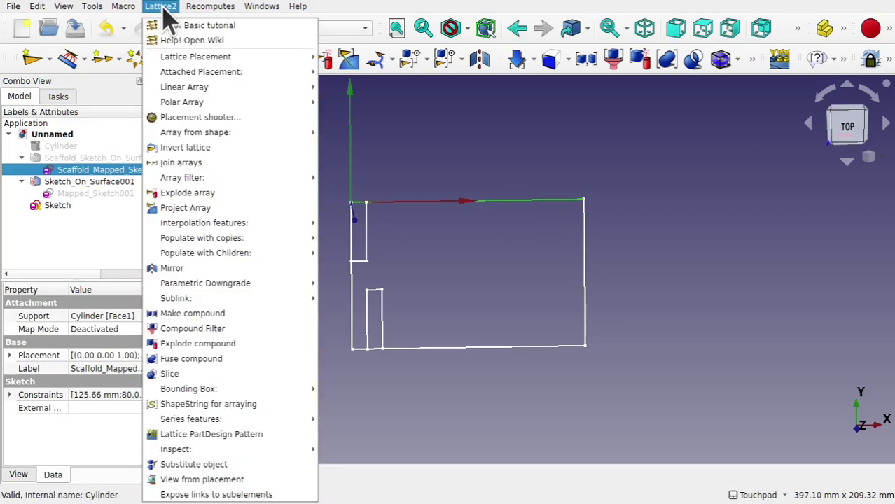
{"action": "mouse_move", "coordinate": [301, 87]}
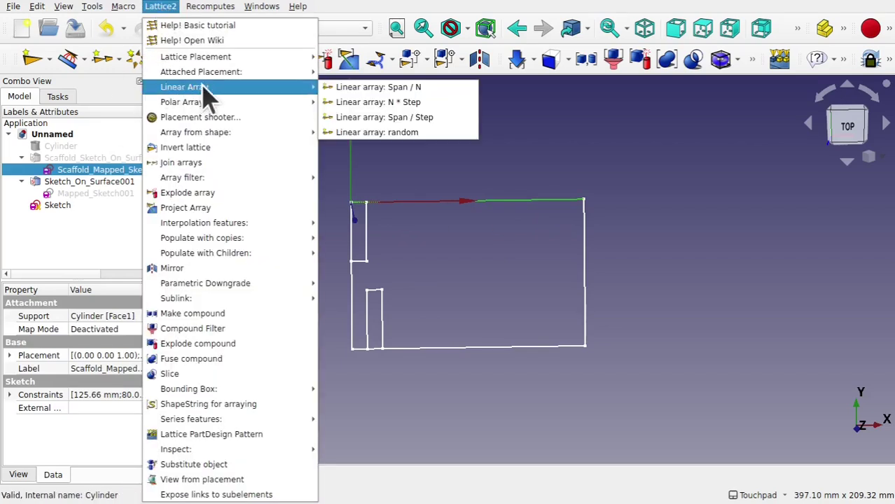
{"action": "left_click", "coordinate": [378, 87]}
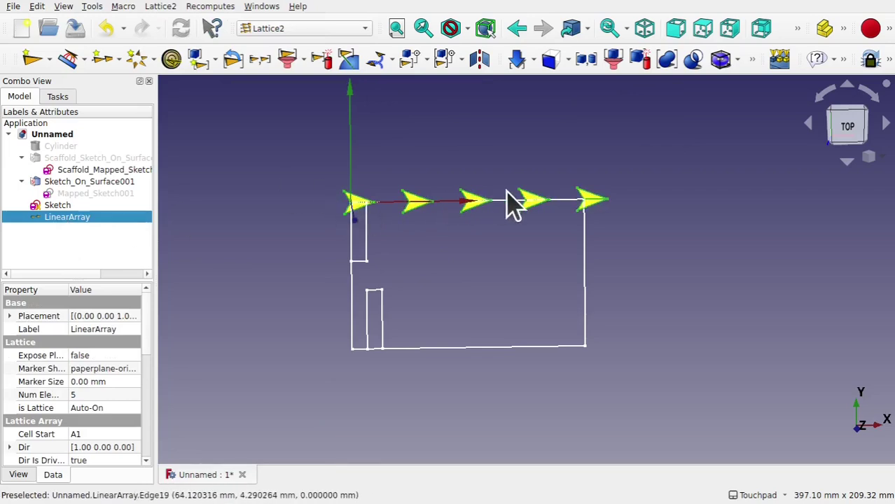
{"action": "left_click", "coordinate": [83, 241]}
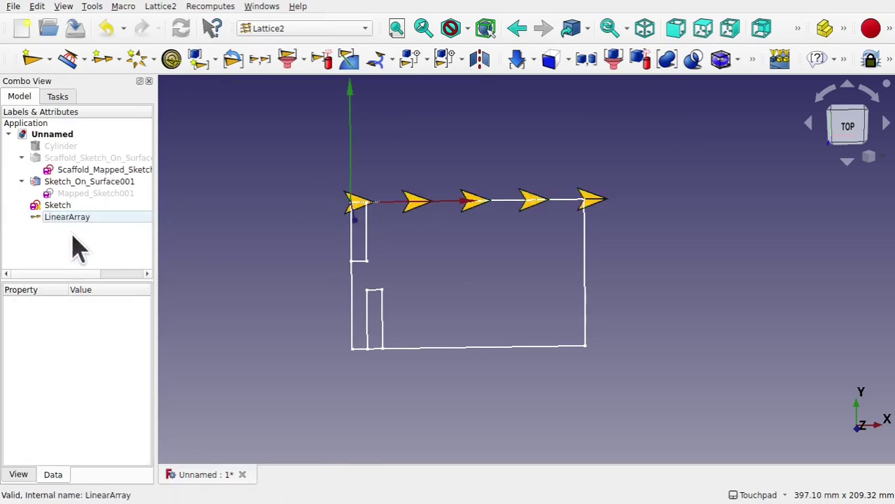
Populate the linear array with copies of the two-rectangle tread sketch
{"action": "left_click", "coordinate": [61, 206]}
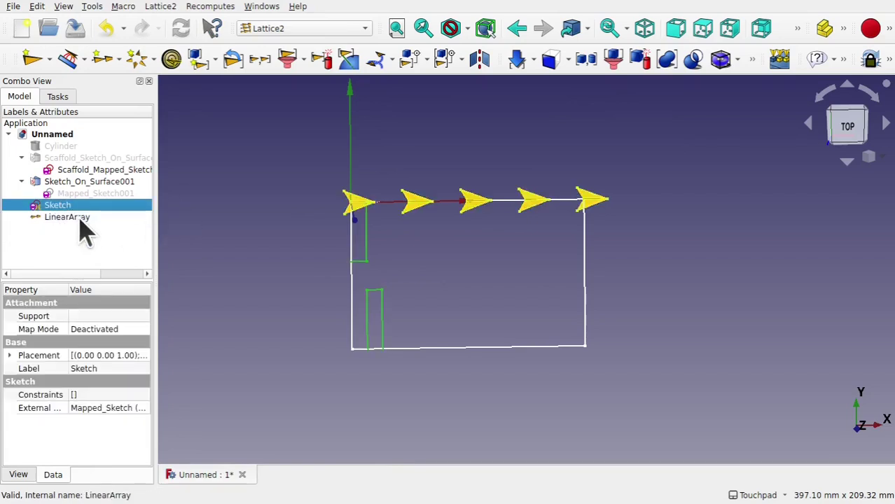
{"action": "left_click", "coordinate": [77, 217], "text": "ctrl"}
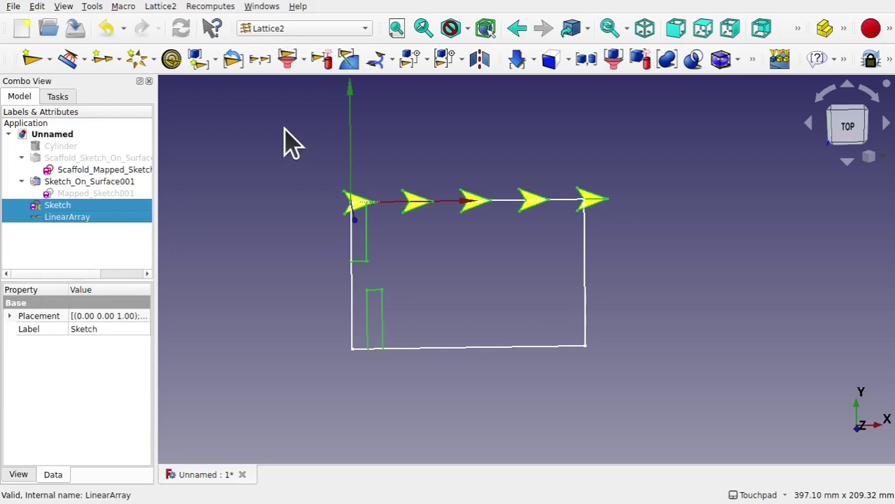
{"action": "left_click", "coordinate": [161, 7]}
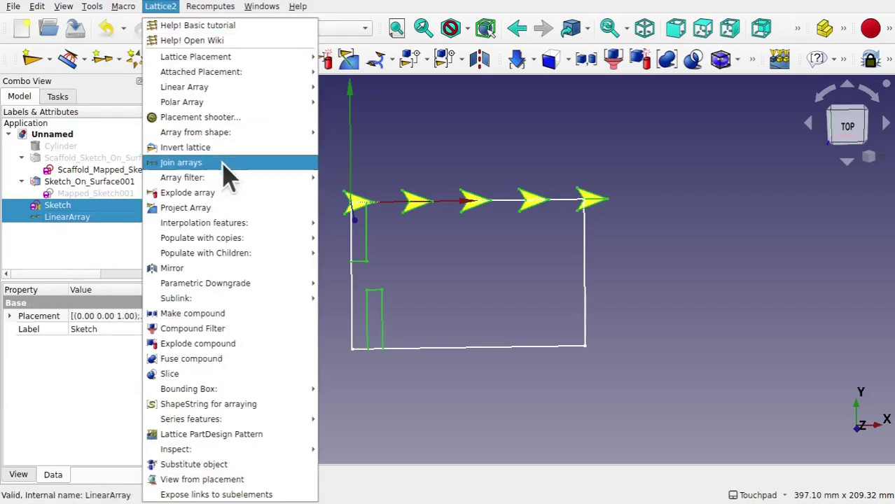
{"action": "mouse_move", "coordinate": [234, 239]}
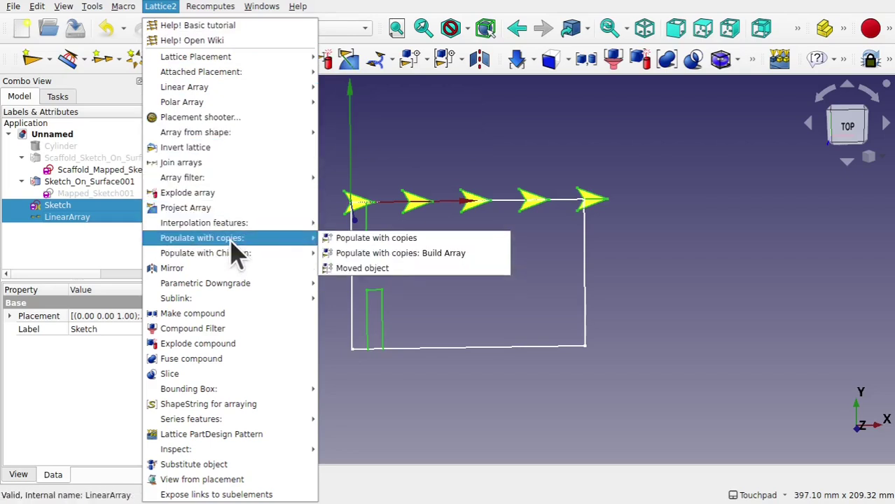
{"action": "left_click", "coordinate": [359, 238]}
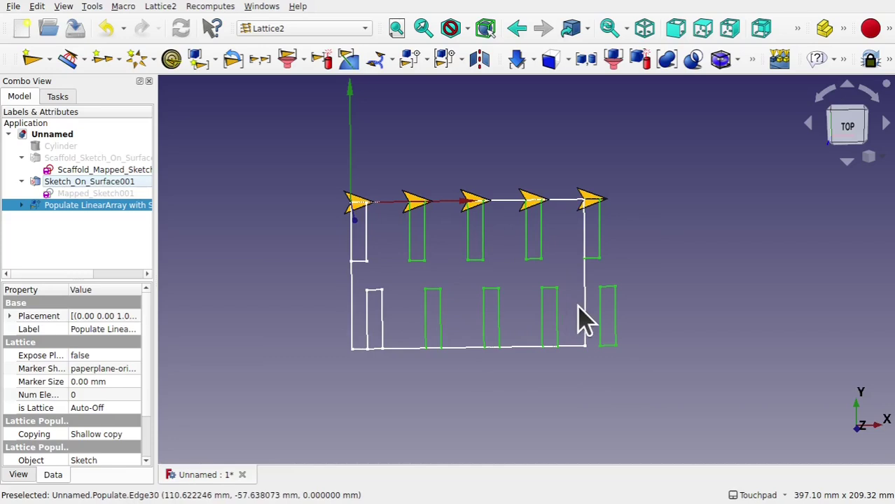
{"action": "left_click", "coordinate": [189, 213]}
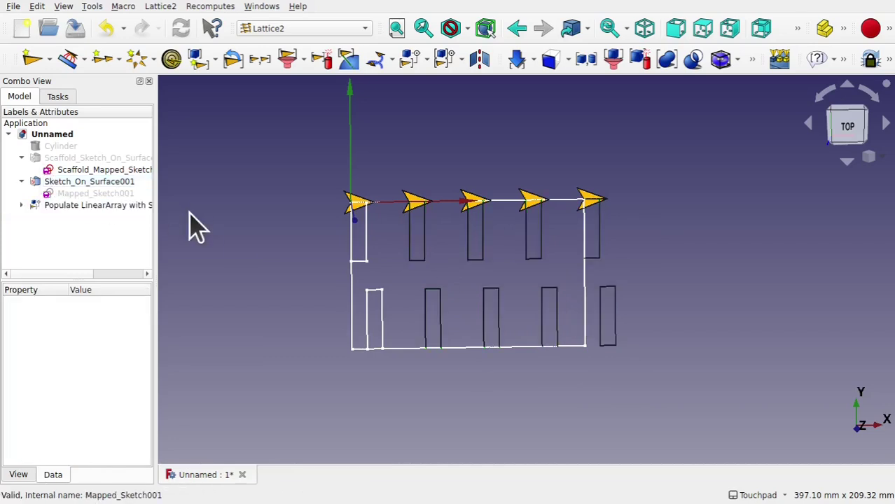
Hide Scaffold_Mapped_Sketch and collapse its parent scaffold object in the model tree
{"action": "left_click", "coordinate": [94, 183]}
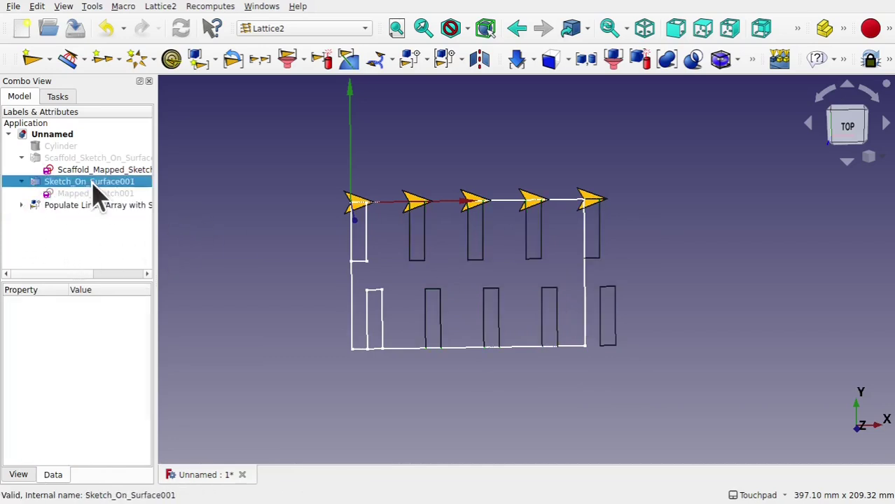
{"action": "left_click", "coordinate": [185, 242]}
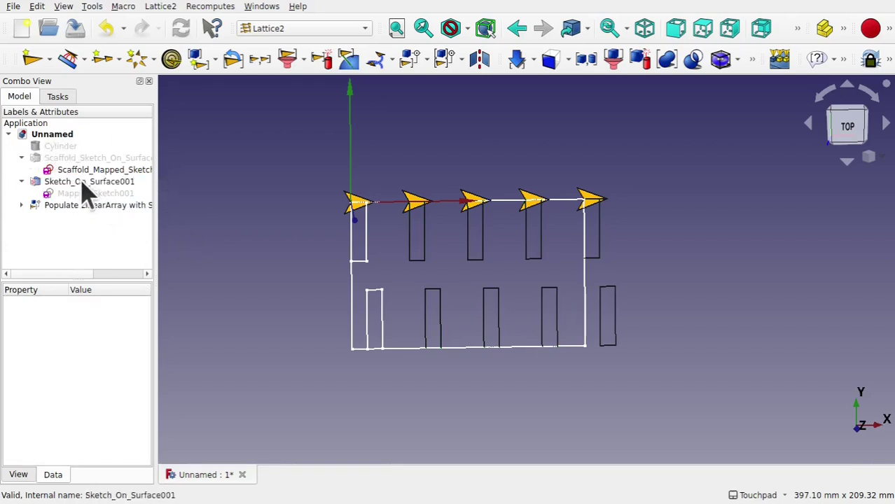
{"action": "left_click", "coordinate": [99, 170]}
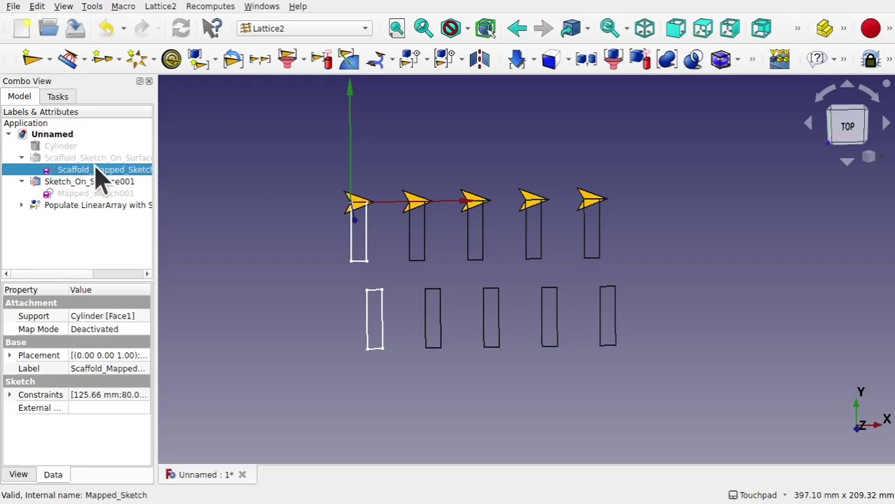
{"action": "left_click", "coordinate": [21, 158]}
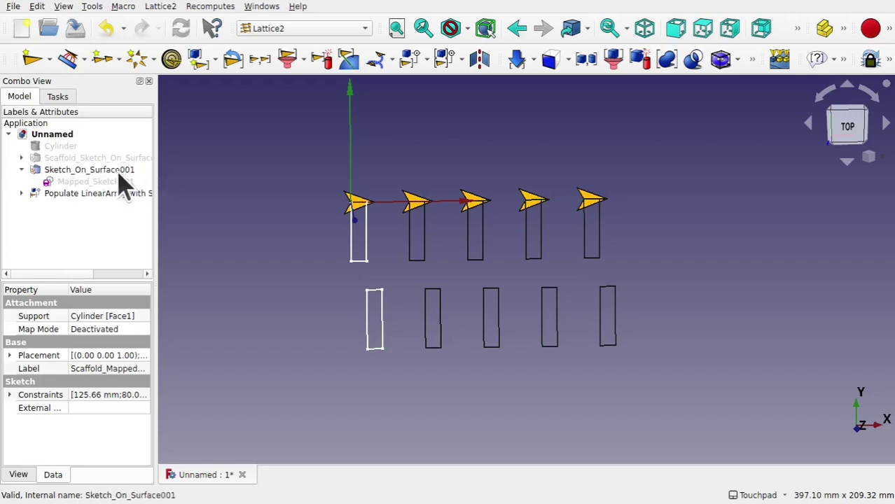
Link Populate LinearArray with Sketch as the extra object of Sketch_On_Surface001 to map the tread copies onto the cylinder
{"action": "left_click", "coordinate": [81, 171]}
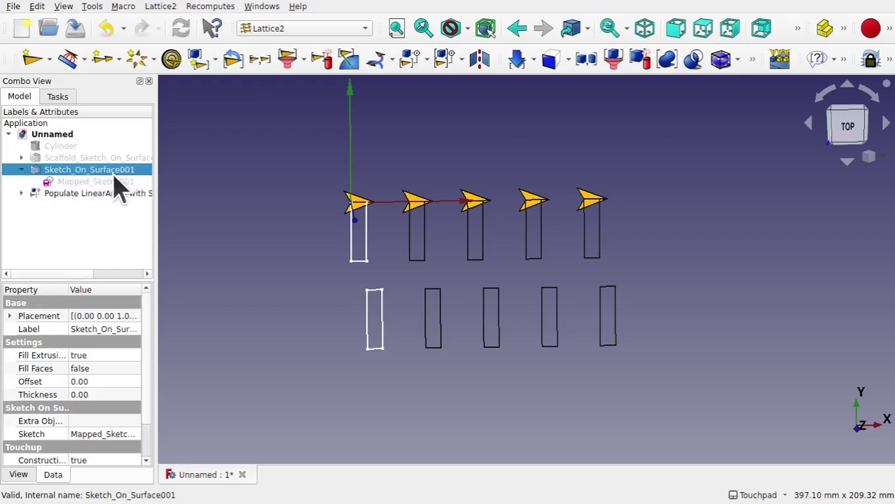
{"action": "left_click", "coordinate": [133, 423]}
{"action": "left_click", "coordinate": [133, 422]}
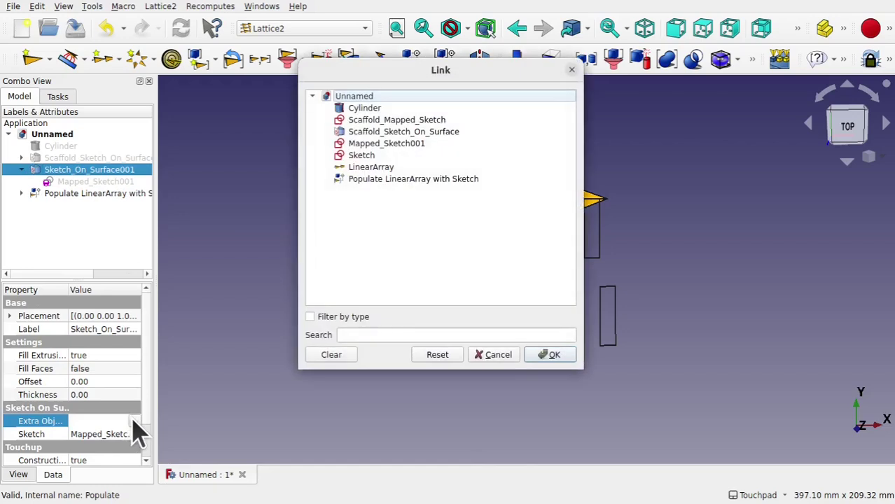
{"action": "left_click", "coordinate": [421, 180]}
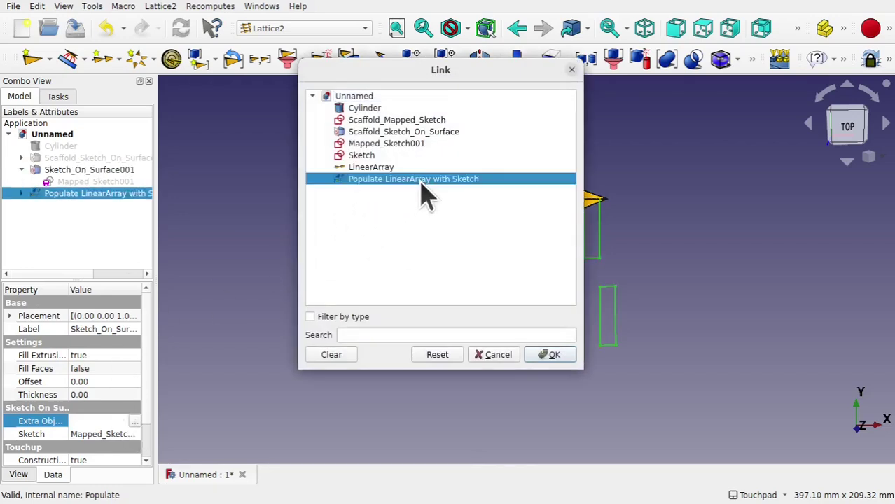
{"action": "left_click", "coordinate": [551, 355]}
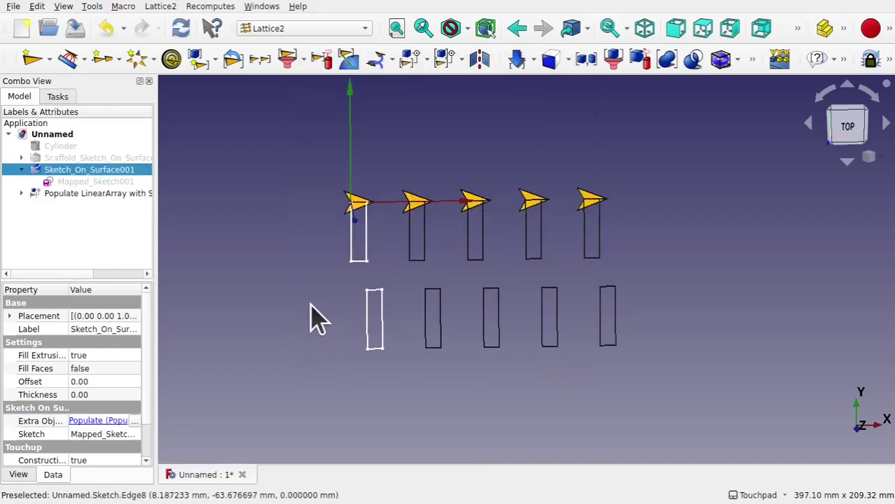
{"action": "left_click", "coordinate": [312, 301]}
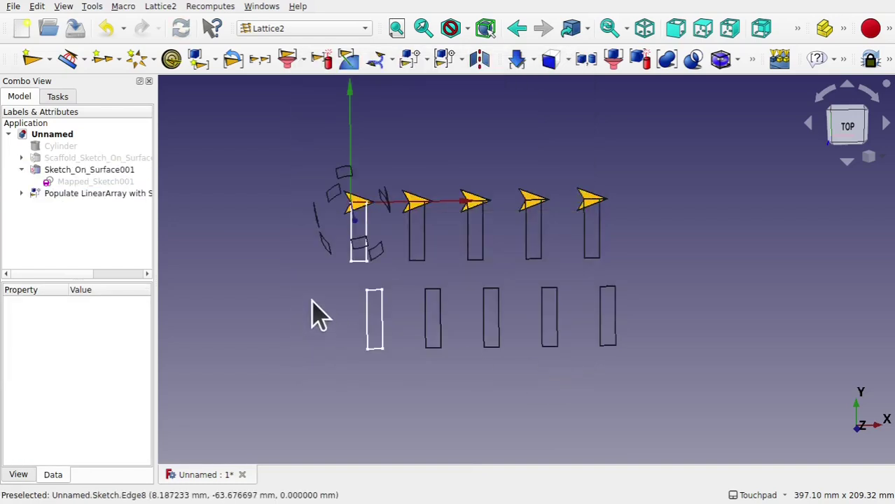
Show the Cylinder beneath the mapped tread outlines
{"action": "mouse_move", "coordinate": [428, 281]}
{"action": "left_mouse_down", "text": "alt"}
{"action": "mouse_move", "coordinate": [409, 353]}
{"action": "mouse_move", "coordinate": [350, 220]}
{"action": "mouse_move", "coordinate": [344, 160]}
{"action": "mouse_move", "coordinate": [344, 254]}
{"action": "mouse_move", "coordinate": [452, 283]}
{"action": "mouse_move", "coordinate": [330, 175]}
{"action": "left_mouse_up", "text": "alt"}
{"action": "left_click", "coordinate": [63, 147]}
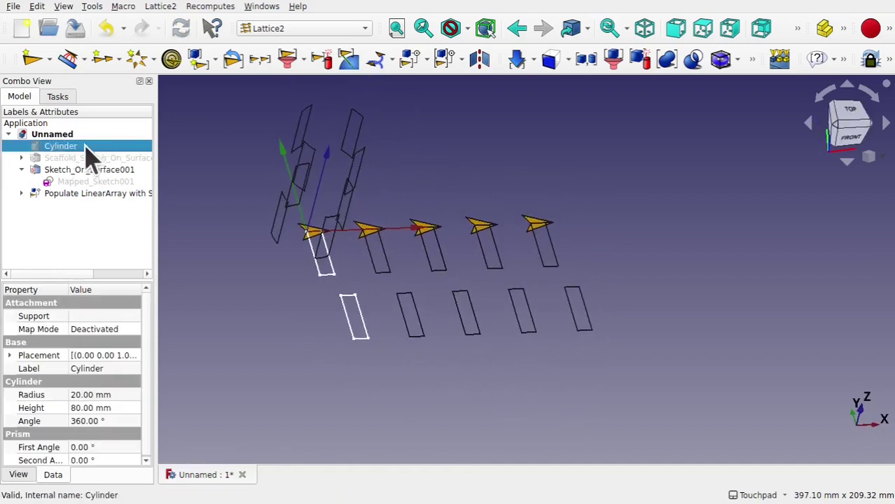
{"action": "key", "text": "space"}
{"action": "mouse_move", "coordinate": [444, 202]}
{"action": "left_mouse_down", "text": "alt"}
{"action": "mouse_move", "coordinate": [401, 140]}
{"action": "mouse_move", "coordinate": [415, 336]}
{"action": "mouse_move", "coordinate": [399, 224]}
{"action": "mouse_move", "coordinate": [309, 326]}
{"action": "mouse_move", "coordinate": [436, 333]}
{"action": "mouse_move", "coordinate": [518, 212]}
{"action": "mouse_move", "coordinate": [465, 211]}
{"action": "mouse_move", "coordinate": [440, 230]}
{"action": "mouse_move", "coordinate": [454, 234]}
{"action": "left_mouse_up", "text": "alt"}
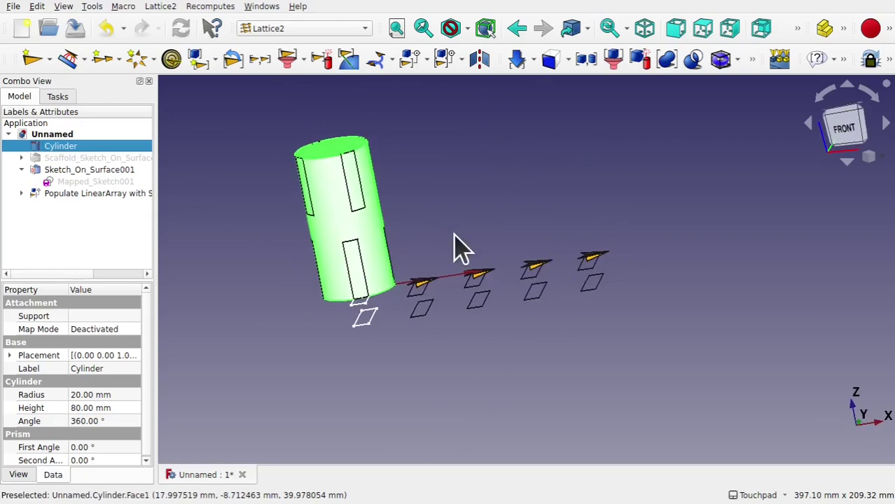
Set Fill Faces to true and Thickness to 1 for Sketch_On_Surface001 to turn the mapped outlines into solid blocks
{"action": "left_click", "coordinate": [91, 171]}
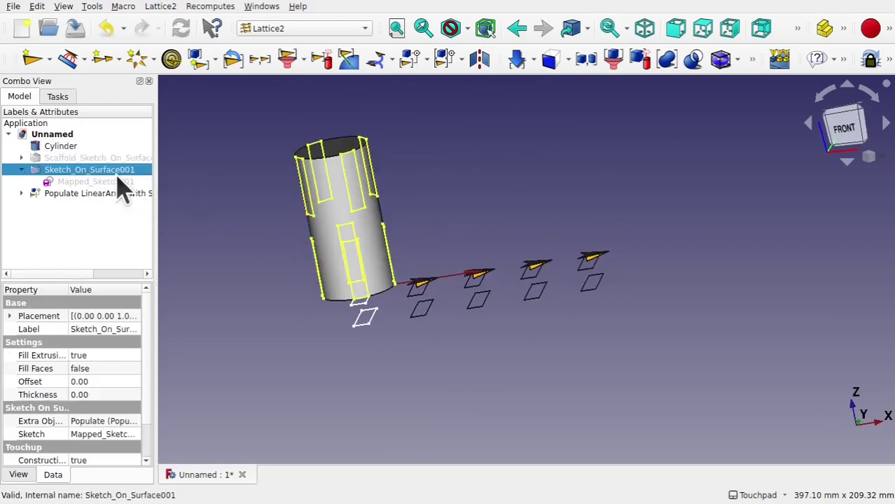
{"action": "left_click", "coordinate": [105, 368]}
{"action": "left_click", "coordinate": [105, 369]}
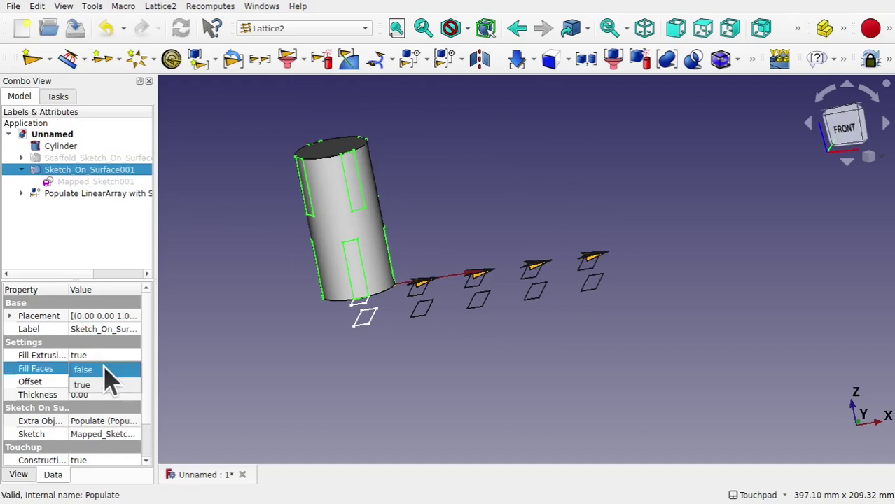
{"action": "left_click", "coordinate": [103, 385]}
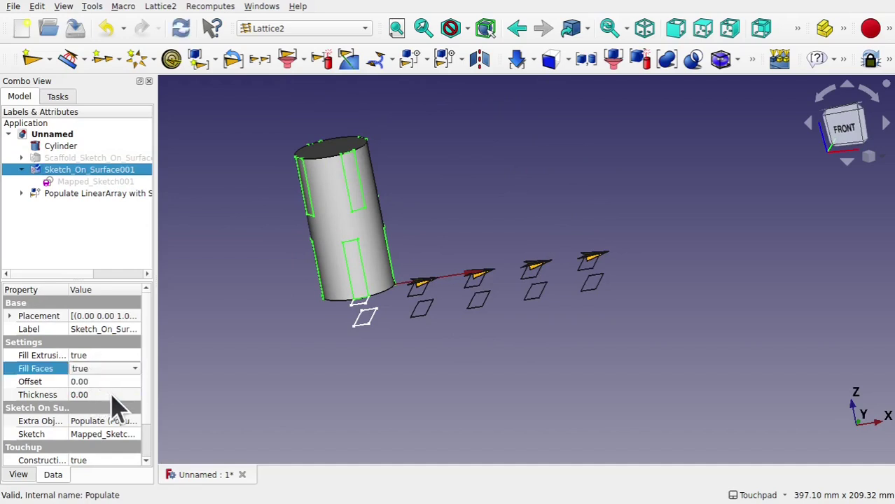
{"action": "left_click", "coordinate": [111, 394]}
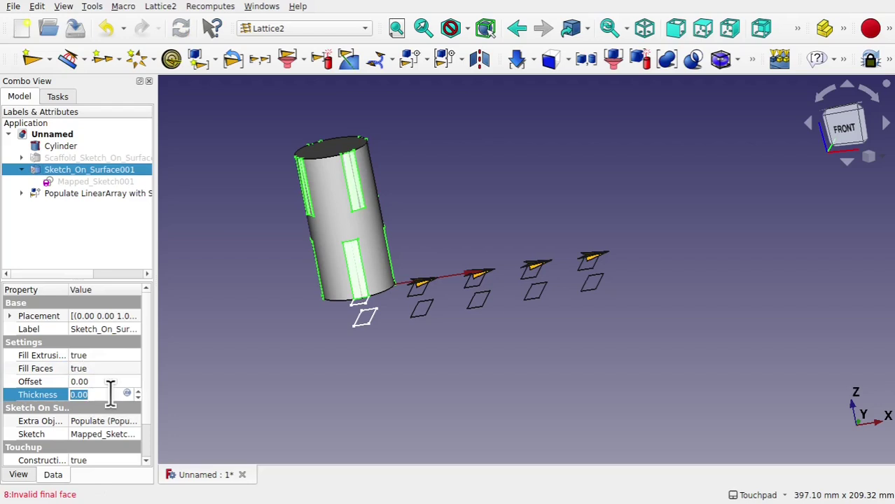
{"action": "type", "text": "1"}
{"action": "key", "text": "Return"}
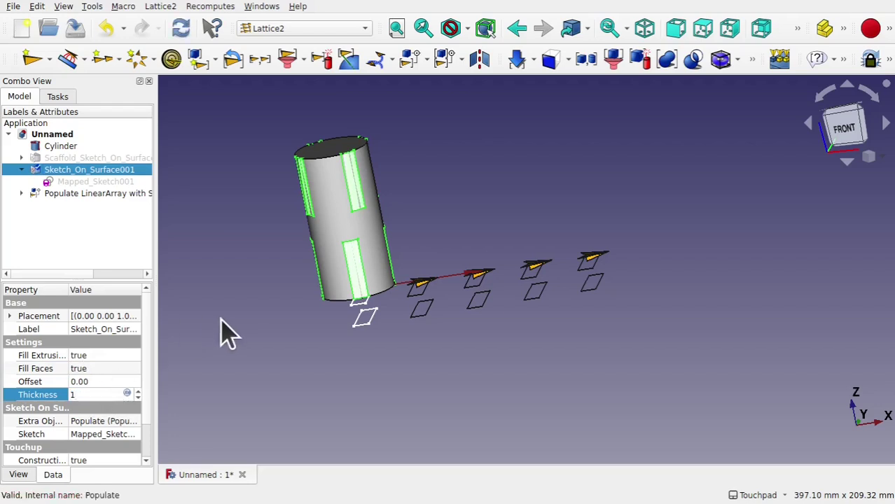
{"action": "left_click", "coordinate": [244, 284]}
Set the Count of the LinearArray that drives the tread copies to 7
{"action": "left_click_drag", "start_coordinate": [244, 284], "coordinate": [412, 401]}
{"action": "scroll", "coordinate": [360, 206], "scroll_direction": "up", "scroll_amount": 5}
{"action": "scroll", "coordinate": [392, 266], "scroll_direction": "down", "scroll_amount": 5}
{"action": "left_click_drag", "start_coordinate": [366, 324], "coordinate": [424, 322]}
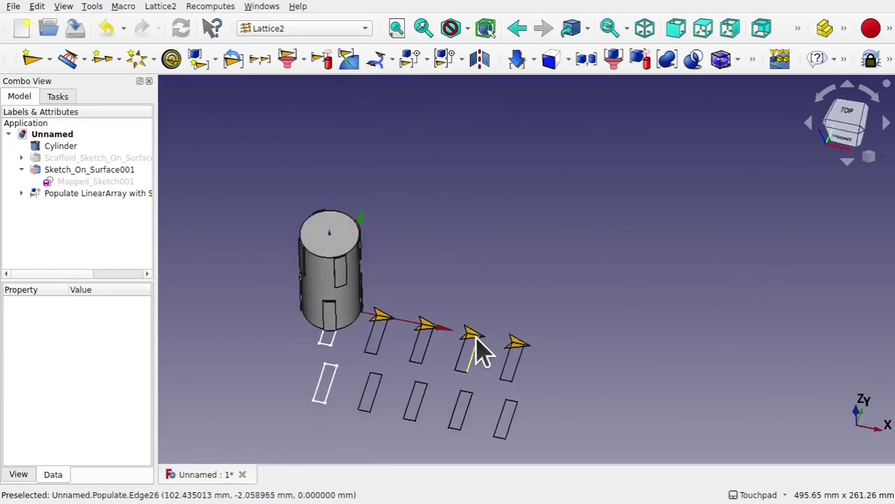
{"action": "scroll", "coordinate": [463, 339], "scroll_direction": "up", "scroll_amount": 3}
{"action": "left_click", "coordinate": [379, 319]}
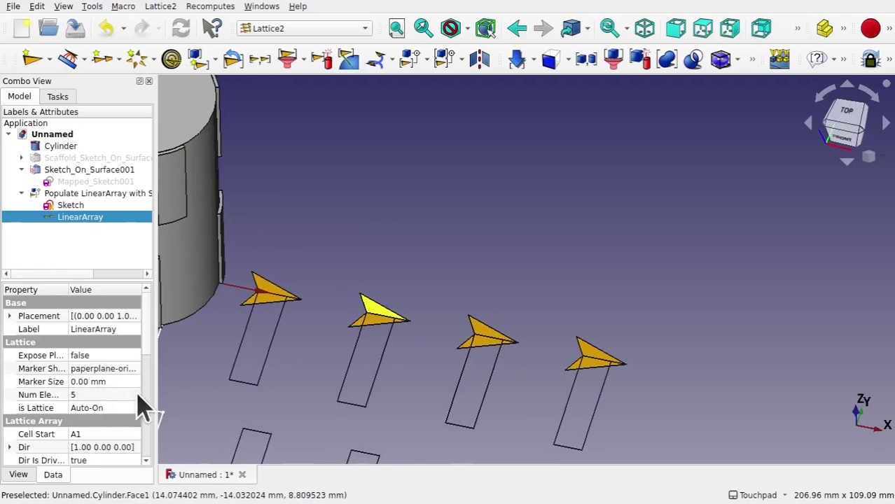
{"action": "left_click", "coordinate": [69, 395]}
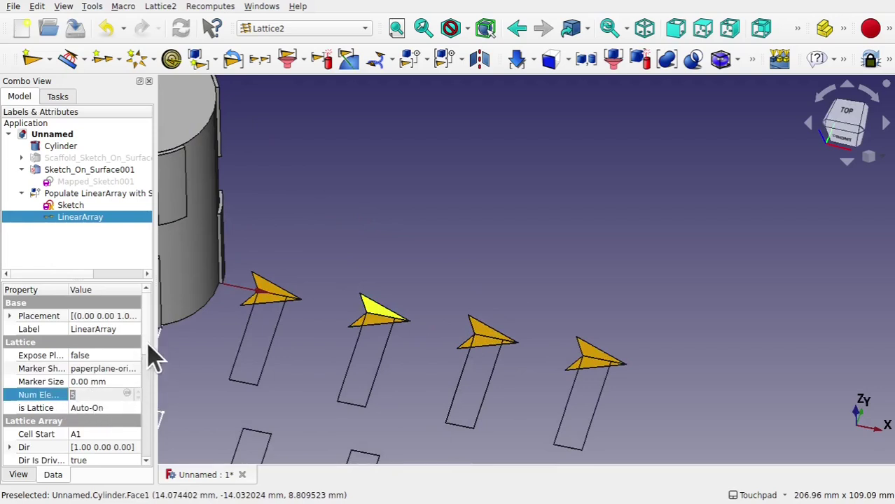
{"action": "left_click_drag", "start_coordinate": [148, 342], "coordinate": [148, 434]}
{"action": "left_click", "coordinate": [111, 379]}
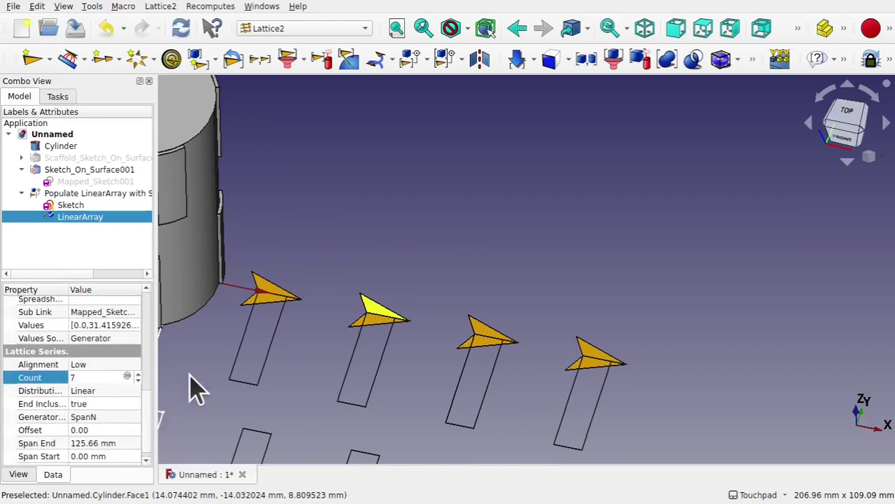
Examine the tread blocks on the cylinder and the full Extra Objects entry of Sketch_On_Surface001
{"action": "left_click", "coordinate": [380, 260]}
{"action": "scroll", "coordinate": [380, 263], "scroll_direction": "down", "scroll_amount": 3}
{"action": "left_click_drag", "start_coordinate": [380, 262], "coordinate": [471, 314]}
{"action": "left_click_drag", "start_coordinate": [510, 277], "coordinate": [352, 239]}
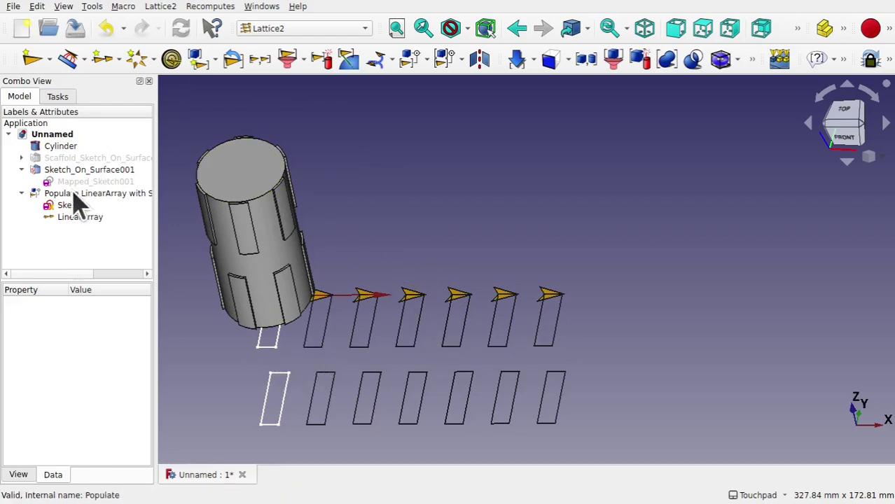
{"action": "left_click", "coordinate": [92, 171]}
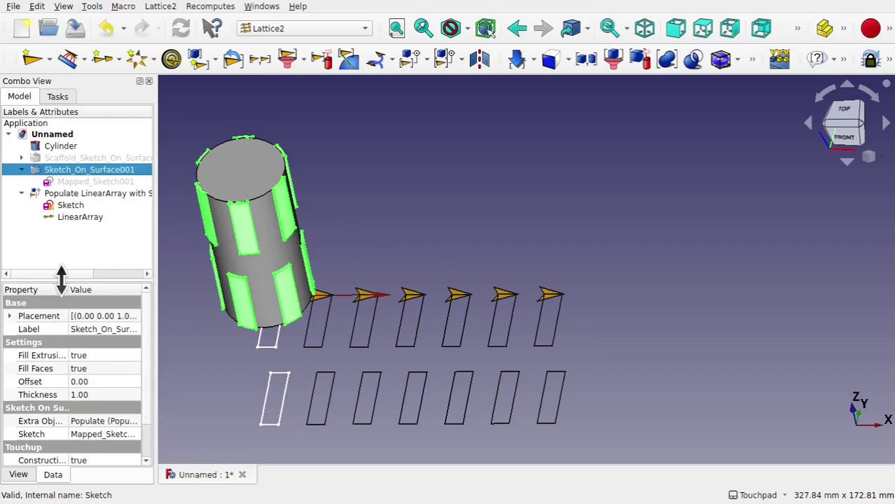
{"action": "left_click_drag", "start_coordinate": [68, 290], "coordinate": [87, 290]}
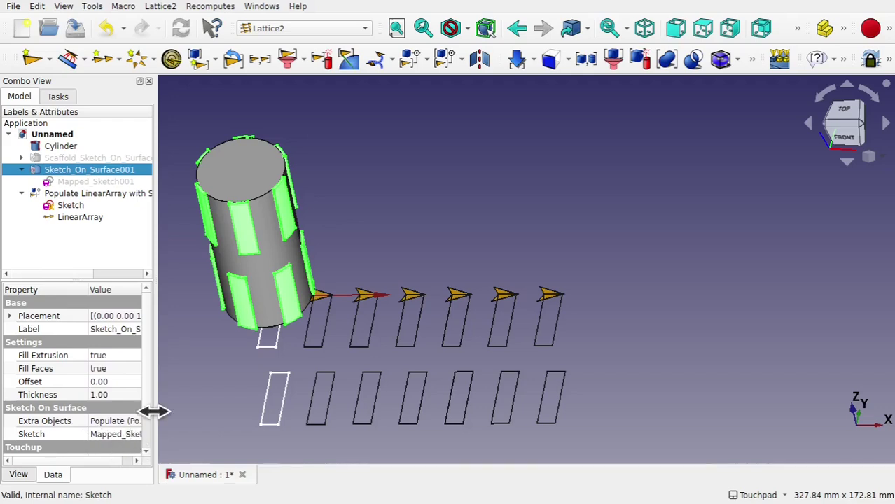
{"action": "left_click_drag", "start_coordinate": [154, 410], "coordinate": [247, 402]}
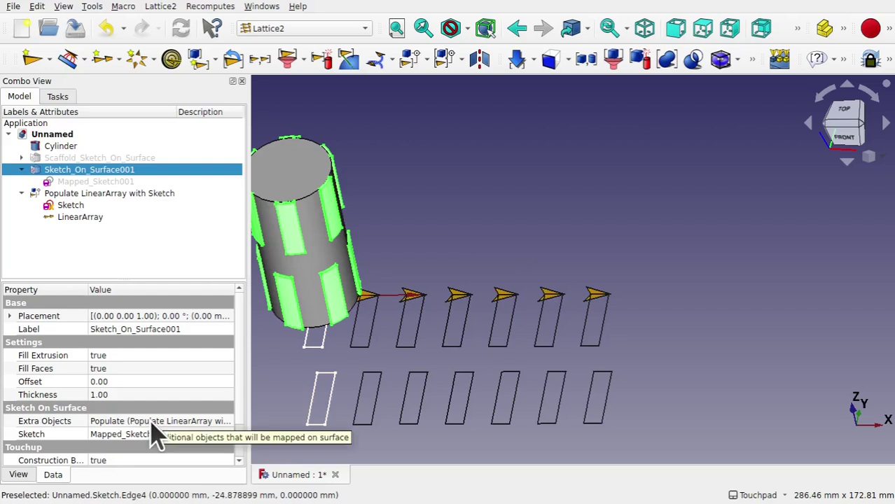
{"action": "scroll", "coordinate": [390, 240], "scroll_direction": "down", "scroll_amount": 3}
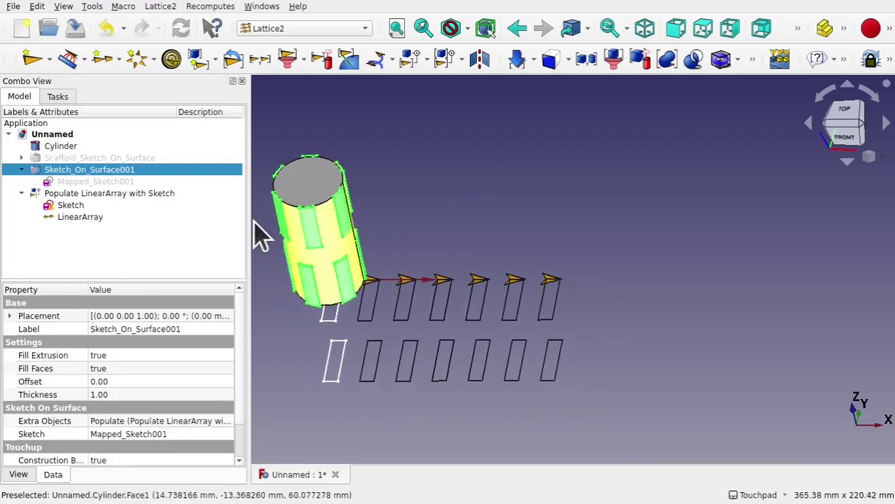
Hide Populate LinearArray with Sketch, Sketch and LinearArray, and show Scaffold_Mapped_Sketch beside the cylinder
{"action": "left_click", "coordinate": [116, 196]}
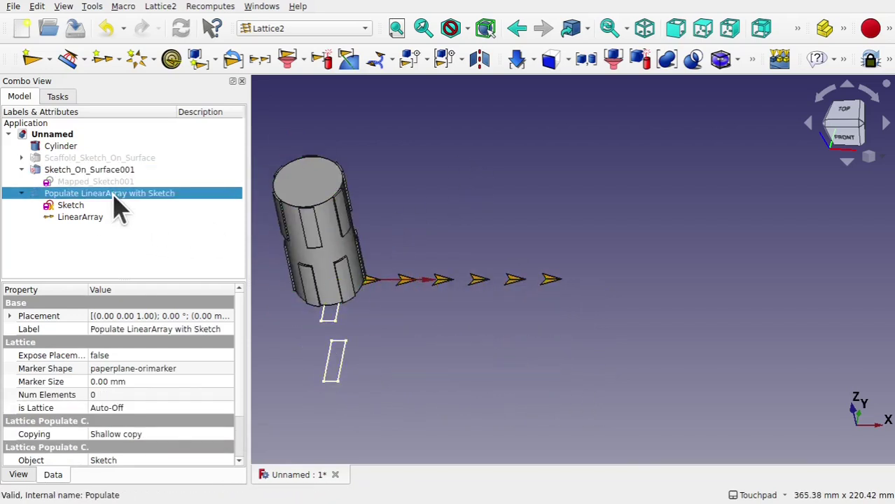
{"action": "left_click", "coordinate": [79, 205]}
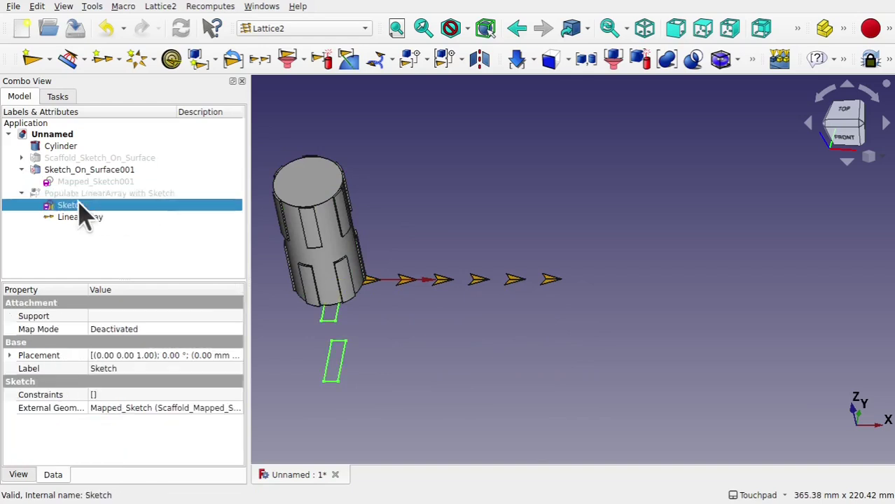
{"action": "left_click", "coordinate": [82, 222]}
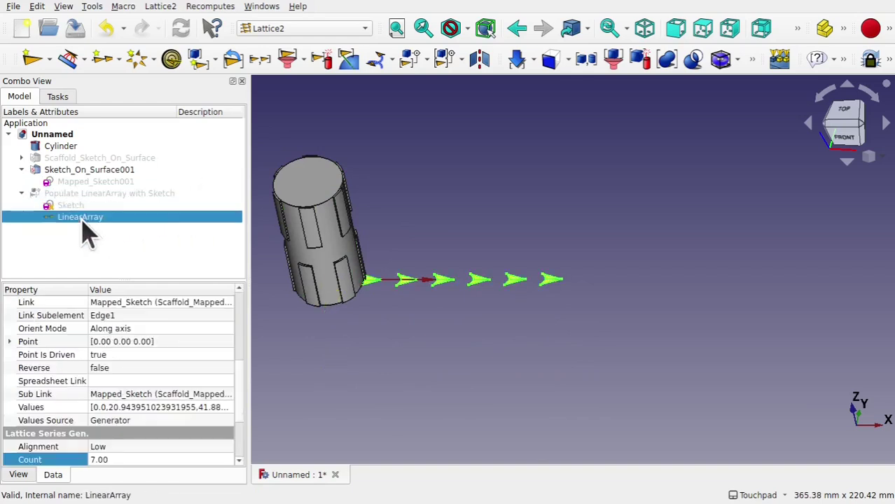
{"action": "key", "text": "space"}
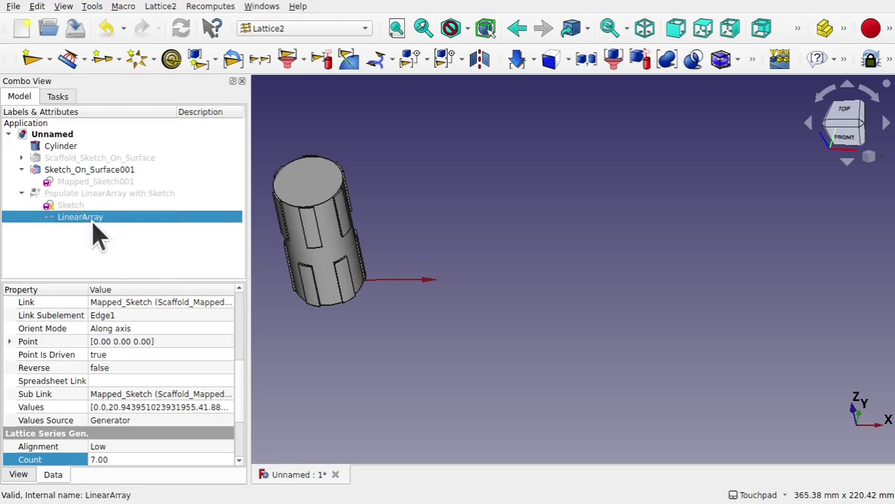
{"action": "left_click", "coordinate": [21, 158]}
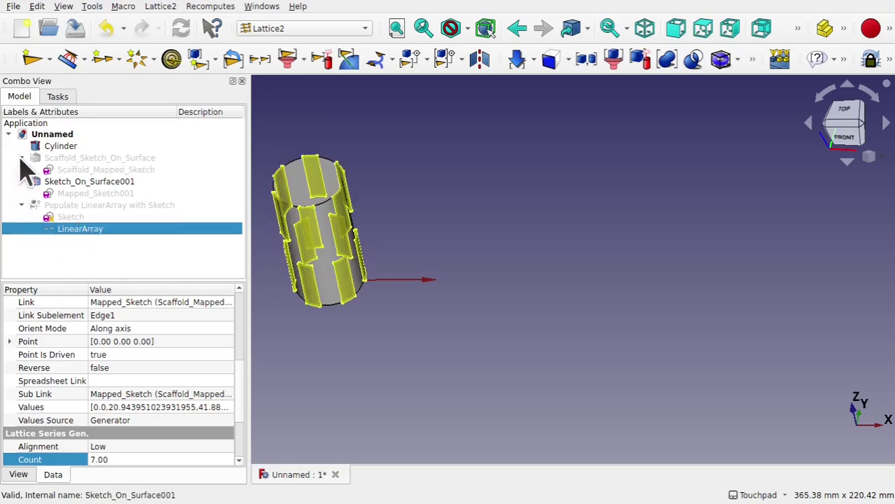
{"action": "left_click", "coordinate": [105, 170]}
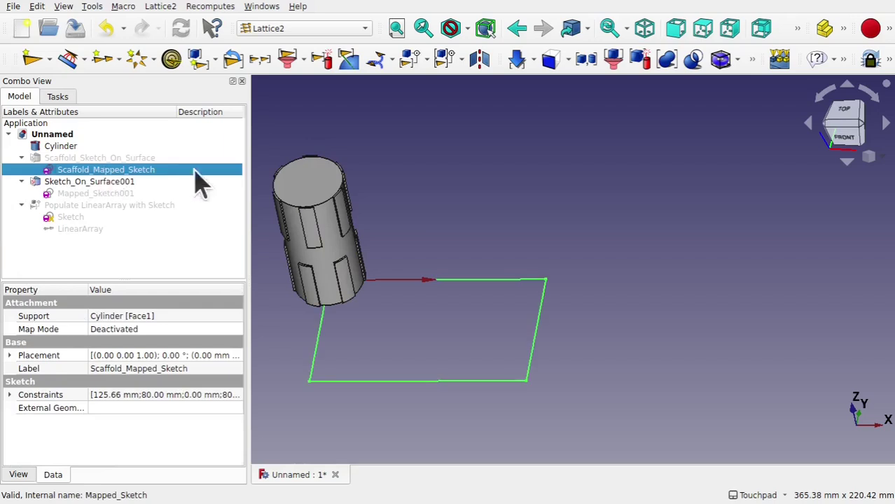
{"action": "left_click", "coordinate": [475, 335]}
{"action": "mouse_move", "coordinate": [475, 335]}
{"action": "middle_mouse_down"}
{"action": "mouse_move", "coordinate": [495, 365]}
{"action": "mouse_move", "coordinate": [453, 303]}
{"action": "mouse_move", "coordinate": [458, 369]}
{"action": "mouse_move", "coordinate": [537, 295]}
{"action": "mouse_move", "coordinate": [316, 293]}
{"action": "mouse_move", "coordinate": [375, 333]}
{"action": "mouse_move", "coordinate": [320, 366]}
{"action": "middle_mouse_up"}
Switch to the Sketcher workbench and create a new sketch on the XY-Plane with zero offset
{"action": "left_click", "coordinate": [362, 28]}
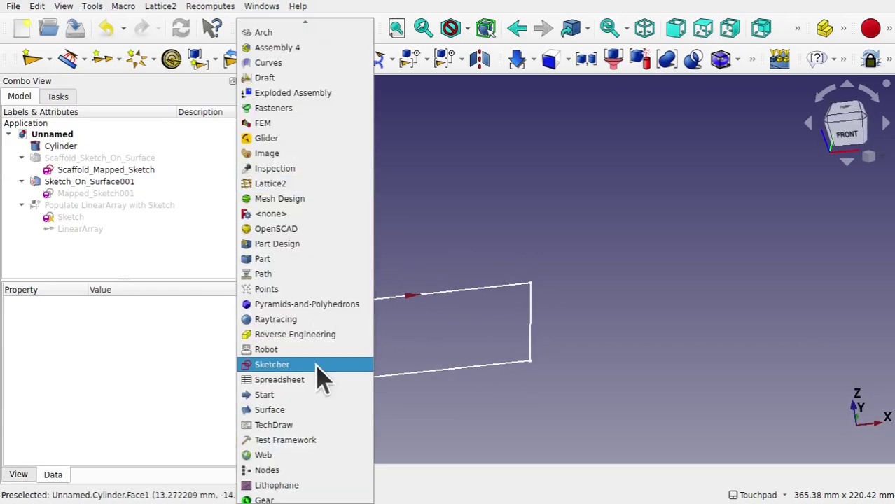
{"action": "left_click", "coordinate": [319, 365]}
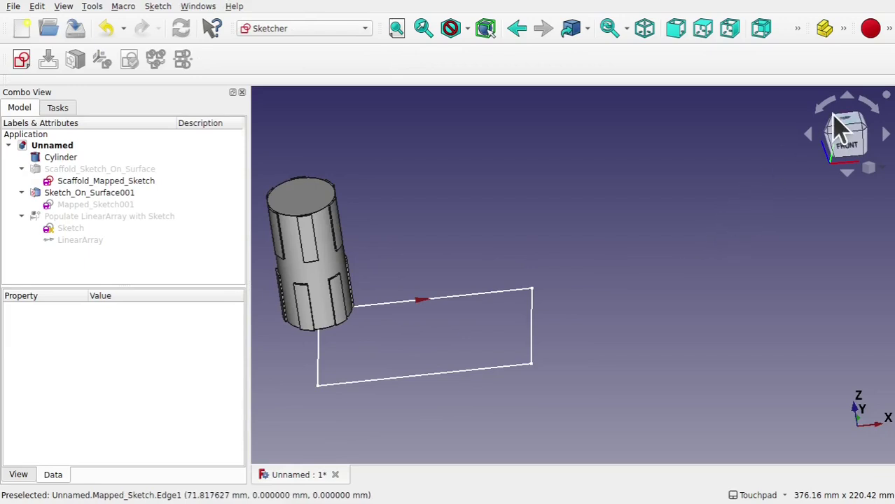
{"action": "left_click", "coordinate": [853, 129]}
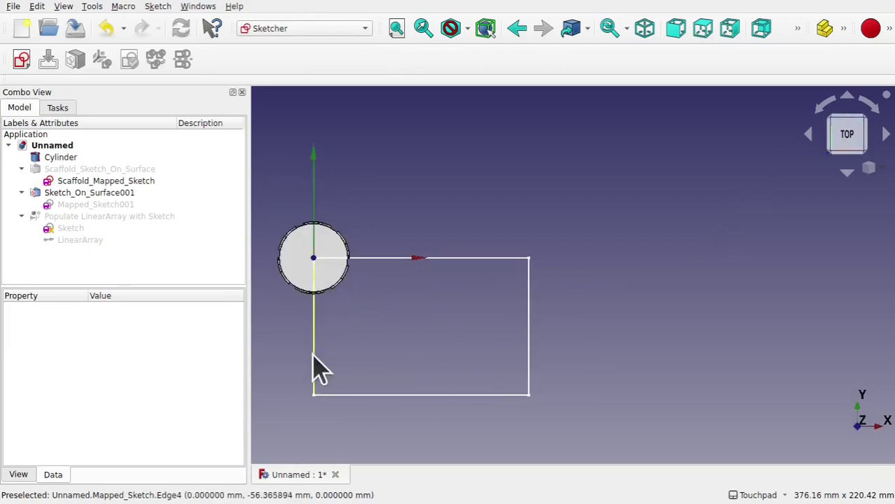
{"action": "scroll", "coordinate": [352, 340], "scroll_direction": "up", "scroll_amount": 2}
{"action": "left_click_drag", "start_coordinate": [426, 314], "coordinate": [431, 203]}
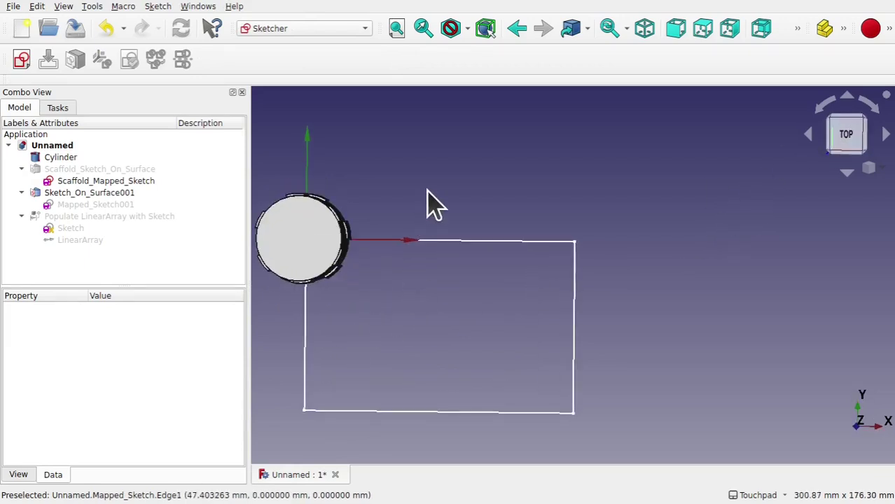
{"action": "left_click", "coordinate": [21, 60]}
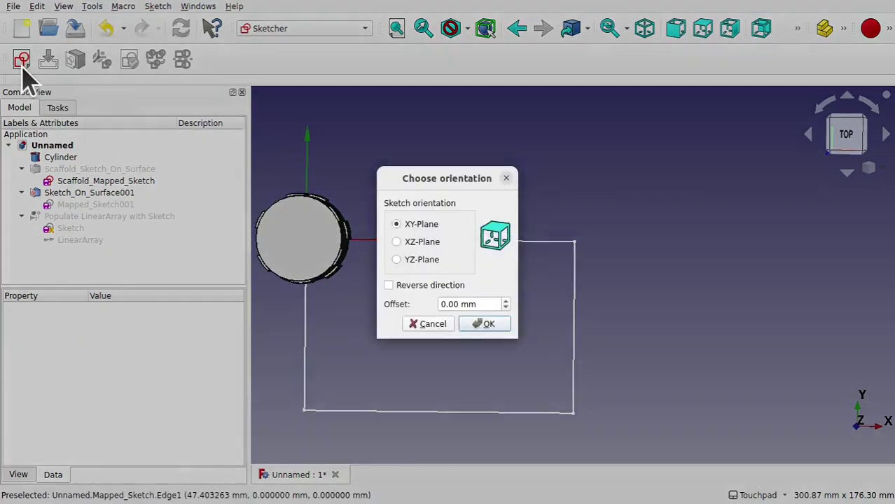
{"action": "left_click", "coordinate": [487, 328]}
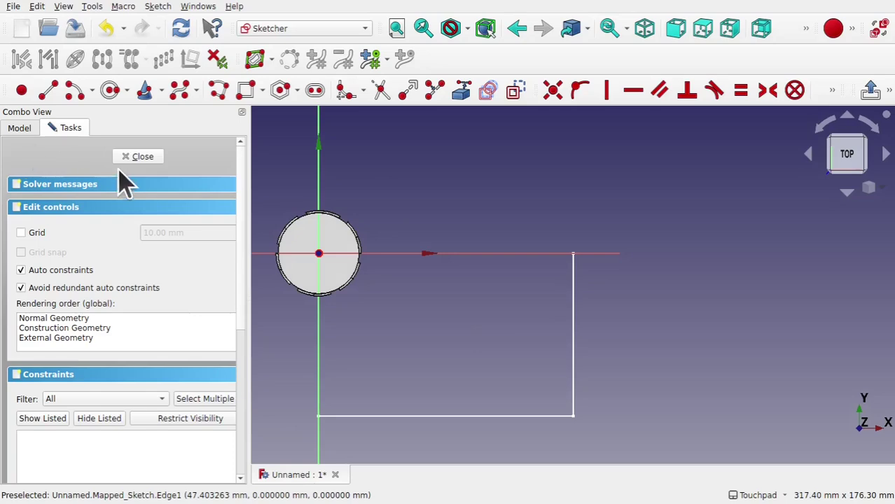
{"action": "mouse_move", "coordinate": [362, 286]}
{"action": "left_mouse_down"}
{"action": "mouse_move", "coordinate": [353, 155]}
{"action": "mouse_move", "coordinate": [329, 256]}
{"action": "mouse_move", "coordinate": [368, 294]}
{"action": "mouse_move", "coordinate": [379, 292]}
{"action": "mouse_move", "coordinate": [366, 250]}
{"action": "mouse_move", "coordinate": [373, 252]}
{"action": "left_mouse_up"}
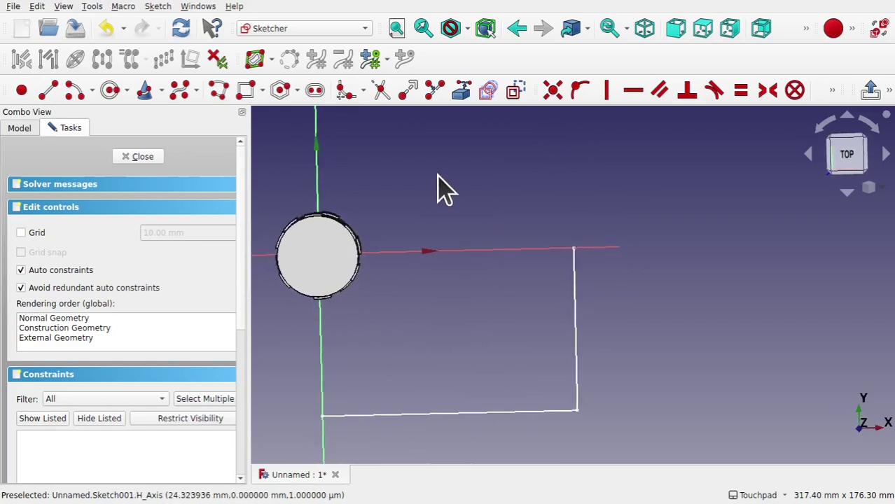
Link the edges of the scaffold rectangle into the new sketch as external geometry
{"action": "left_click", "coordinate": [461, 91]}
{"action": "mouse_move", "coordinate": [494, 355]}
{"action": "middle_mouse_down"}
{"action": "mouse_move", "coordinate": [554, 295]}
{"action": "mouse_move", "coordinate": [517, 314]}
{"action": "middle_mouse_up"}
{"action": "mouse_move", "coordinate": [444, 278]}
{"action": "left_mouse_down"}
{"action": "mouse_move", "coordinate": [485, 184]}
{"action": "mouse_move", "coordinate": [480, 149]}
{"action": "mouse_move", "coordinate": [494, 204]}
{"action": "mouse_move", "coordinate": [398, 289]}
{"action": "left_mouse_up"}
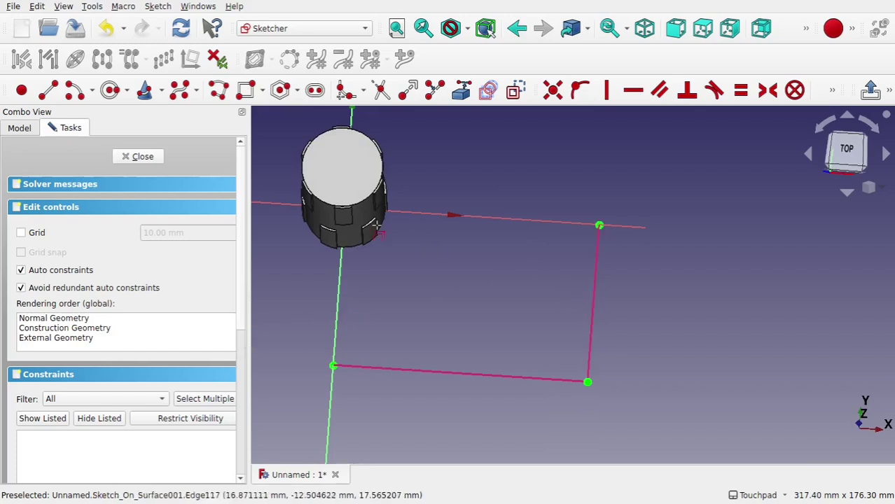
Sketch two horizontal rectangles spanning from the vertical axis to the scaffold's far edge, the lower one about 125 by 8 mm
{"action": "left_click", "coordinate": [252, 91]}
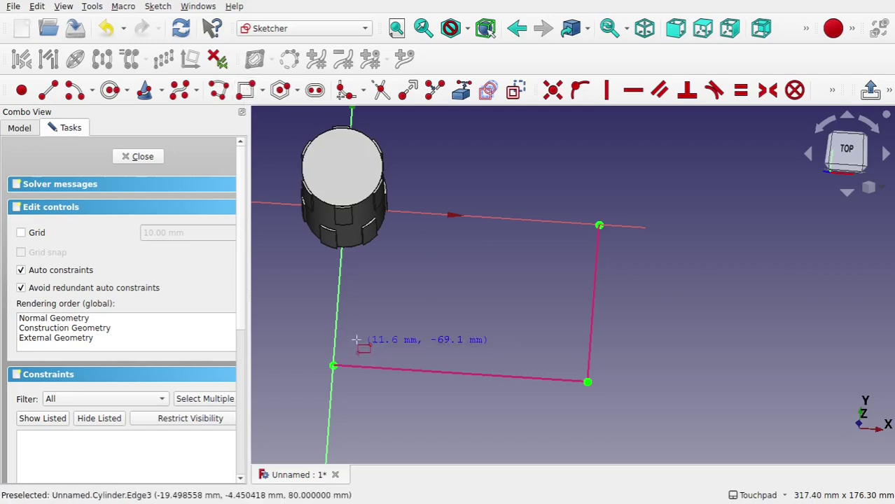
{"action": "left_click", "coordinate": [337, 323]}
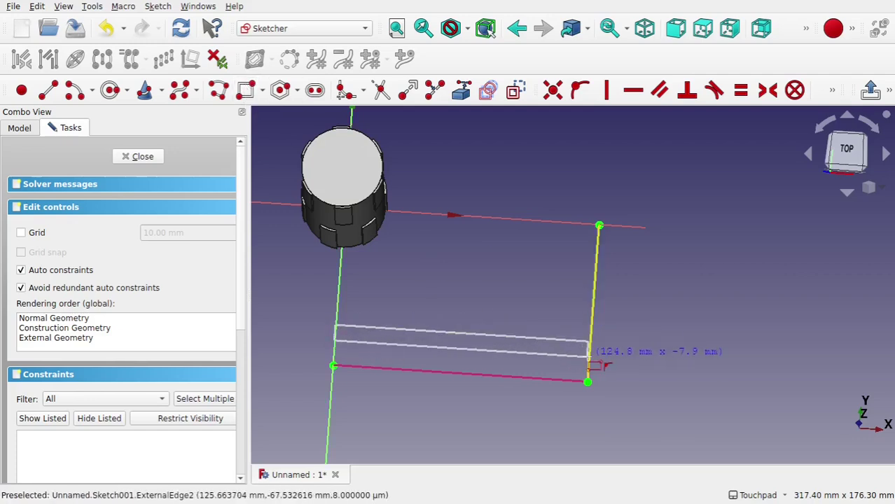
{"action": "left_click", "coordinate": [588, 358]}
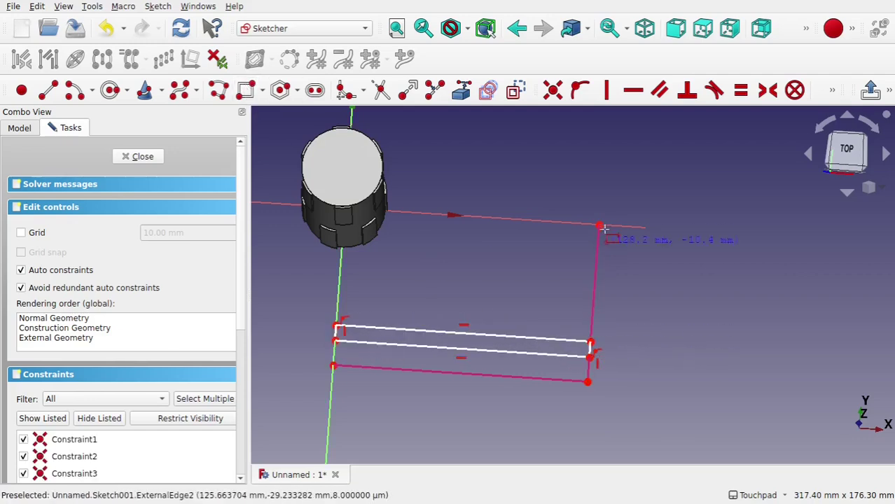
{"action": "left_click", "coordinate": [594, 262]}
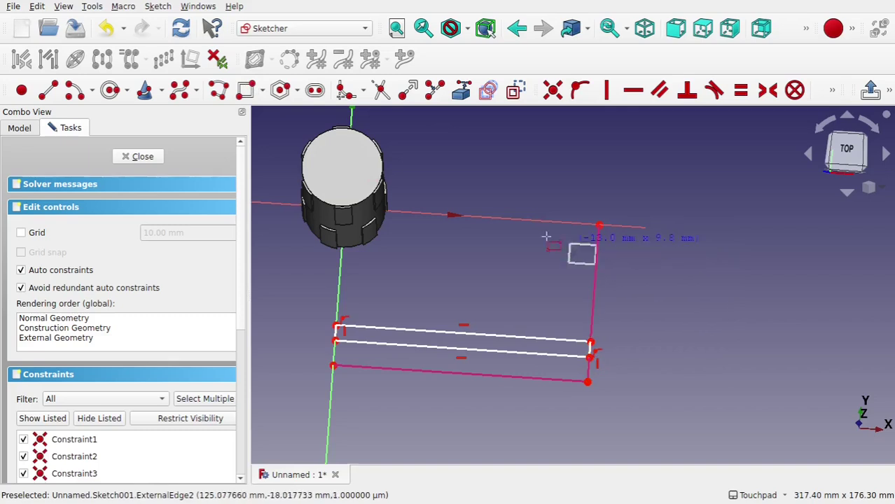
{"action": "left_click", "coordinate": [340, 269]}
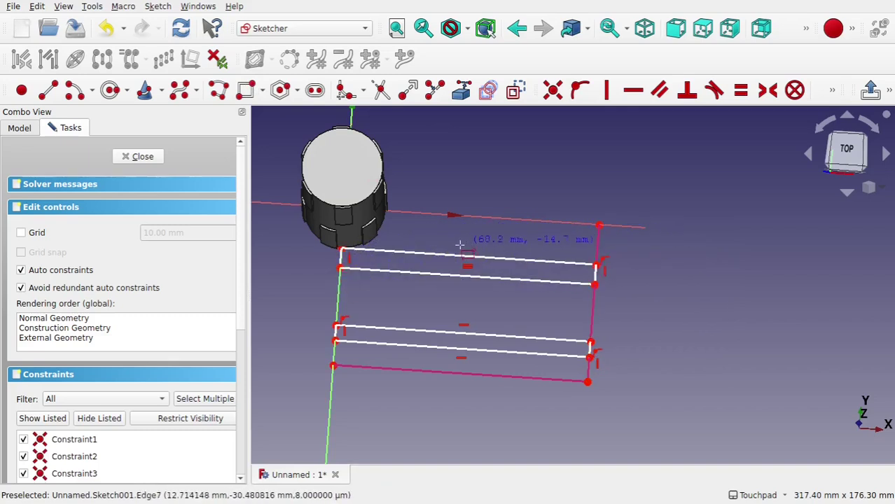
Hide the Cylinder and Sketch_On_Surface001 to clear the view of the sketch
{"action": "left_click", "coordinate": [21, 128]}
{"action": "left_click", "coordinate": [38, 179]}
{"action": "key", "text": "space"}
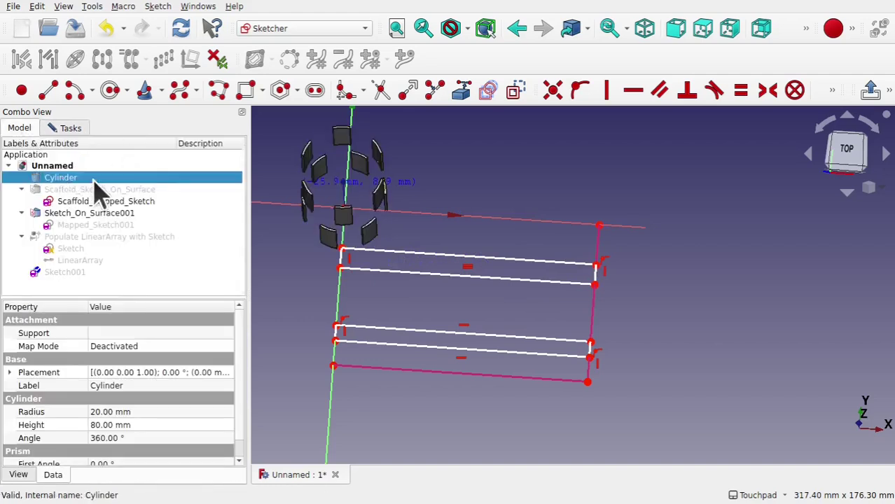
{"action": "left_click", "coordinate": [91, 214]}
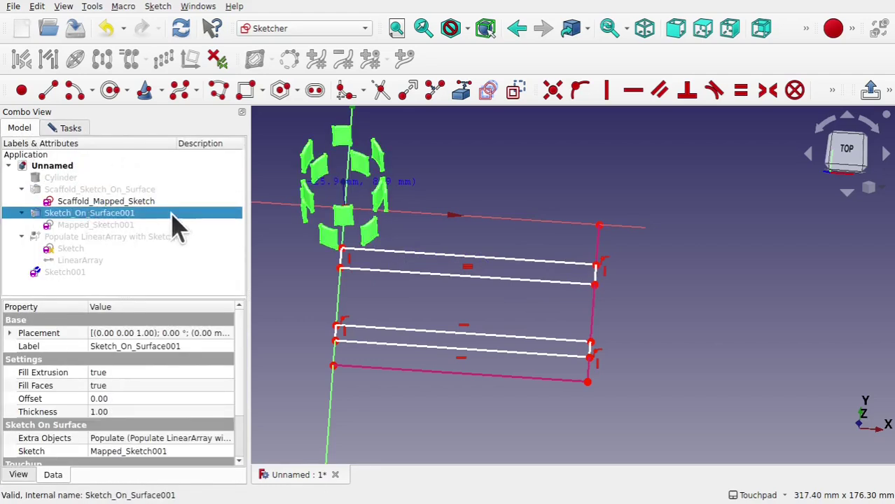
{"action": "key", "text": "space"}
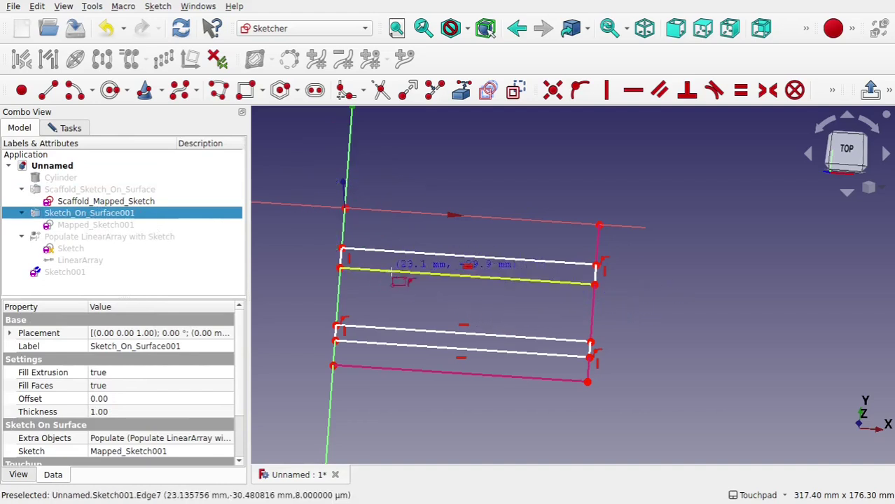
Leave the rectangle tool and constrain the short sides of the two rectangles to equal length
{"action": "left_click", "coordinate": [396, 308]}
{"action": "scroll", "coordinate": [344, 271], "scroll_direction": "up", "scroll_amount": 3}
{"action": "left_click", "coordinate": [70, 129]}
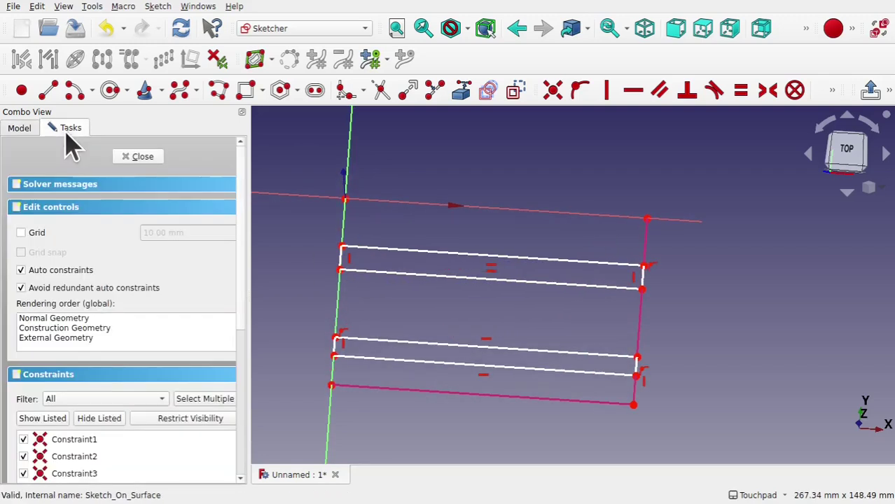
{"action": "left_click", "coordinate": [343, 263]}
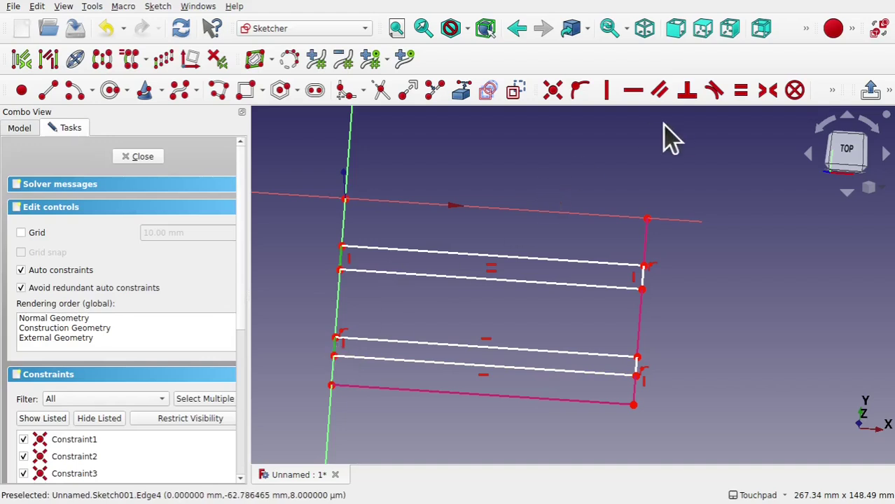
{"action": "left_click", "coordinate": [740, 90]}
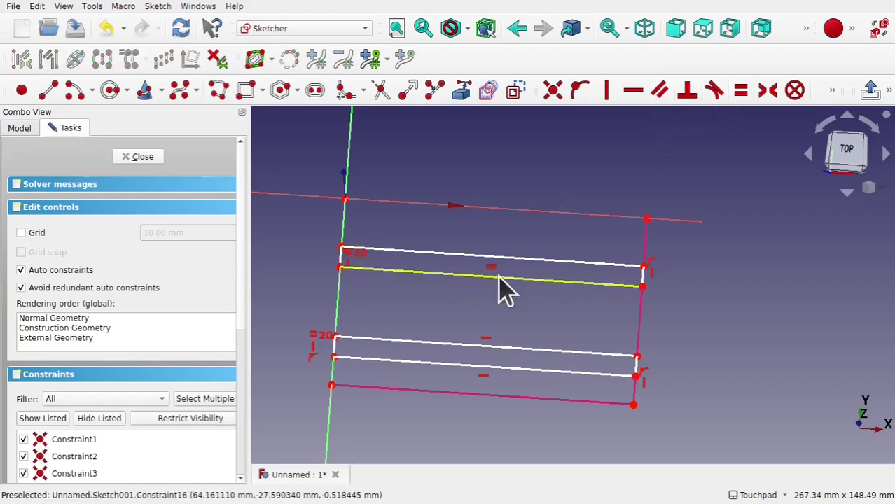
Narrow both rectangles into thin bands, moving the upper one nearer the horizontal axis, and close the sketch
{"action": "left_click_drag", "start_coordinate": [533, 261], "coordinate": [537, 241]}
{"action": "left_click_drag", "start_coordinate": [525, 274], "coordinate": [530, 247]}
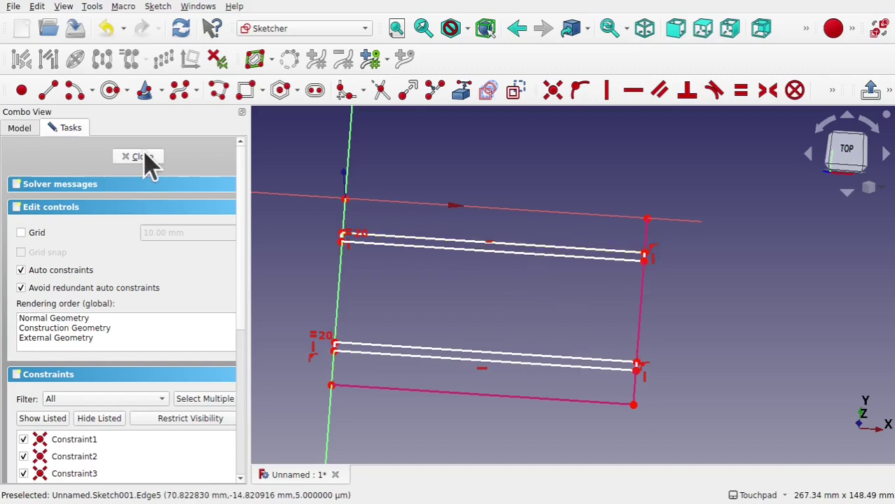
{"action": "left_click", "coordinate": [139, 157]}
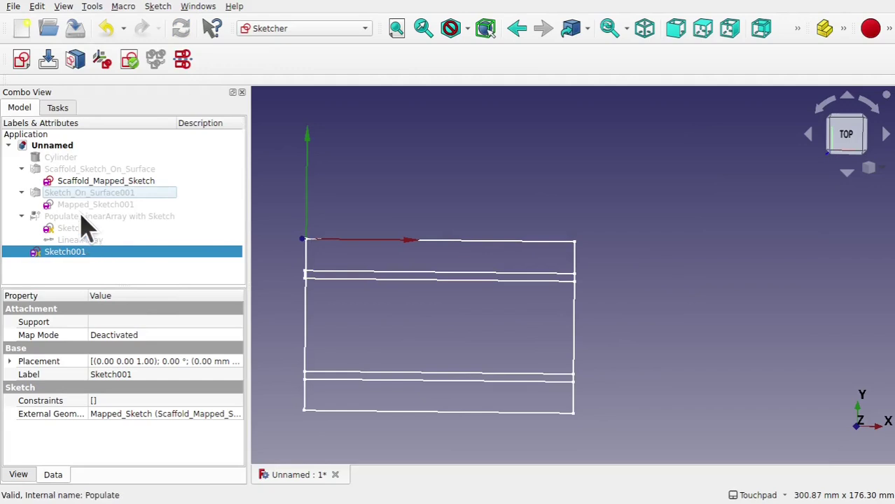
Show Populate LinearArray with Sketch, Sketch_On_Surface001 and the Cylinder again alongside the new band sketch
{"action": "left_click", "coordinate": [103, 216]}
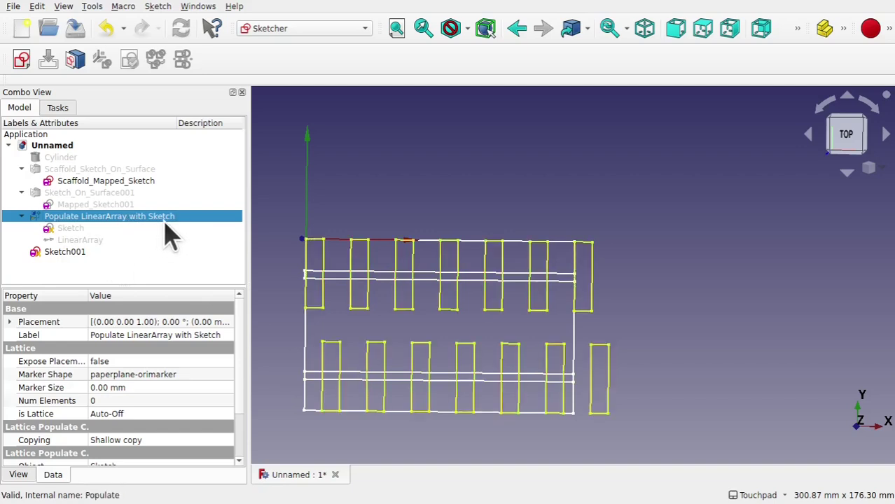
{"action": "left_click", "coordinate": [105, 171]}
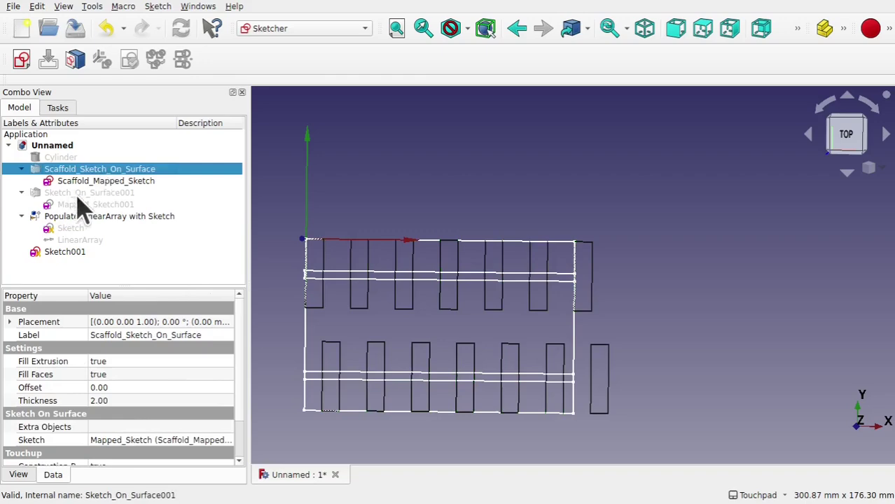
{"action": "left_click", "coordinate": [80, 196]}
{"action": "left_click_drag", "start_coordinate": [400, 256], "coordinate": [410, 226], "text": "alt"}
{"action": "left_click", "coordinate": [59, 158]}
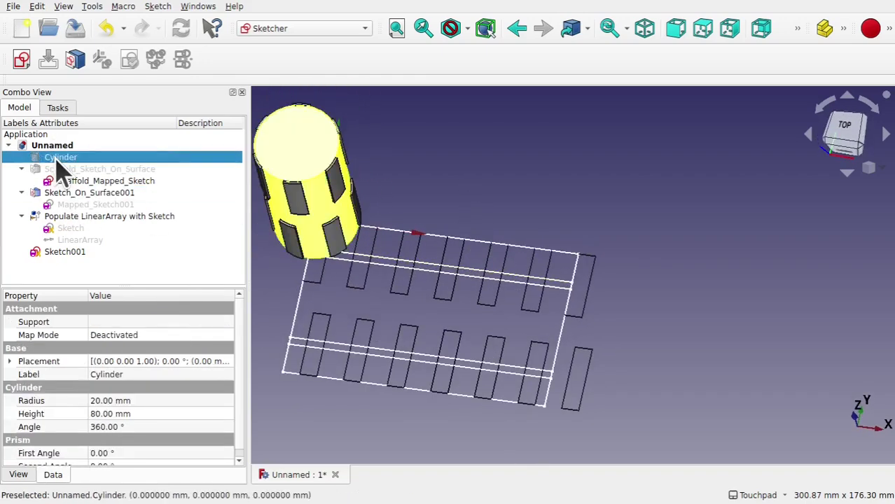
Add Sketch001 to the Extra Objects of Sketch_On_Surface001, keeping Populate LinearArray with Sketch linked
{"action": "left_click_drag", "start_coordinate": [480, 240], "coordinate": [501, 196], "text": "alt"}
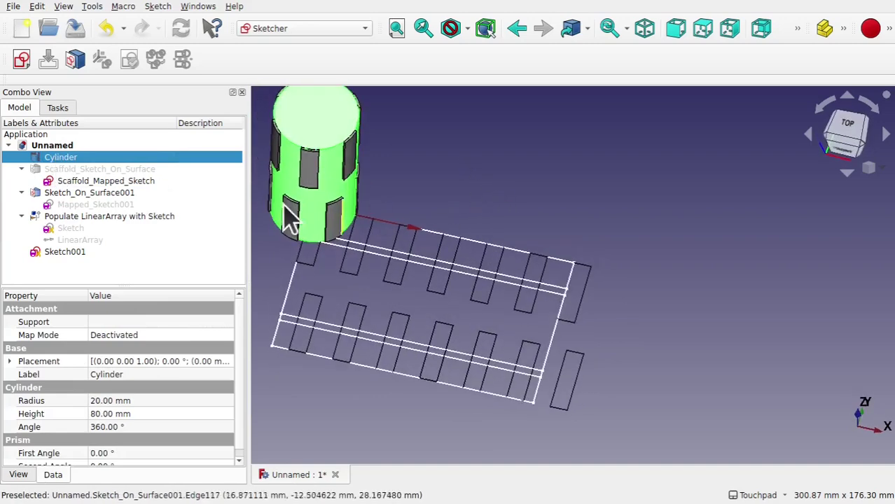
{"action": "left_click", "coordinate": [101, 196]}
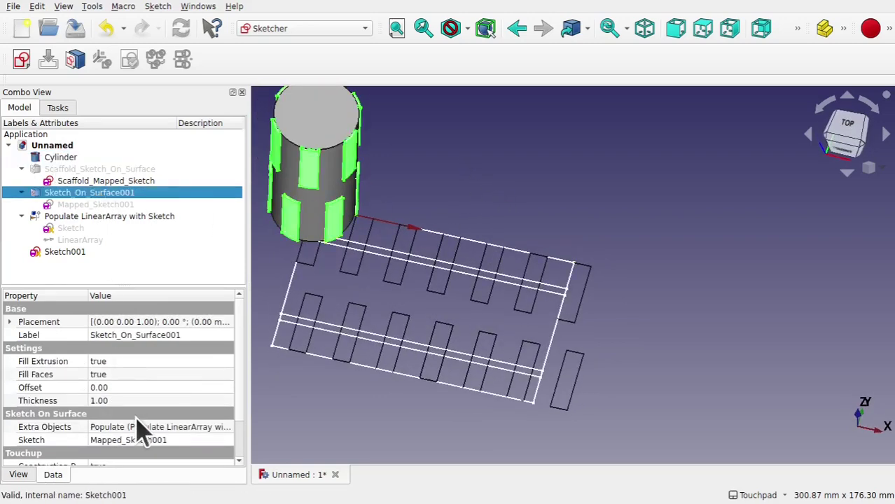
{"action": "left_click", "coordinate": [105, 429]}
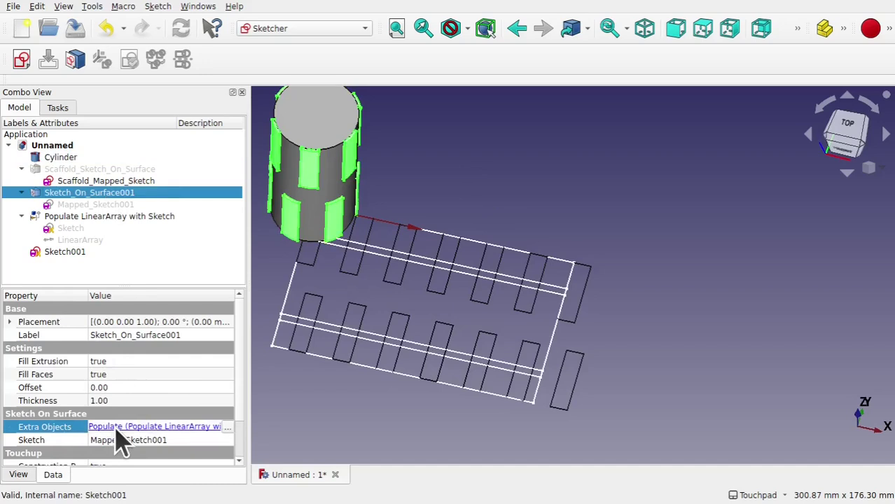
{"action": "left_click", "coordinate": [227, 427]}
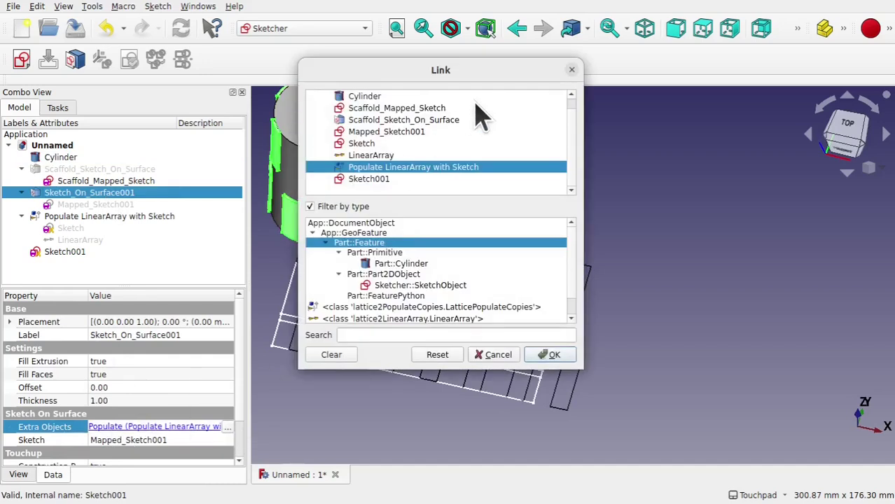
{"action": "left_click", "coordinate": [384, 181], "text": "ctrl"}
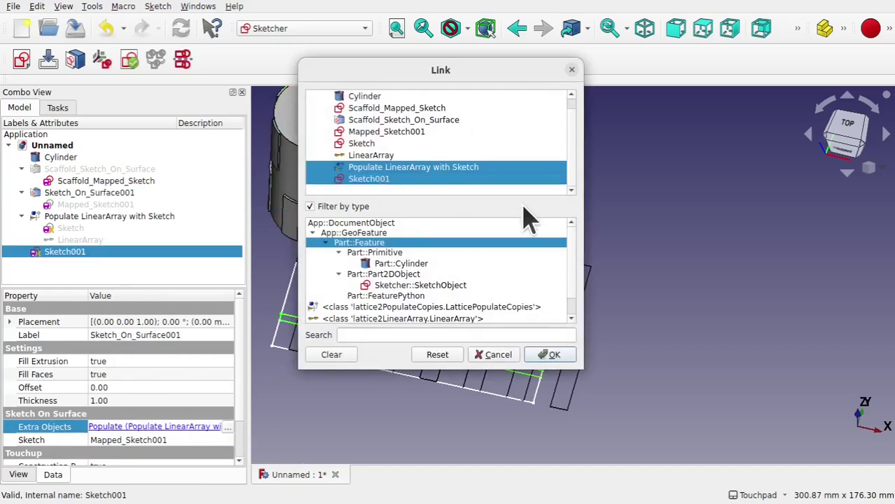
{"action": "left_click", "coordinate": [554, 355]}
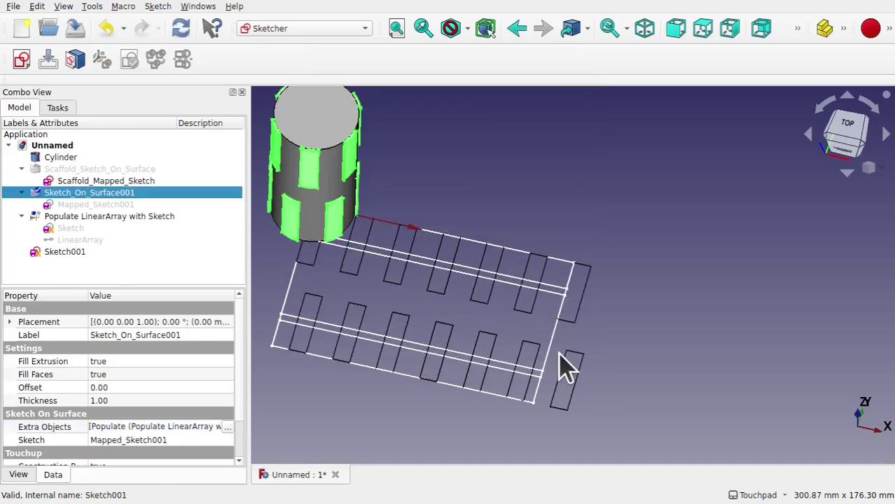
Examine from several angles how the bands and blocks wrap around the cylinder
{"action": "left_click", "coordinate": [477, 194]}
{"action": "left_click_drag", "start_coordinate": [500, 217], "coordinate": [488, 164], "text": "alt"}
{"action": "scroll", "coordinate": [316, 138], "scroll_direction": "up", "scroll_amount": 3}
{"action": "left_click_drag", "start_coordinate": [316, 138], "coordinate": [432, 243], "text": "alt"}
{"action": "mouse_move", "coordinate": [300, 98]}
{"action": "left_mouse_down", "text": "alt"}
{"action": "mouse_move", "coordinate": [290, 110]}
{"action": "mouse_move", "coordinate": [287, 96]}
{"action": "mouse_move", "coordinate": [336, 130]}
{"action": "left_mouse_up", "text": "alt"}
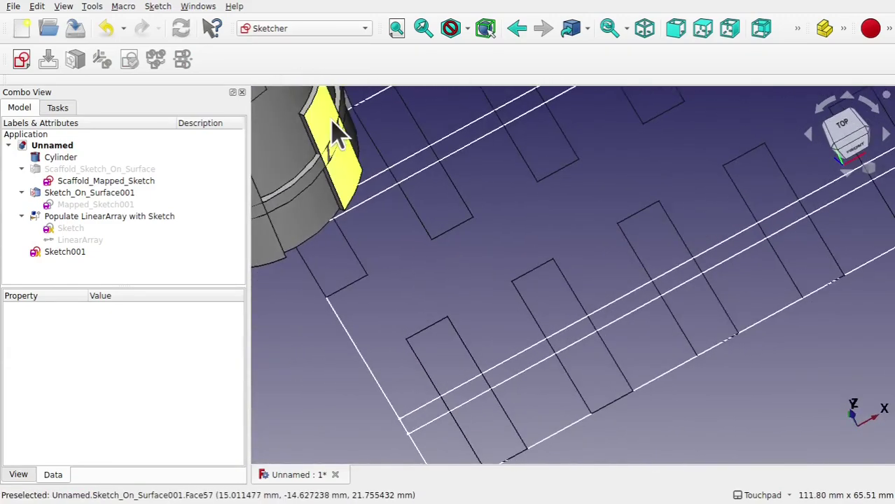
{"action": "scroll", "coordinate": [336, 140], "scroll_direction": "down", "scroll_amount": 5}
{"action": "mouse_move", "coordinate": [371, 194]}
{"action": "left_mouse_down", "text": "alt"}
{"action": "mouse_move", "coordinate": [421, 210]}
{"action": "mouse_move", "coordinate": [428, 142]}
{"action": "mouse_move", "coordinate": [360, 215]}
{"action": "mouse_move", "coordinate": [322, 228]}
{"action": "left_mouse_up", "text": "alt"}
Set the extrusion thickness of Sketch_On_Surface001 to -1.00 so the pattern goes into the cylinder
{"action": "left_click", "coordinate": [84, 193]}
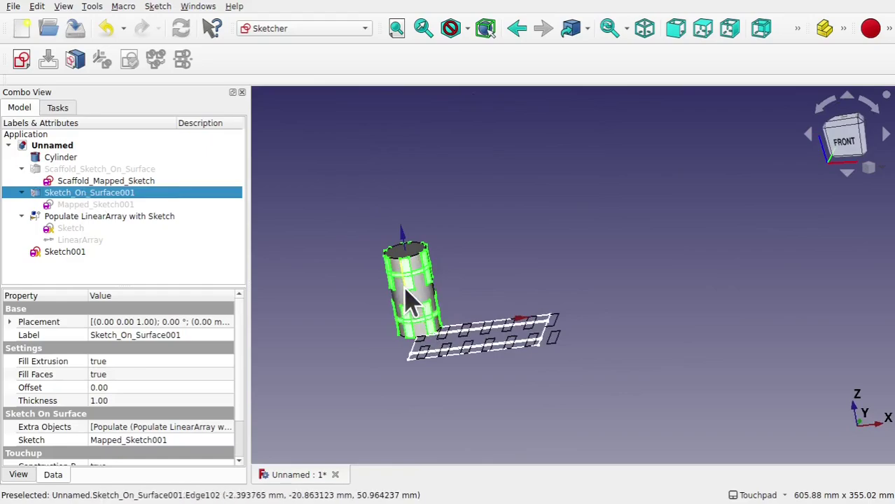
{"action": "scroll", "coordinate": [409, 299], "scroll_direction": "up", "scroll_amount": 5}
{"action": "left_click_drag", "start_coordinate": [486, 225], "coordinate": [515, 277], "text": "alt"}
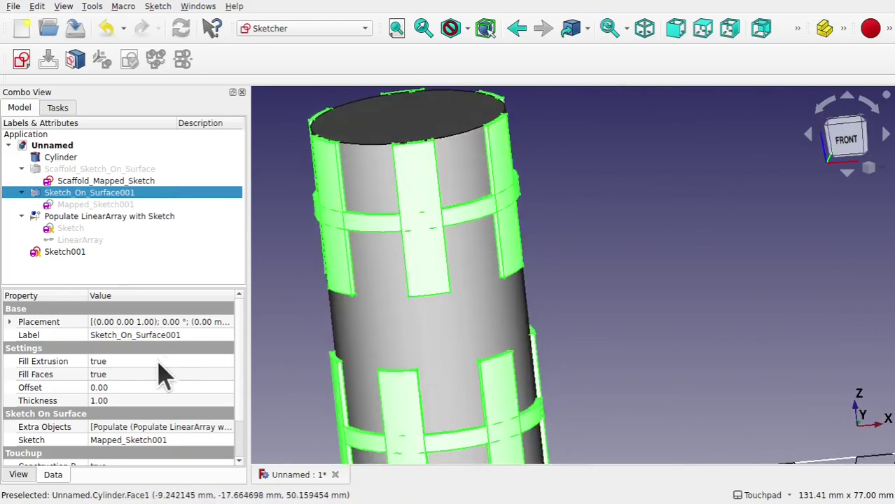
{"action": "left_click", "coordinate": [118, 400]}
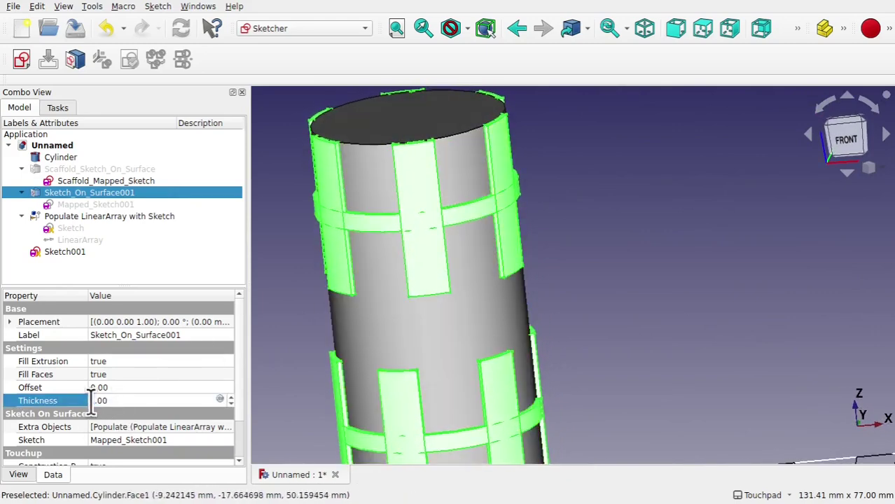
{"action": "type", "text": "-"}
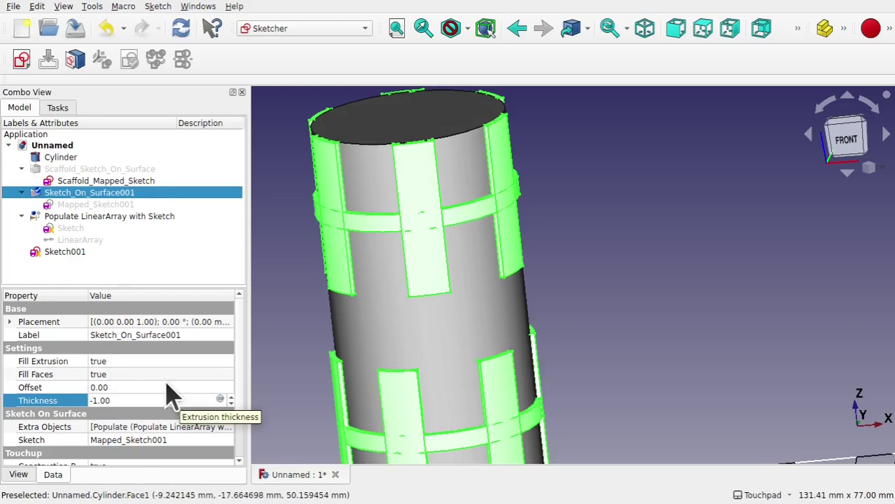
{"action": "left_click", "coordinate": [171, 374]}
{"action": "left_click_drag", "start_coordinate": [192, 364], "coordinate": [436, 190], "text": "alt"}
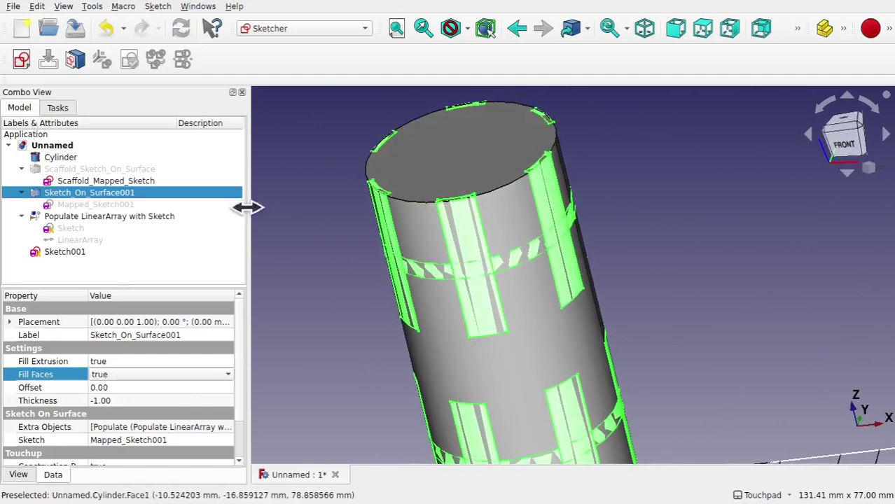
Switch to the Part workbench
{"action": "left_click", "coordinate": [287, 28]}
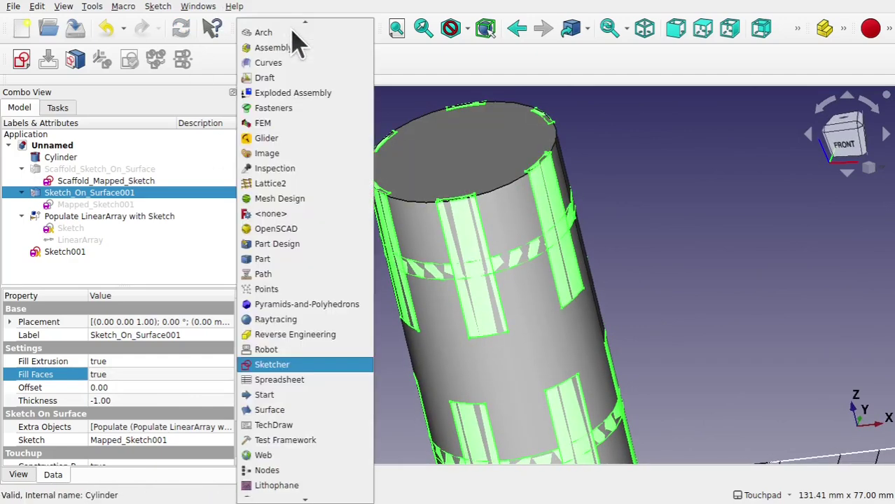
{"action": "left_click", "coordinate": [312, 259]}
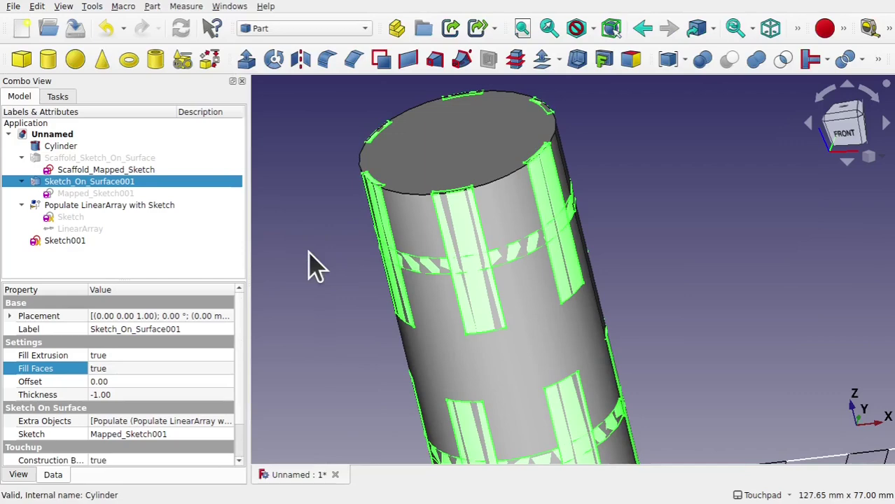
Try to cut Sketch_On_Surface001 directly out of the Cylinder and undo the cut
{"action": "left_click", "coordinate": [313, 267]}
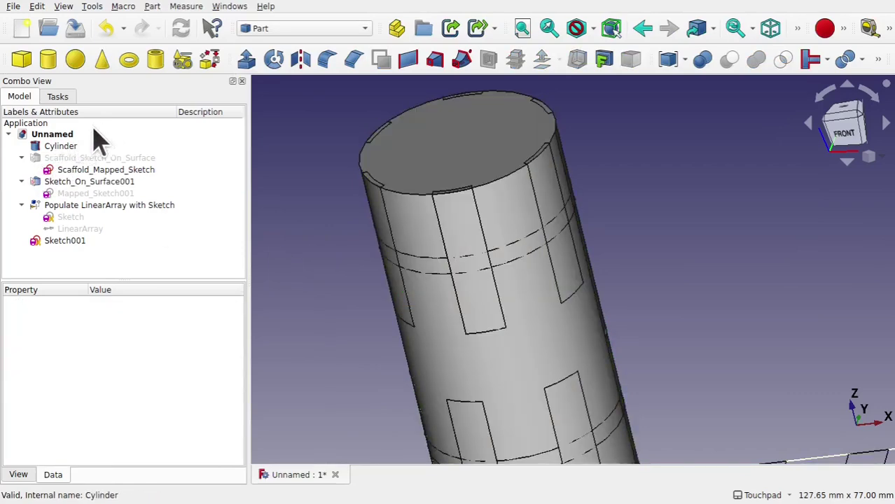
{"action": "left_click", "coordinate": [63, 146]}
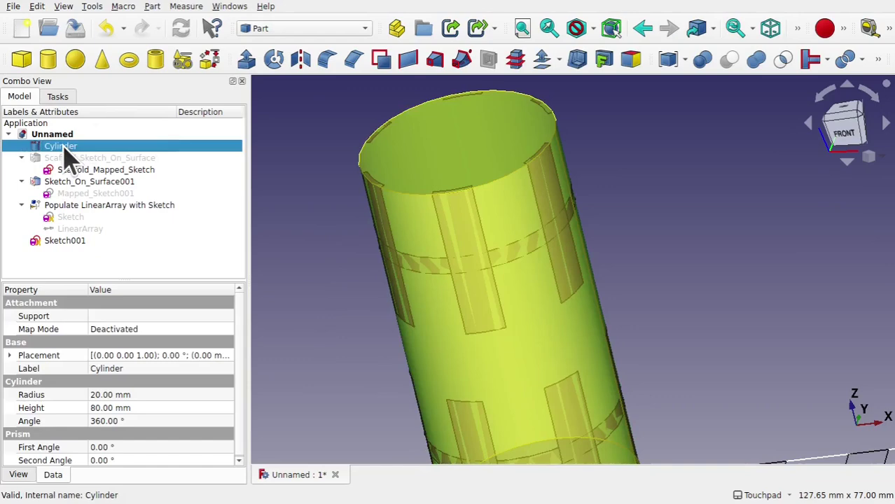
{"action": "left_click", "coordinate": [102, 182], "text": "ctrl"}
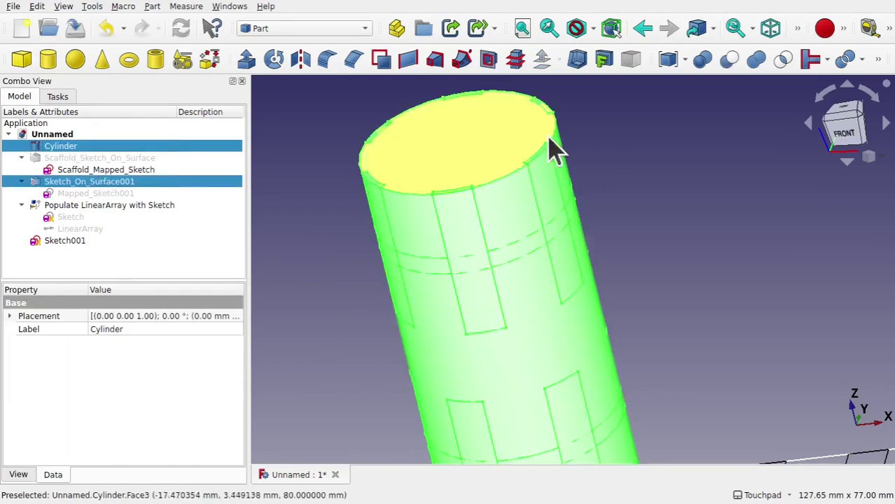
{"action": "left_click", "coordinate": [734, 61]}
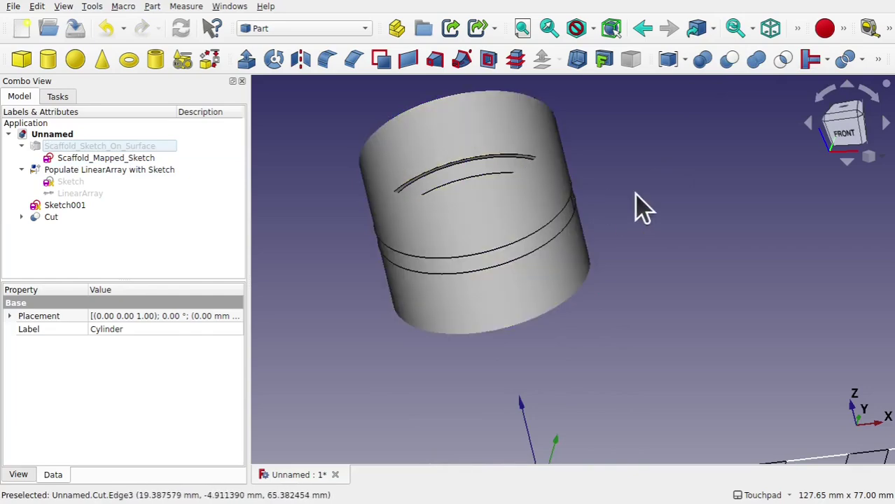
{"action": "key", "text": "ctrl+z"}
{"action": "left_click", "coordinate": [633, 215]}
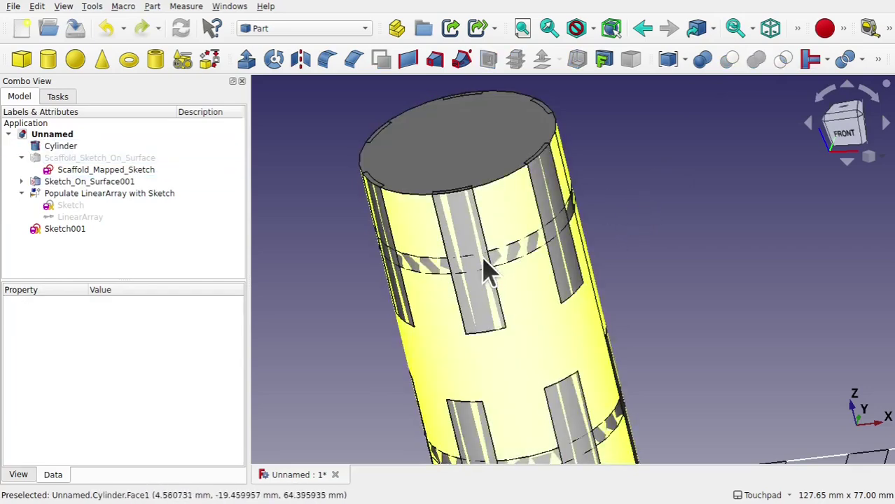
Fuse the separate solids of Sketch_On_Surface001 into one union
{"action": "left_click", "coordinate": [149, 194]}
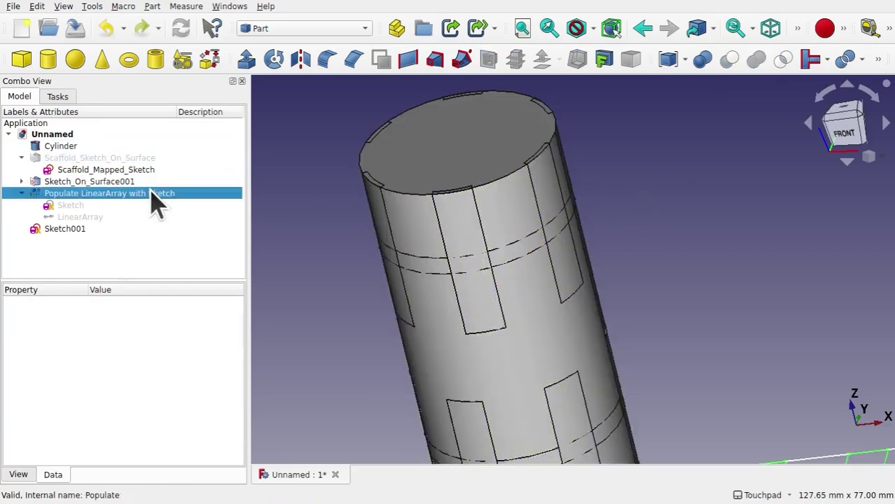
{"action": "left_click", "coordinate": [72, 231]}
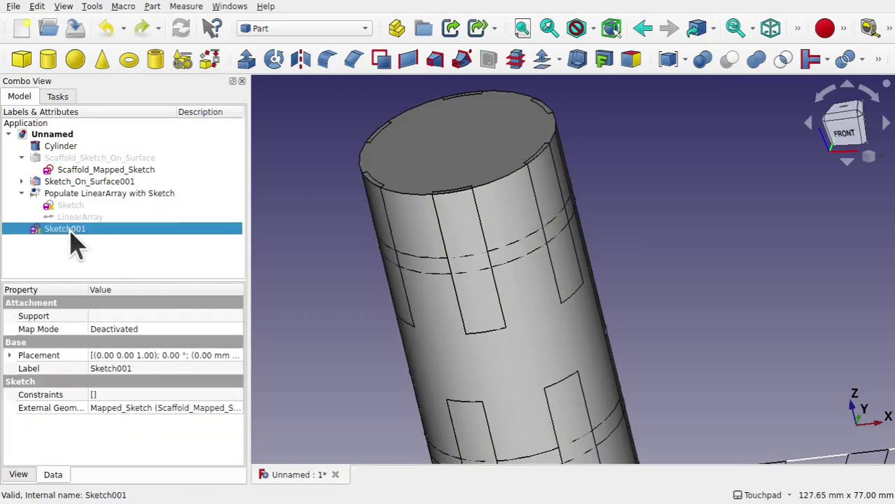
{"action": "left_click", "coordinate": [626, 236]}
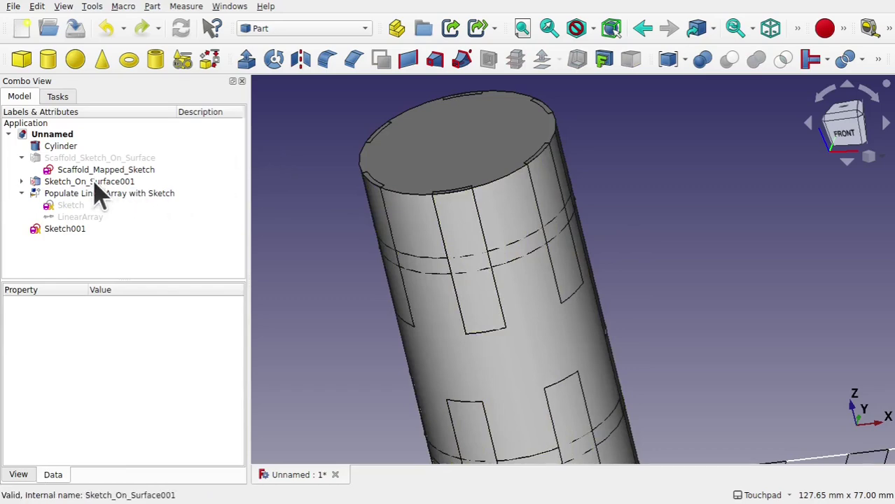
{"action": "left_click", "coordinate": [120, 184]}
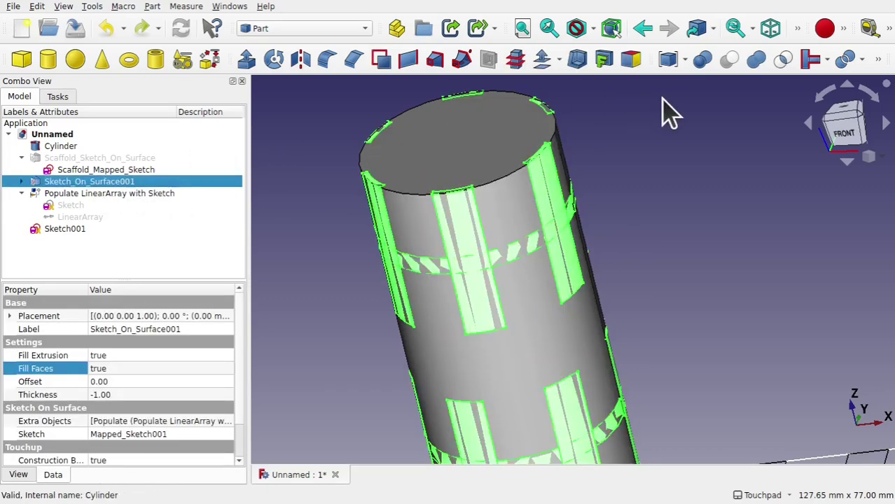
{"action": "left_click", "coordinate": [756, 60]}
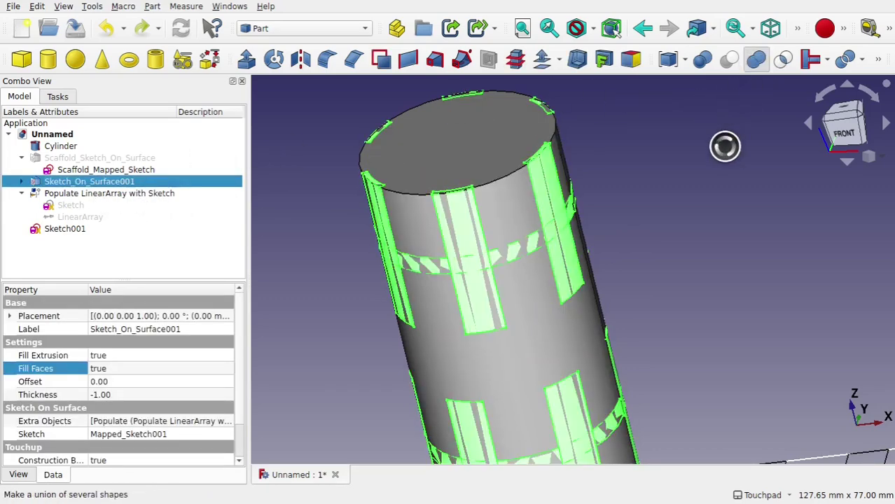
Hide the Cylinder to examine the fused tread bands on their own, and show it again
{"action": "left_click", "coordinate": [431, 229]}
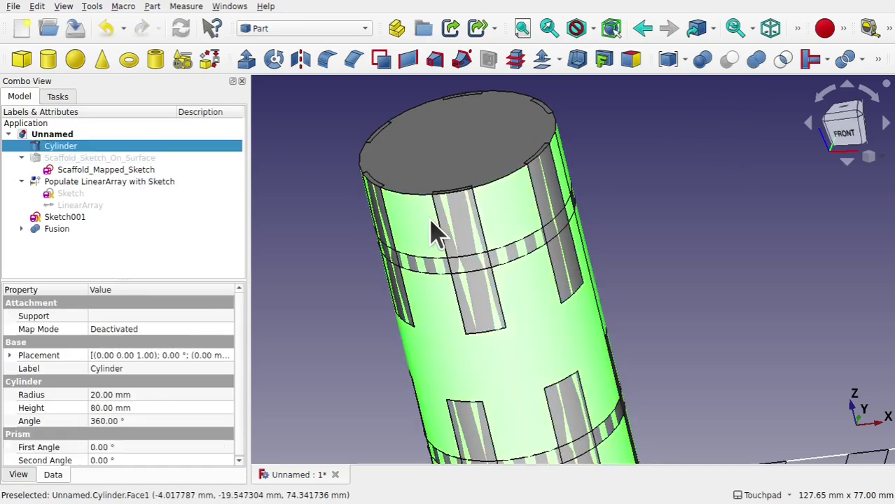
{"action": "key", "text": "space"}
{"action": "left_click", "coordinate": [56, 229]}
{"action": "left_click", "coordinate": [312, 276]}
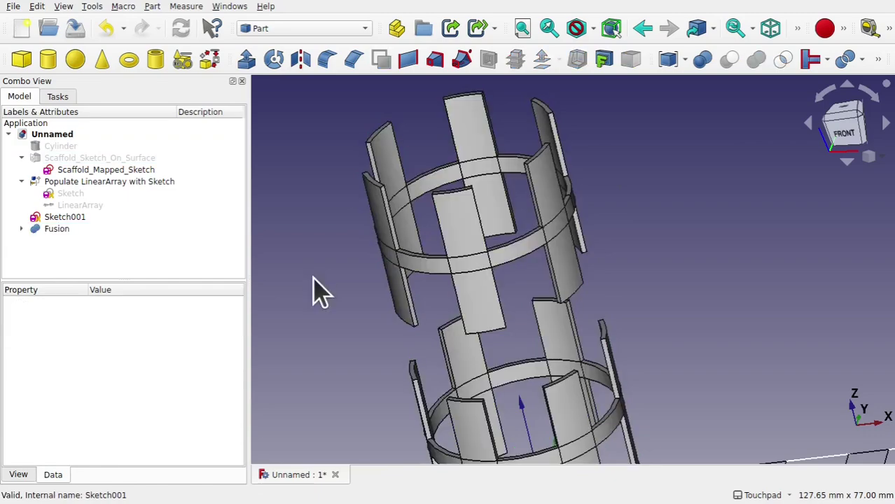
{"action": "middle_click_drag", "start_coordinate": [511, 210], "coordinate": [480, 250]}
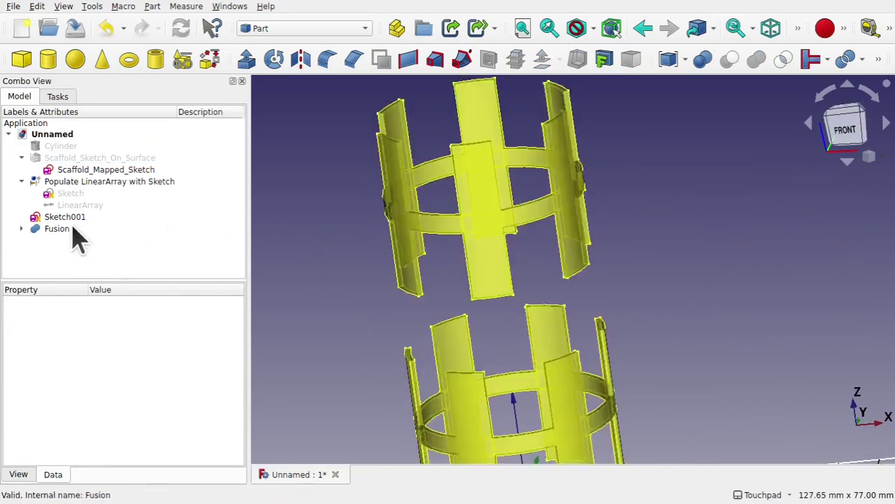
{"action": "left_click", "coordinate": [70, 147]}
{"action": "key", "text": "space"}
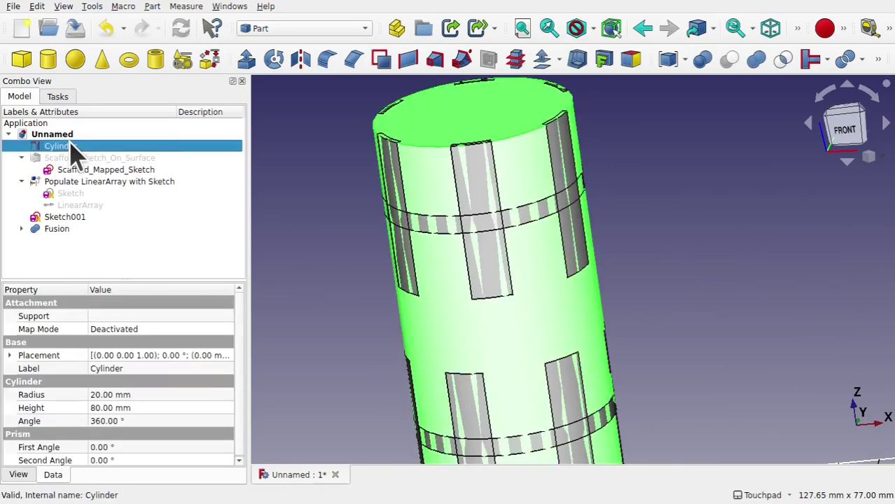
Cut the Fusion out of the Cylinder, examine the recessed pattern, and undo both the cut and the fusion
{"action": "left_click", "coordinate": [285, 220]}
{"action": "left_click", "coordinate": [426, 185]}
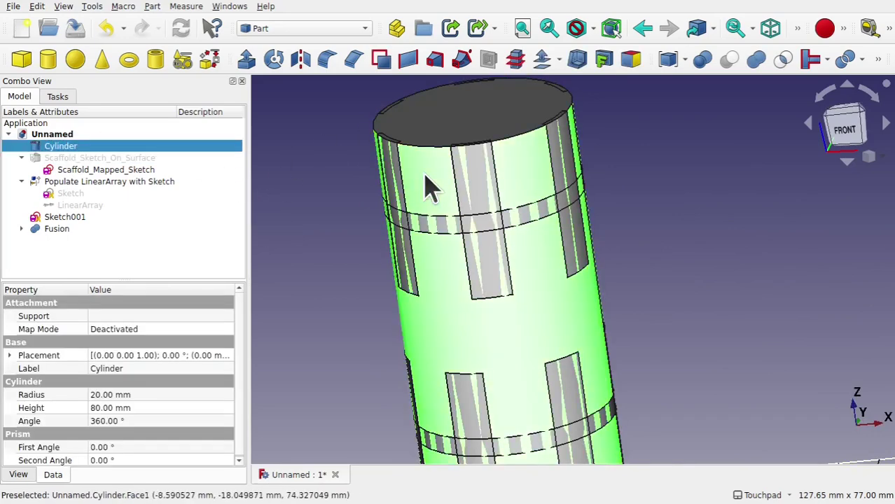
{"action": "left_click", "coordinate": [39, 231], "text": "ctrl"}
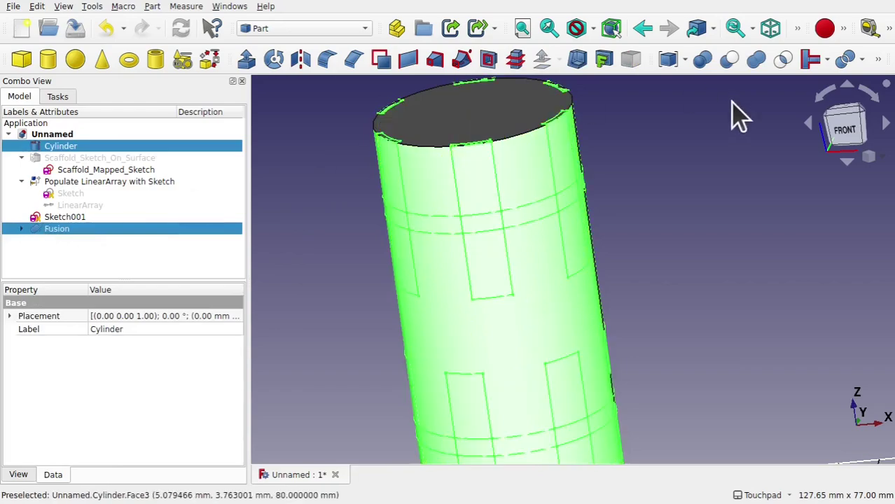
{"action": "left_click", "coordinate": [728, 62]}
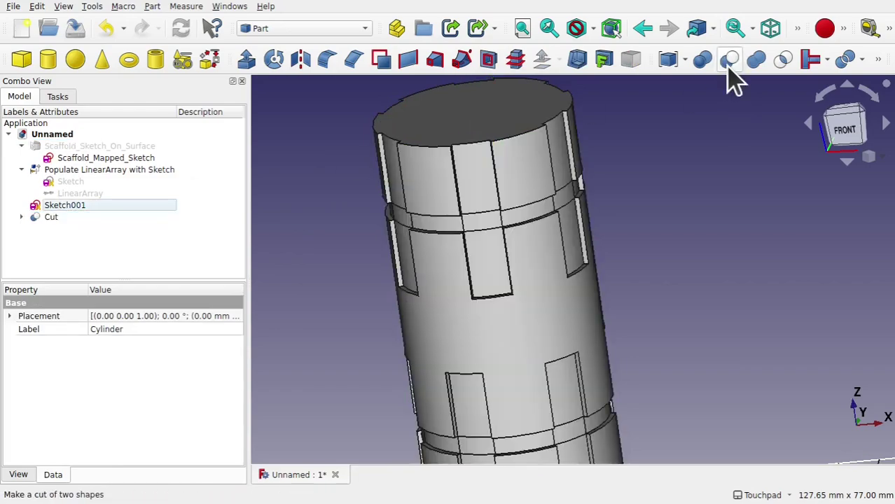
{"action": "middle_click_drag", "start_coordinate": [653, 195], "coordinate": [510, 232]}
{"action": "middle_click_drag", "start_coordinate": [586, 276], "coordinate": [739, 260]}
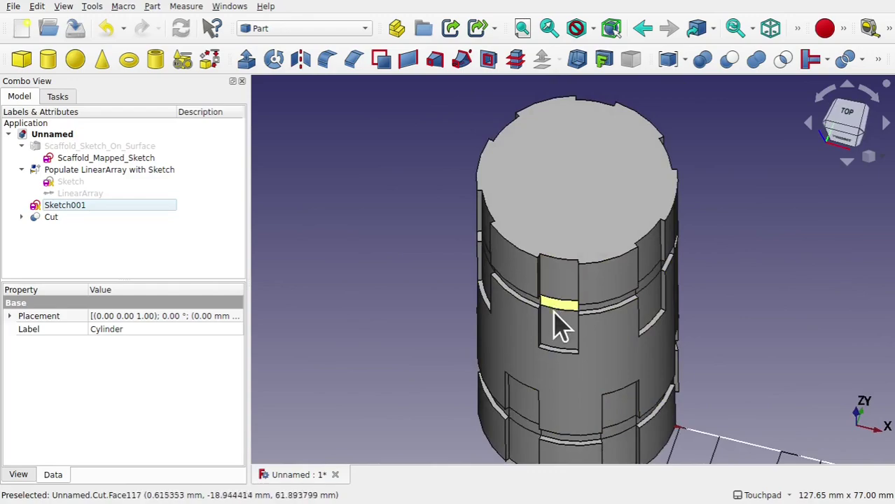
{"action": "middle_click_drag", "start_coordinate": [566, 334], "coordinate": [550, 295]}
{"action": "key", "text": "ctrl+z"}
{"action": "key", "text": "0"}
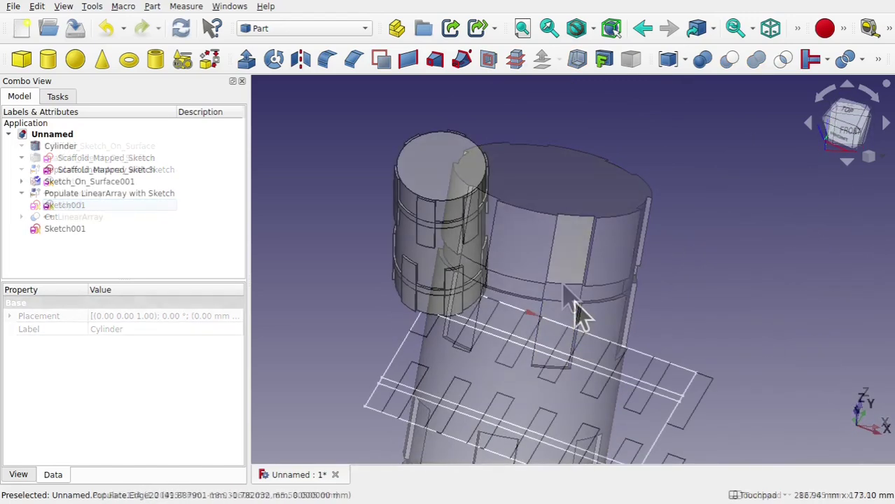
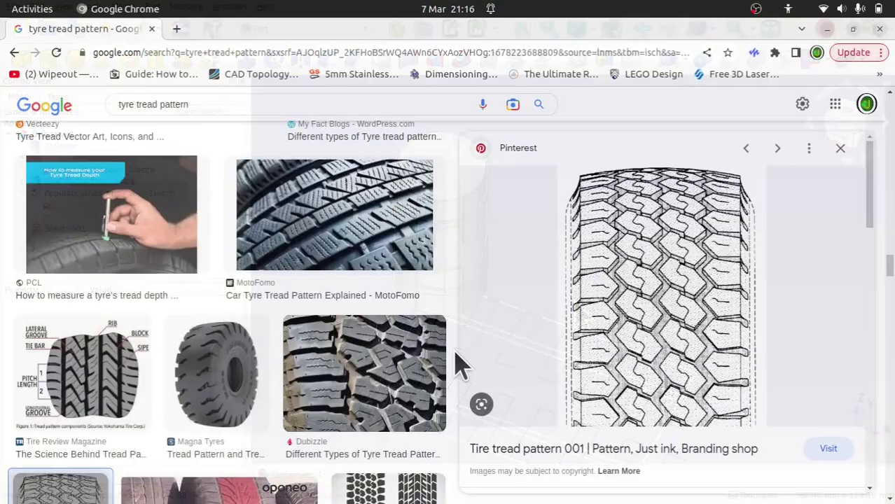
Browse the tyre tread pattern image results in Chrome for design ideas, previewing the Oponeo tyre picture
{"action": "scroll", "coordinate": [456, 361], "scroll_direction": "down", "scroll_amount": 10}
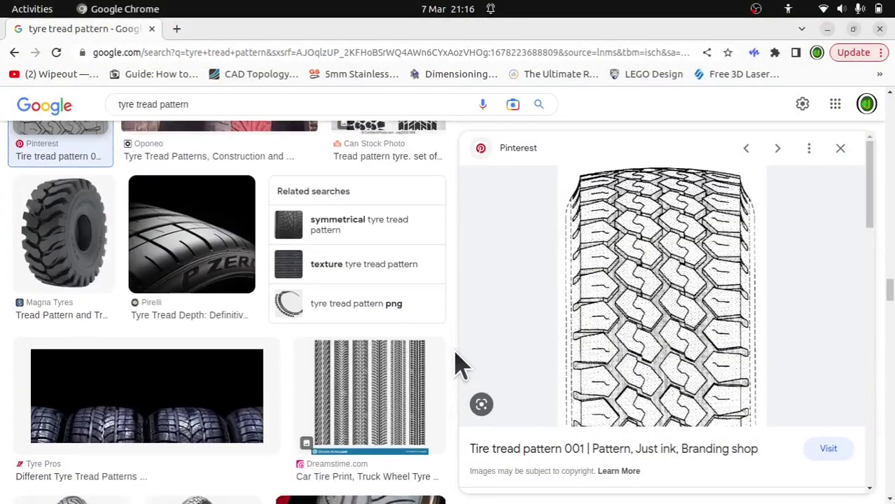
{"action": "scroll", "coordinate": [372, 389], "scroll_direction": "down", "scroll_amount": 5}
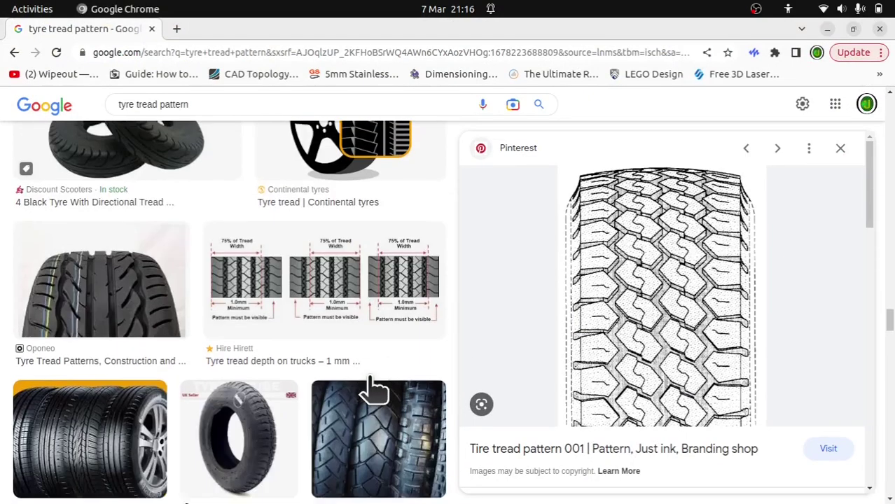
{"action": "left_click", "coordinate": [133, 309]}
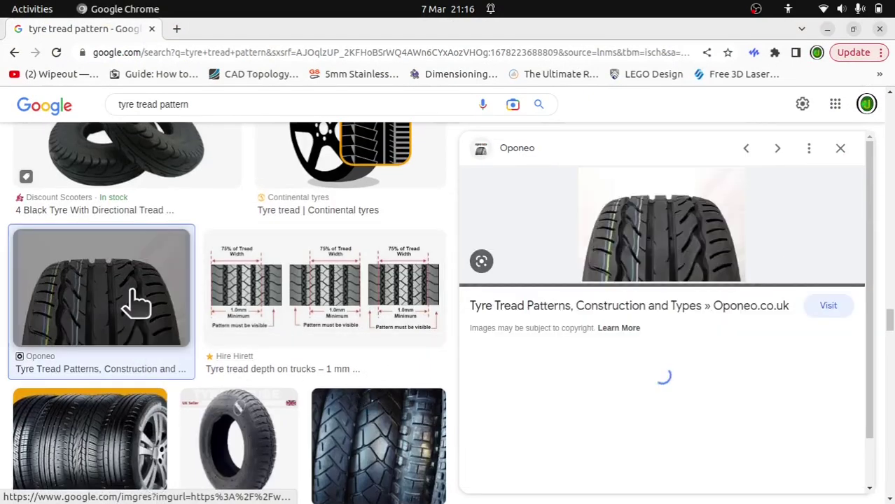
{"action": "scroll", "coordinate": [399, 379], "scroll_direction": "down", "scroll_amount": 10}
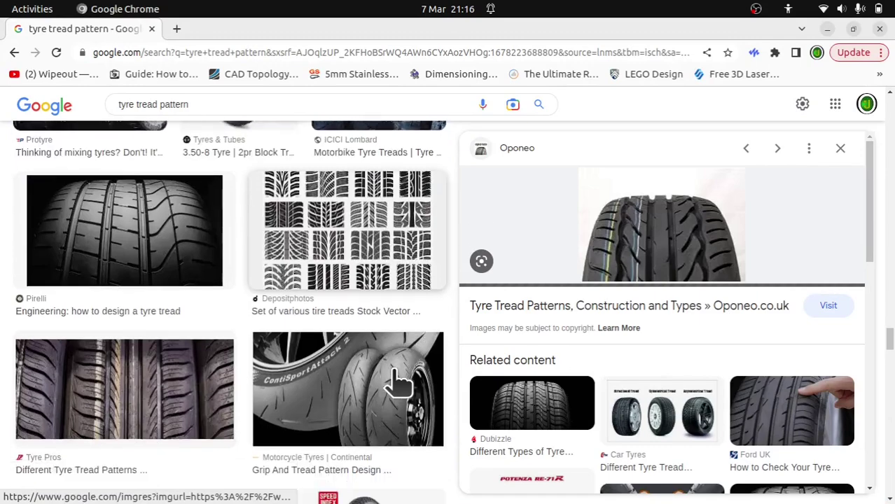
{"action": "scroll", "coordinate": [399, 382], "scroll_direction": "down", "scroll_amount": 10}
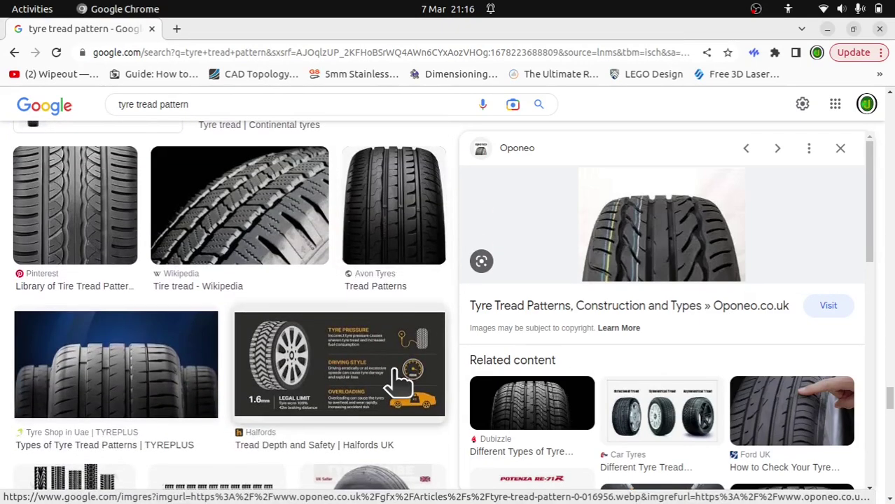
{"action": "scroll", "coordinate": [313, 313], "scroll_direction": "down", "scroll_amount": 5}
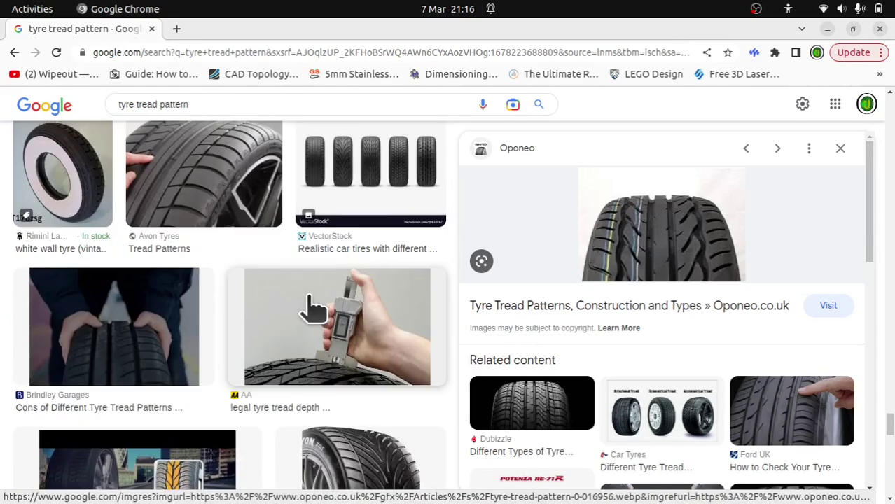
{"action": "scroll", "coordinate": [313, 309], "scroll_direction": "down", "scroll_amount": 10}
{"action": "scroll", "coordinate": [313, 308], "scroll_direction": "down", "scroll_amount": 3}
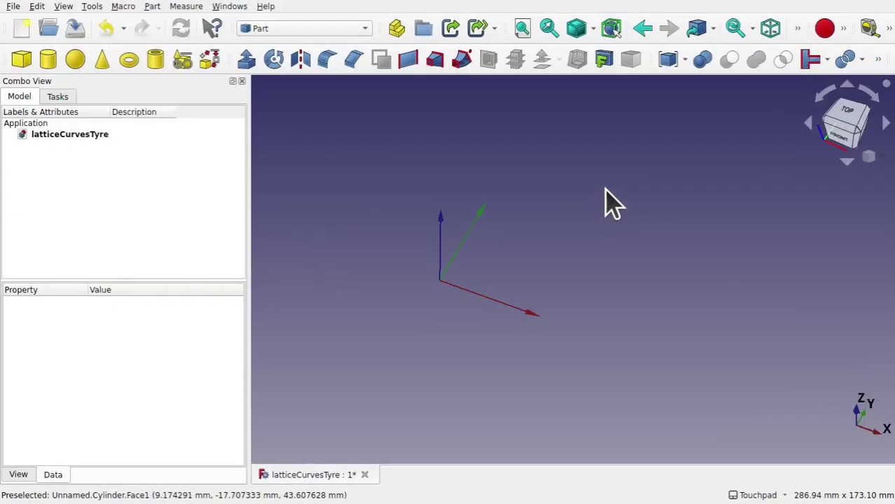
Start a tube primitive in the latticeCurvesTyre document with outer radius 80 mm, inner radius 75 mm and height 25 mm
{"action": "left_click", "coordinate": [166, 64]}
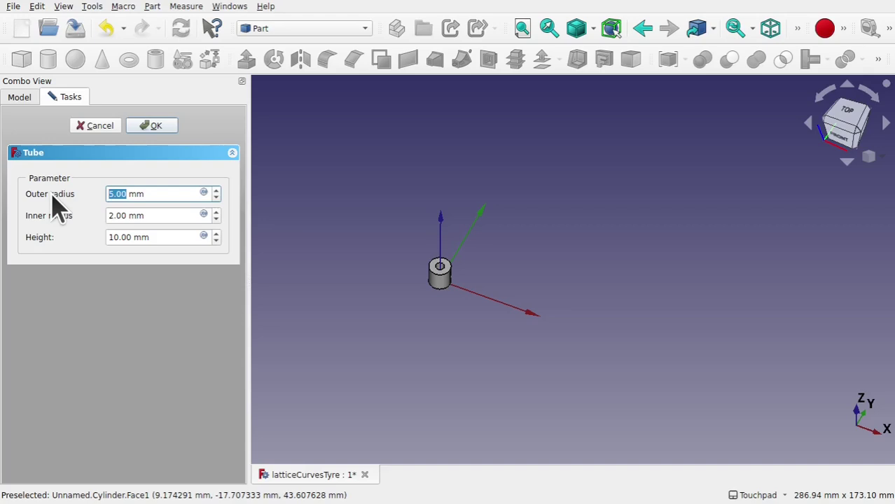
{"action": "left_click", "coordinate": [135, 216]}
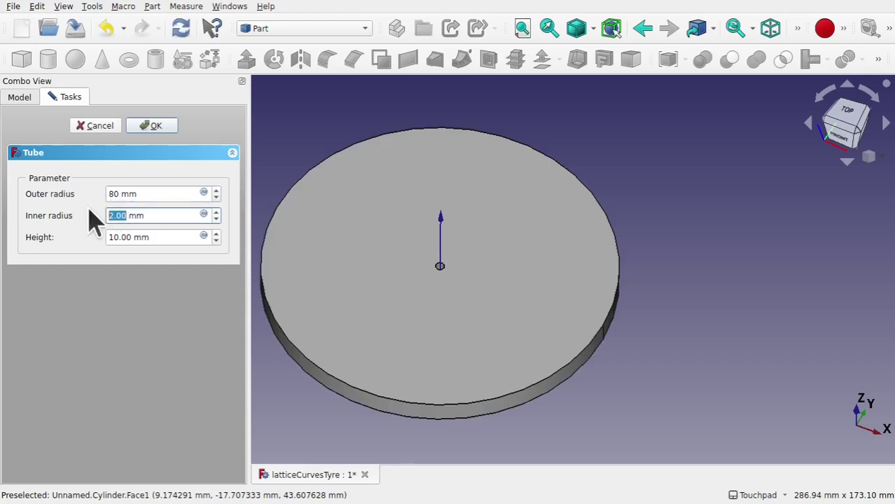
{"action": "key", "text": "Tab"}
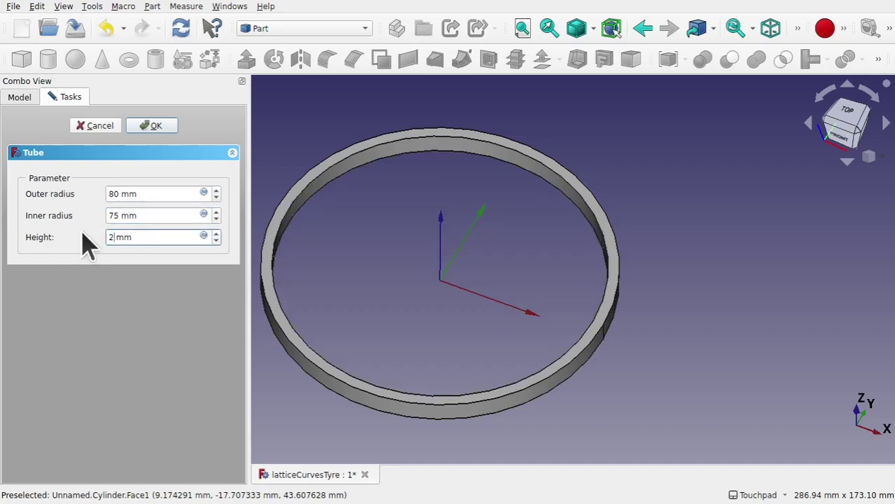
{"action": "left_click", "coordinate": [413, 266]}
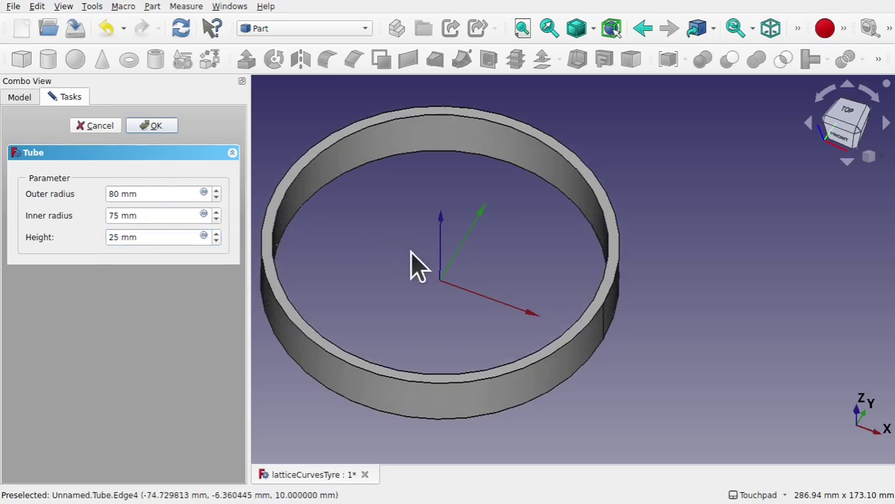
{"action": "left_click_drag", "start_coordinate": [399, 287], "coordinate": [147, 287], "text": "alt"}
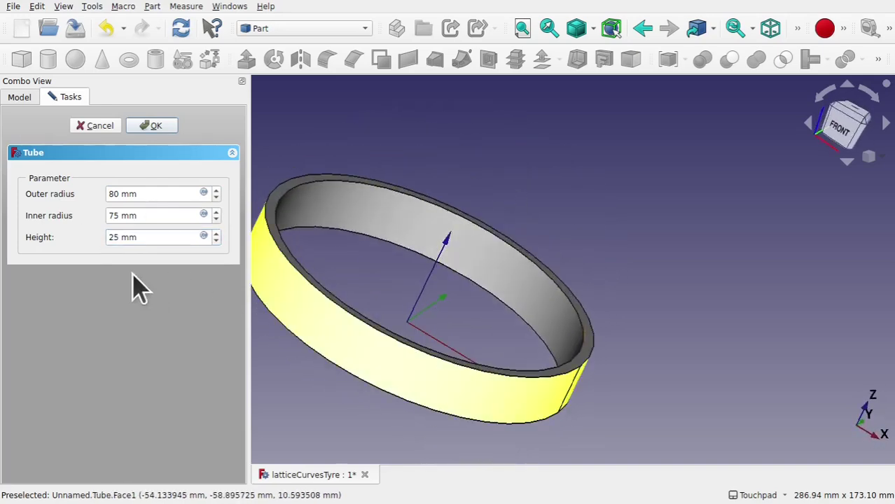
Set the tube's height to 50 mm and finish creating it
{"action": "left_click_drag", "start_coordinate": [120, 238], "coordinate": [94, 234]}
{"action": "left_click", "coordinate": [376, 204]}
{"action": "left_click_drag", "start_coordinate": [376, 204], "coordinate": [431, 168], "text": "alt"}
{"action": "left_click", "coordinate": [432, 280]}
{"action": "left_click_drag", "start_coordinate": [431, 284], "coordinate": [461, 222], "text": "alt"}
{"action": "left_click", "coordinate": [164, 126]}
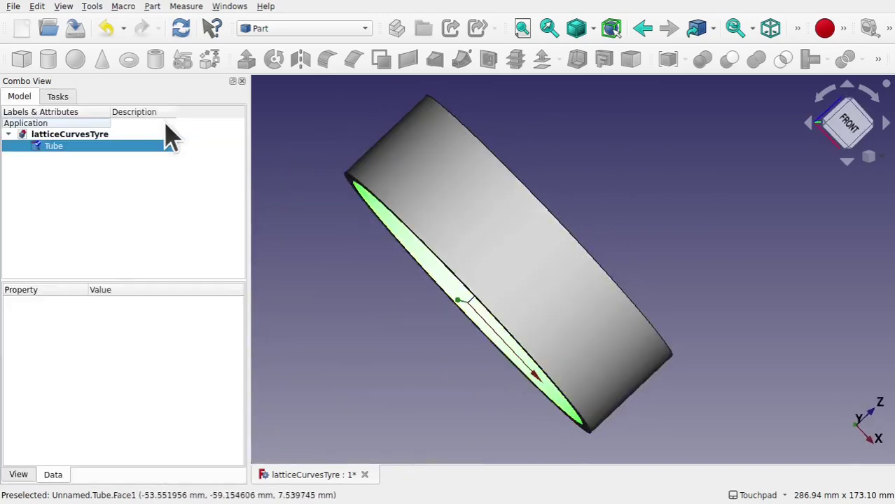
Map a sketch onto the tube's outer cylindrical face with the Curves workbench's sketch-on-surface command
{"action": "left_click_drag", "start_coordinate": [324, 159], "coordinate": [294, 218], "text": "alt"}
{"action": "left_click", "coordinate": [450, 186]}
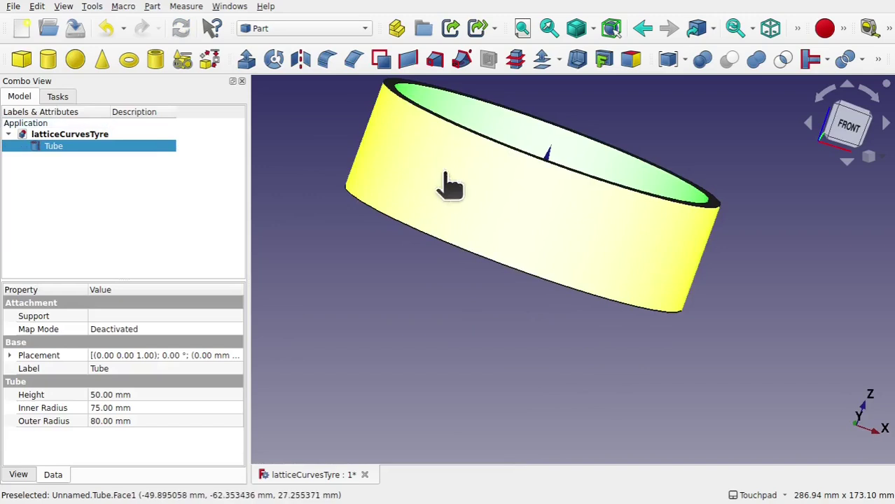
{"action": "left_click_drag", "start_coordinate": [442, 180], "coordinate": [466, 344], "text": "alt"}
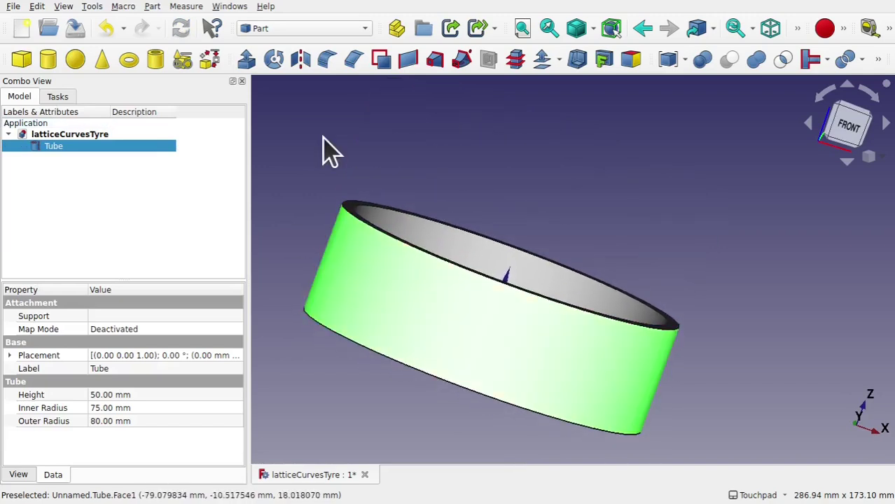
{"action": "left_click", "coordinate": [284, 29]}
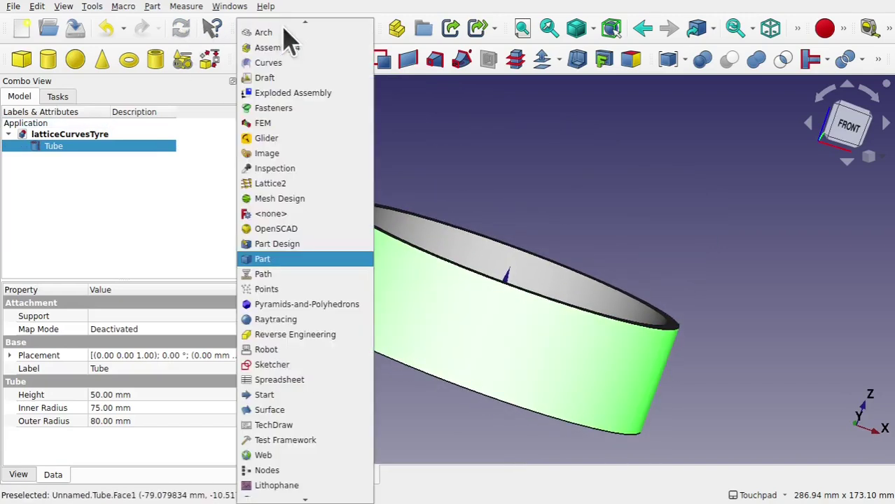
{"action": "left_click", "coordinate": [276, 65]}
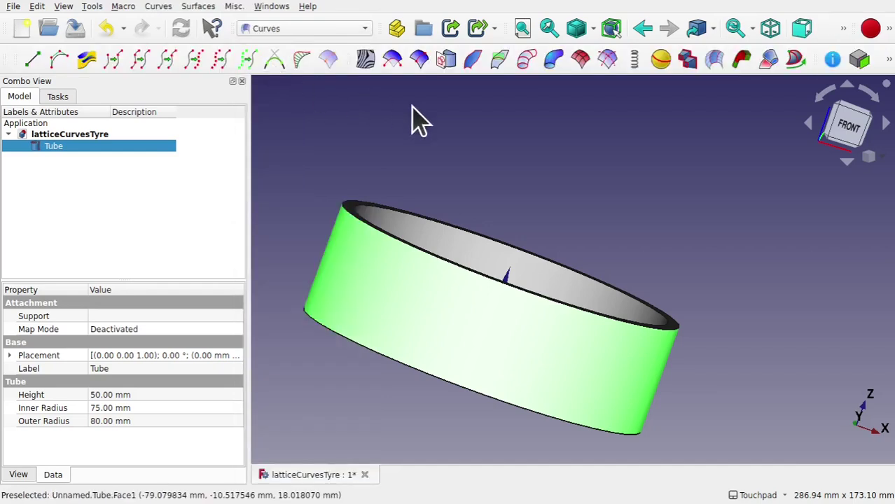
{"action": "left_click", "coordinate": [509, 175]}
{"action": "left_click", "coordinate": [381, 310]}
{"action": "left_click", "coordinate": [446, 61]}
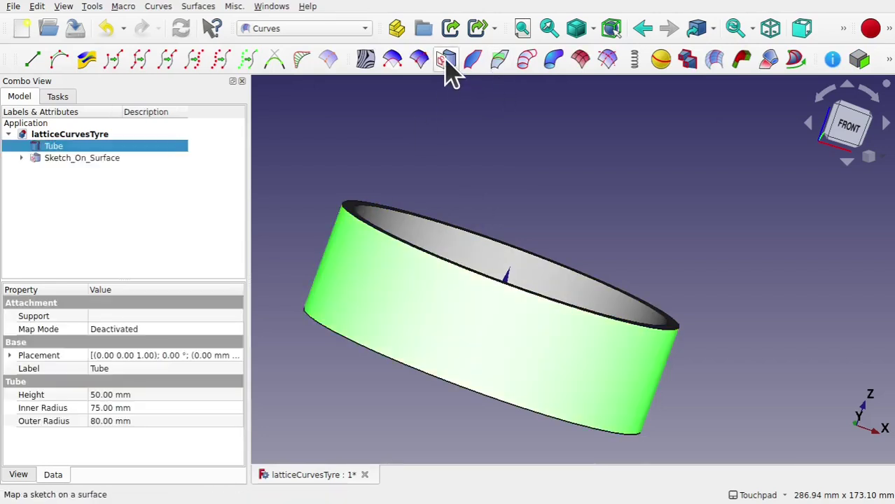
Rename the Sketch_On_Surface object as Scaffold
{"action": "left_click", "coordinate": [89, 159]}
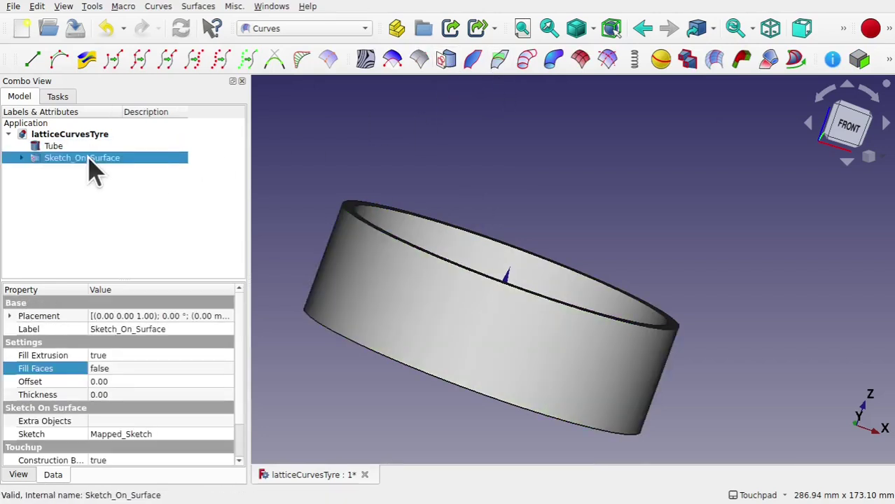
{"action": "right_click", "coordinate": [89, 165]}
{"action": "left_click", "coordinate": [168, 488]}
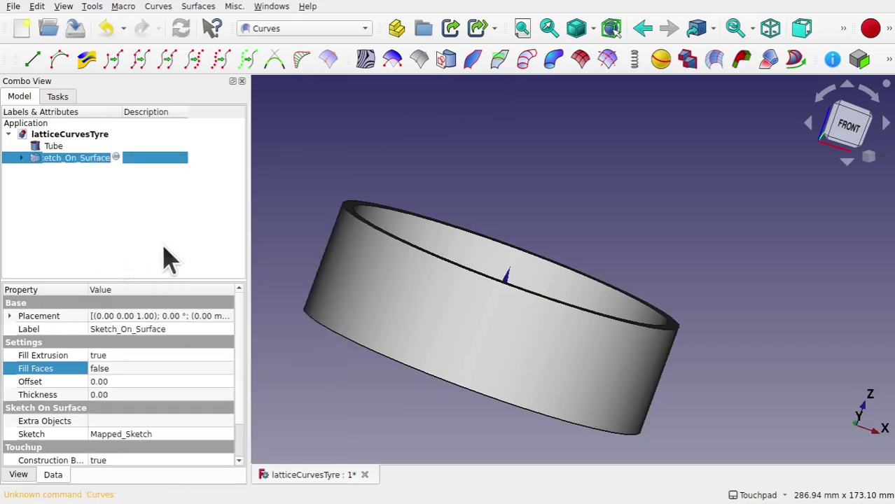
{"action": "type", "text": "Sca"}
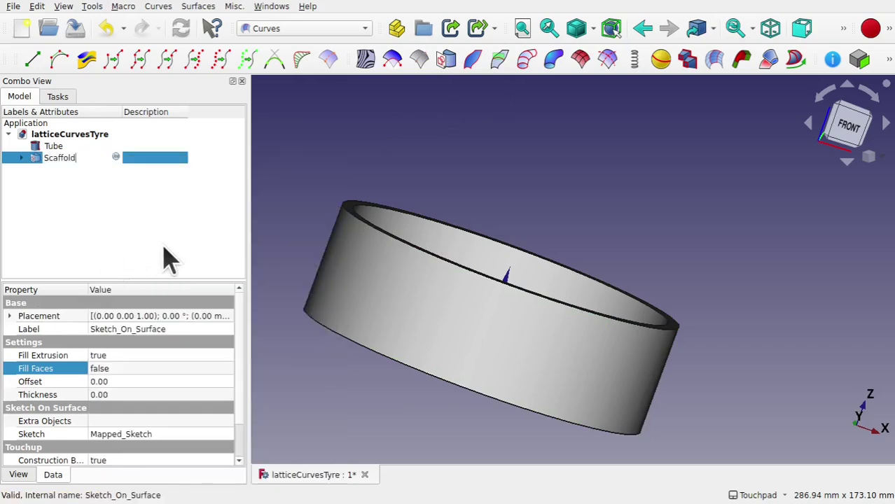
{"action": "type", "text": "ffold"}
{"action": "key", "text": "Return"}
Rename the Mapped_Sketch inside Scaffold as Scaffold_Mapped_Sketch
{"action": "left_click", "coordinate": [21, 158]}
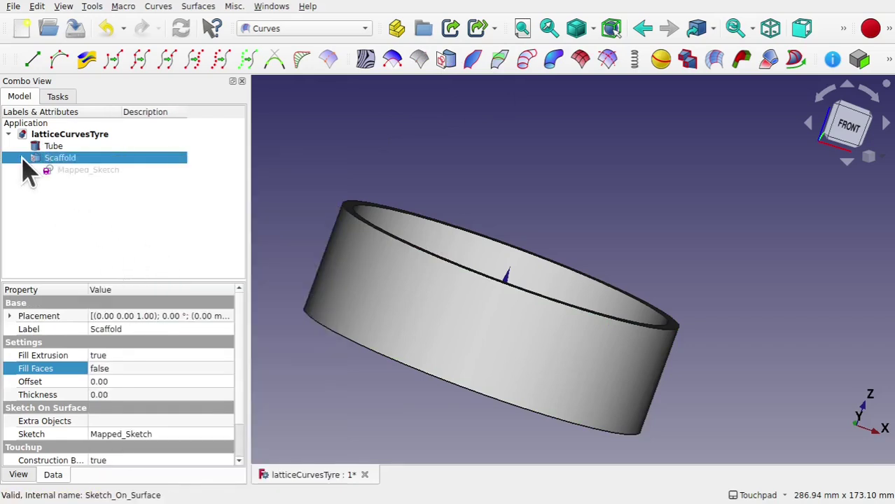
{"action": "left_click", "coordinate": [85, 170]}
{"action": "right_click", "coordinate": [81, 179]}
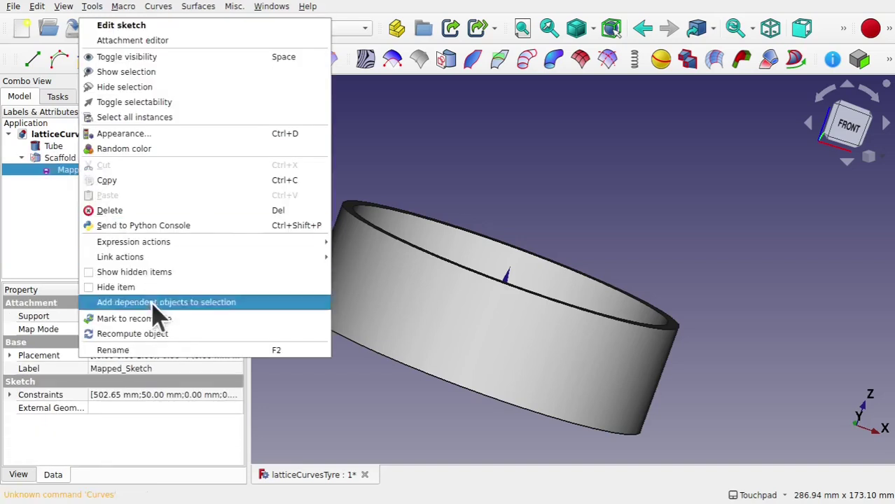
{"action": "left_click", "coordinate": [165, 352]}
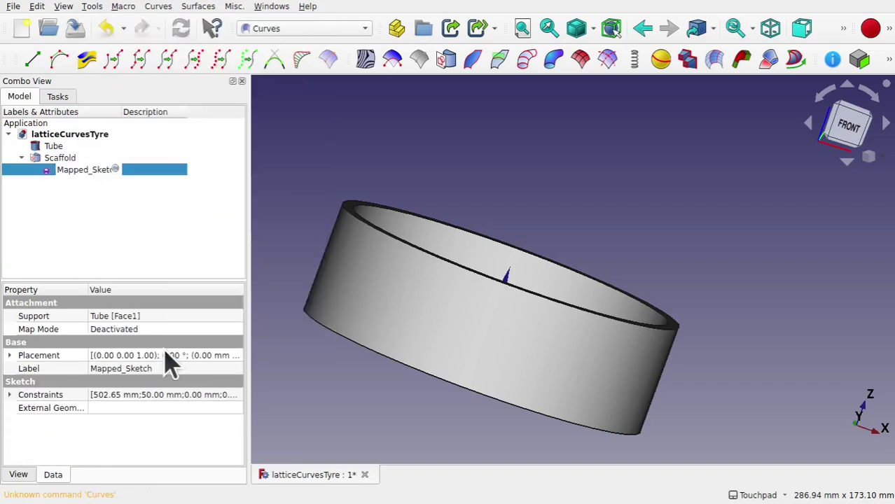
{"action": "type", "text": "Scaffold_Mapp"}
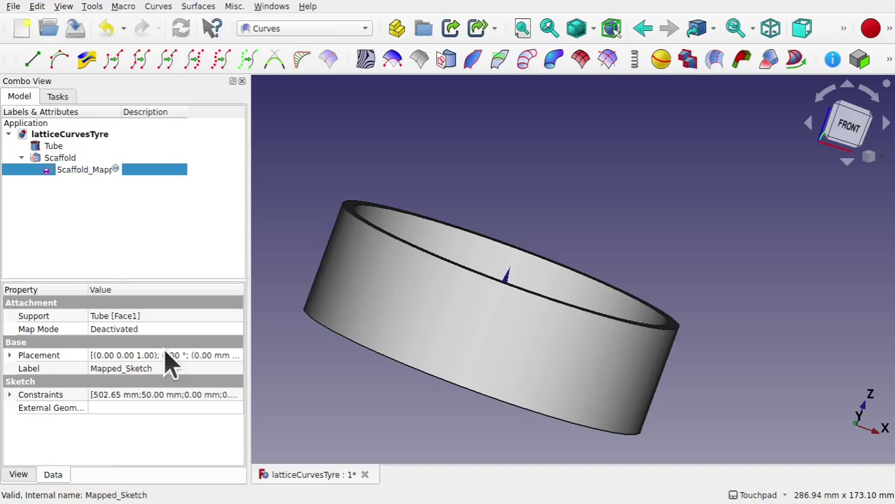
{"action": "type", "text": "_"}
{"action": "key", "text": "Return"}
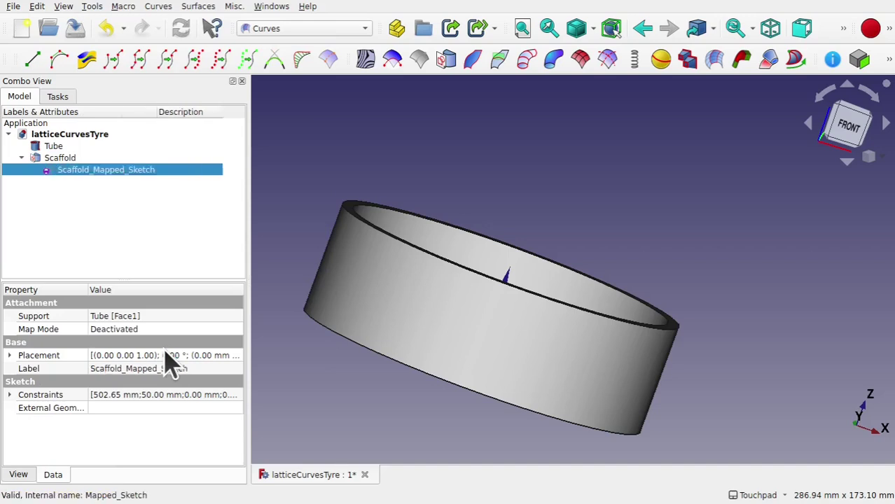
Hide Scaffold, show Scaffold_Mapped_Sketch, and trace a rectangle in that sketch between opposite corners of the unrolled face boundary
{"action": "left_click", "coordinate": [71, 159]}
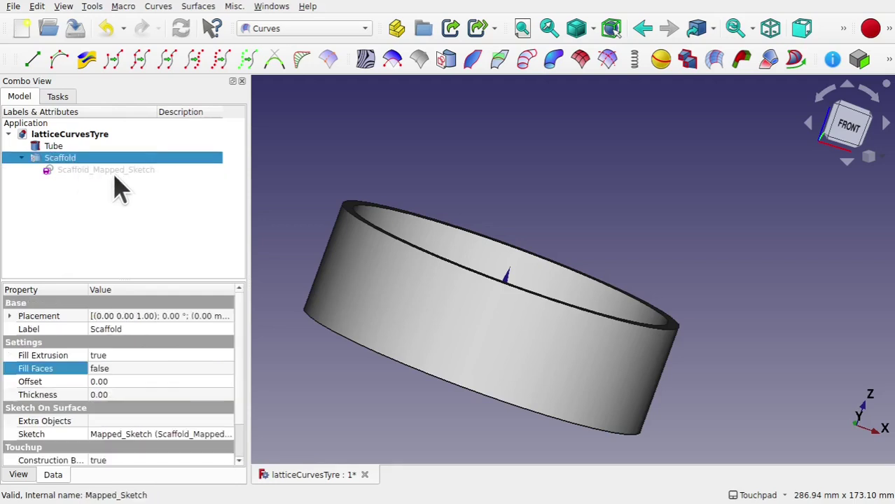
{"action": "left_click", "coordinate": [112, 171]}
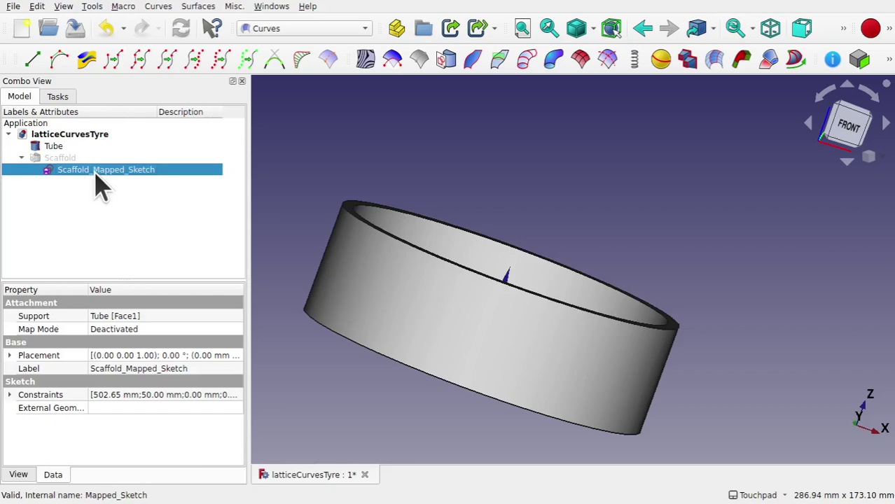
{"action": "double_click", "coordinate": [95, 175]}
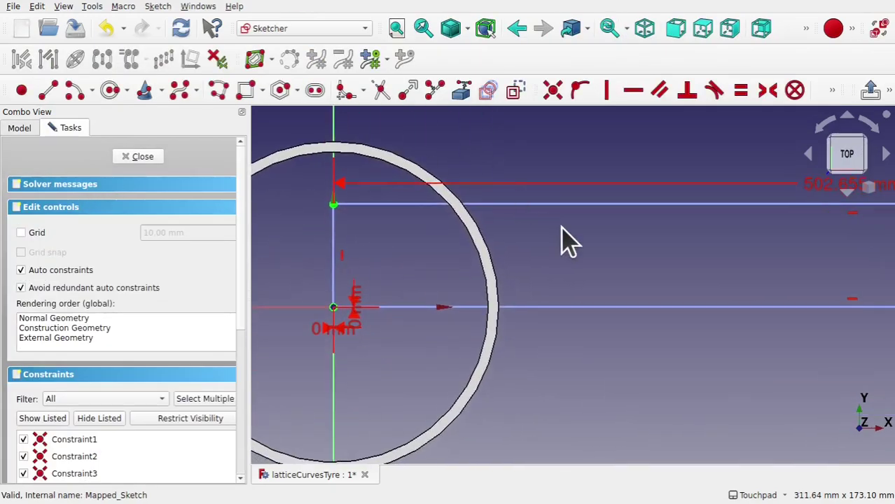
{"action": "scroll", "coordinate": [561, 226], "scroll_direction": "down", "scroll_amount": 4}
{"action": "middle_click_drag", "start_coordinate": [514, 232], "coordinate": [503, 278]}
{"action": "scroll", "coordinate": [506, 292], "scroll_direction": "down", "scroll_amount": 3}
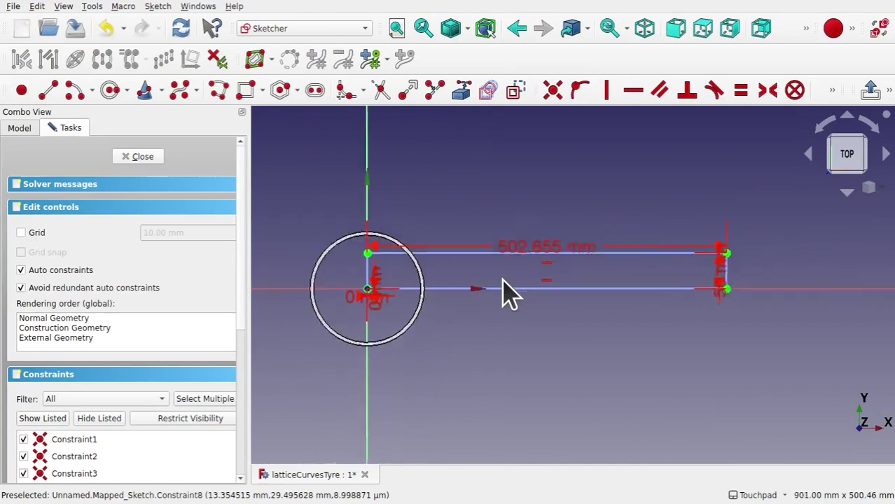
{"action": "left_click", "coordinate": [254, 96]}
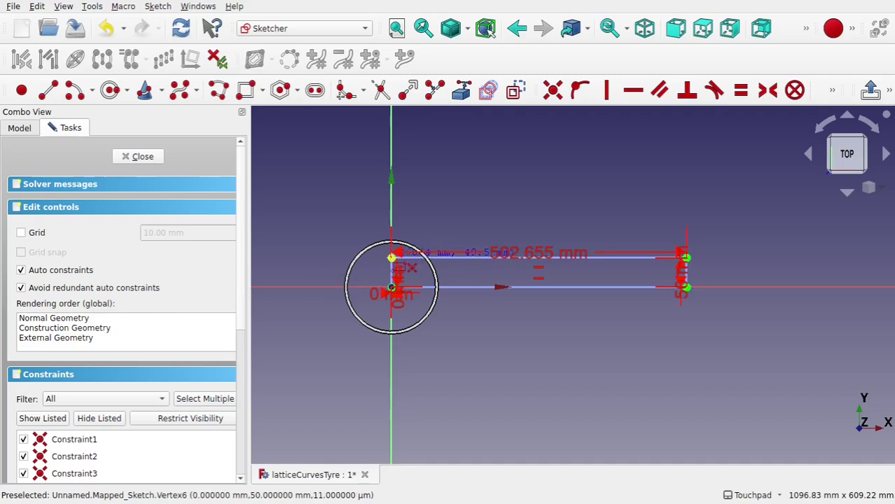
{"action": "left_click", "coordinate": [392, 258]}
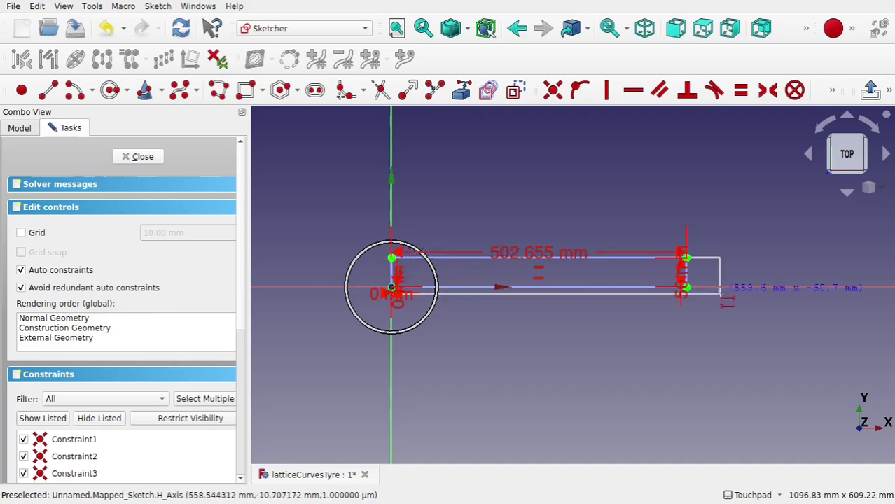
{"action": "left_click", "coordinate": [685, 287]}
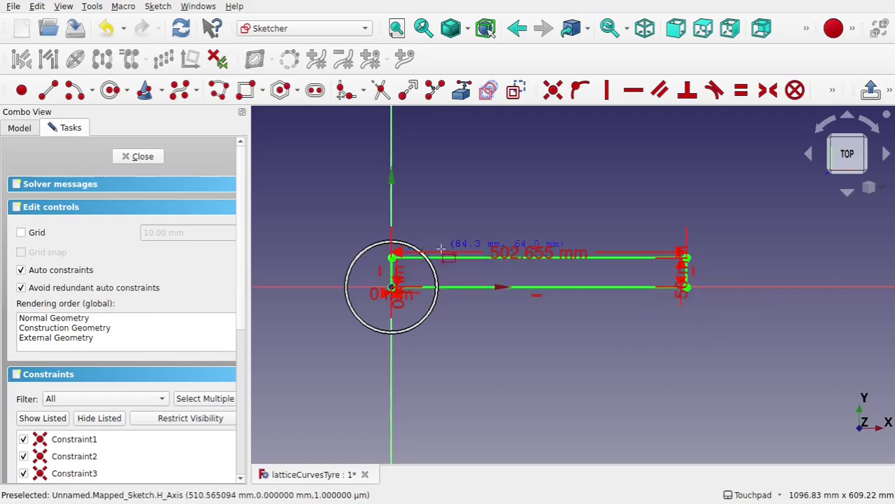
{"action": "left_click", "coordinate": [133, 157]}
Hide the Tube to leave only the Scaffold_Mapped_Sketch rectangle showing in the top view
{"action": "left_click", "coordinate": [105, 170]}
{"action": "scroll", "coordinate": [690, 350], "scroll_direction": "down", "scroll_amount": 5}
{"action": "mouse_move", "coordinate": [719, 299]}
{"action": "left_mouse_down"}
{"action": "mouse_move", "coordinate": [614, 372]}
{"action": "mouse_move", "coordinate": [724, 282]}
{"action": "mouse_move", "coordinate": [639, 299]}
{"action": "mouse_move", "coordinate": [585, 254]}
{"action": "mouse_move", "coordinate": [574, 286]}
{"action": "left_mouse_up"}
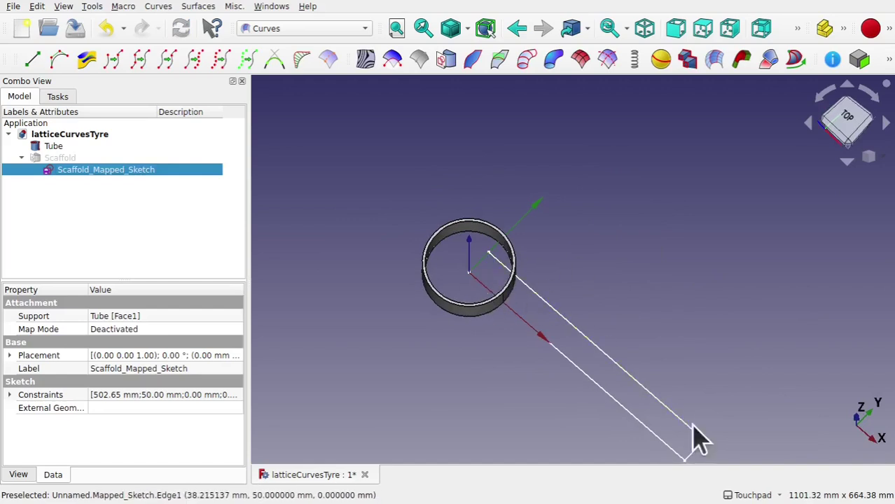
{"action": "left_click", "coordinate": [849, 126]}
{"action": "scroll", "coordinate": [495, 310], "scroll_direction": "up", "scroll_amount": 3}
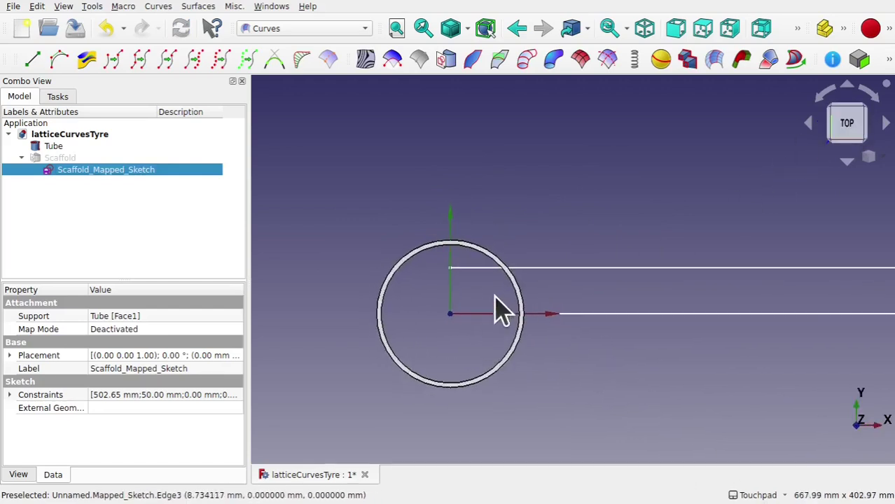
{"action": "scroll", "coordinate": [496, 310], "scroll_direction": "down", "scroll_amount": 1}
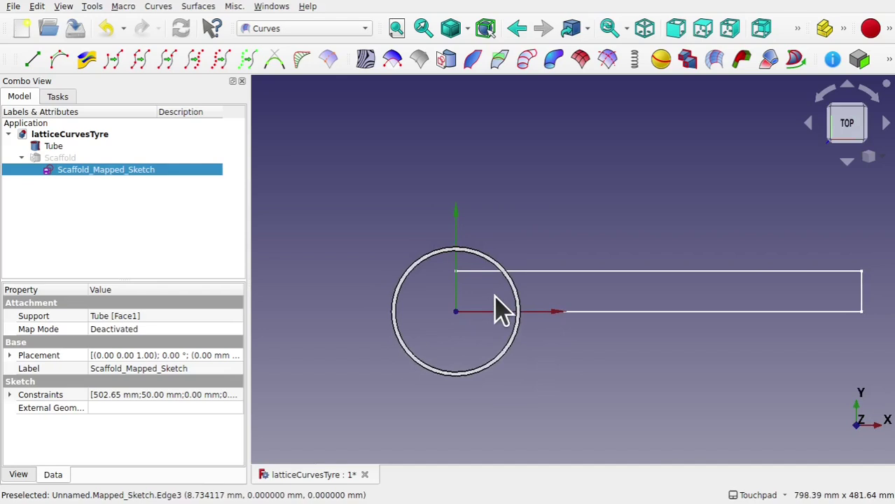
{"action": "left_click", "coordinate": [56, 147]}
{"action": "key", "text": "shift"}
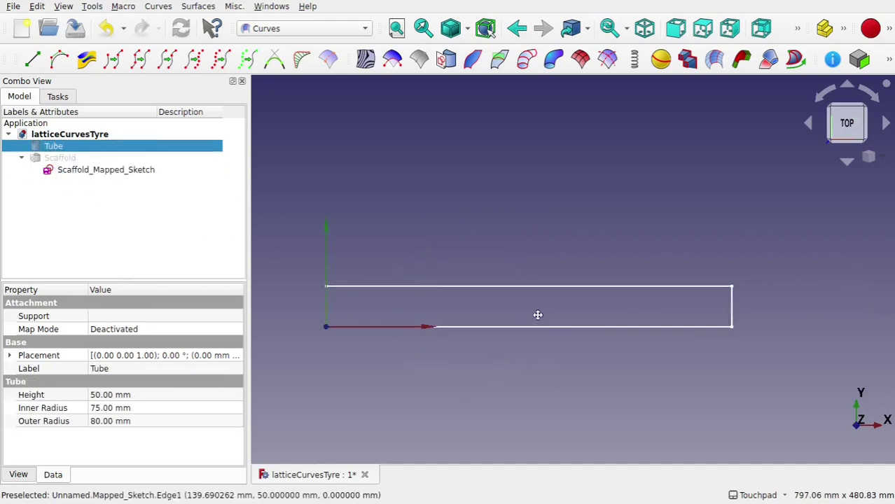
{"action": "scroll", "coordinate": [462, 302], "scroll_direction": "up", "scroll_amount": 2}
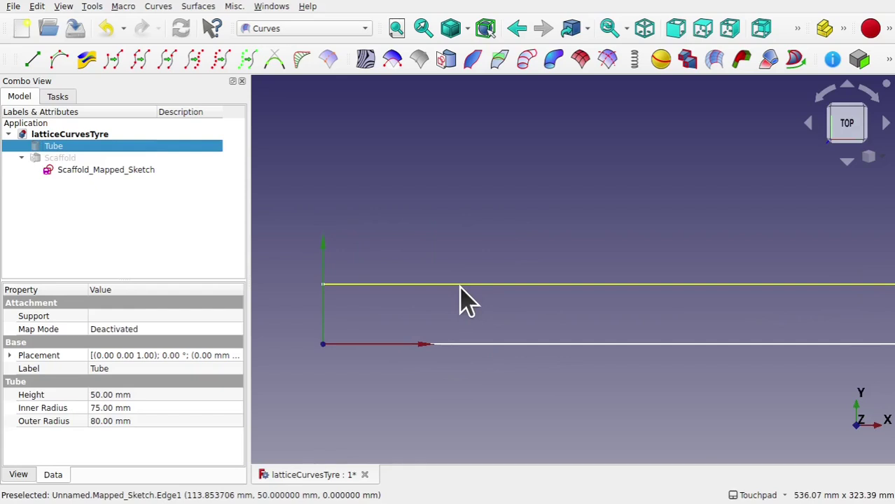
{"action": "left_click", "coordinate": [287, 28]}
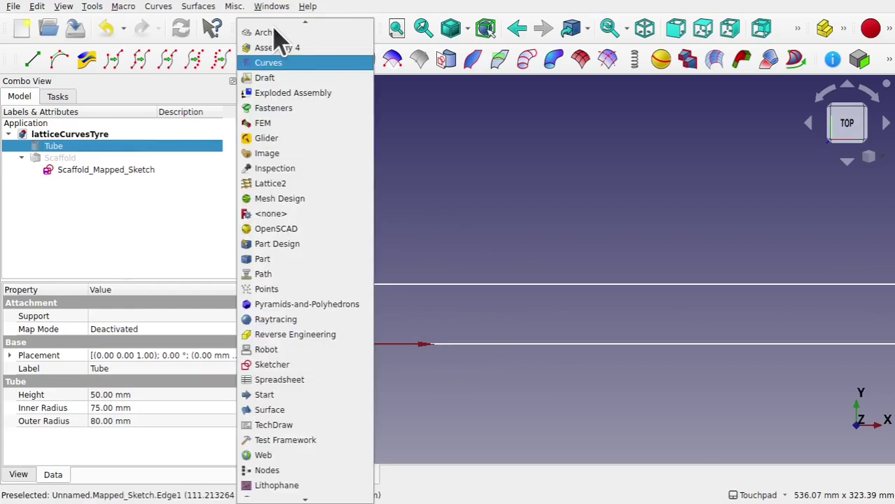
{"action": "left_click", "coordinate": [276, 155]}
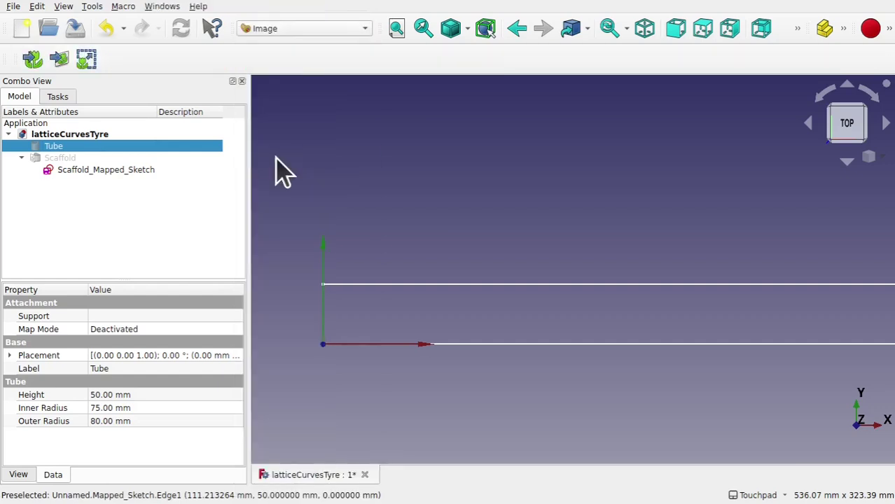
{"action": "left_click", "coordinate": [60, 62]}
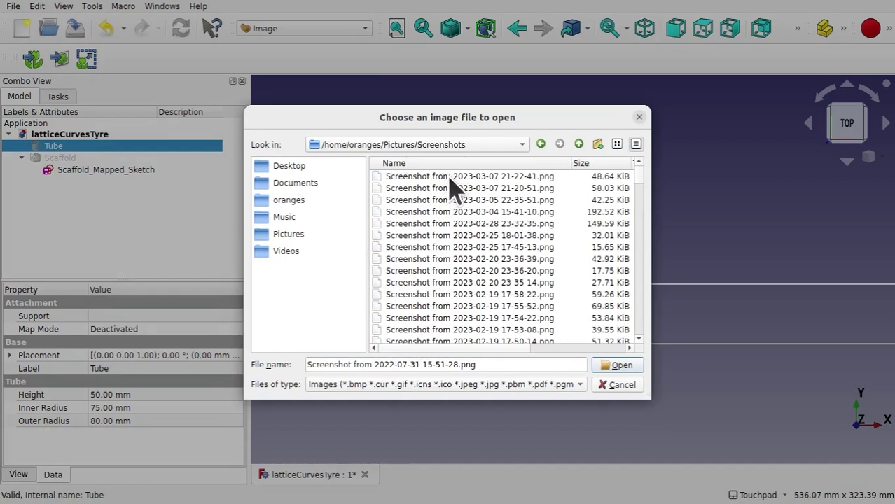
{"action": "left_click", "coordinate": [452, 178]}
{"action": "left_click", "coordinate": [620, 367]}
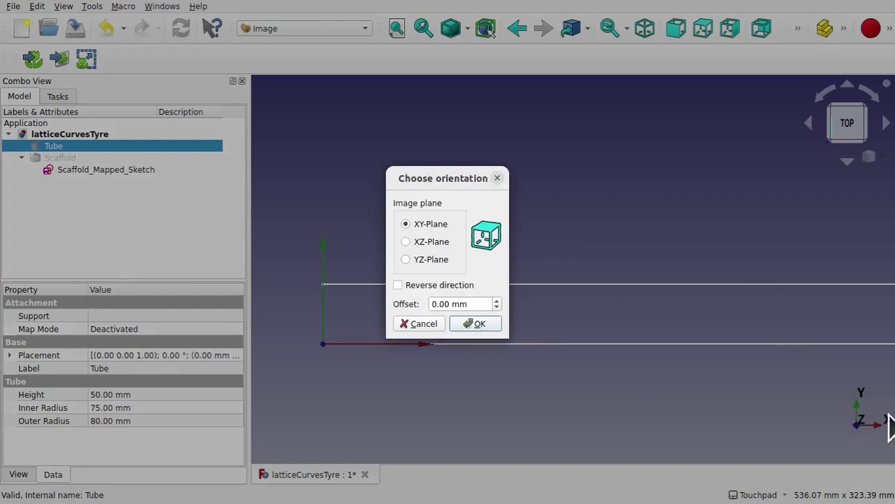
{"action": "left_click", "coordinate": [475, 325]}
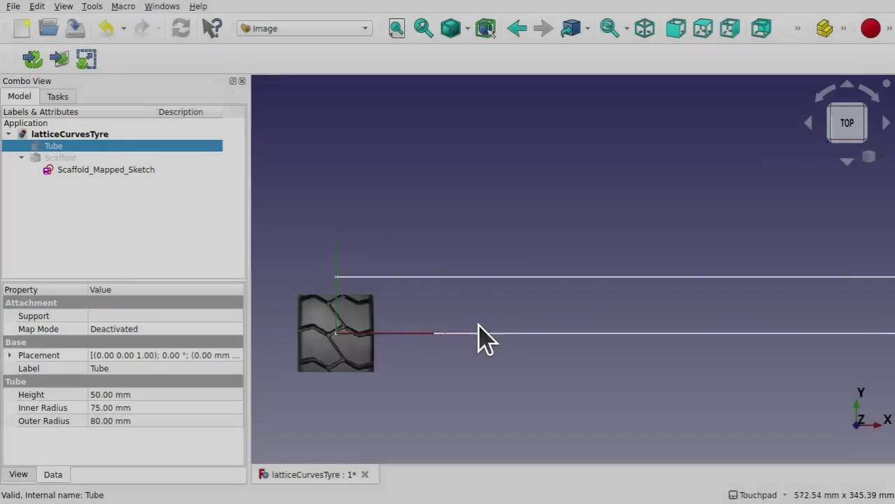
Rotate the tyre tread image plane 90° counterclockwise about the Z axis
{"action": "scroll", "coordinate": [420, 292], "scroll_direction": "up", "scroll_amount": 2}
{"action": "scroll", "coordinate": [421, 293], "scroll_direction": "up", "scroll_amount": 3}
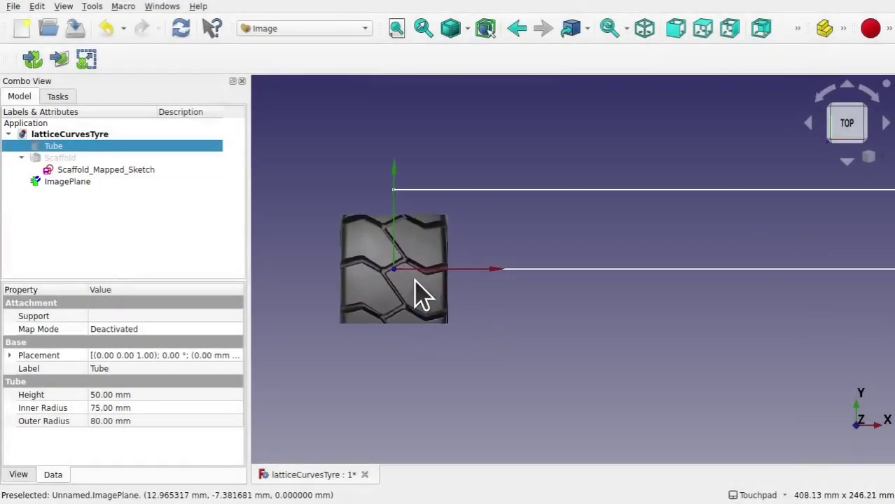
{"action": "left_click", "coordinate": [374, 304]}
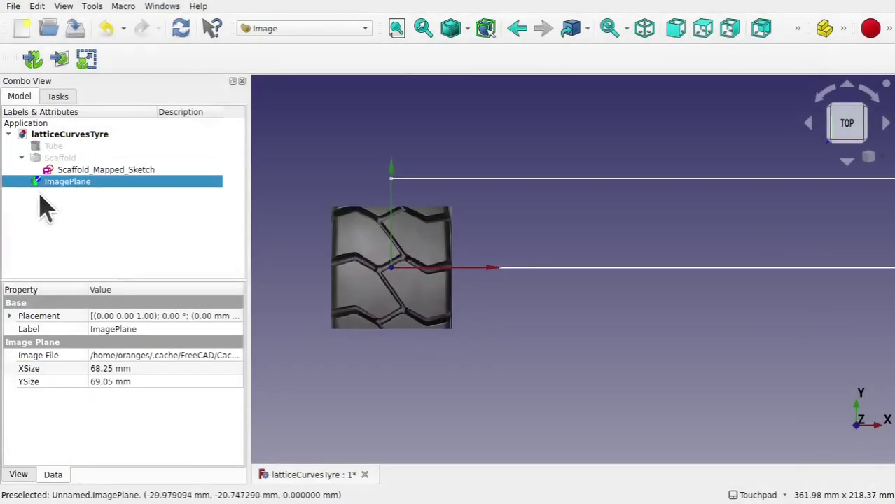
{"action": "right_click", "coordinate": [83, 184]}
{"action": "left_click", "coordinate": [87, 190]}
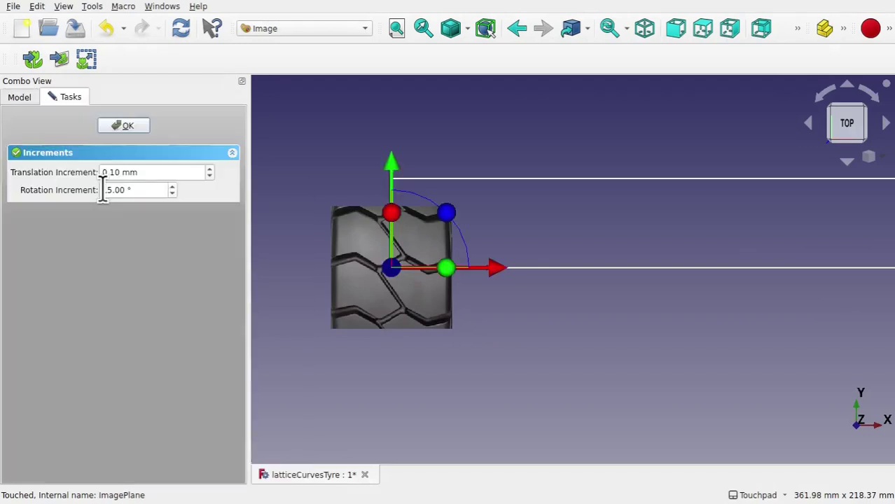
{"action": "left_click_drag", "start_coordinate": [446, 213], "coordinate": [343, 207]}
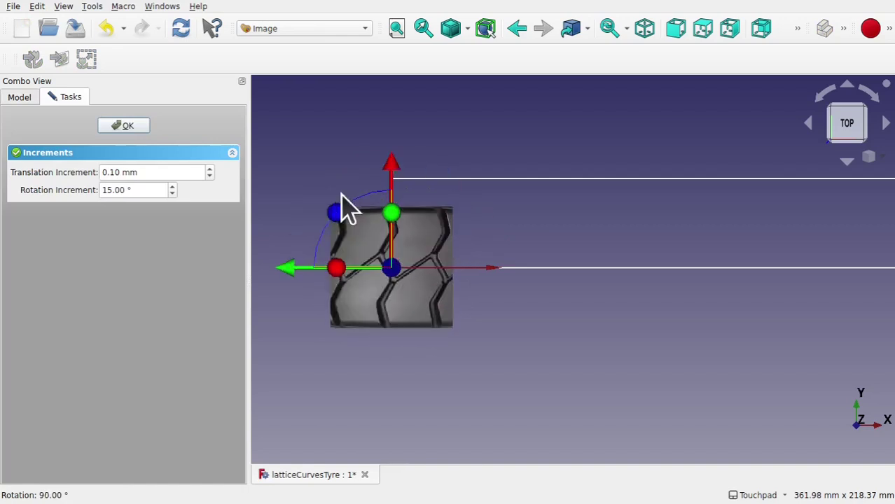
{"action": "left_click", "coordinate": [129, 126]}
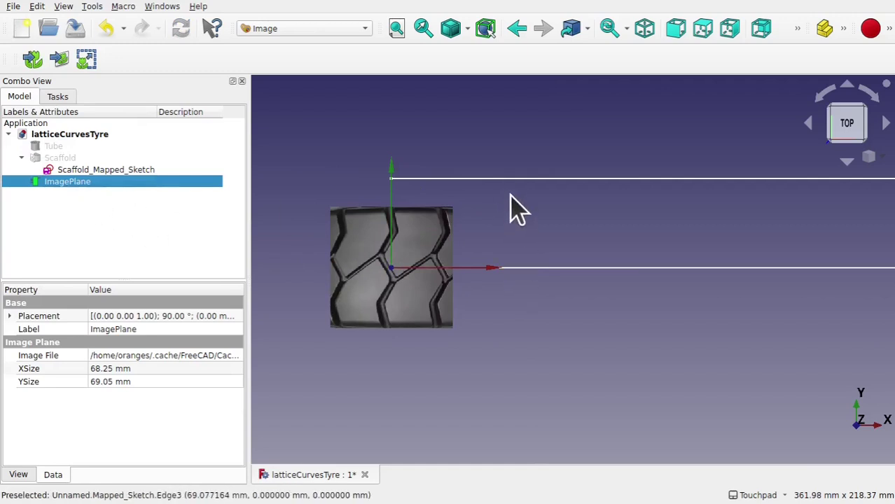
Move the tyre tread image plane 87.5 mm along the positive X axis, and turn off the axis cross
{"action": "scroll", "coordinate": [504, 195], "scroll_direction": "down", "scroll_amount": 1}
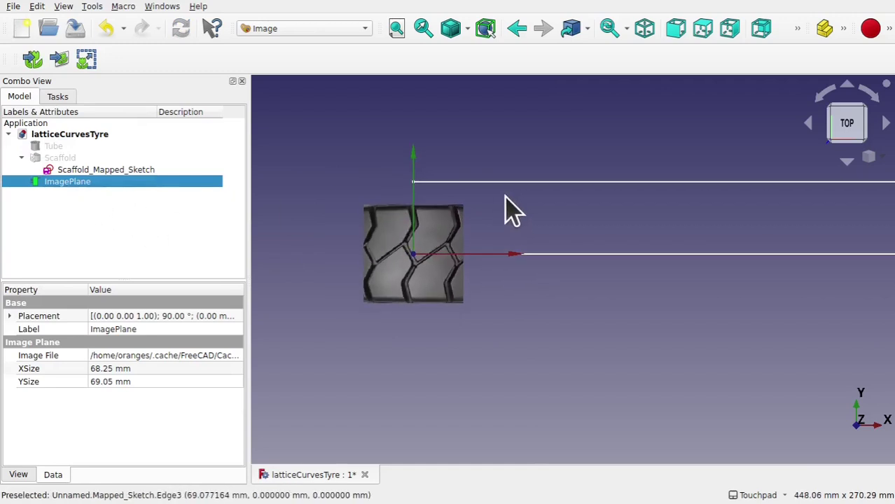
{"action": "right_click", "coordinate": [79, 199]}
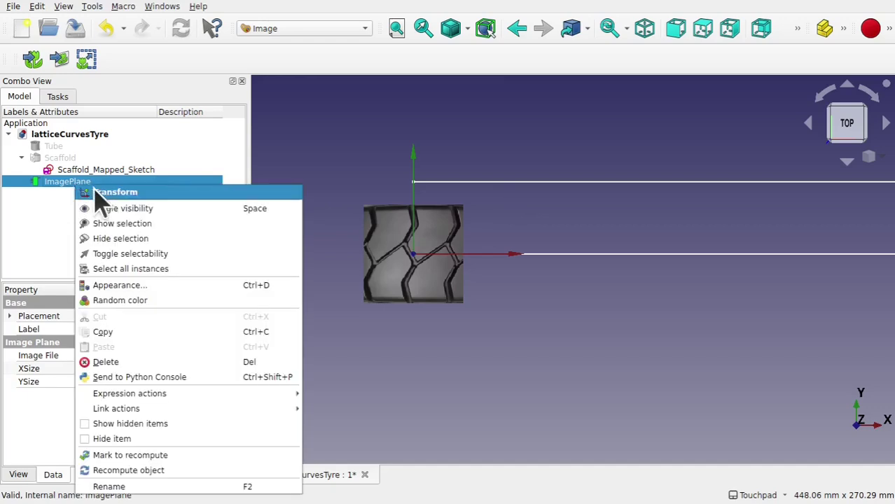
{"action": "left_click", "coordinate": [102, 193]}
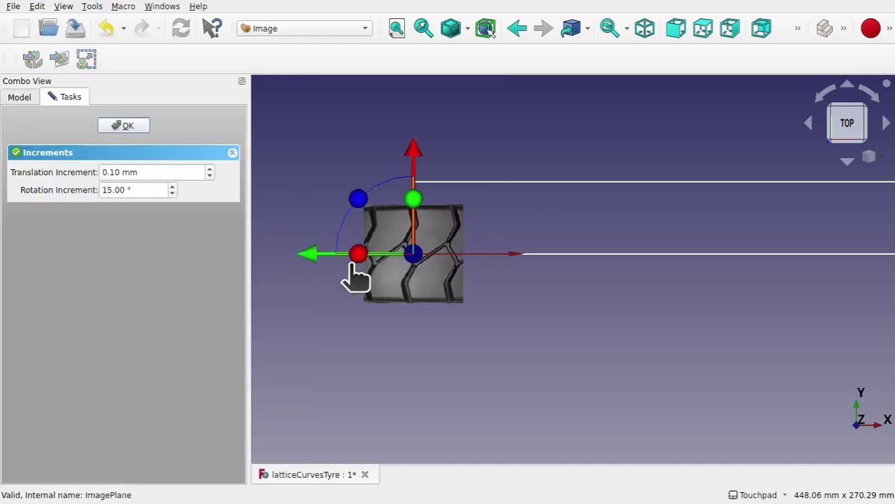
{"action": "left_click_drag", "start_coordinate": [318, 262], "coordinate": [415, 252]}
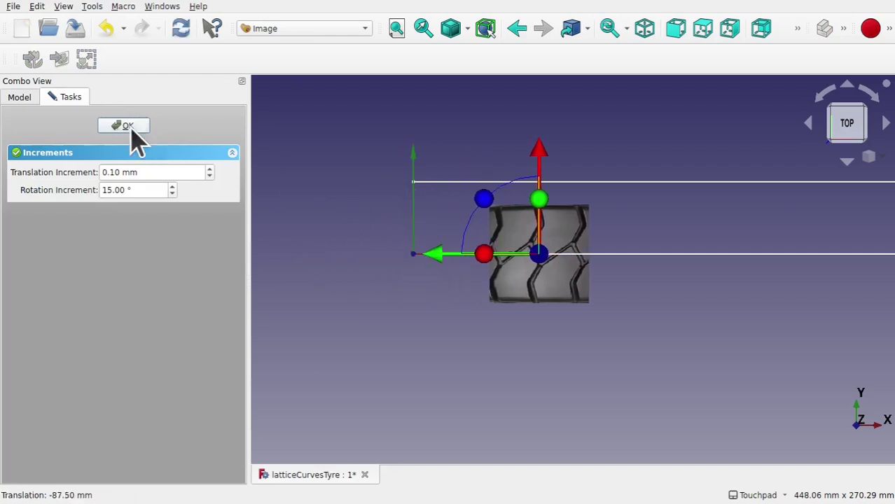
{"action": "left_click", "coordinate": [128, 126]}
{"action": "left_click", "coordinate": [64, 7]}
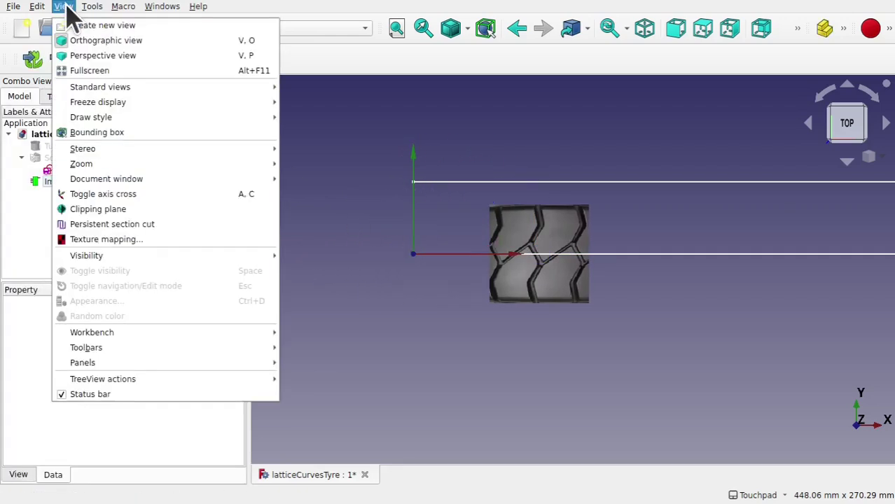
{"action": "left_click", "coordinate": [124, 194]}
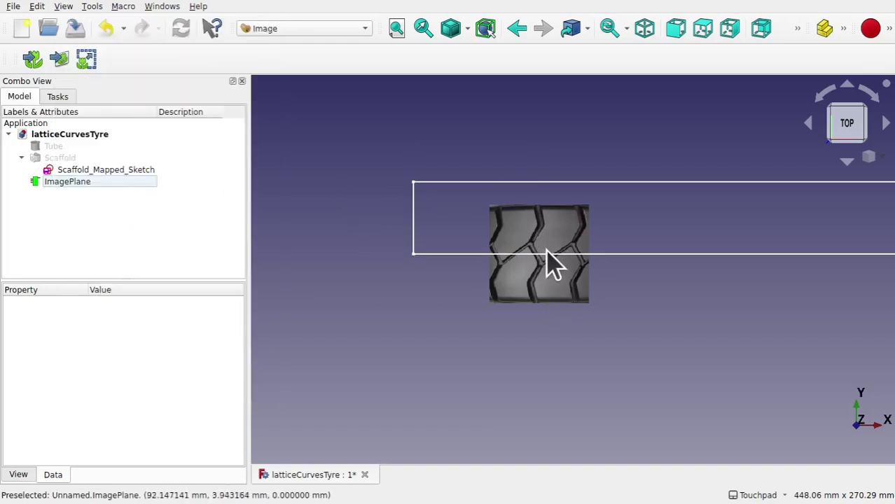
{"action": "scroll", "coordinate": [546, 259], "scroll_direction": "up", "scroll_amount": 1}
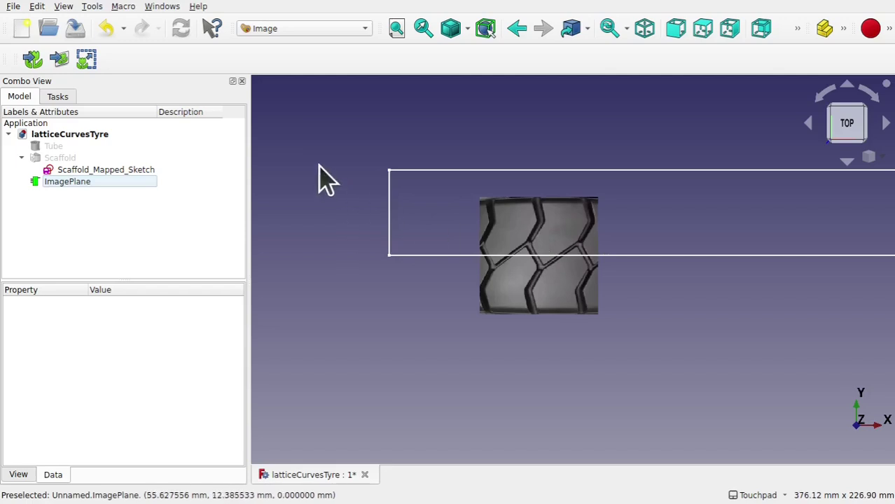
{"action": "left_click", "coordinate": [87, 60]}
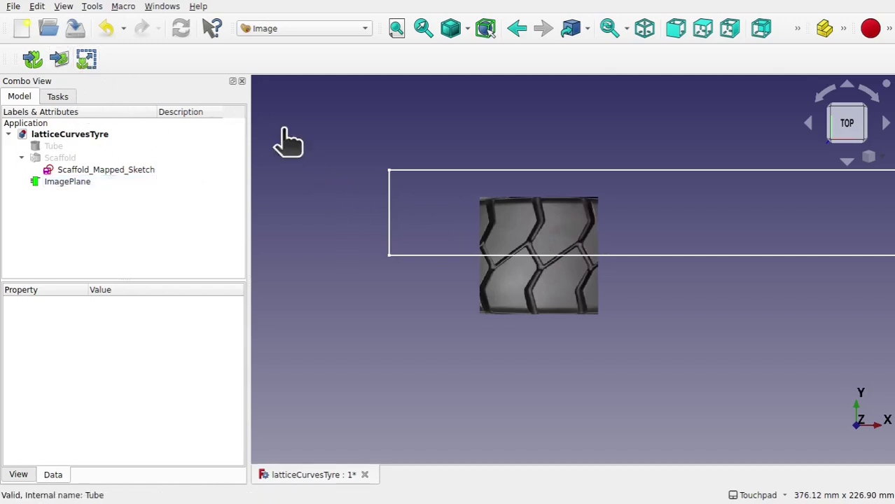
{"action": "left_click", "coordinate": [96, 67]}
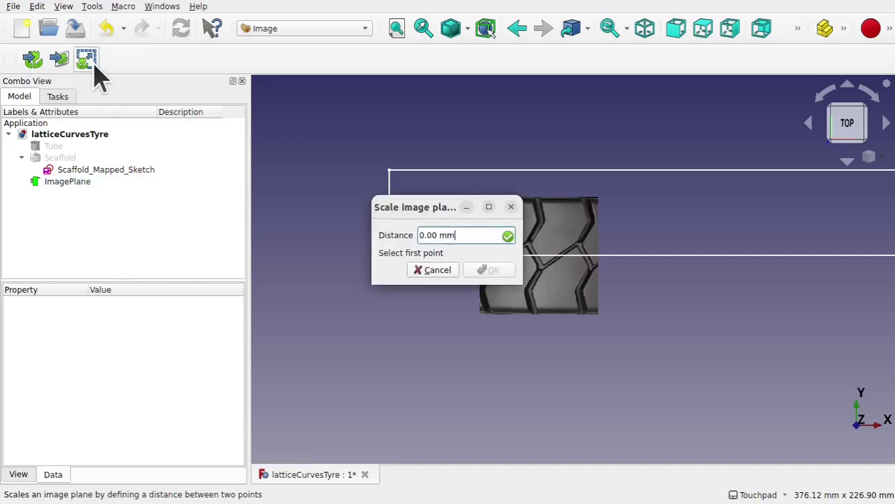
{"action": "left_click_drag", "start_coordinate": [434, 209], "coordinate": [318, 207]}
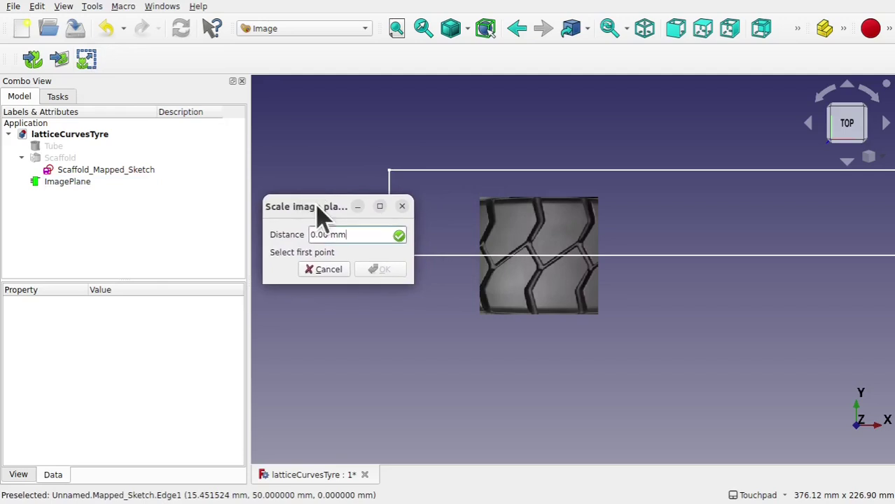
{"action": "left_click", "coordinate": [320, 272]}
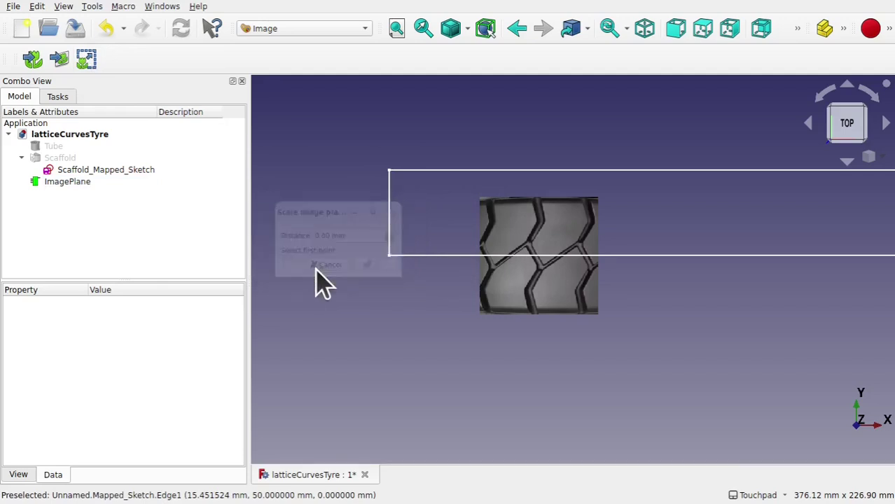
Open Scaffold_Mapped_Sketch, check the height dimension at the far end of the rectangle, and close the sketch
{"action": "left_click", "coordinate": [391, 229]}
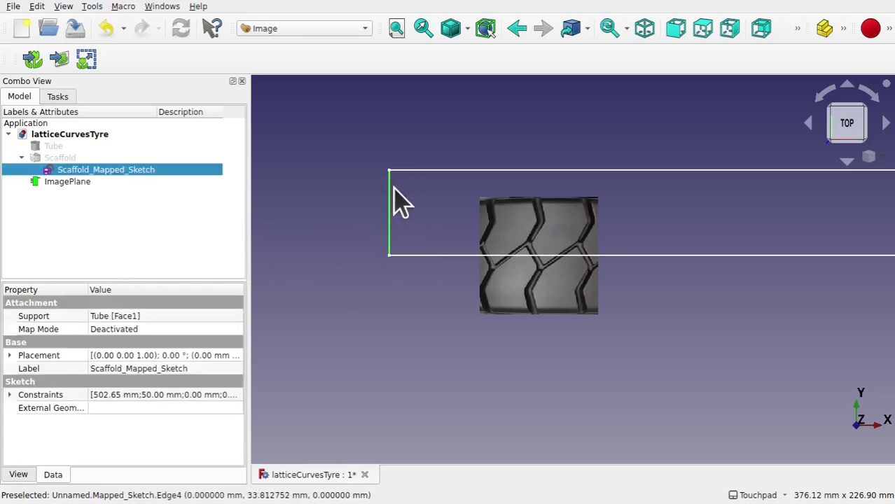
{"action": "left_click", "coordinate": [302, 199]}
{"action": "double_click", "coordinate": [150, 172]}
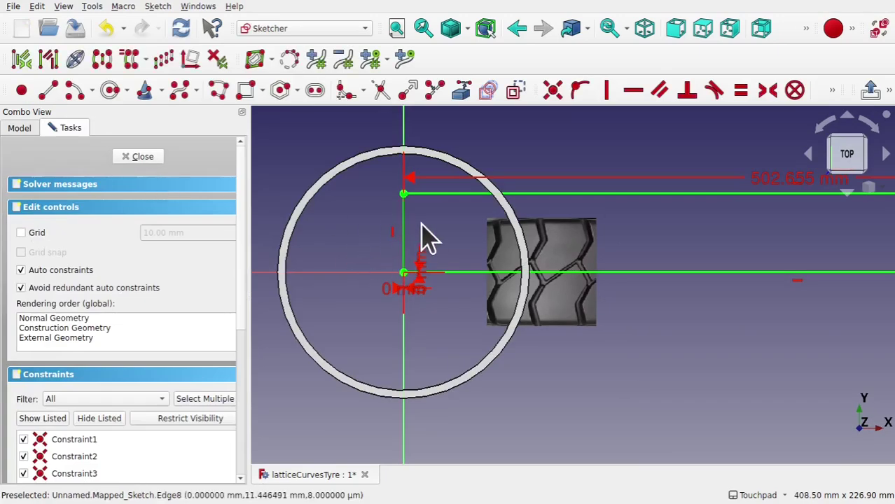
{"action": "scroll", "coordinate": [426, 236], "scroll_direction": "down", "scroll_amount": 5}
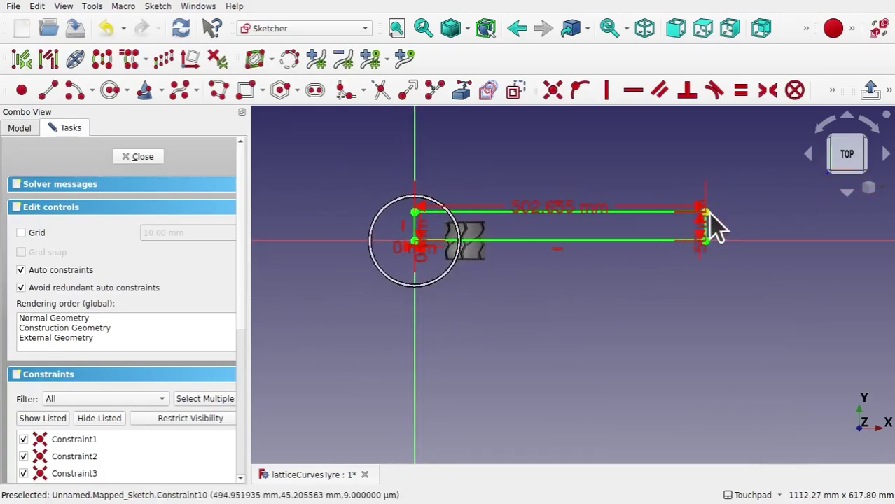
{"action": "scroll", "coordinate": [710, 229], "scroll_direction": "up", "scroll_amount": 4}
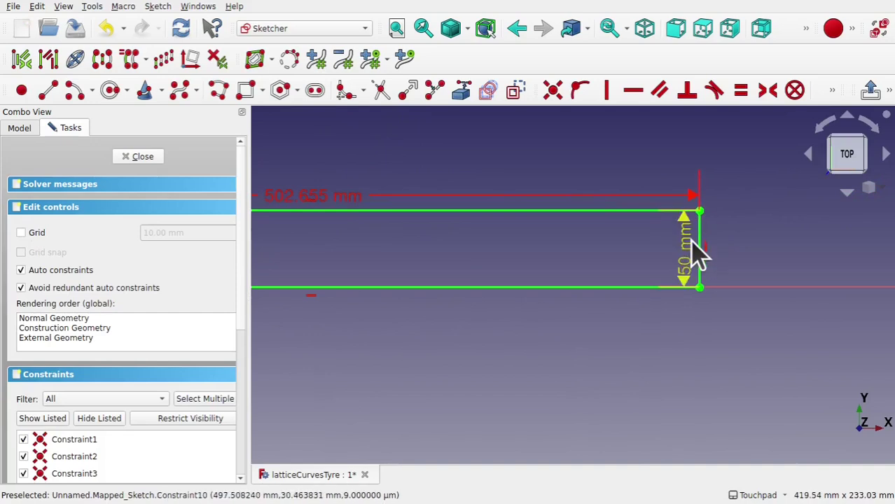
{"action": "left_click", "coordinate": [140, 157]}
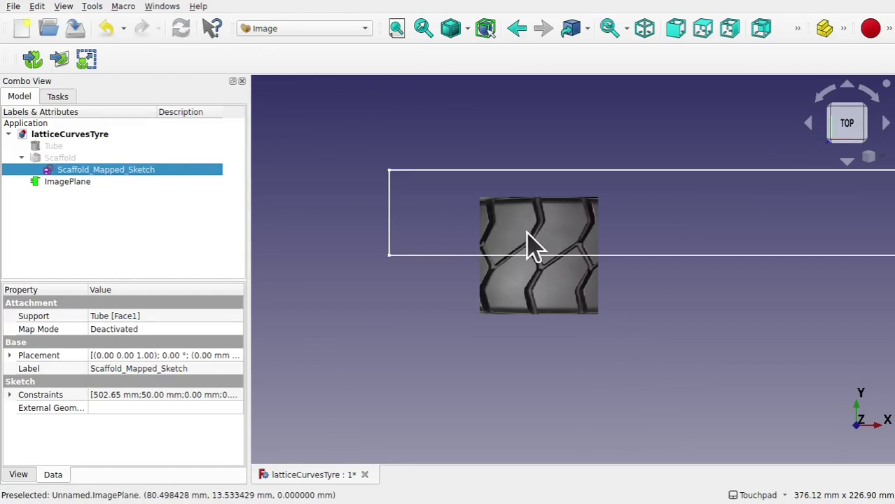
Scale the tread image plane by picking both ends of its vertical edge nearest the origin and setting that distance to 50 mm
{"action": "left_click", "coordinate": [79, 185]}
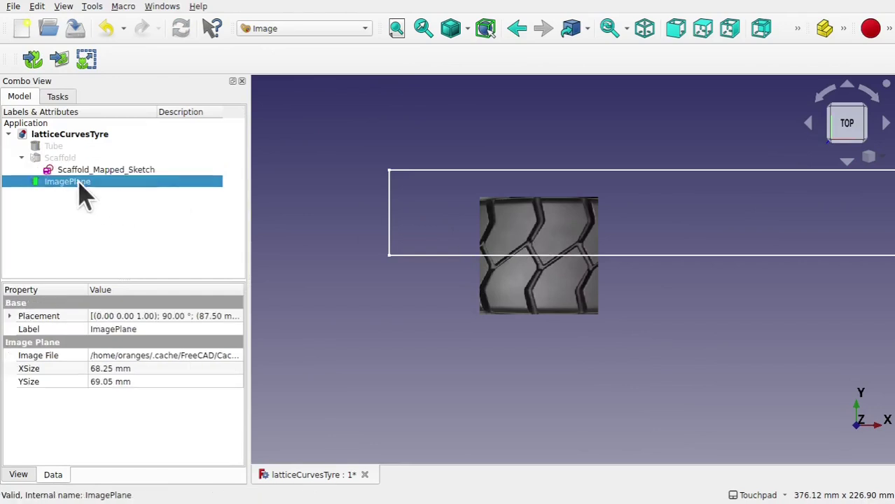
{"action": "left_click", "coordinate": [85, 60]}
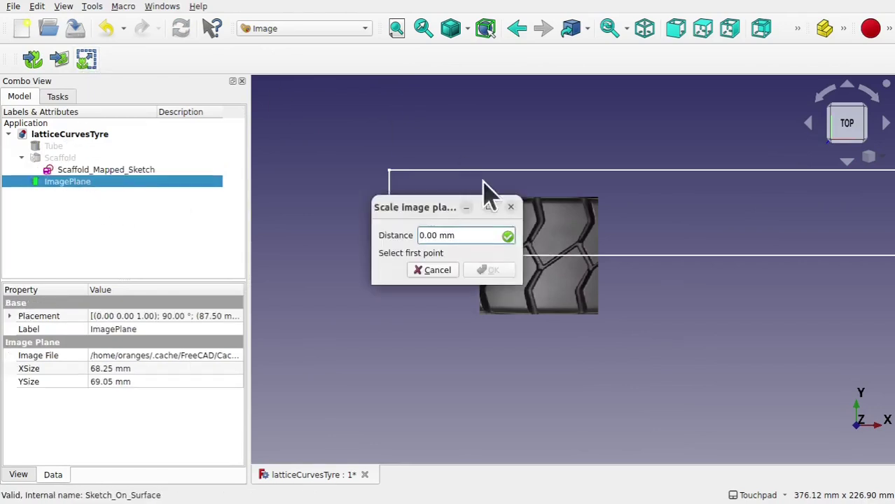
{"action": "left_click_drag", "start_coordinate": [433, 203], "coordinate": [330, 196]}
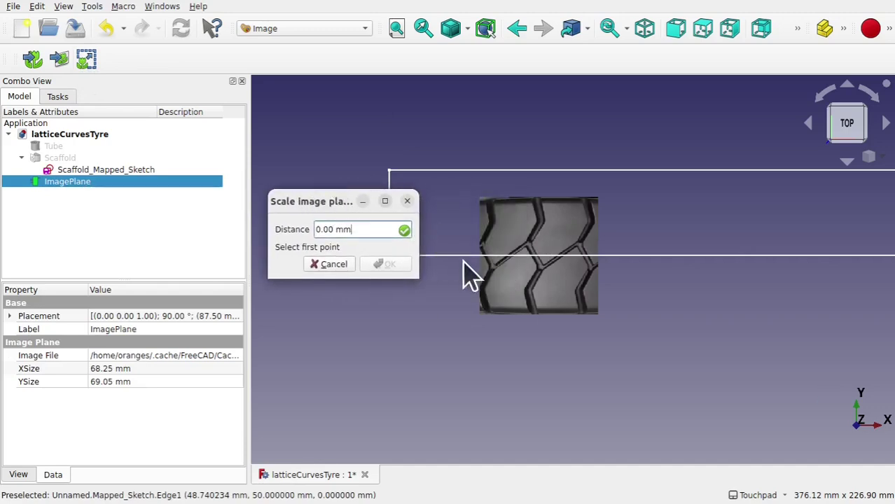
{"action": "left_click", "coordinate": [480, 314]}
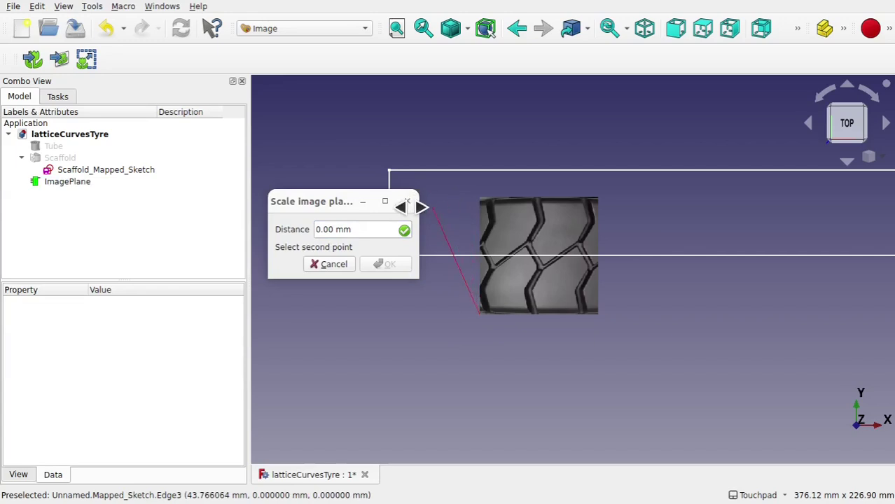
{"action": "left_click", "coordinate": [479, 200]}
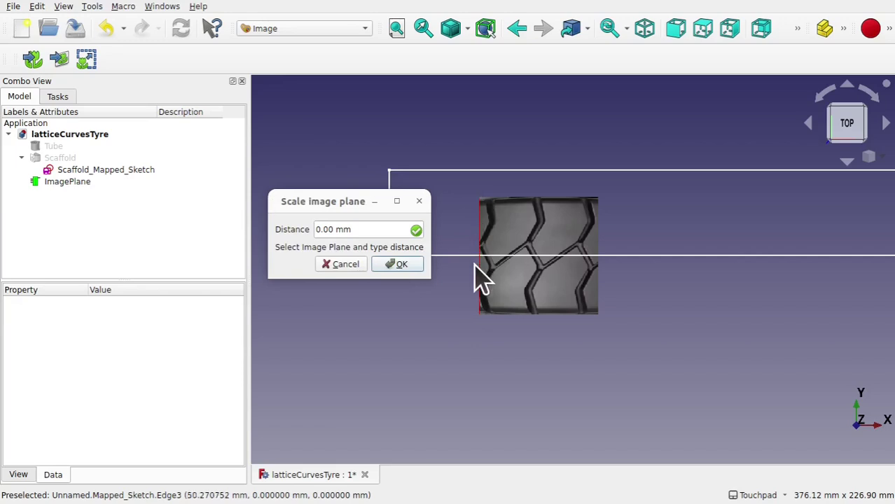
{"action": "left_click", "coordinate": [333, 229]}
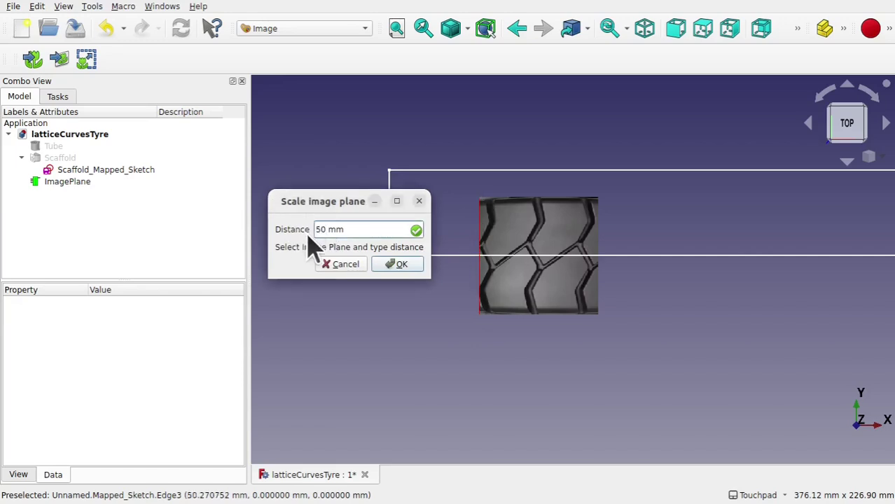
{"action": "left_click", "coordinate": [410, 267]}
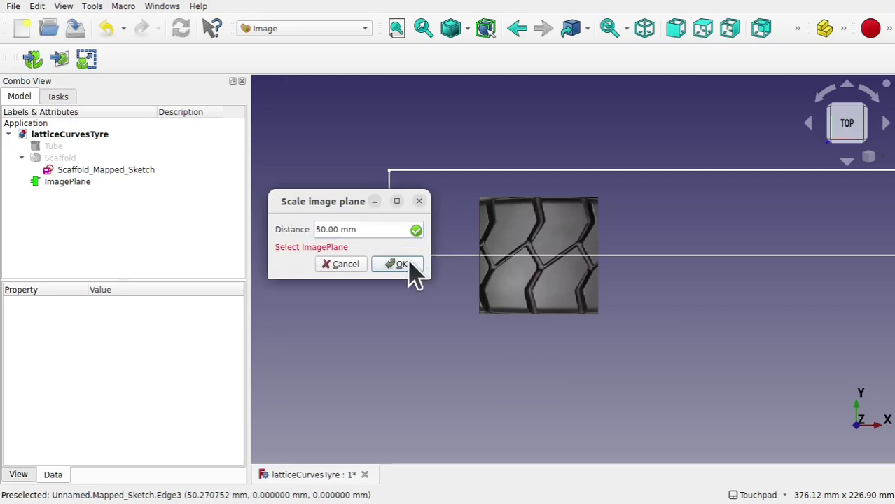
{"action": "left_click", "coordinate": [67, 183]}
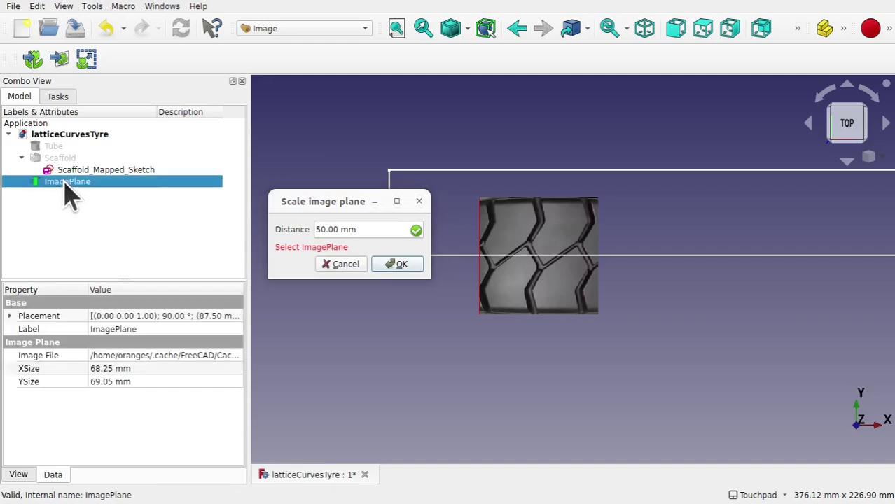
{"action": "left_click", "coordinate": [397, 265]}
Transform the image plane about 24.7 mm along positive Y and back along X to fit inside the rectangle's end at the origin
{"action": "scroll", "coordinate": [400, 280], "scroll_direction": "up", "scroll_amount": 5}
{"action": "scroll", "coordinate": [449, 301], "scroll_direction": "down", "scroll_amount": 3}
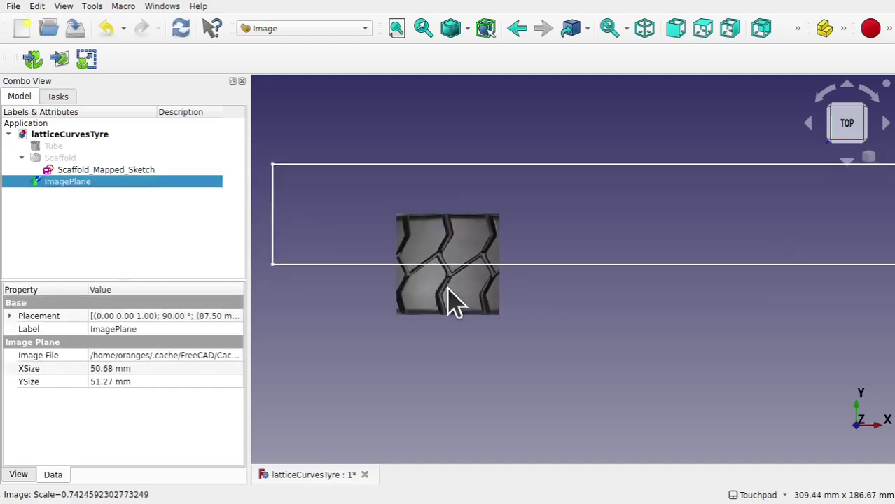
{"action": "right_click", "coordinate": [105, 187]}
{"action": "left_click", "coordinate": [127, 192]}
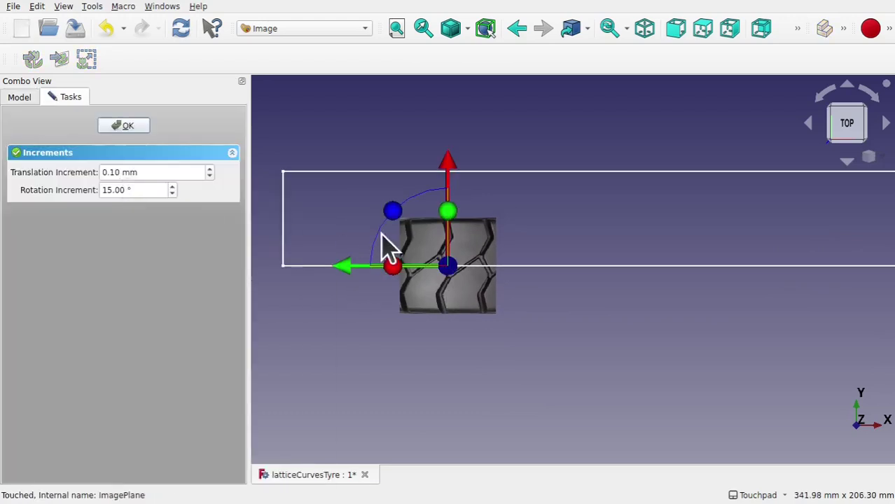
{"action": "left_click_drag", "start_coordinate": [454, 178], "coordinate": [454, 136]}
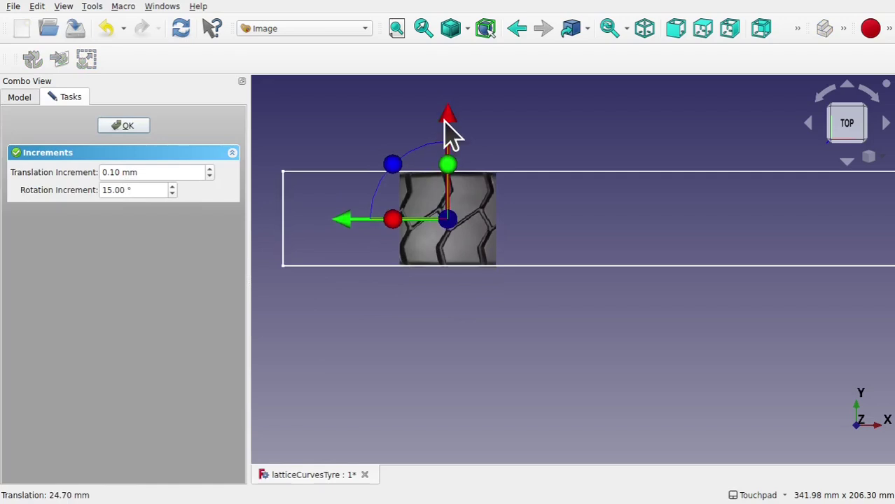
{"action": "left_click_drag", "start_coordinate": [354, 224], "coordinate": [236, 232]}
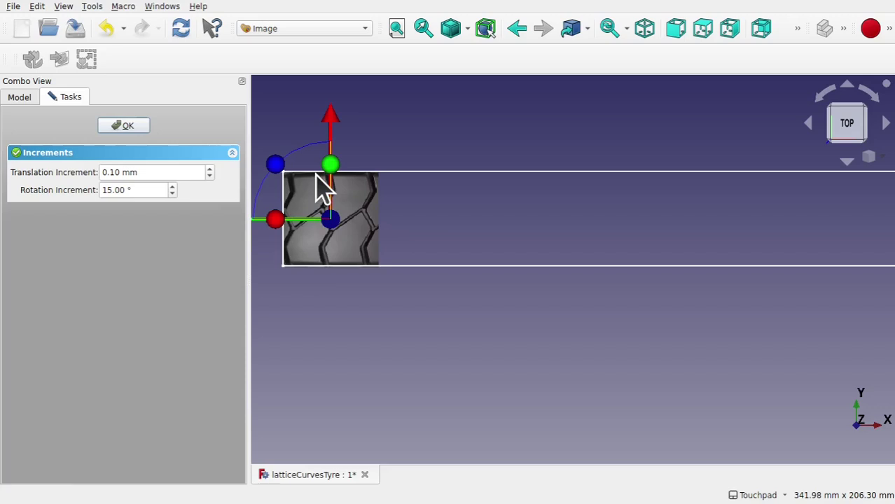
{"action": "left_click", "coordinate": [126, 127]}
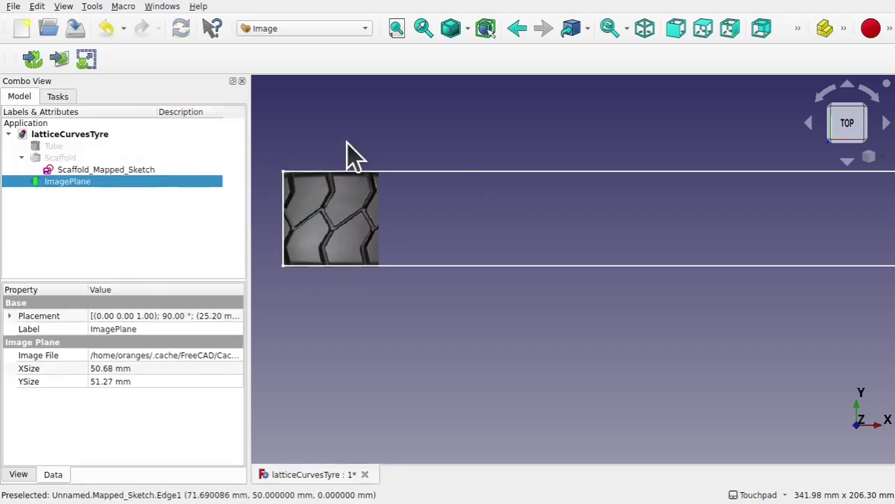
Show the Tube again and switch to the Curves workbench
{"action": "left_click", "coordinate": [59, 147]}
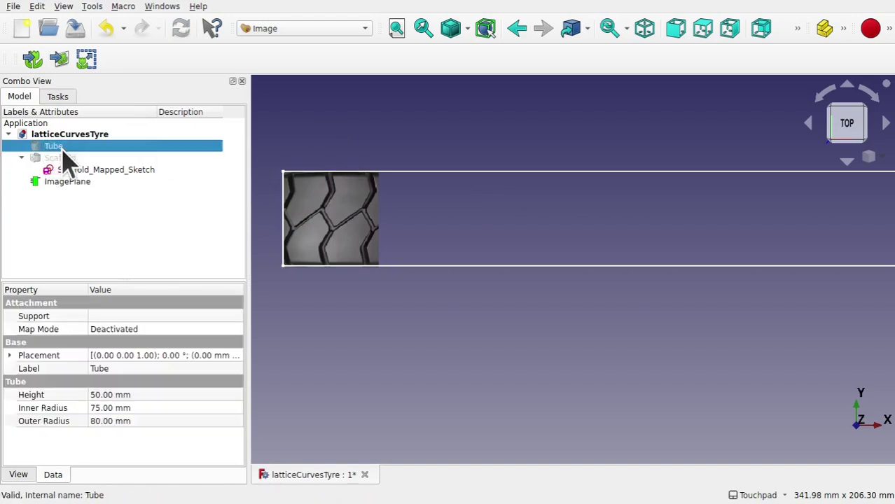
{"action": "key", "text": "space"}
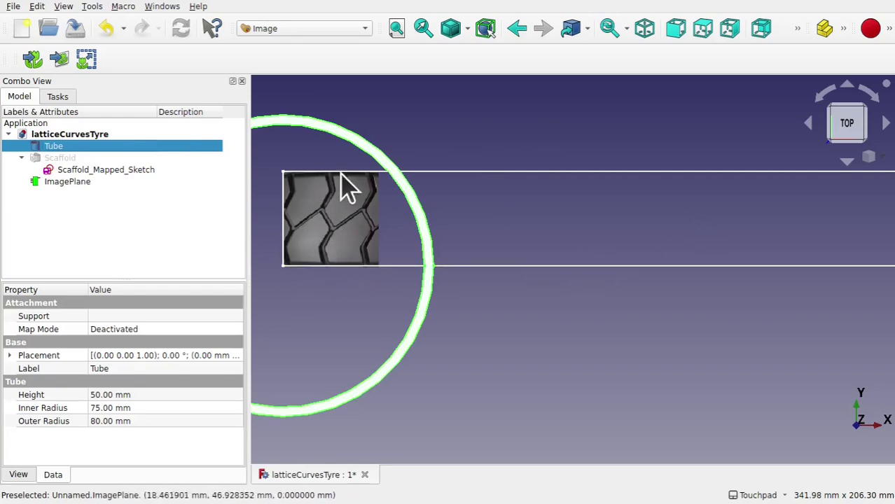
{"action": "left_click", "coordinate": [304, 30]}
{"action": "left_click", "coordinate": [295, 66]}
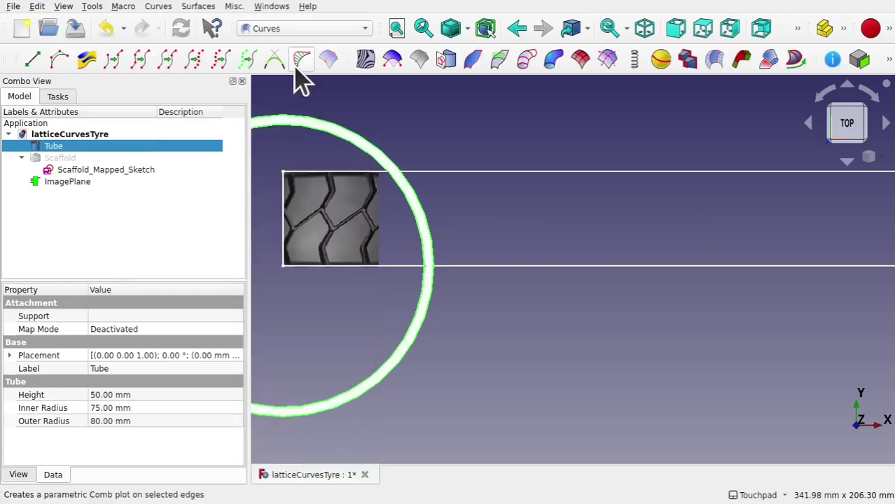
Create a new Sketch on Surface object from the Tube's outer cylindrical face
{"action": "left_click", "coordinate": [436, 119]}
{"action": "middle_click_drag", "start_coordinate": [509, 273], "coordinate": [486, 164]}
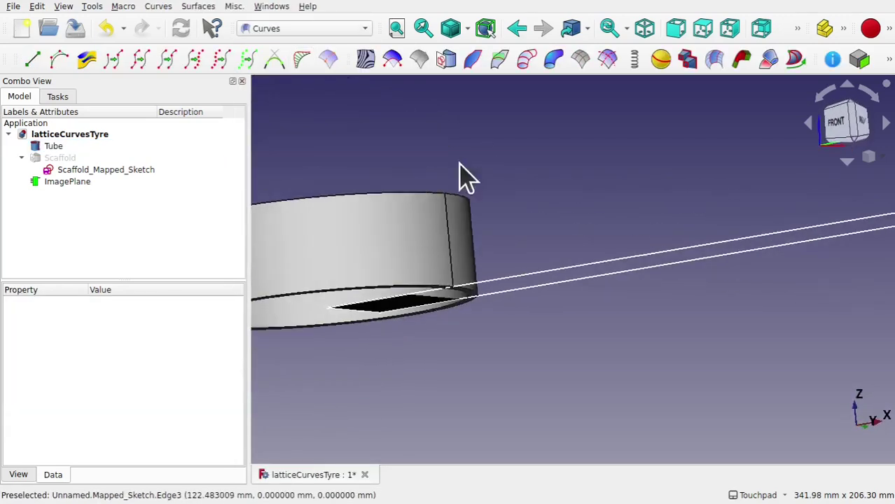
{"action": "left_click", "coordinate": [339, 246]}
{"action": "middle_click_drag", "start_coordinate": [426, 190], "coordinate": [475, 240]}
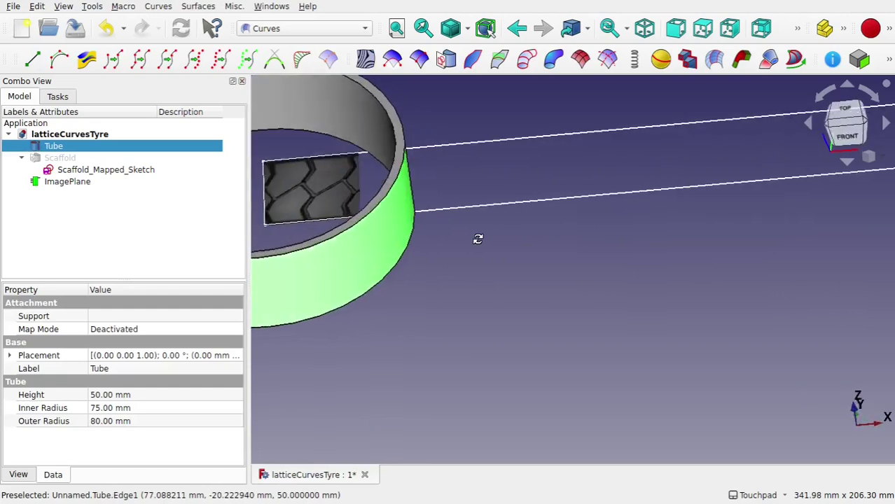
{"action": "left_click", "coordinate": [448, 68]}
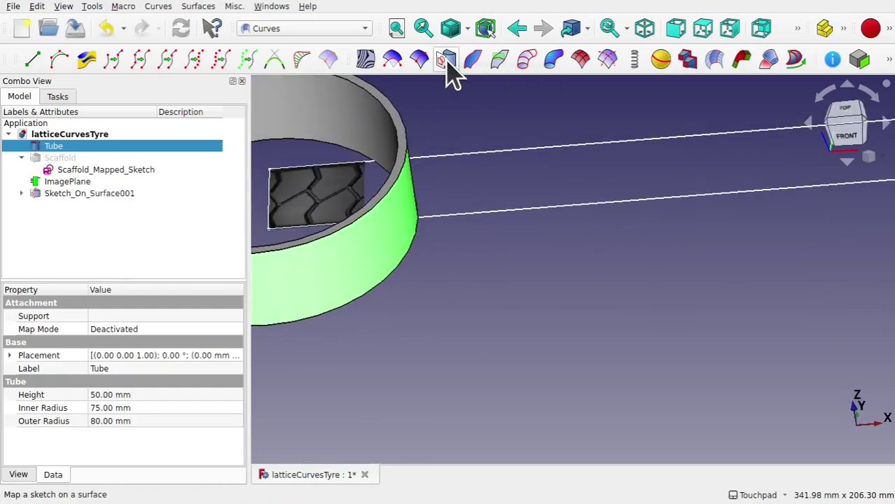
Expand the new Sketch_On_Surface001 object in the model tree and hide the Tube, viewing the rectangle and tread image squarely from above
{"action": "key", "text": "2"}
{"action": "left_click", "coordinate": [21, 194]}
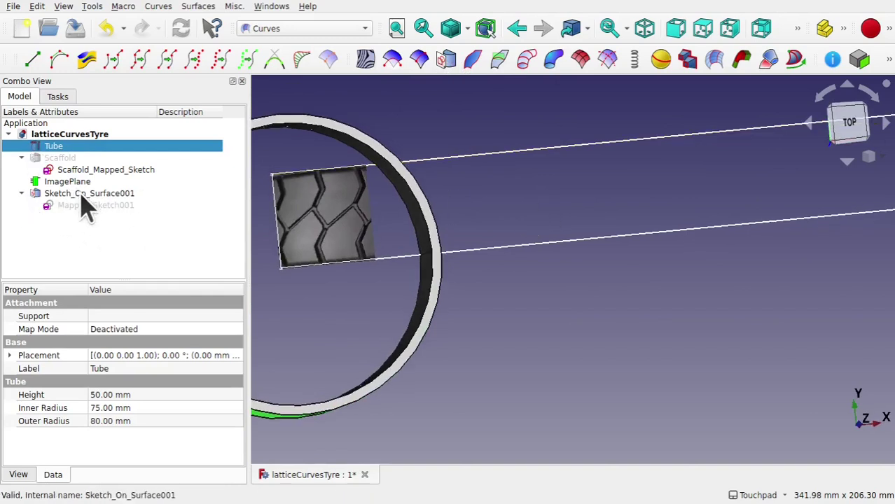
{"action": "left_click", "coordinate": [83, 195]}
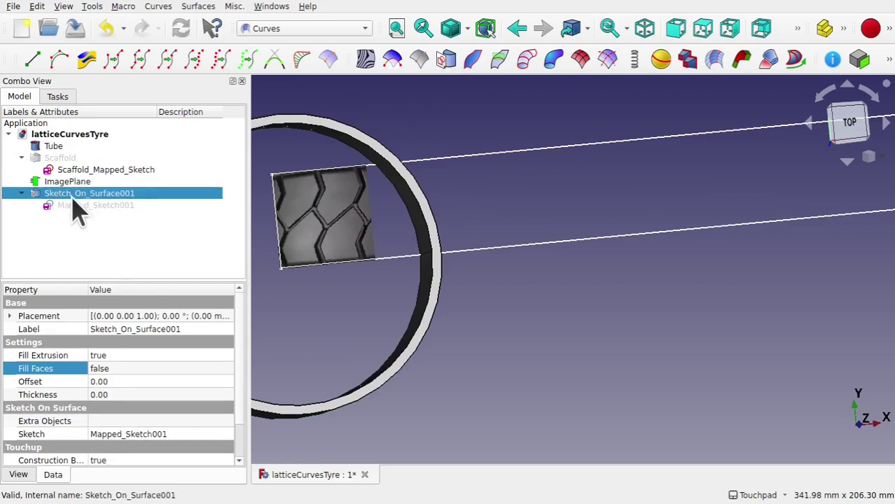
{"action": "left_click", "coordinate": [470, 354]}
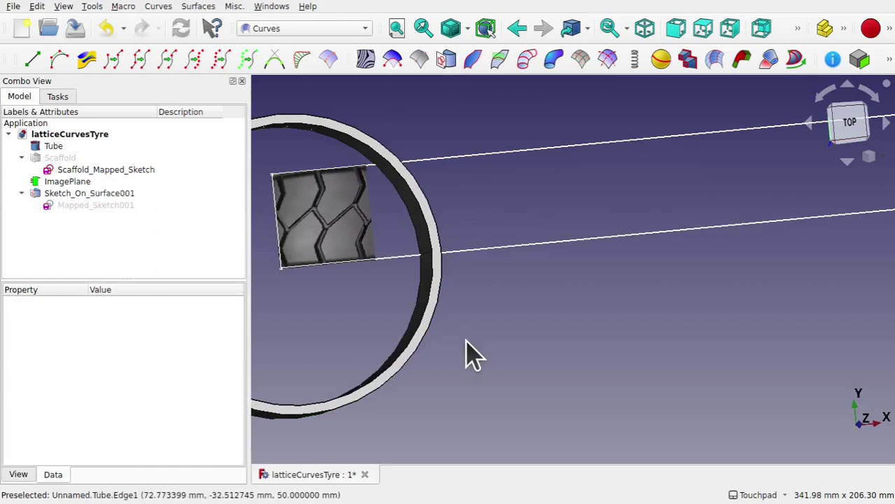
{"action": "left_click", "coordinate": [51, 148]}
{"action": "key", "text": "space"}
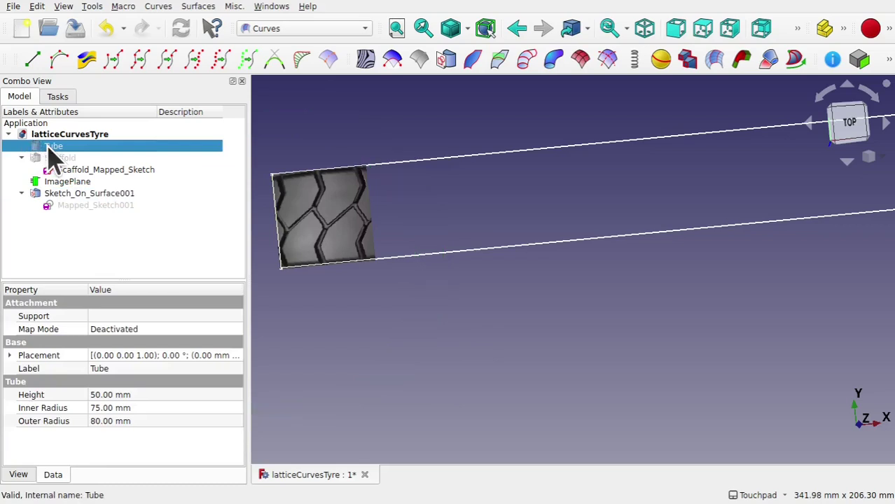
{"action": "left_click", "coordinate": [421, 224]}
{"action": "left_click", "coordinate": [856, 126]}
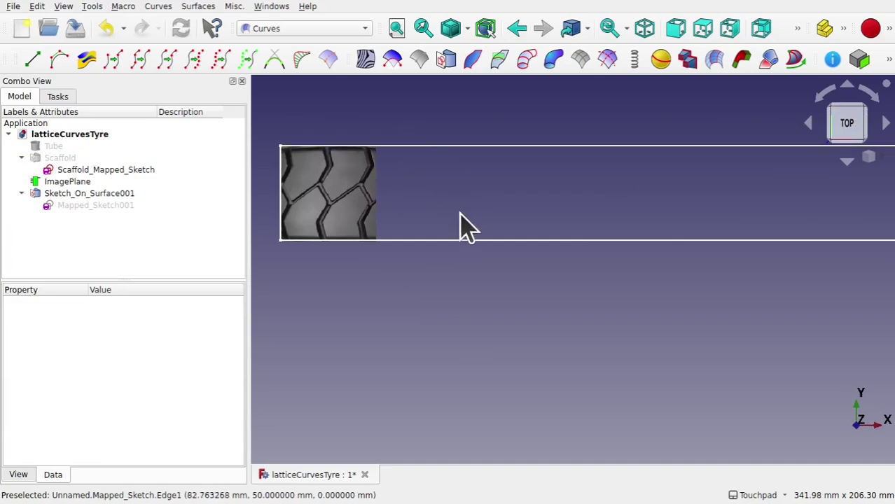
Switch to the Sketcher workbench and create a new sketch on the XY-Plane with 0 mm offset
{"action": "left_click", "coordinate": [288, 29]}
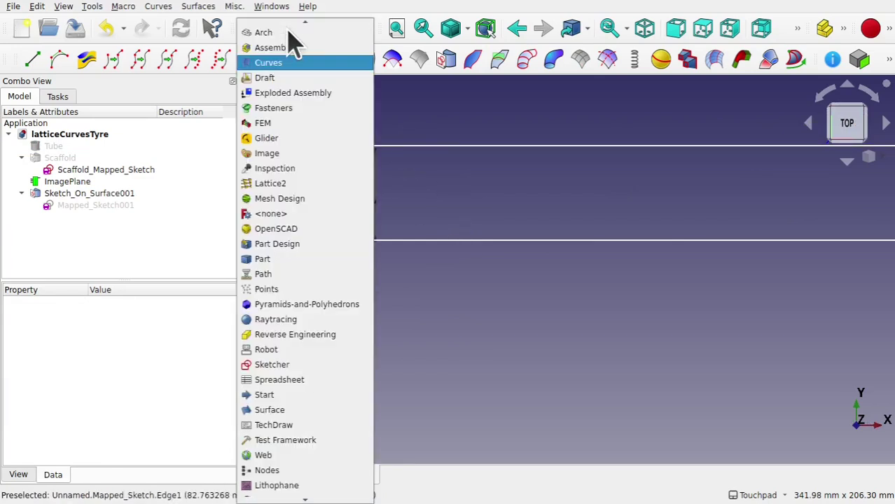
{"action": "left_click", "coordinate": [305, 365]}
{"action": "scroll", "coordinate": [319, 191], "scroll_direction": "up", "scroll_amount": 3}
{"action": "middle_click_drag", "start_coordinate": [319, 190], "coordinate": [468, 222]}
{"action": "scroll", "coordinate": [467, 224], "scroll_direction": "up", "scroll_amount": 4}
{"action": "scroll", "coordinate": [389, 215], "scroll_direction": "up", "scroll_amount": 1}
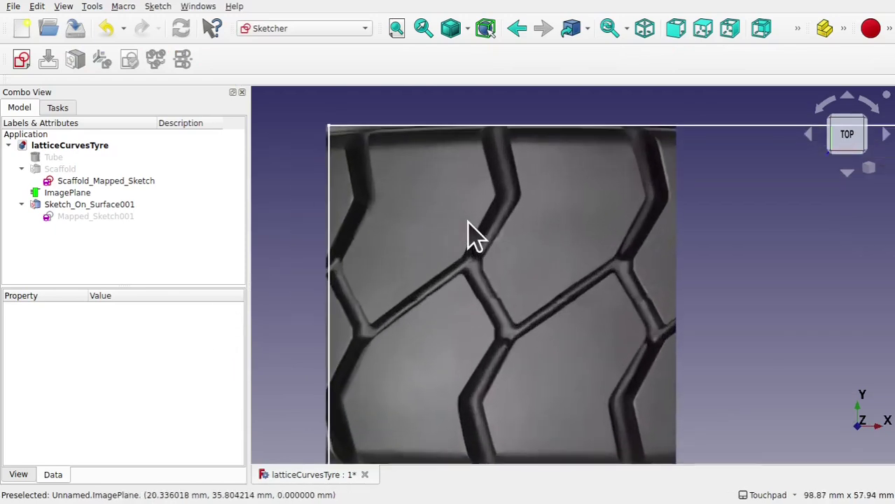
{"action": "scroll", "coordinate": [463, 231], "scroll_direction": "down", "scroll_amount": 3}
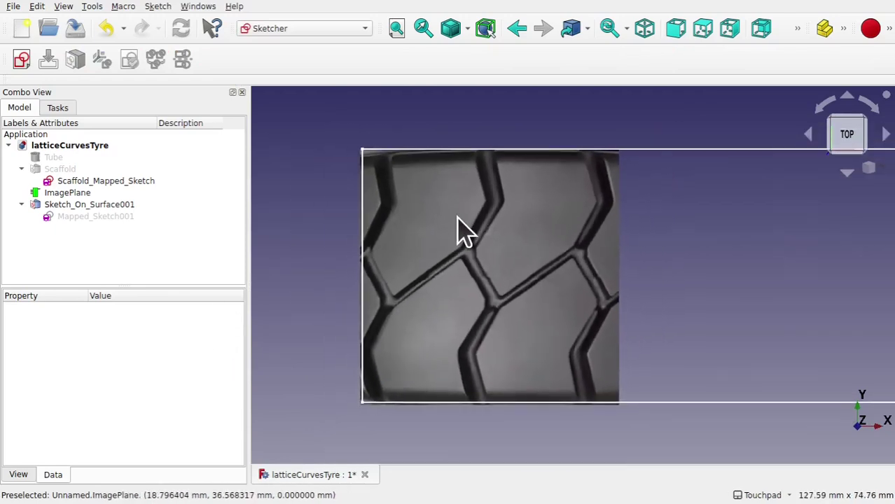
{"action": "left_click", "coordinate": [21, 61]}
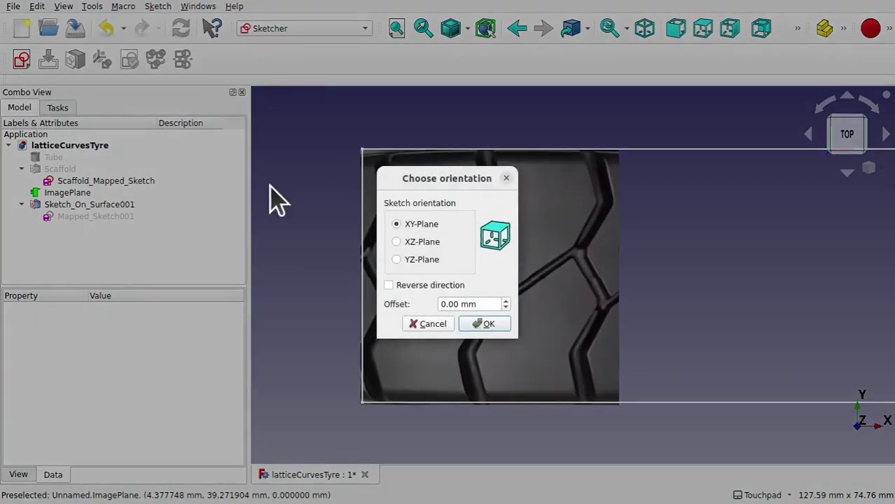
{"action": "left_click", "coordinate": [486, 324]}
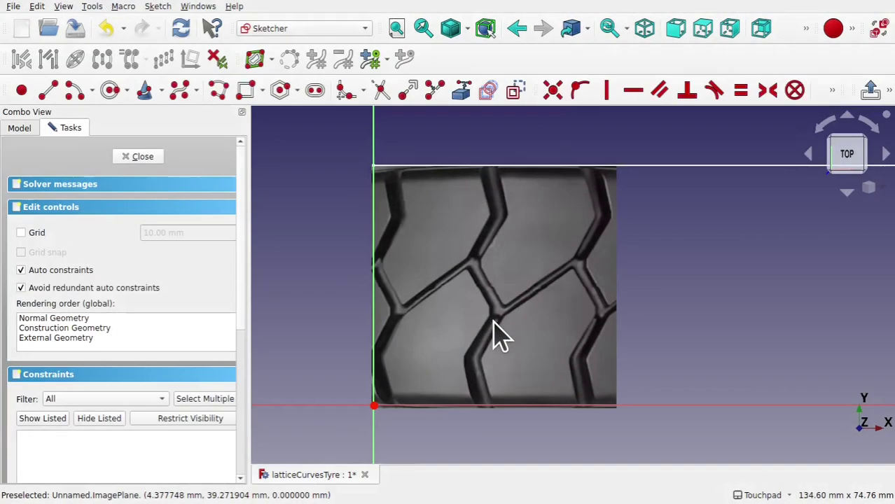
Trace the lower tread block beside the origin as a closed eight-cornered polyline, with its bottom edge lying on the horizontal axis
{"action": "left_click_drag", "start_coordinate": [249, 269], "coordinate": [169, 260]}
{"action": "scroll", "coordinate": [435, 373], "scroll_direction": "down", "scroll_amount": 2}
{"action": "mouse_move", "coordinate": [436, 374]}
{"action": "left_mouse_down", "text": "shift"}
{"action": "mouse_move", "coordinate": [396, 319]}
{"action": "mouse_move", "coordinate": [399, 339]}
{"action": "left_mouse_up", "text": "shift"}
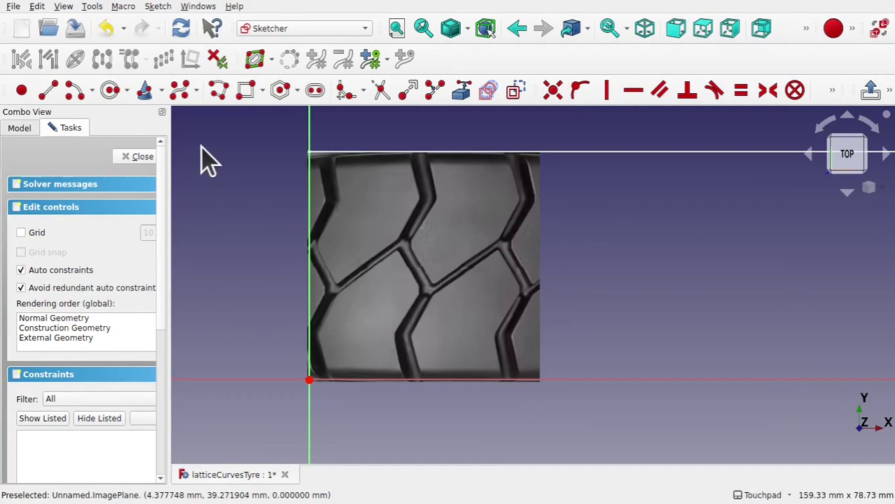
{"action": "left_click", "coordinate": [219, 92]}
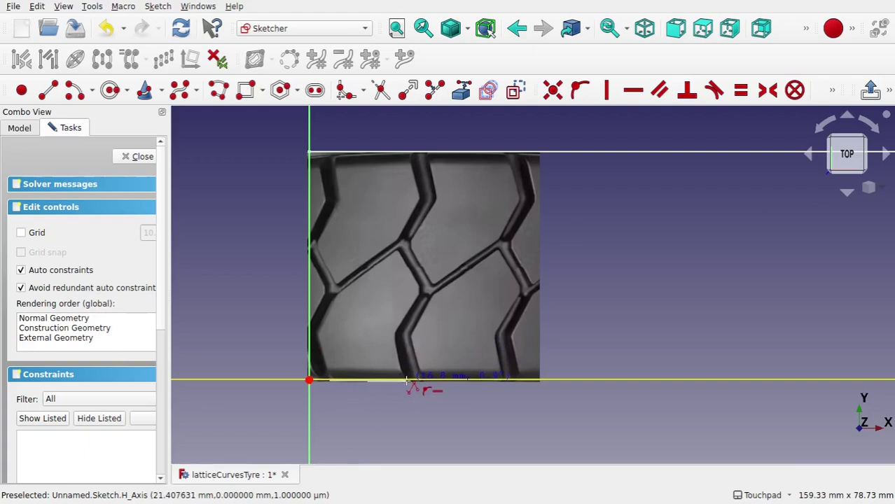
{"action": "left_click", "coordinate": [409, 380]}
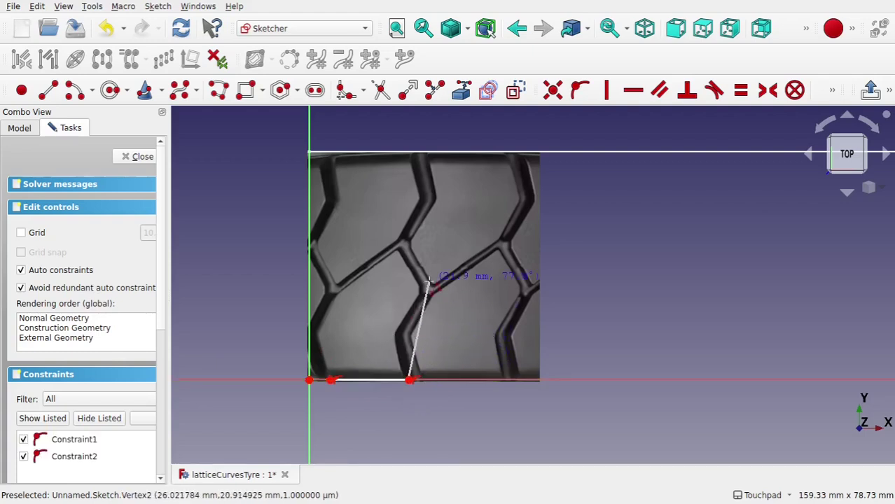
{"action": "left_click", "coordinate": [395, 337]}
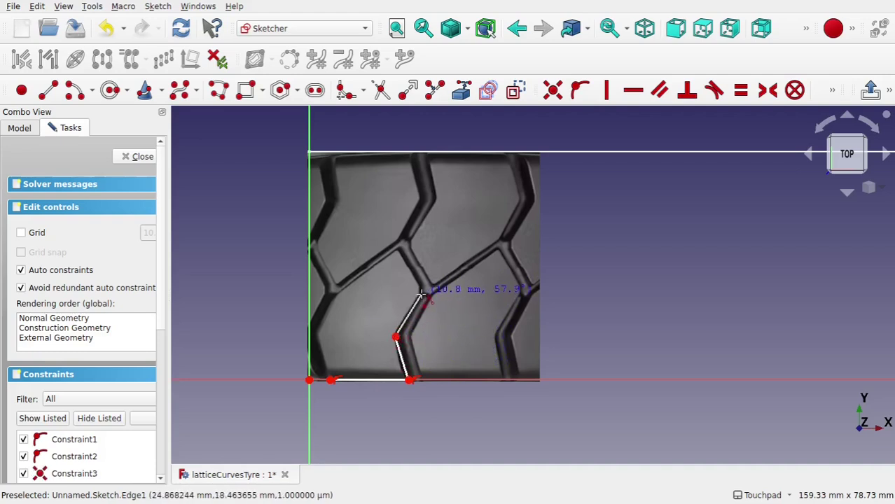
{"action": "left_click", "coordinate": [421, 294]}
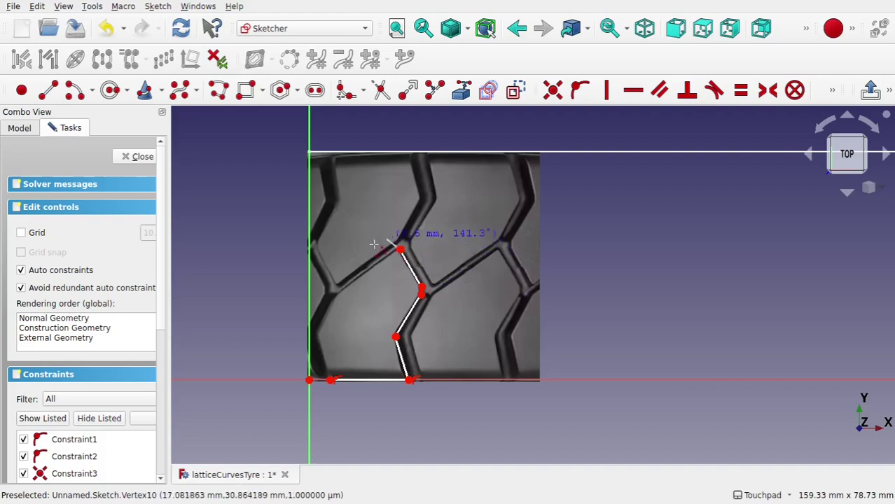
{"action": "left_click", "coordinate": [338, 294]}
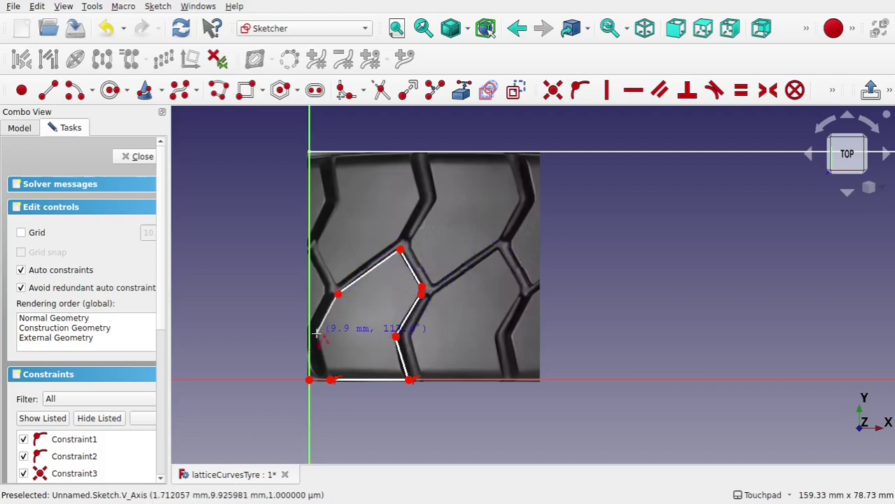
{"action": "left_click", "coordinate": [318, 335]}
{"action": "left_click", "coordinate": [331, 379]}
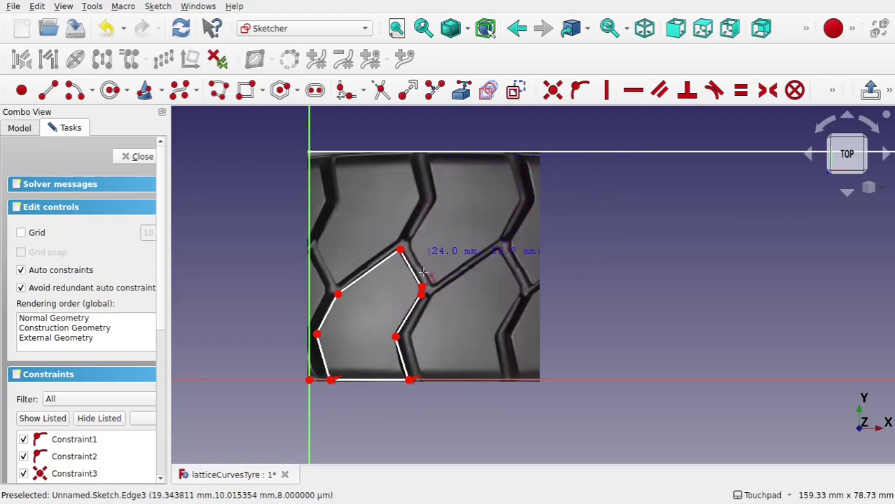
Trace the upper tread block as a closed seven-cornered polyline, its diagonal edge about 17 mm long and its top edge horizontal
{"action": "left_click", "coordinate": [338, 294]}
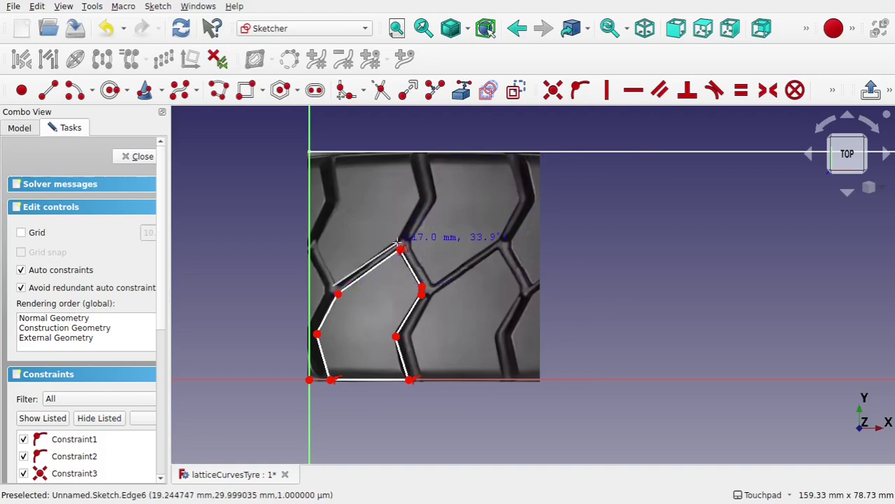
{"action": "left_click", "coordinate": [399, 245]}
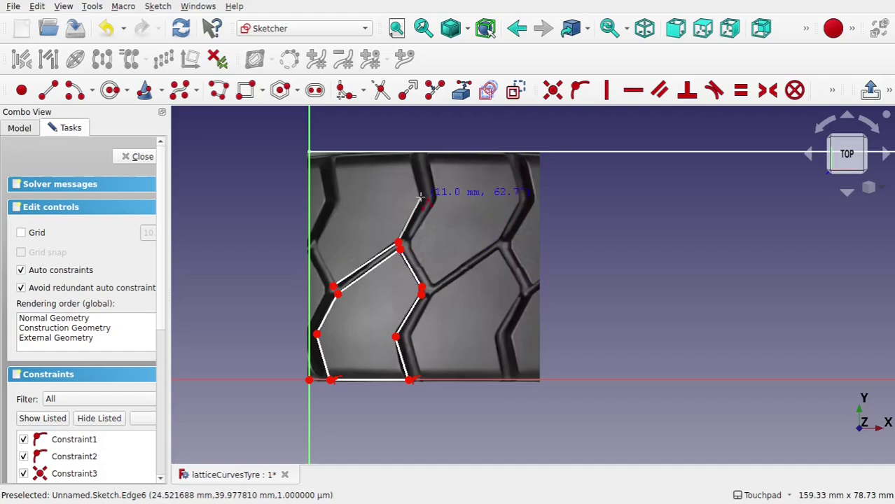
{"action": "left_click", "coordinate": [421, 198]}
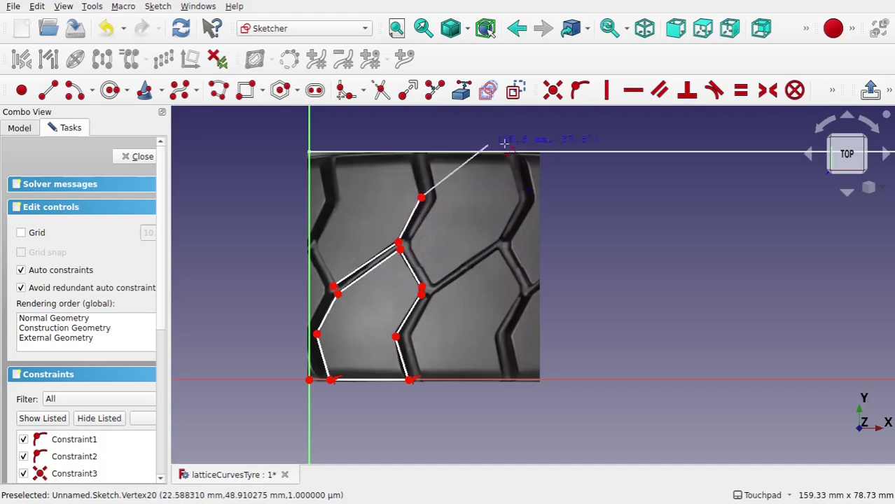
{"action": "left_click", "coordinate": [413, 156]}
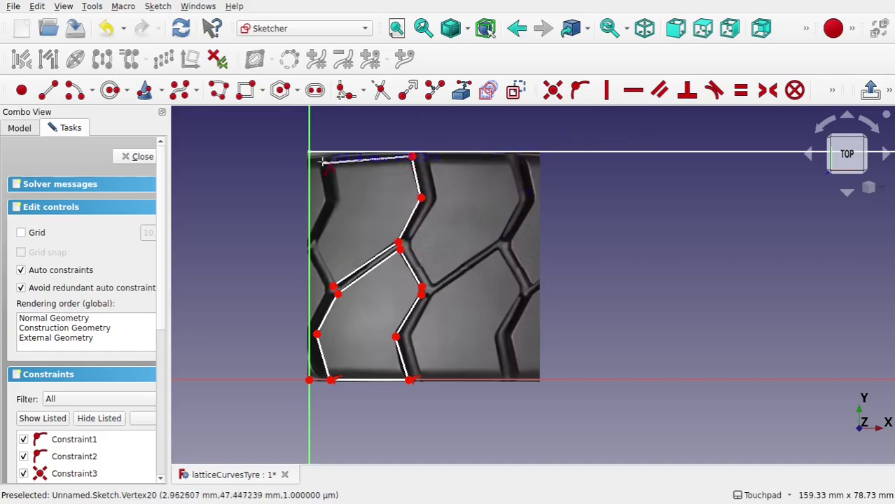
{"action": "left_click", "coordinate": [325, 155]}
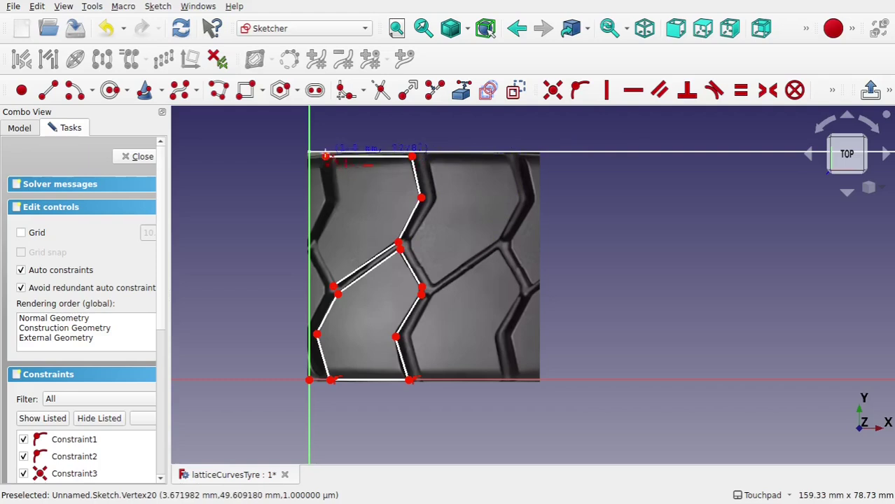
{"action": "left_click", "coordinate": [337, 201]}
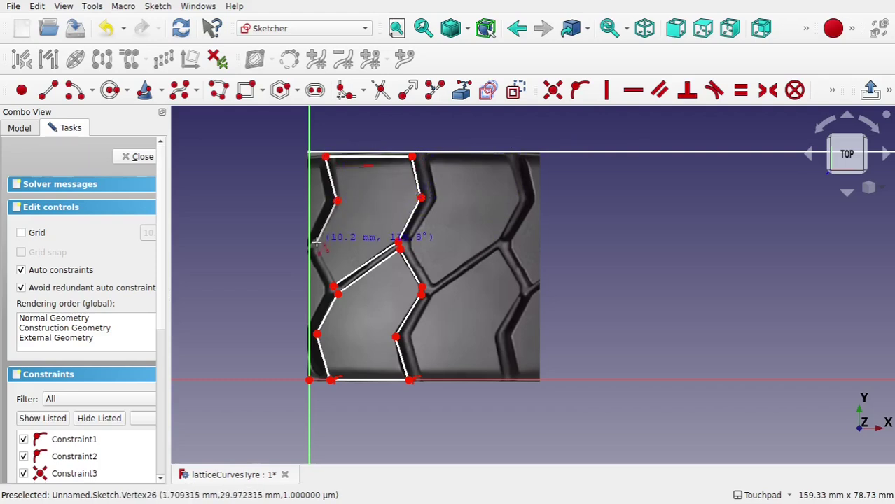
{"action": "left_click", "coordinate": [316, 242]}
{"action": "left_click", "coordinate": [334, 287]}
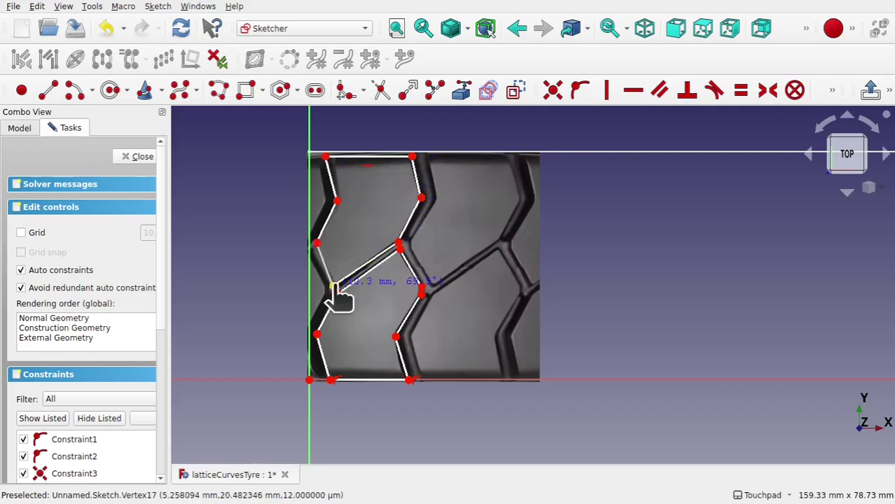
{"action": "right_click", "coordinate": [375, 242]}
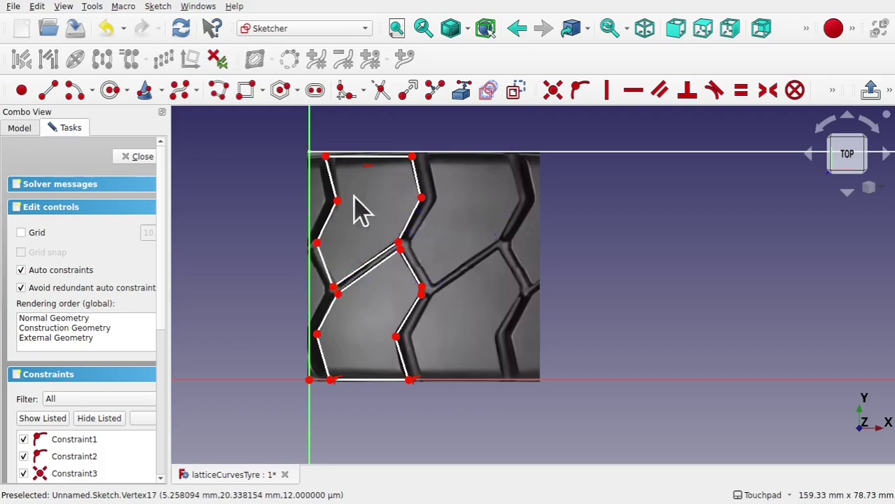
Link the rectangle's upper edge as external geometry, constrain the upper block's top edge onto it, and close the sketch
{"action": "left_click", "coordinate": [465, 95]}
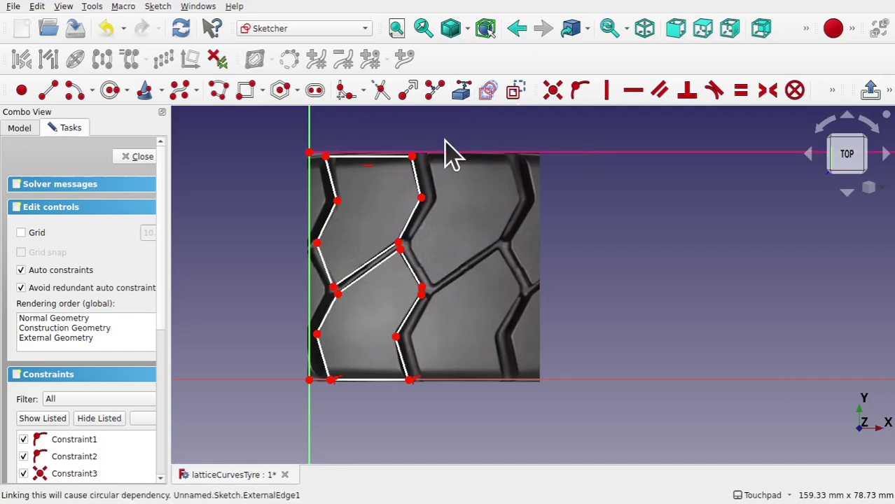
{"action": "right_click", "coordinate": [417, 151]}
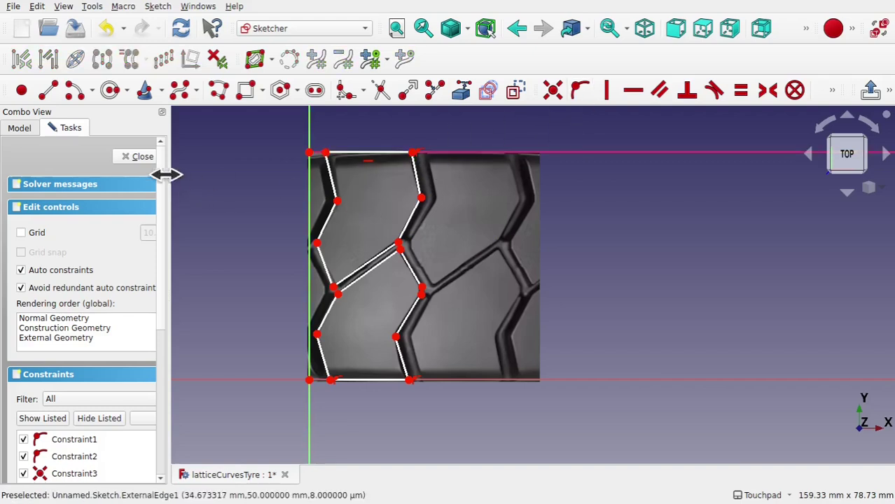
{"action": "left_click", "coordinate": [141, 157]}
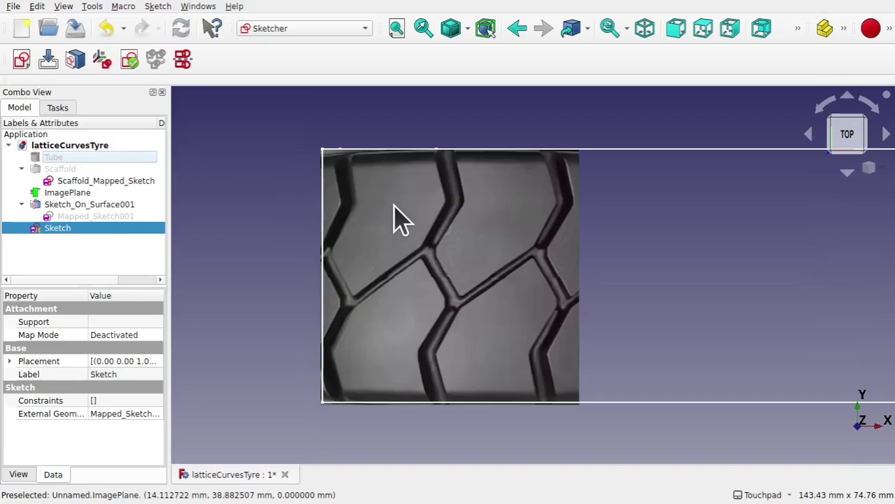
Hide the tread image plane and rename the new sketch PatternSketch
{"action": "left_click", "coordinate": [77, 195]}
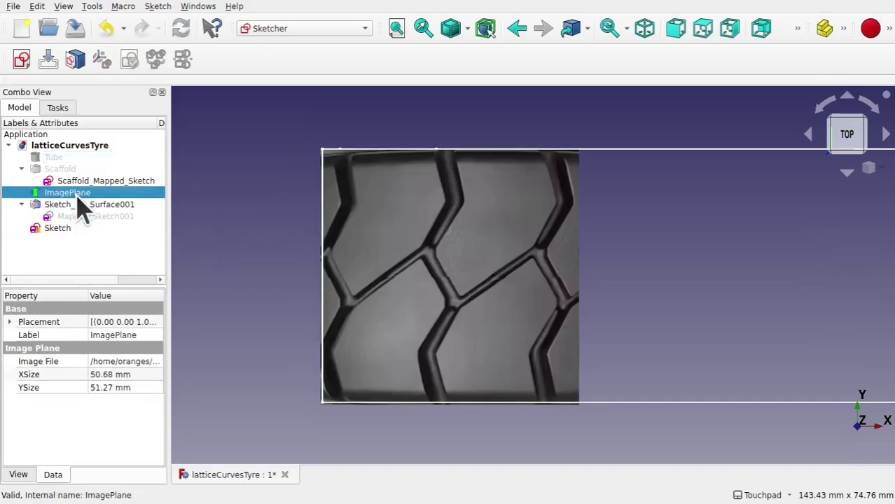
{"action": "key", "text": "space"}
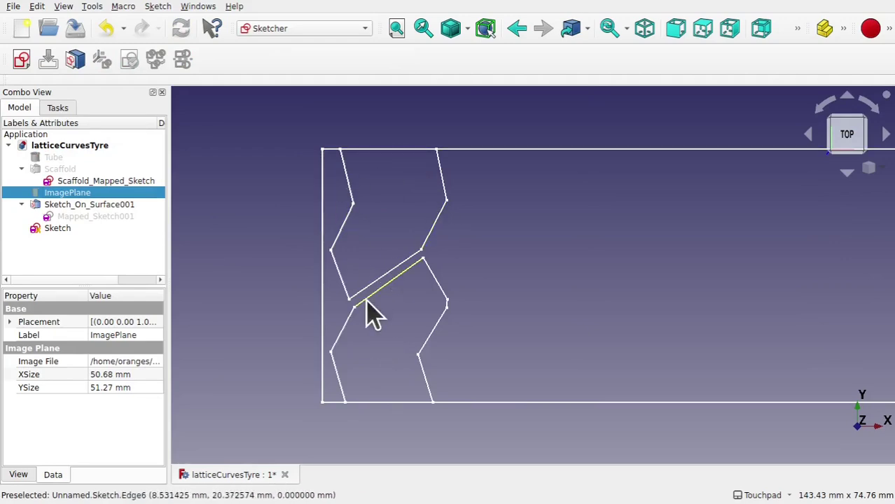
{"action": "left_click", "coordinate": [68, 229]}
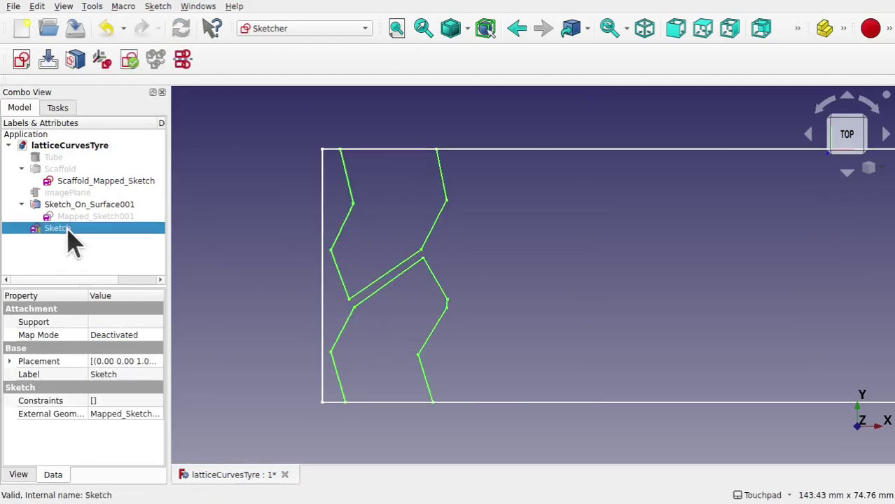
{"action": "right_click", "coordinate": [68, 229]}
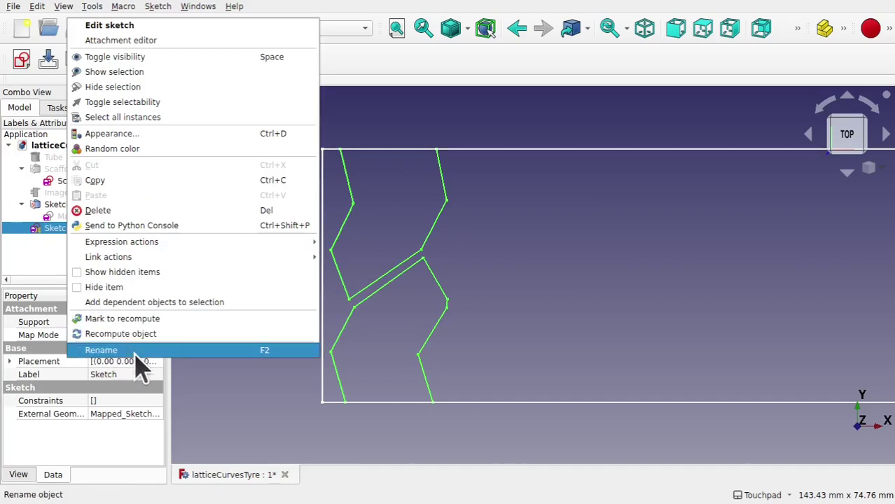
{"action": "left_click", "coordinate": [136, 349]}
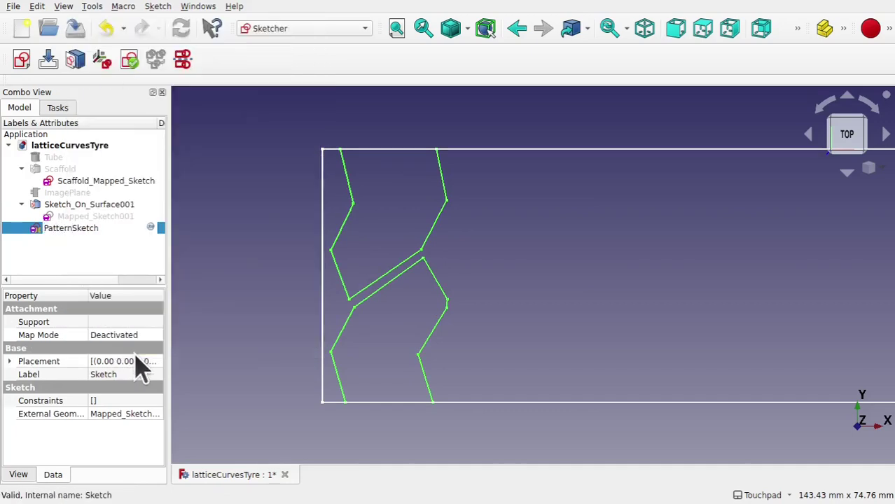
{"action": "type", "text": "PatternSketch"}
{"action": "key", "text": "Return"}
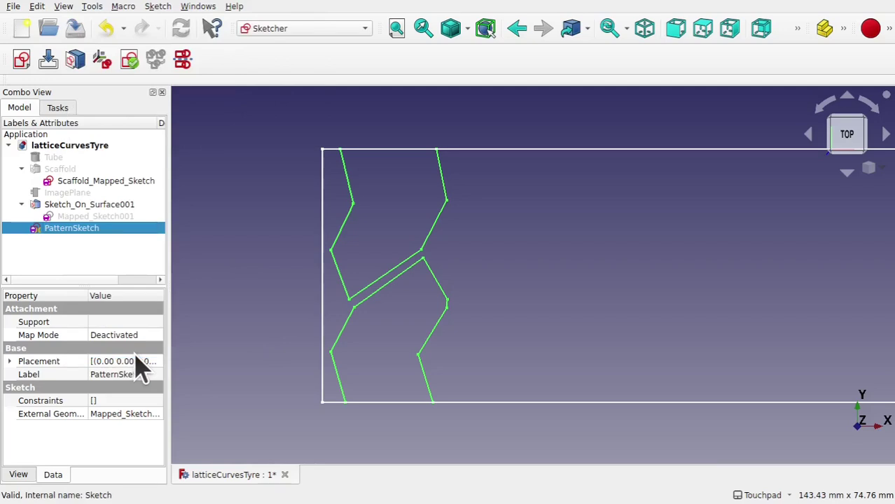
{"action": "left_click", "coordinate": [256, 245]}
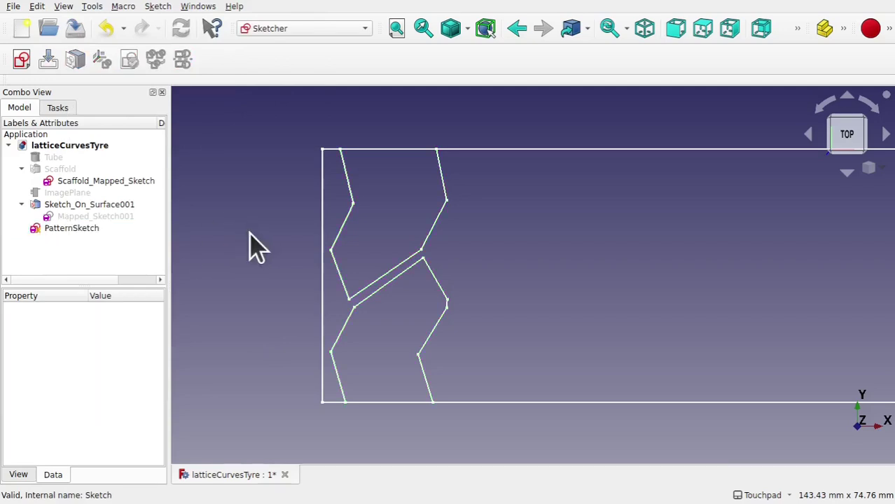
Switch to the Lattice2 workbench and save the document
{"action": "left_click", "coordinate": [295, 31]}
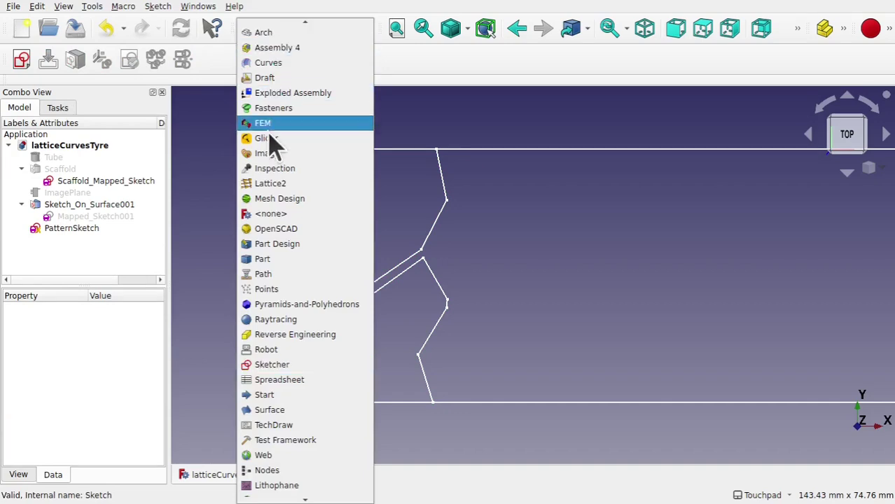
{"action": "left_click", "coordinate": [284, 187]}
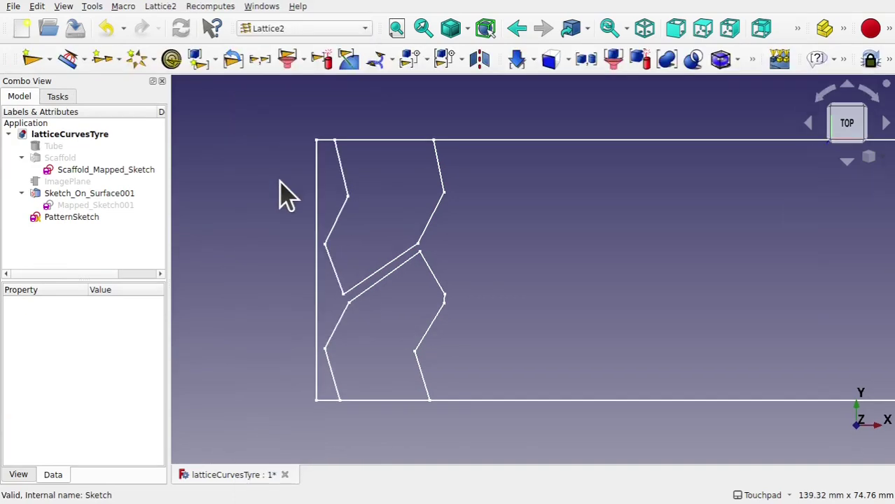
{"action": "scroll", "coordinate": [284, 194], "scroll_direction": "down", "scroll_amount": 3}
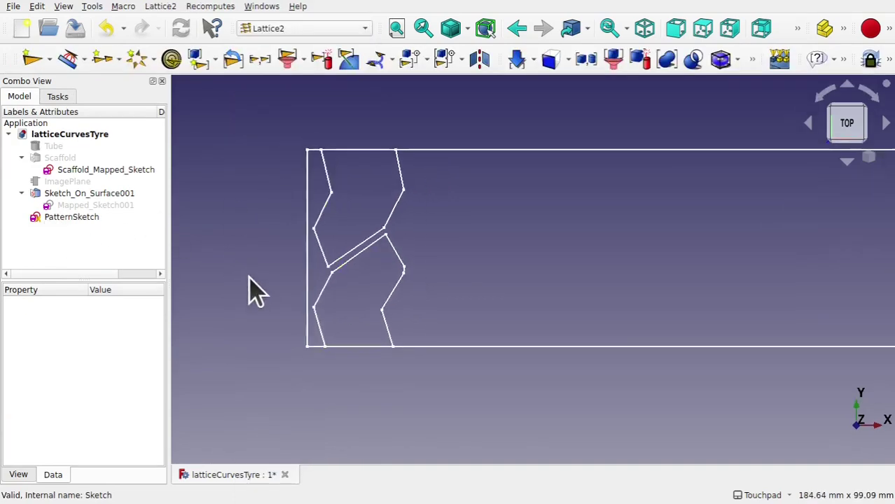
{"action": "key", "text": "ctrl+s"}
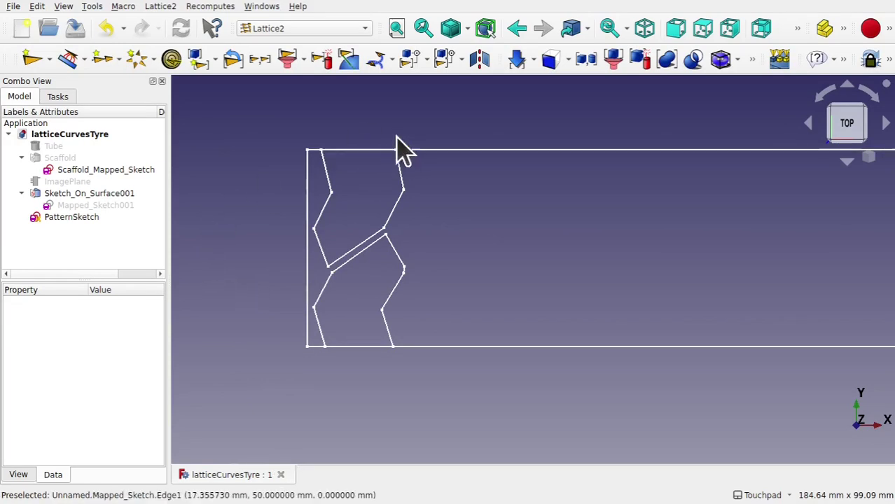
Create a Span / N linear array along the upper edge of the scaffold mapped sketch's rectangle
{"action": "left_click", "coordinate": [416, 153]}
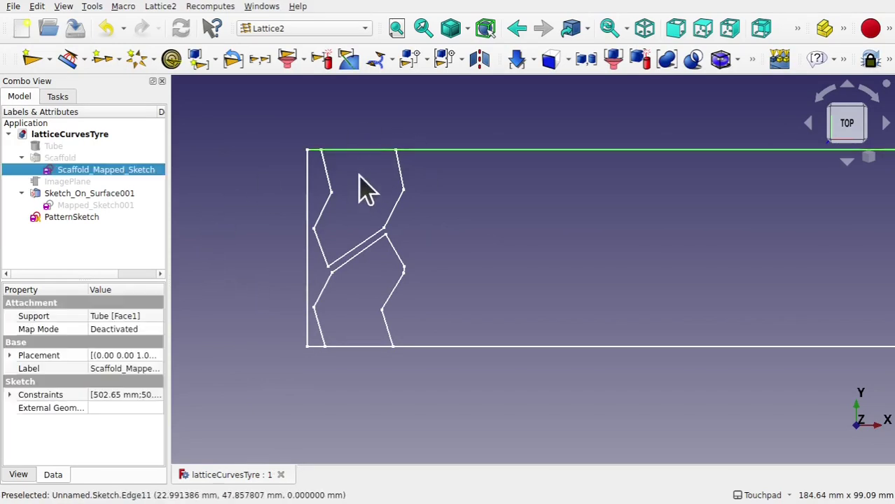
{"action": "left_click", "coordinate": [161, 7]}
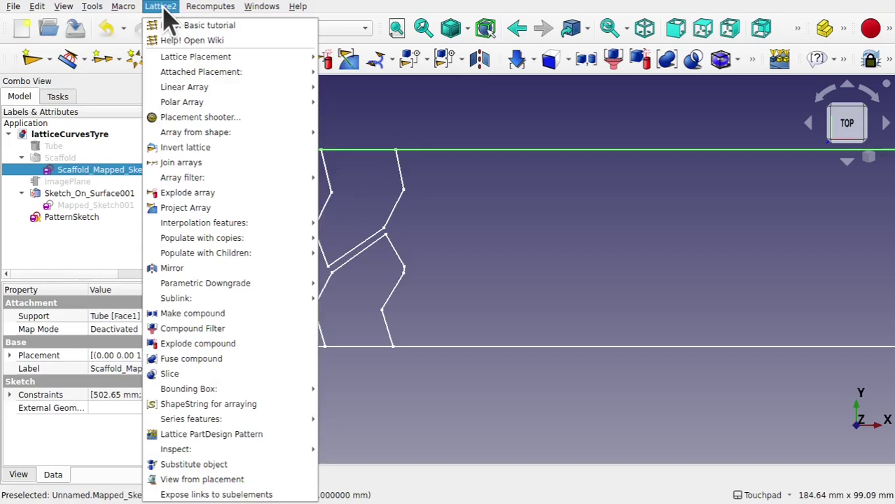
{"action": "mouse_move", "coordinate": [258, 90]}
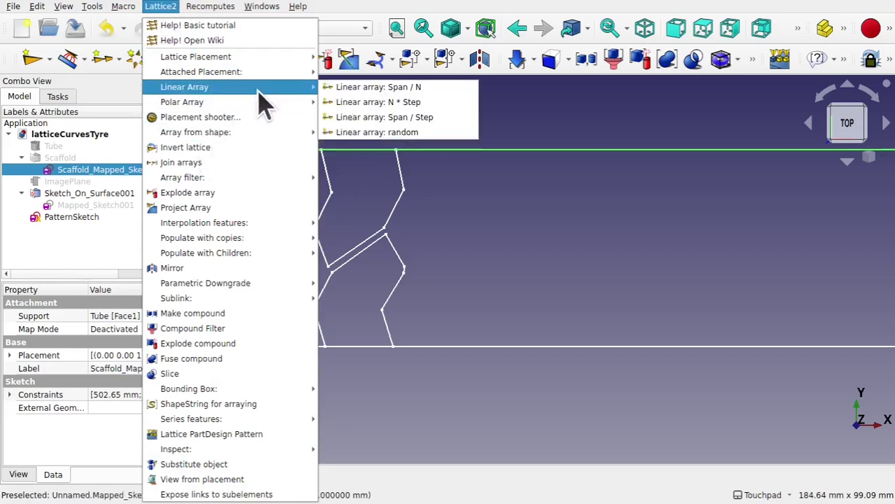
{"action": "left_click", "coordinate": [363, 87]}
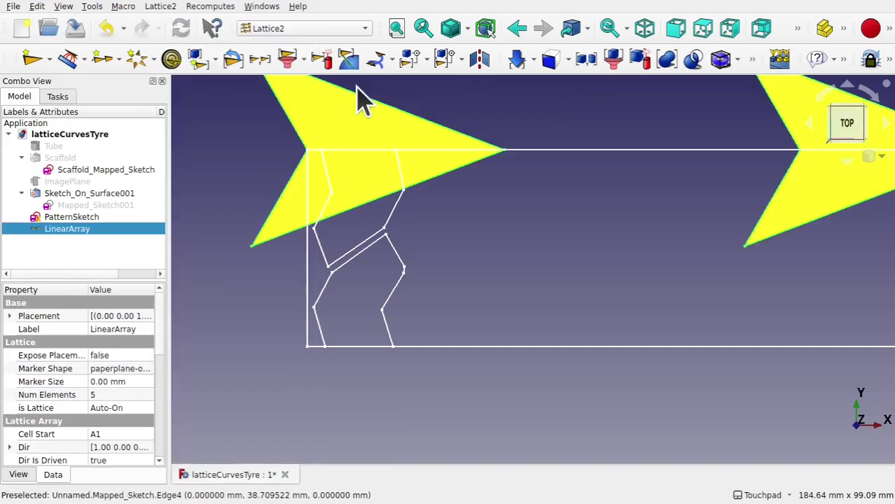
{"action": "scroll", "coordinate": [480, 236], "scroll_direction": "down", "scroll_amount": 5}
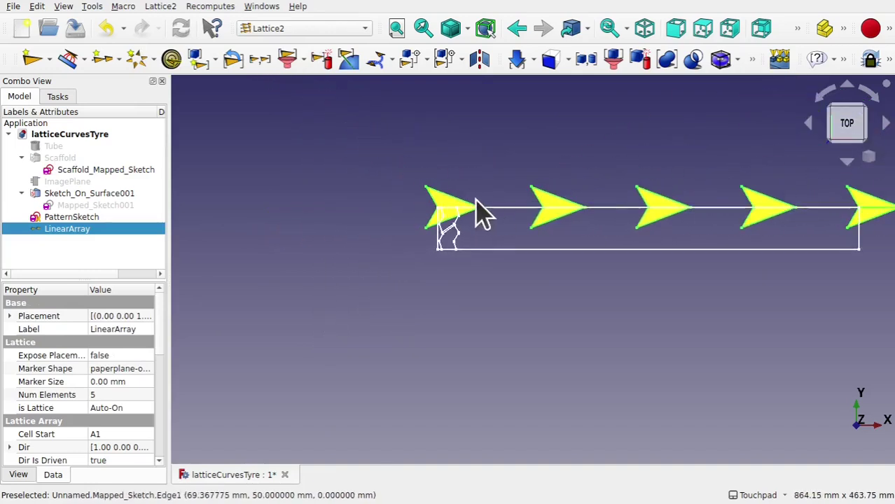
{"action": "scroll", "coordinate": [517, 221], "scroll_direction": "up", "scroll_amount": 4}
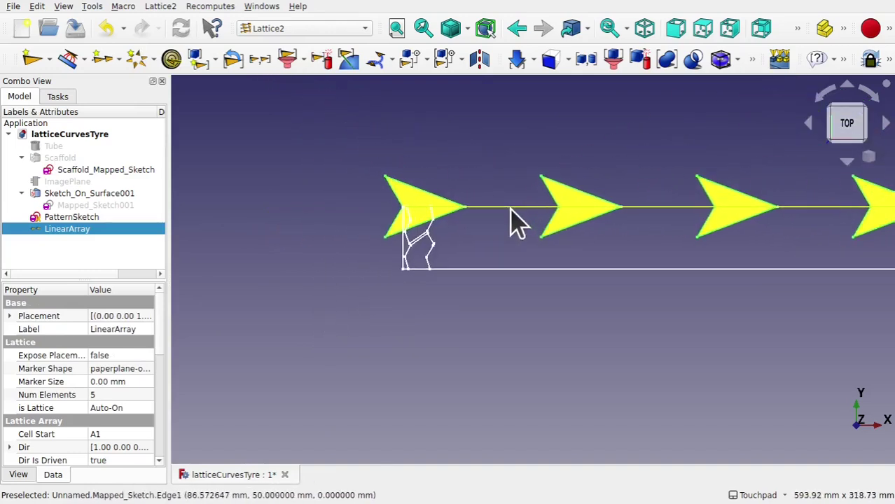
{"action": "scroll", "coordinate": [517, 221], "scroll_direction": "up", "scroll_amount": 2}
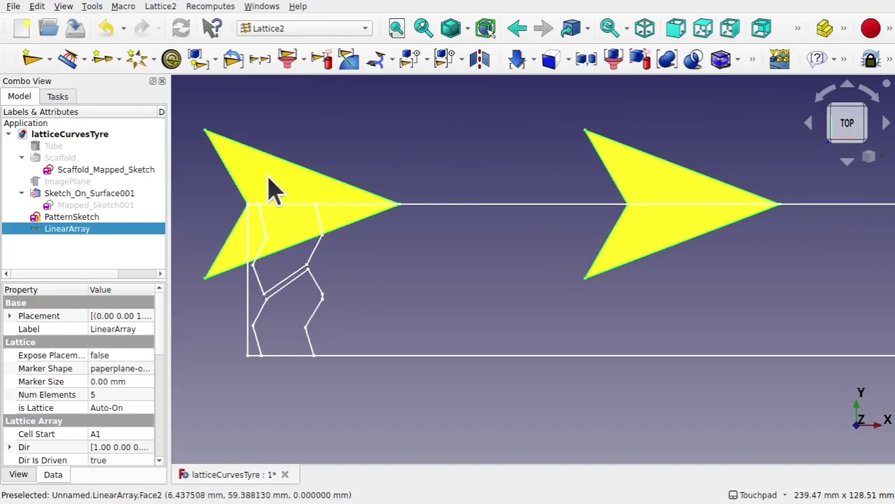
Set the linear array's marker size to 1 mm
{"action": "left_click", "coordinate": [150, 383]}
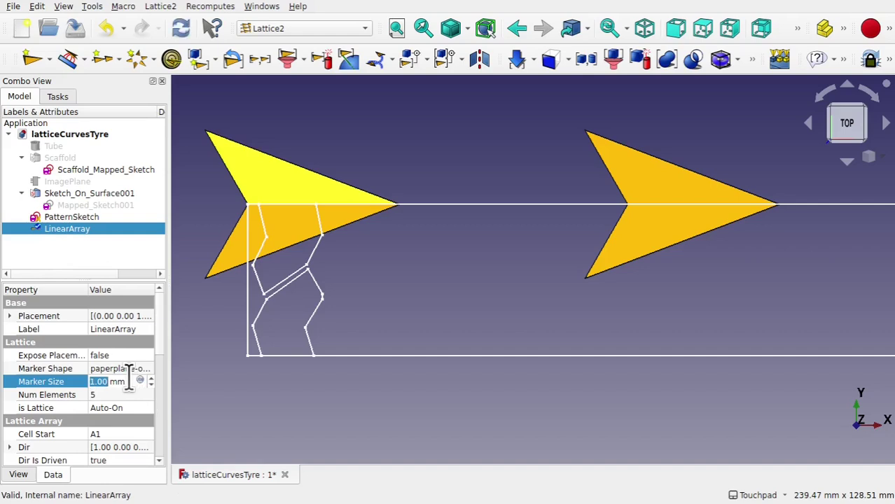
{"action": "key", "text": "Return"}
{"action": "left_click", "coordinate": [206, 376]}
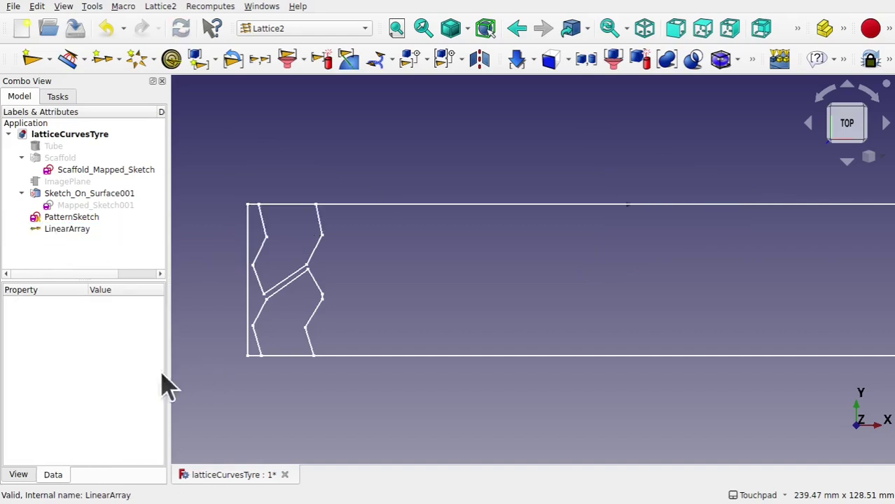
Set the linear array's marker size to 5 mm
{"action": "left_click", "coordinate": [57, 231]}
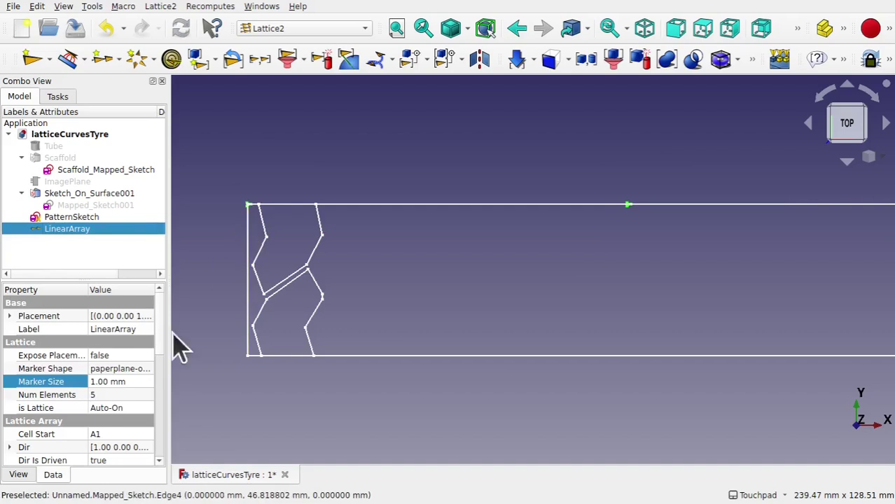
{"action": "left_click", "coordinate": [129, 381]}
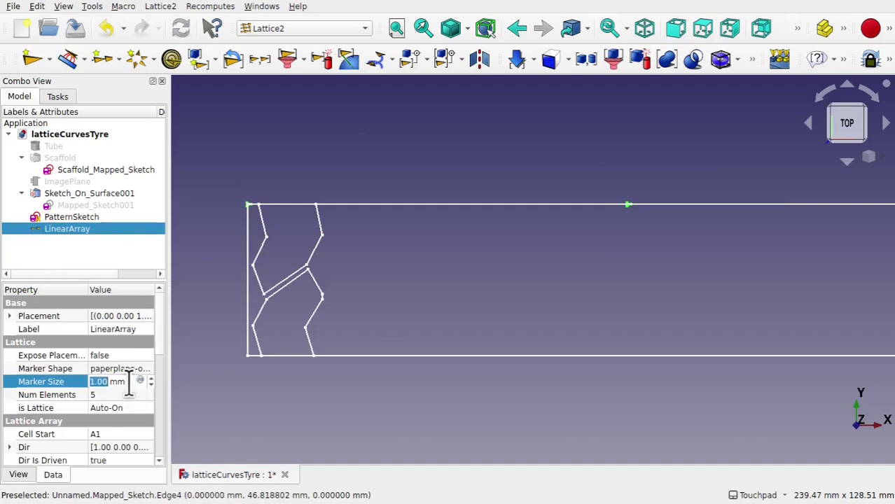
{"action": "key", "text": "Return"}
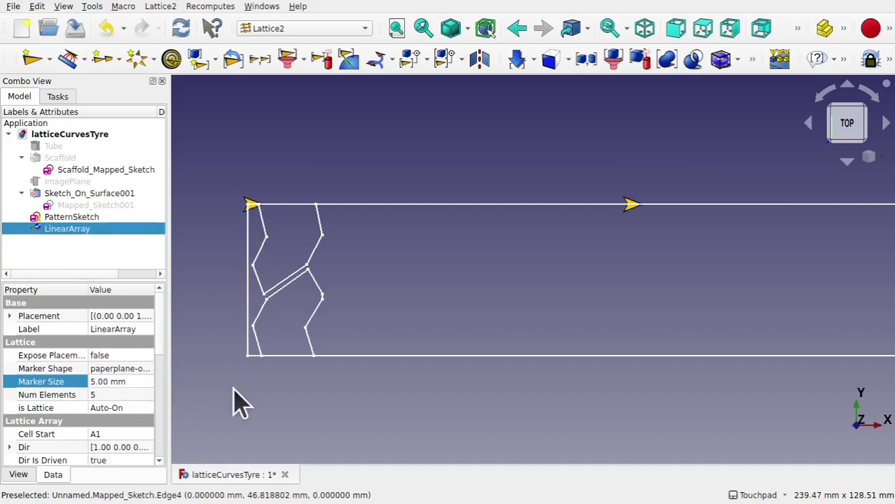
{"action": "left_click", "coordinate": [236, 399]}
{"action": "scroll", "coordinate": [430, 260], "scroll_direction": "down", "scroll_amount": 7}
{"action": "scroll", "coordinate": [430, 260], "scroll_direction": "up", "scroll_amount": 7}
{"action": "scroll", "coordinate": [400, 250], "scroll_direction": "up", "scroll_amount": 2}
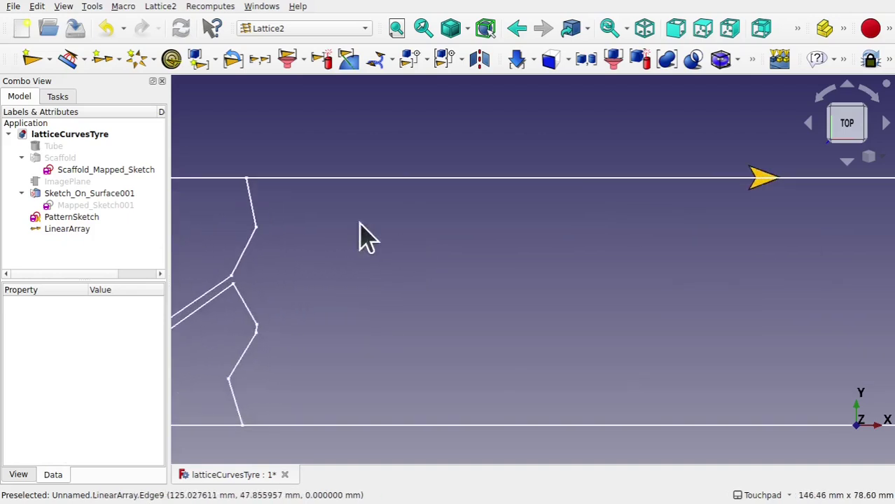
{"action": "scroll", "coordinate": [410, 277], "scroll_direction": "down", "scroll_amount": 2}
{"action": "scroll", "coordinate": [413, 280], "scroll_direction": "down", "scroll_amount": 1}
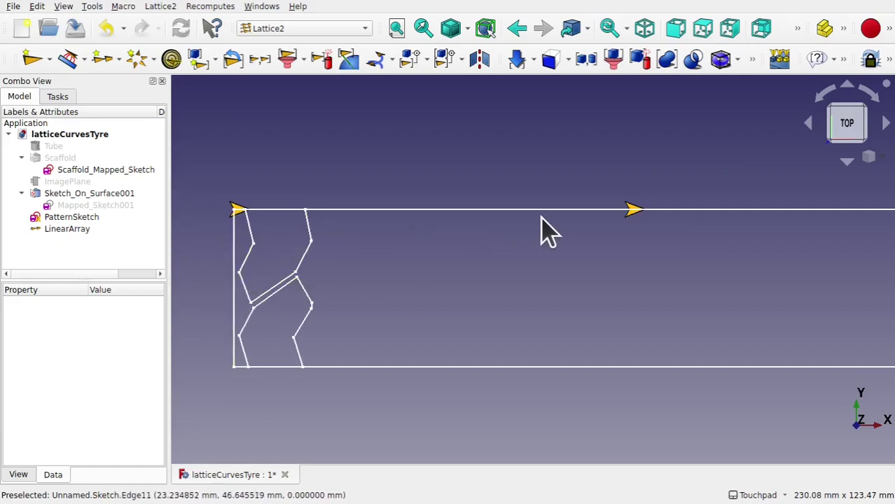
Populate the LinearArray with copies of PatternSketch
{"action": "left_click", "coordinate": [79, 231]}
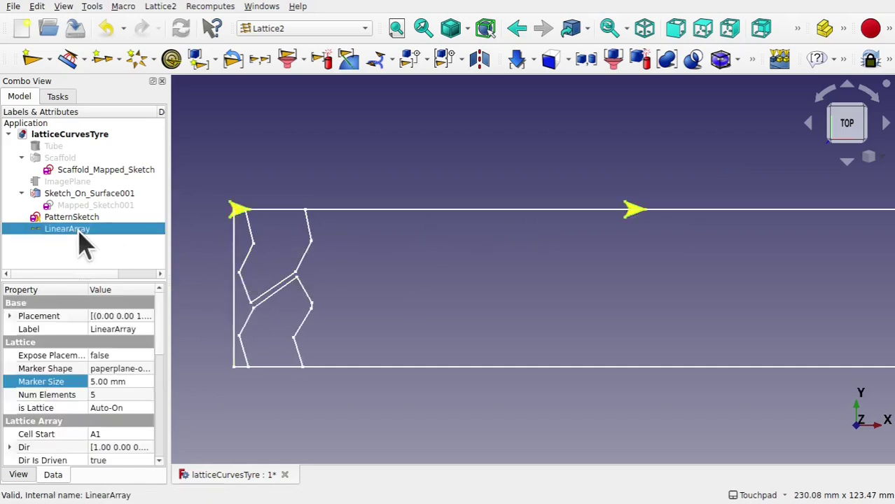
{"action": "left_click", "coordinate": [77, 217], "text": "ctrl"}
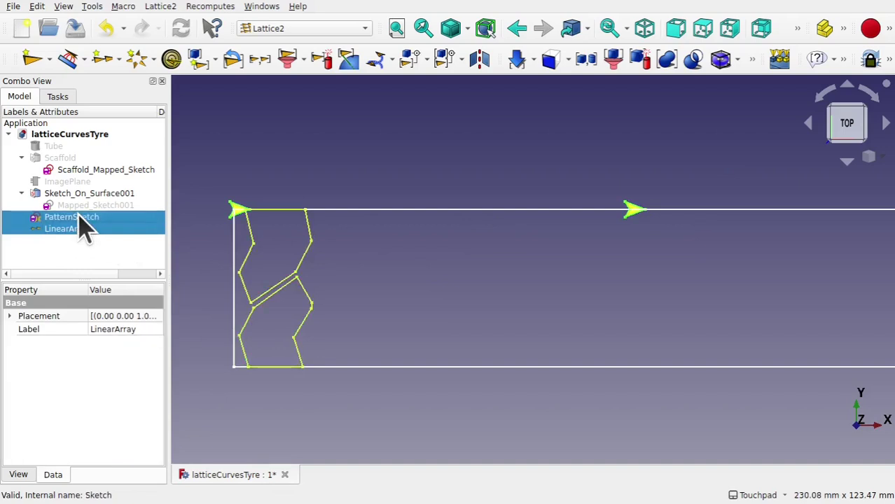
{"action": "left_click", "coordinate": [161, 6]}
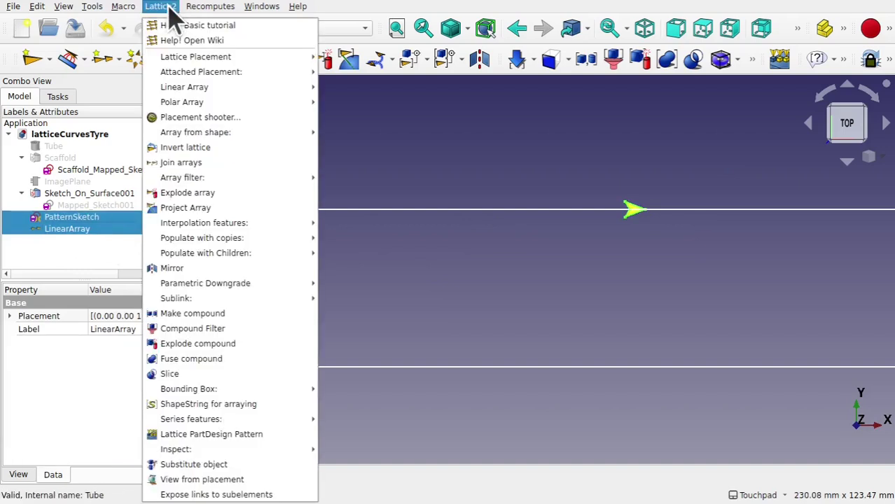
{"action": "mouse_move", "coordinate": [259, 241]}
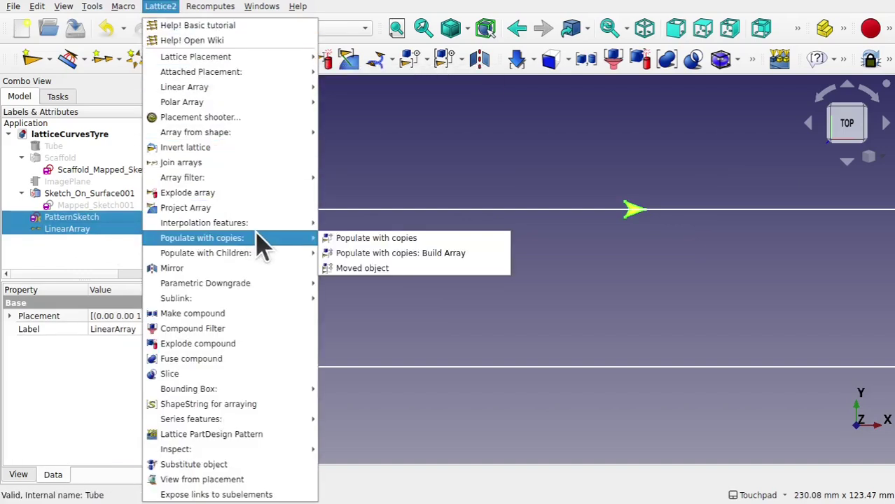
{"action": "left_click", "coordinate": [375, 240]}
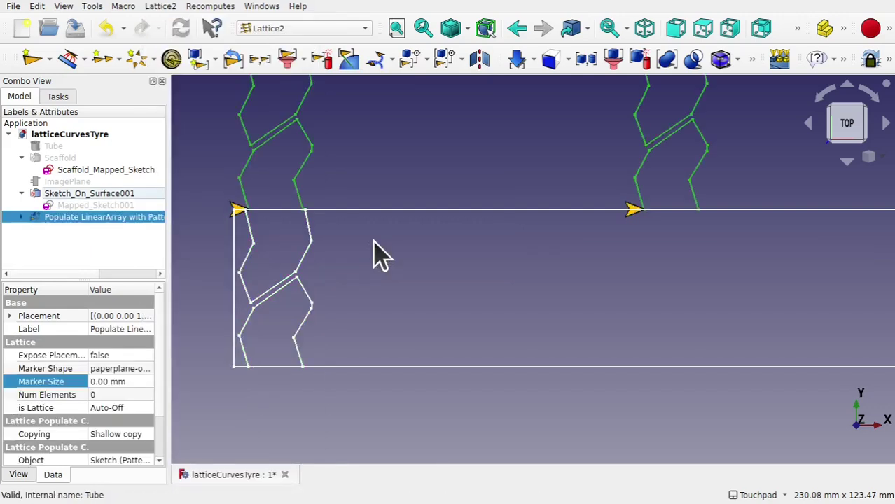
{"action": "scroll", "coordinate": [378, 255], "scroll_direction": "down", "scroll_amount": 3}
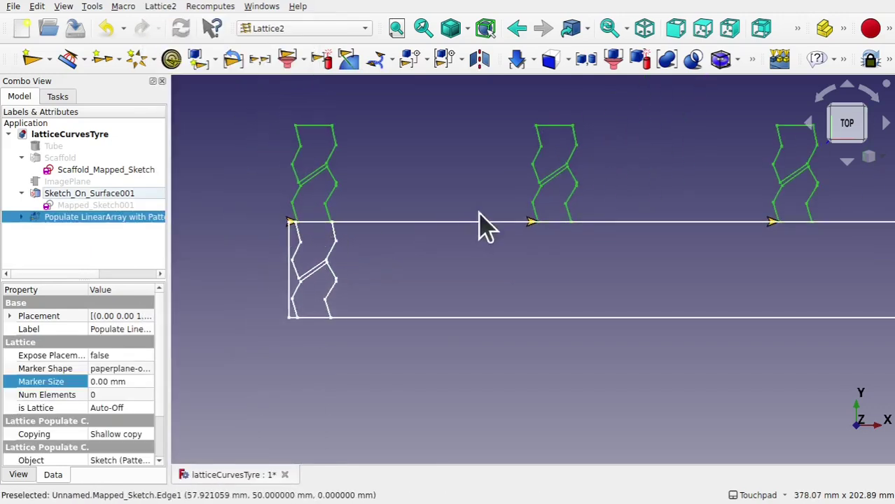
{"action": "left_click", "coordinate": [631, 235]}
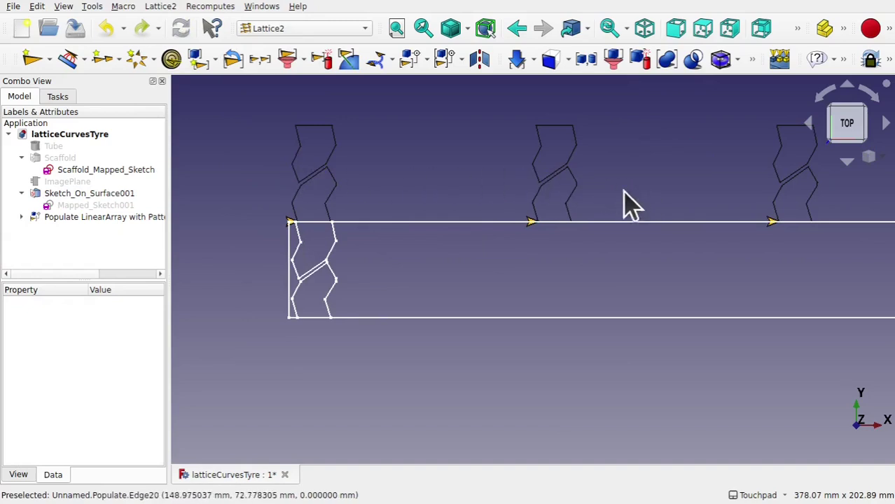
Transform the populated array by -49.90 mm along Y so the tread copies sit inside the scaffold rectangle
{"action": "left_click", "coordinate": [93, 220]}
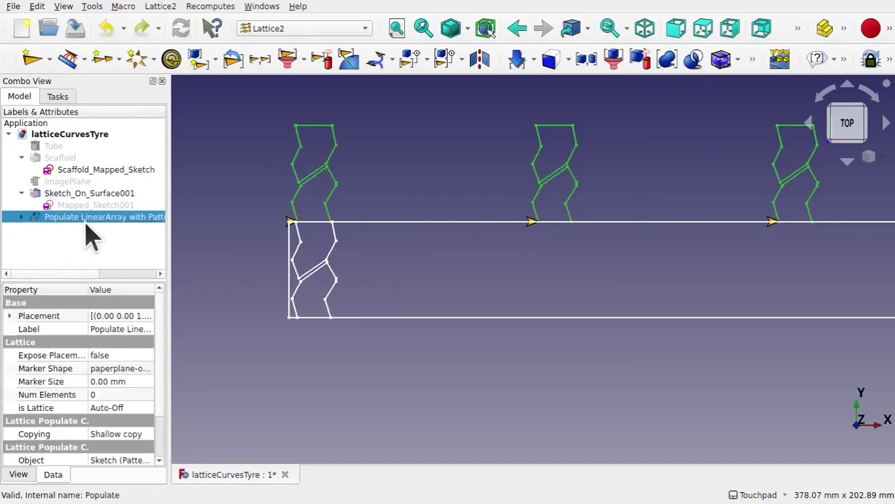
{"action": "right_click", "coordinate": [87, 218]}
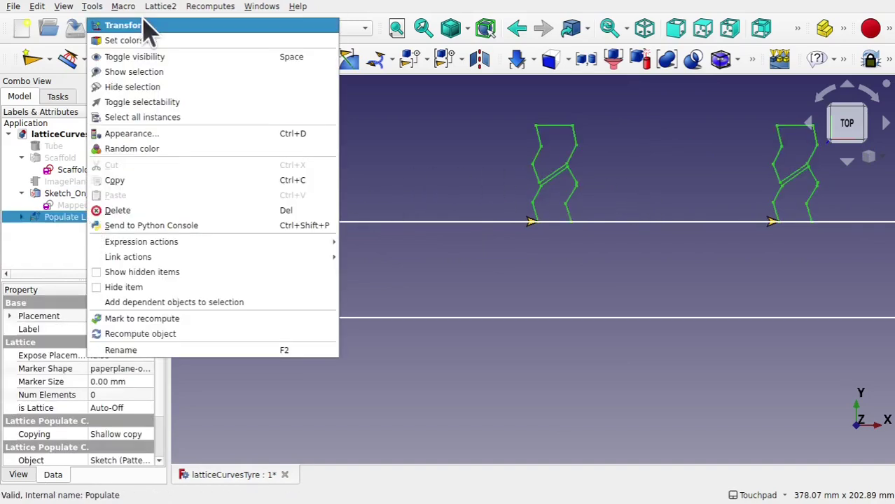
{"action": "left_click", "coordinate": [143, 23]}
{"action": "left_click_drag", "start_coordinate": [291, 223], "coordinate": [302, 320]}
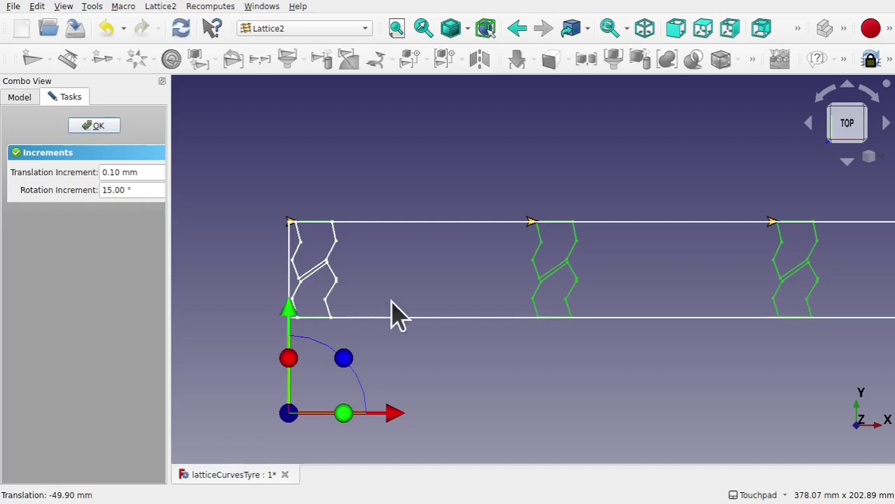
{"action": "left_click", "coordinate": [96, 126]}
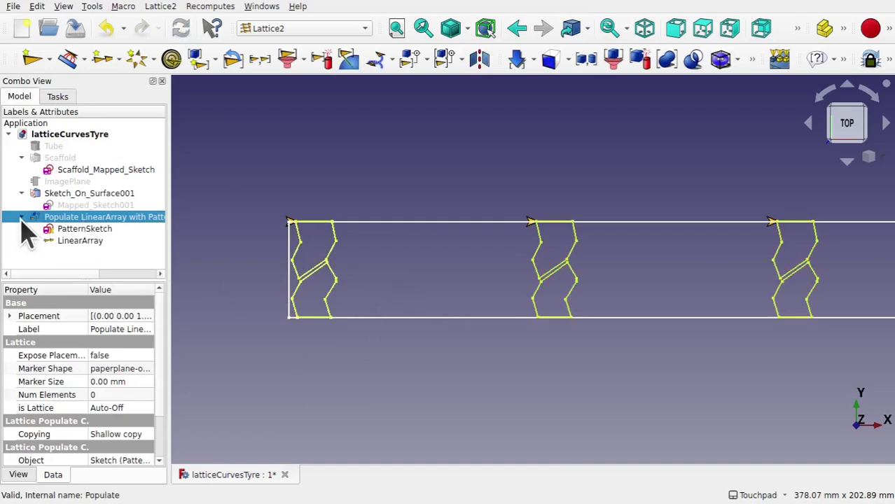
Set the count of the LinearArray inside the populated array to 13
{"action": "left_click", "coordinate": [81, 242]}
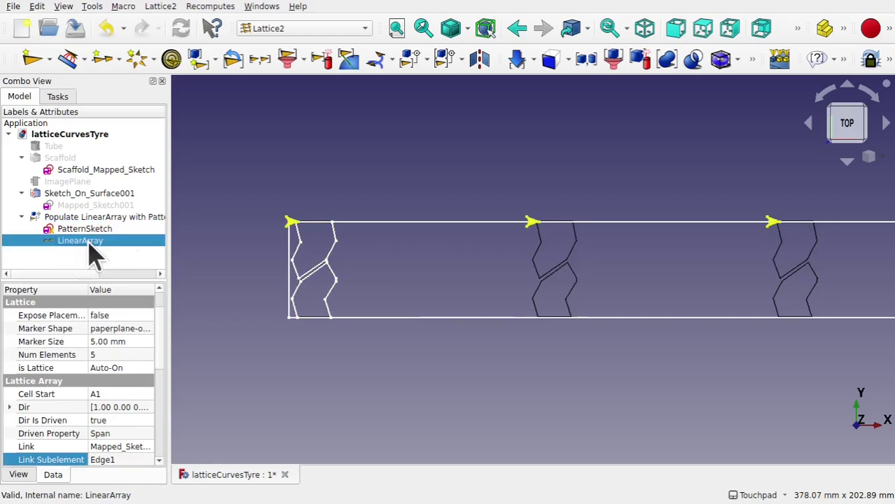
{"action": "left_click_drag", "start_coordinate": [163, 341], "coordinate": [161, 437]}
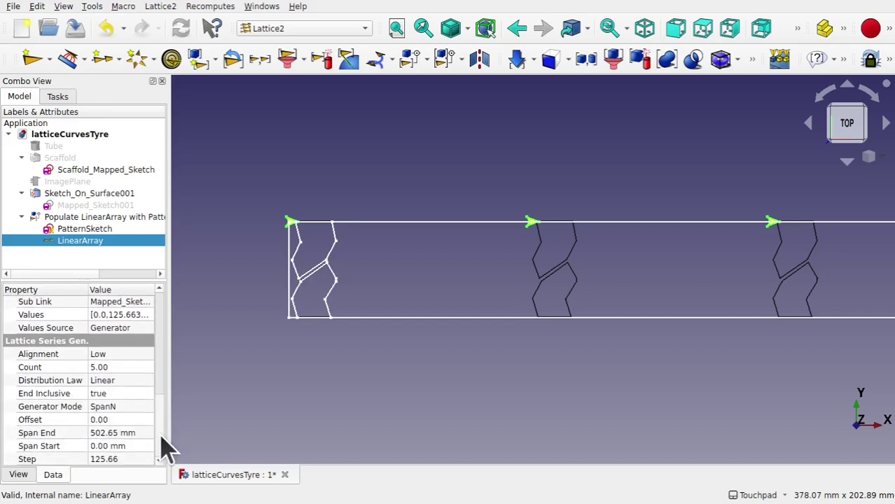
{"action": "left_click", "coordinate": [118, 370]}
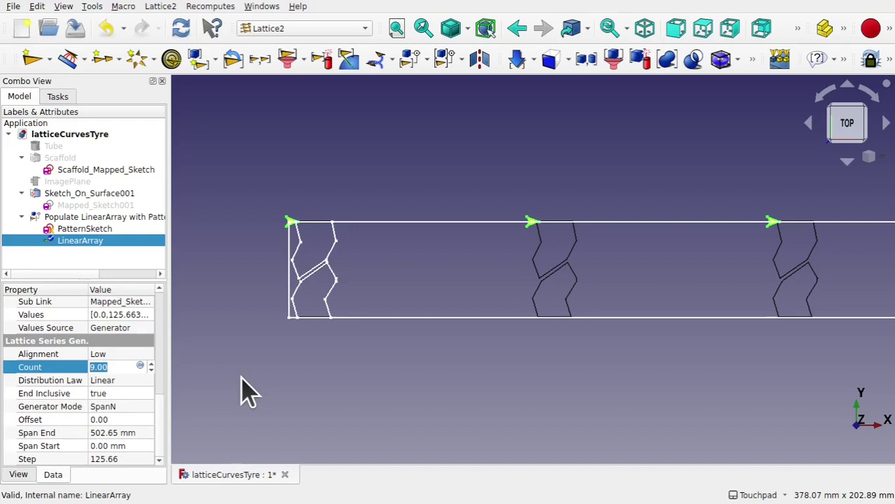
{"action": "key", "text": "Return"}
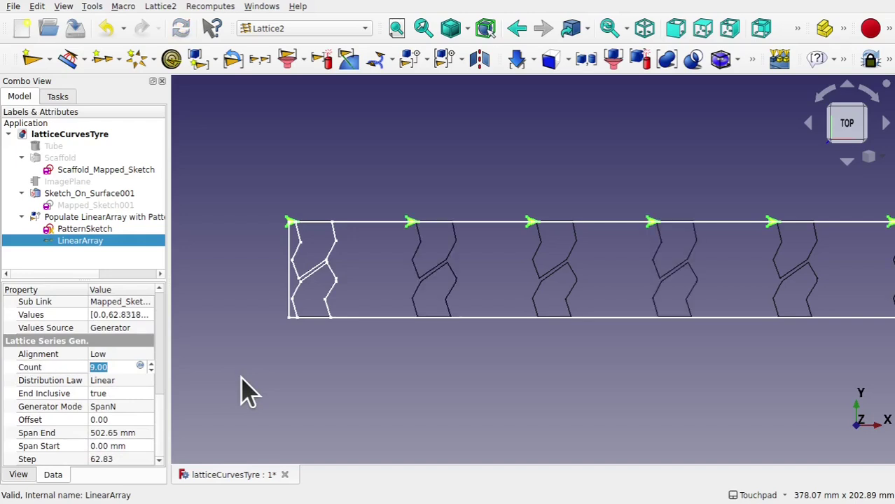
{"action": "key", "text": "Up"}
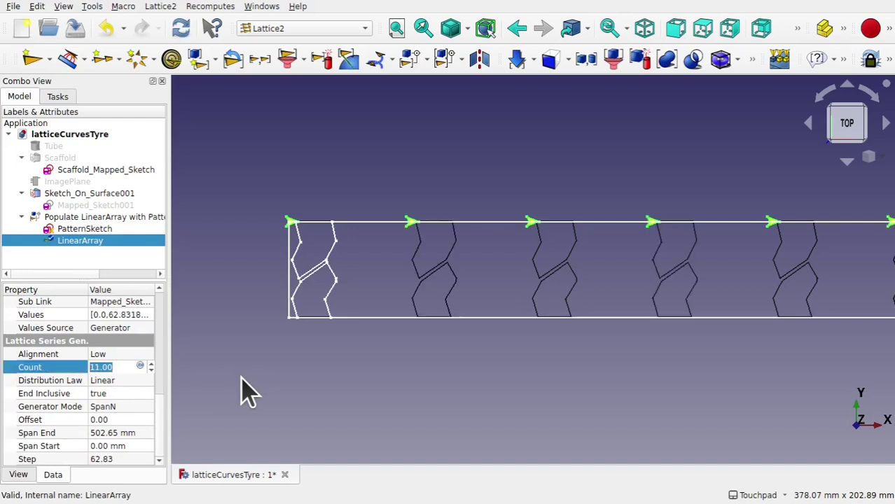
{"action": "key", "text": "Up"}
{"action": "key", "text": "Return"}
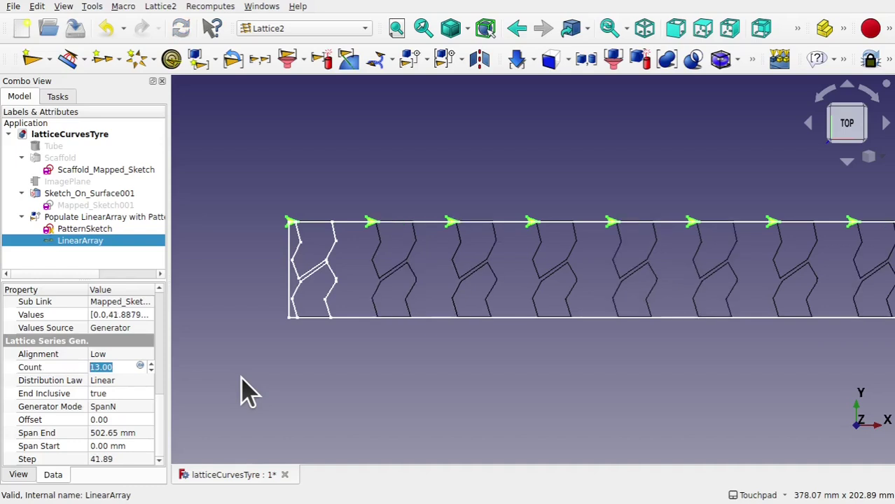
Raise the LinearArray's count to 25 so the tread copies sit close together along the scaffold rectangle
{"action": "key", "text": "Up"}
{"action": "key", "text": "Up"}
{"action": "key", "text": "Up"}
{"action": "key", "text": "Up"}
{"action": "key", "text": "Up"}
{"action": "key", "text": "Return"}
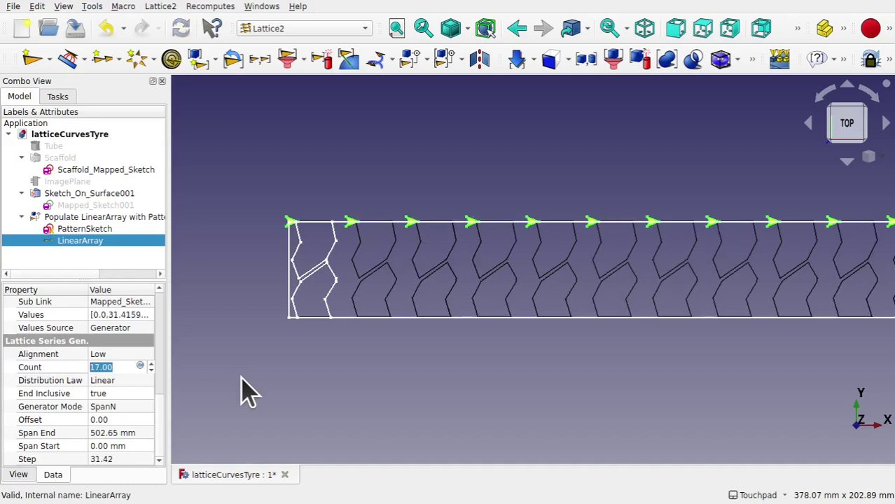
{"action": "key", "text": "Up"}
{"action": "key", "text": "Up"}
{"action": "key", "text": "Up"}
{"action": "key", "text": "Up"}
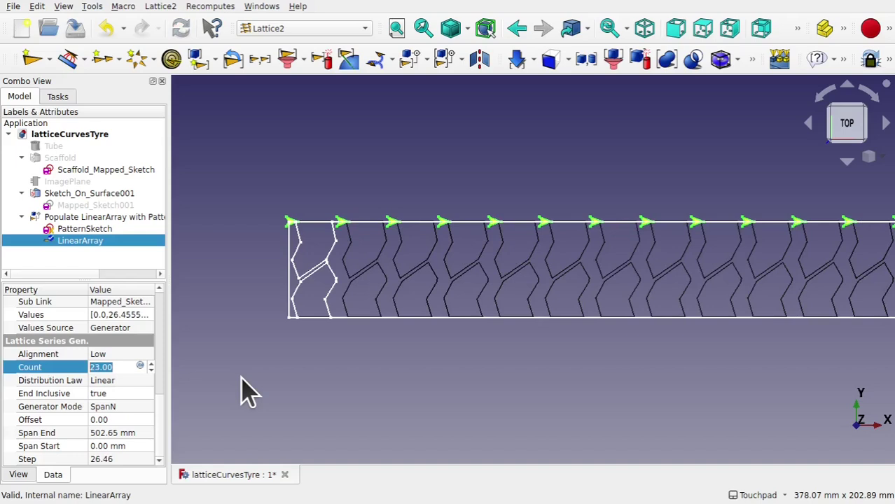
{"action": "key", "text": "Up"}
{"action": "key", "text": "Up"}
{"action": "key", "text": "Return"}
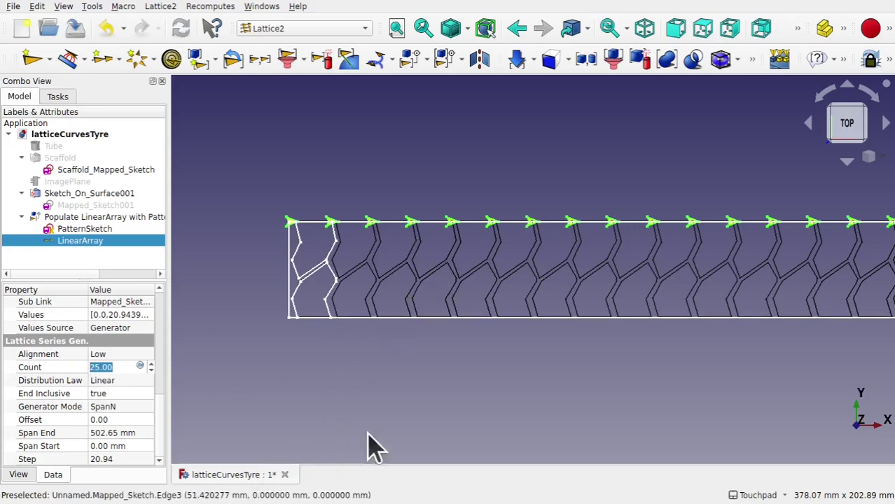
Transform the populated array slightly along negative X so the tread copies overhang both ends of the scaffold rectangle
{"action": "scroll", "coordinate": [471, 363], "scroll_direction": "down", "scroll_amount": 3}
{"action": "scroll", "coordinate": [471, 363], "scroll_direction": "down", "scroll_amount": 2}
{"action": "scroll", "coordinate": [471, 362], "scroll_direction": "up", "scroll_amount": 1}
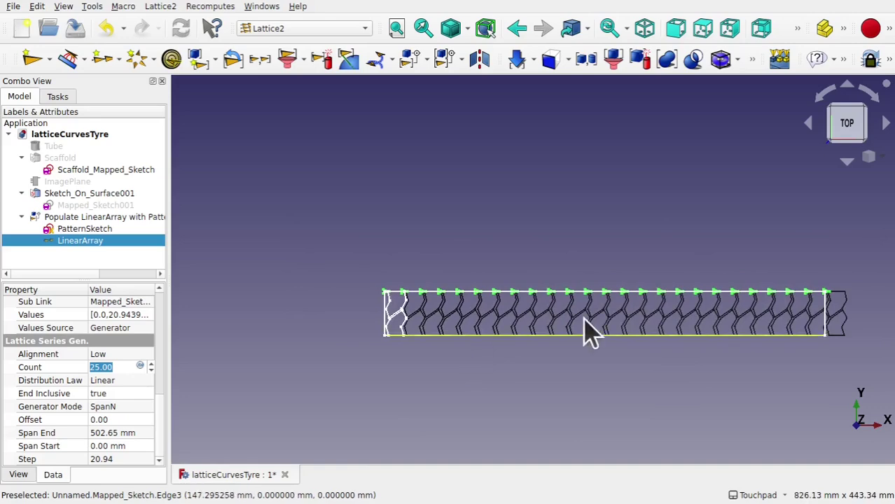
{"action": "scroll", "coordinate": [835, 333], "scroll_direction": "up", "scroll_amount": 3}
{"action": "scroll", "coordinate": [835, 333], "scroll_direction": "up", "scroll_amount": 4}
{"action": "scroll", "coordinate": [837, 336], "scroll_direction": "down", "scroll_amount": 5}
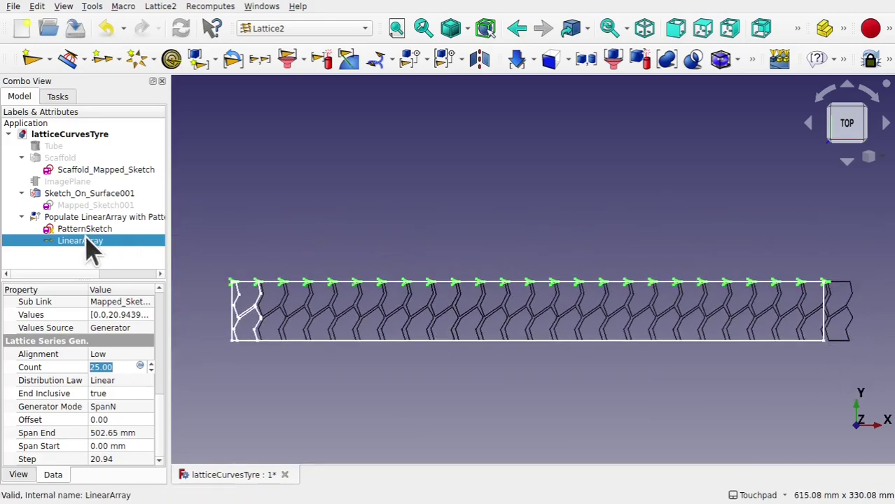
{"action": "left_click", "coordinate": [81, 217]}
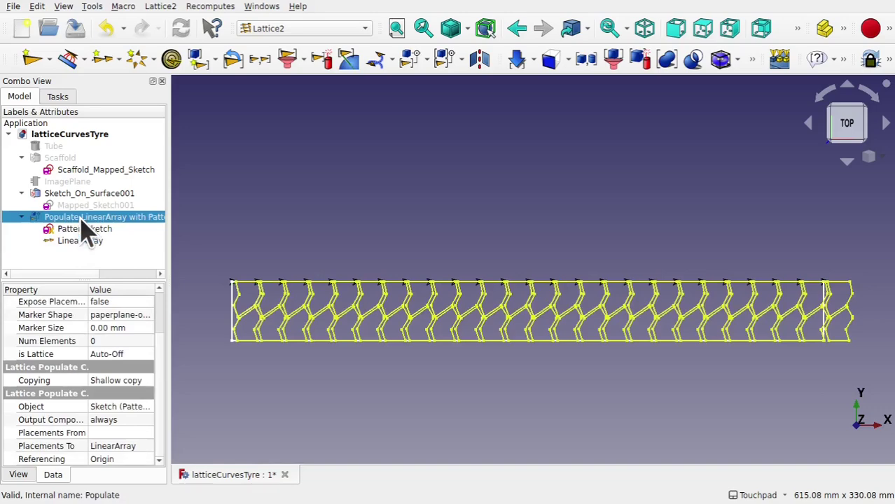
{"action": "right_click", "coordinate": [82, 224]}
{"action": "left_click", "coordinate": [165, 25]}
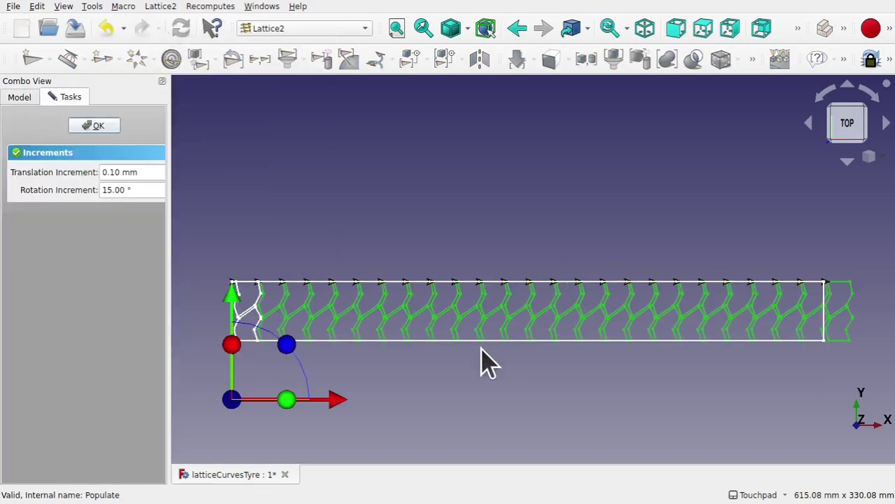
{"action": "left_click_drag", "start_coordinate": [342, 403], "coordinate": [329, 402]}
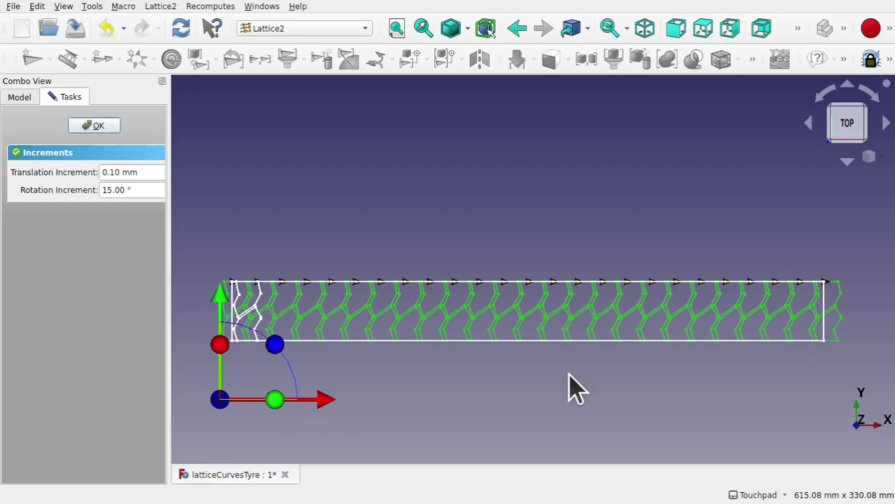
{"action": "left_click", "coordinate": [98, 127]}
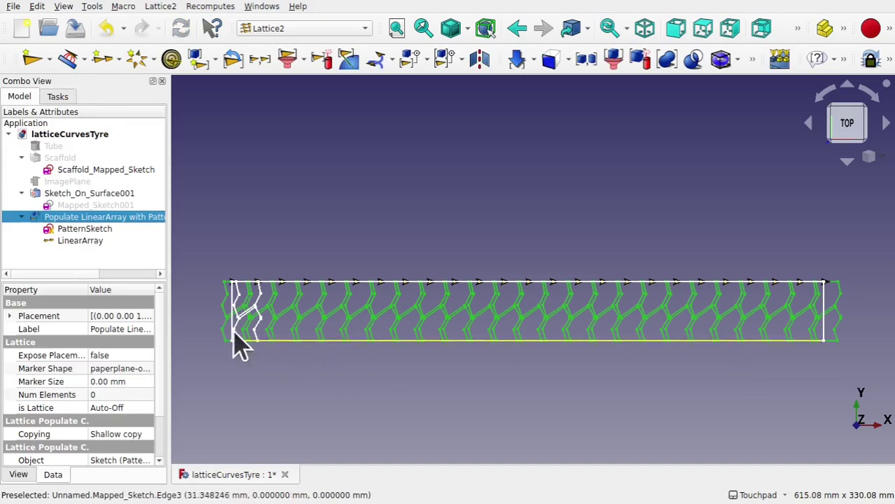
Hide PatternSketch and save the latticeCurvesTyre document
{"action": "left_click", "coordinate": [85, 231]}
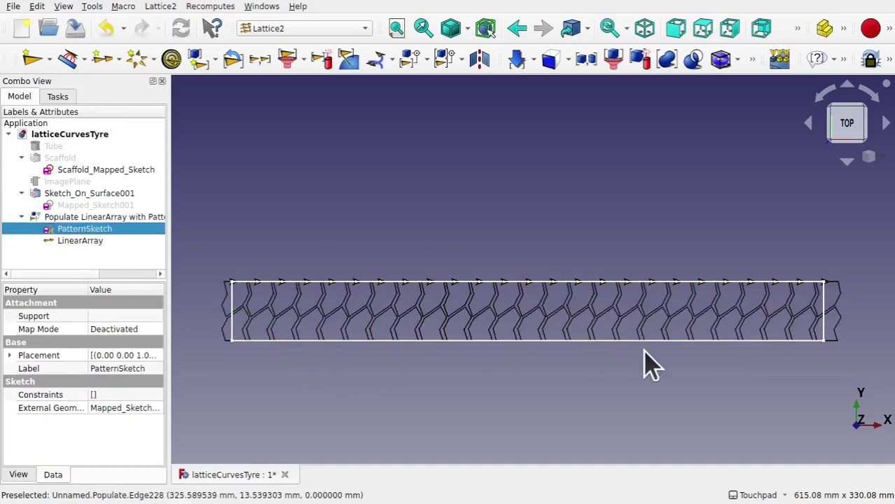
{"action": "scroll", "coordinate": [645, 364], "scroll_direction": "up", "scroll_amount": 3}
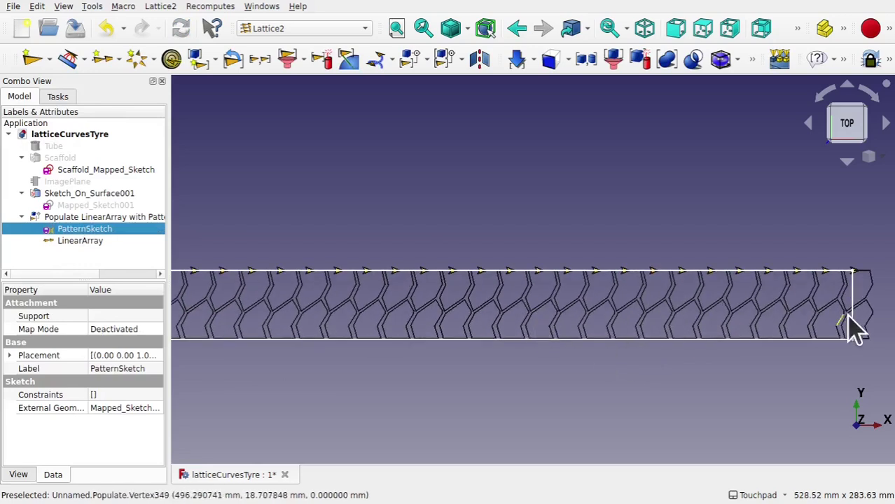
{"action": "scroll", "coordinate": [424, 326], "scroll_direction": "down", "scroll_amount": 2}
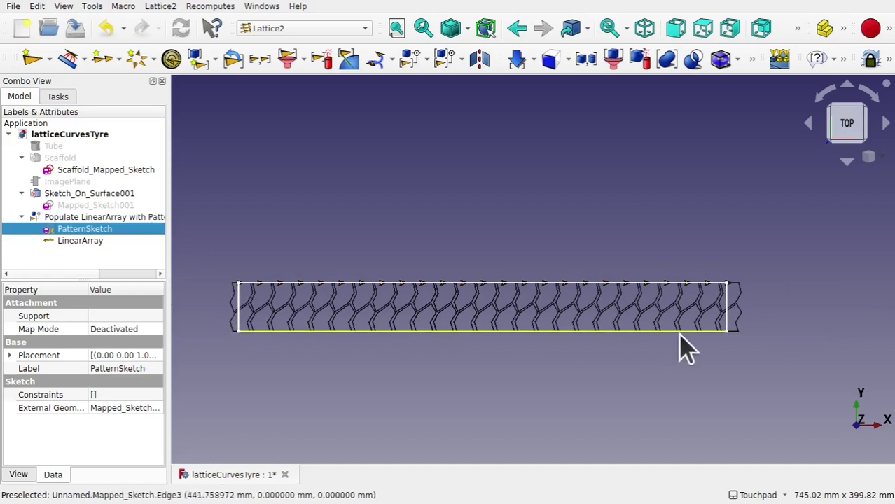
{"action": "key", "text": "ctrl+s"}
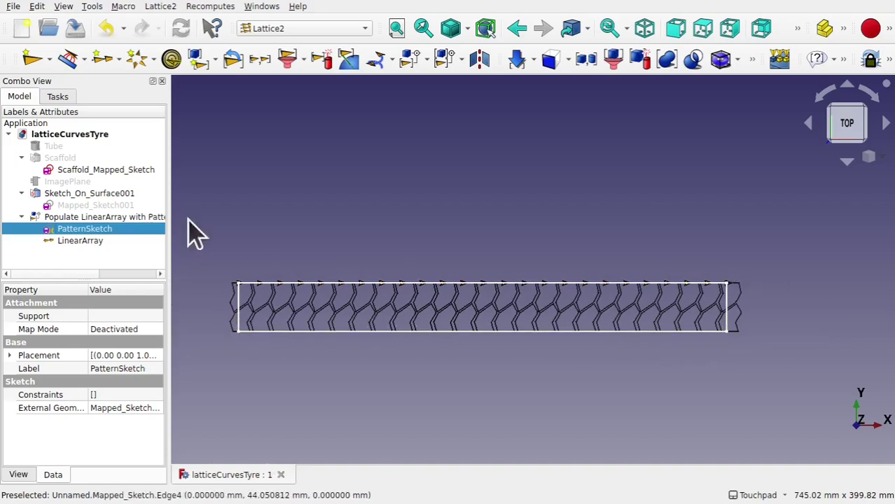
Hide Scaffold_Mapped_Sketch, collapsing its Scaffold group and the populated array, and make the Tube visible
{"action": "left_click", "coordinate": [21, 217]}
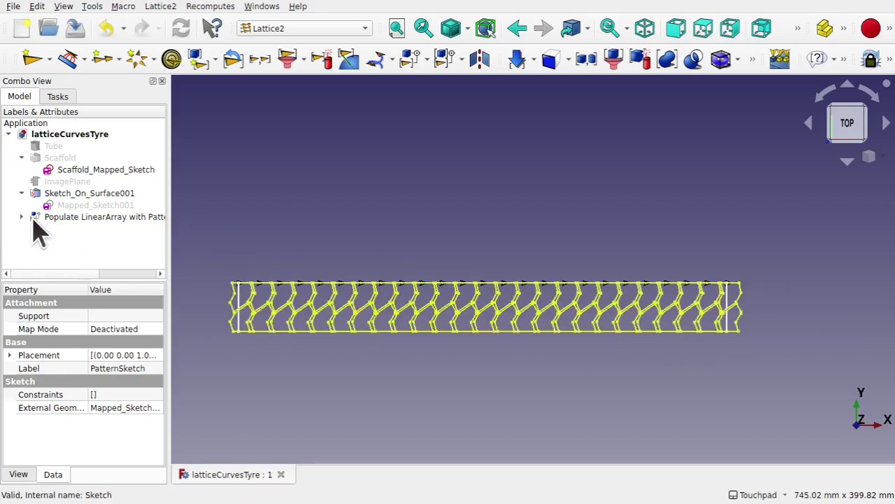
{"action": "left_click", "coordinate": [115, 219]}
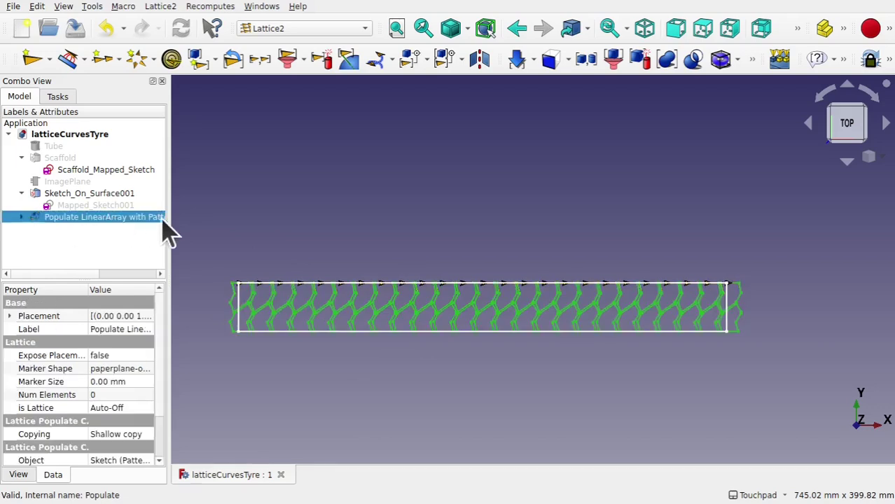
{"action": "left_click", "coordinate": [100, 194]}
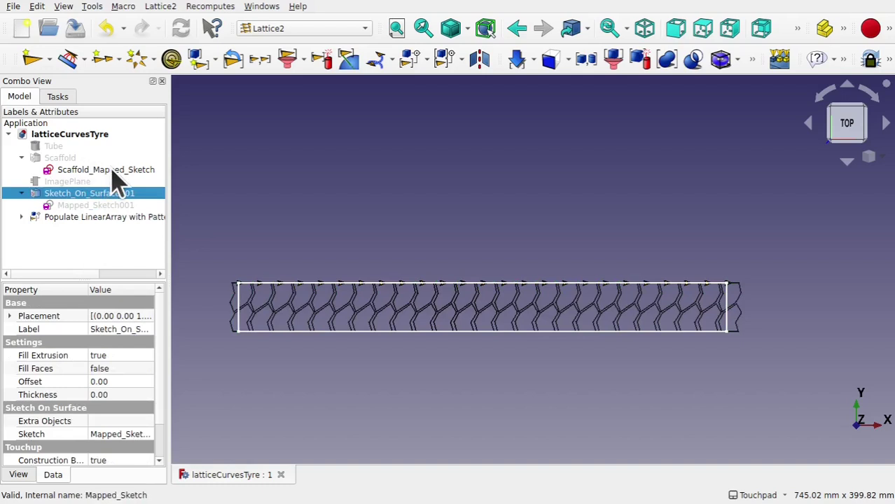
{"action": "left_click", "coordinate": [102, 170]}
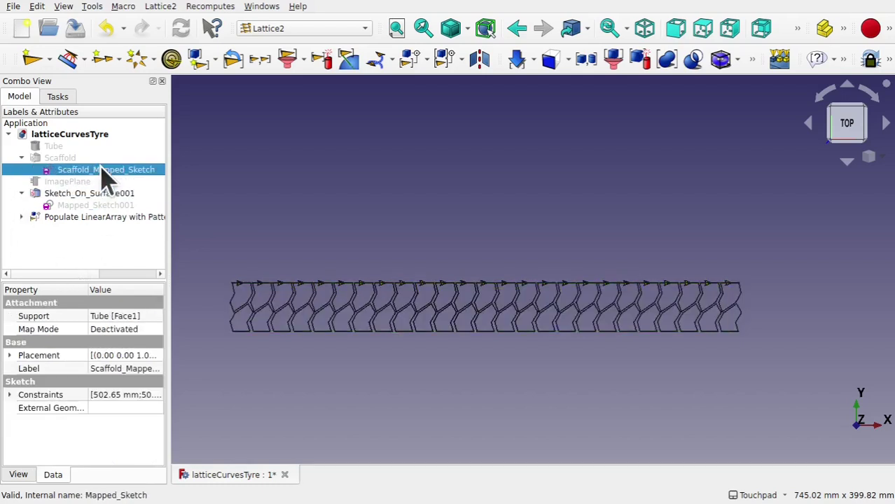
{"action": "left_click", "coordinate": [21, 157]}
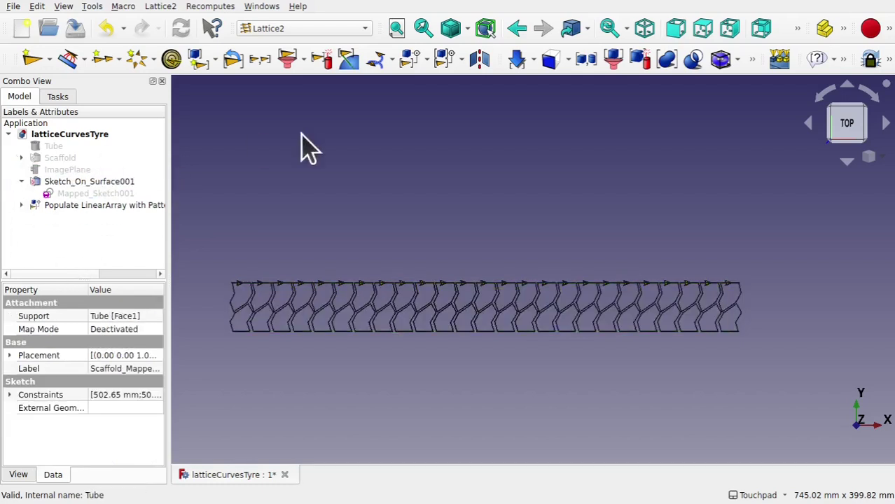
{"action": "left_click", "coordinate": [112, 182]}
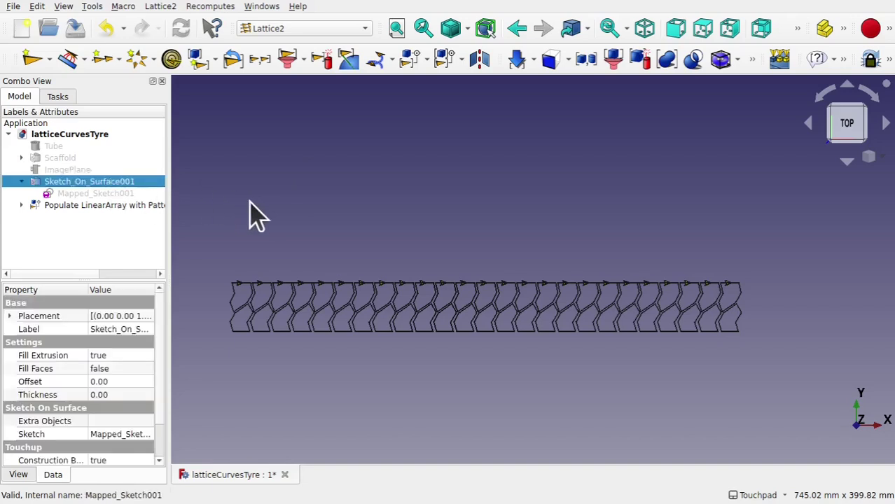
{"action": "left_click", "coordinate": [63, 147]}
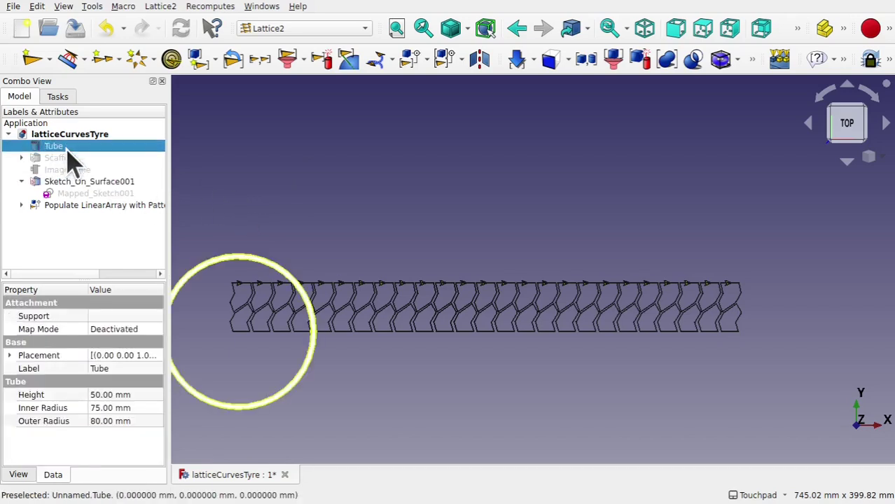
{"action": "left_click", "coordinate": [323, 216]}
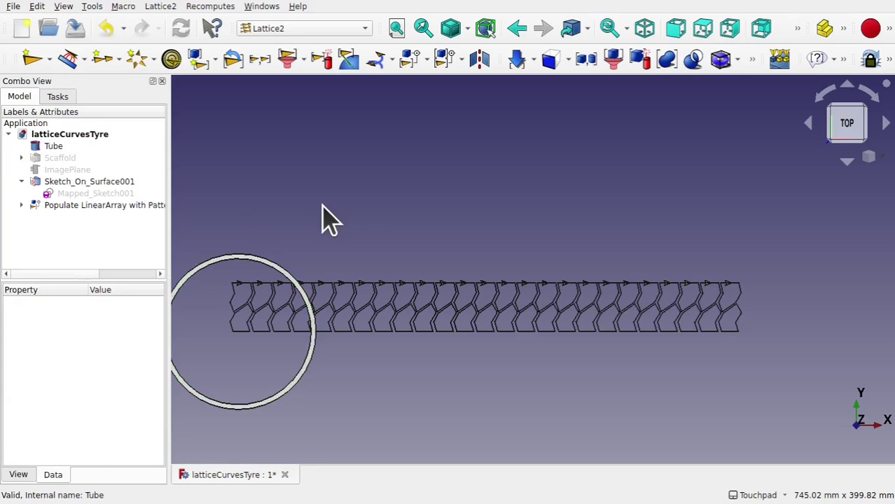
Link the populated LinearArray as an extra object of Sketch_On_Surface001 and recompute to map the tread onto the tube's outer face
{"action": "left_click", "coordinate": [88, 206]}
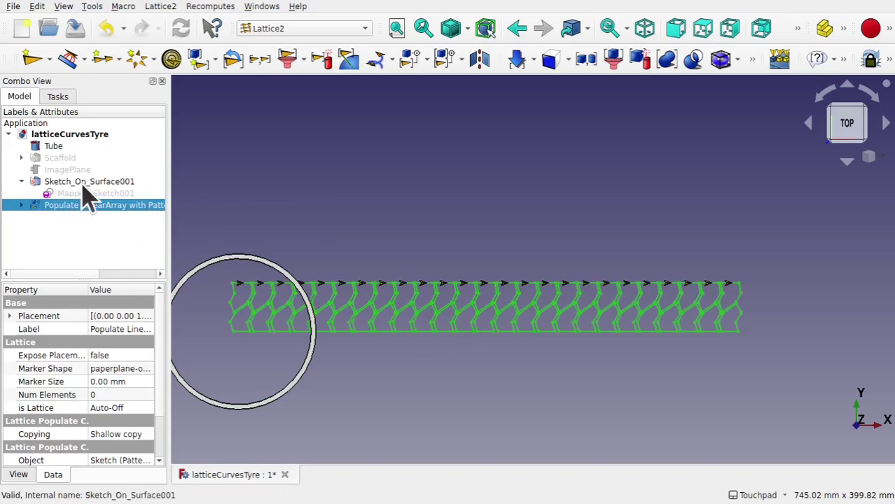
{"action": "left_click", "coordinate": [105, 184]}
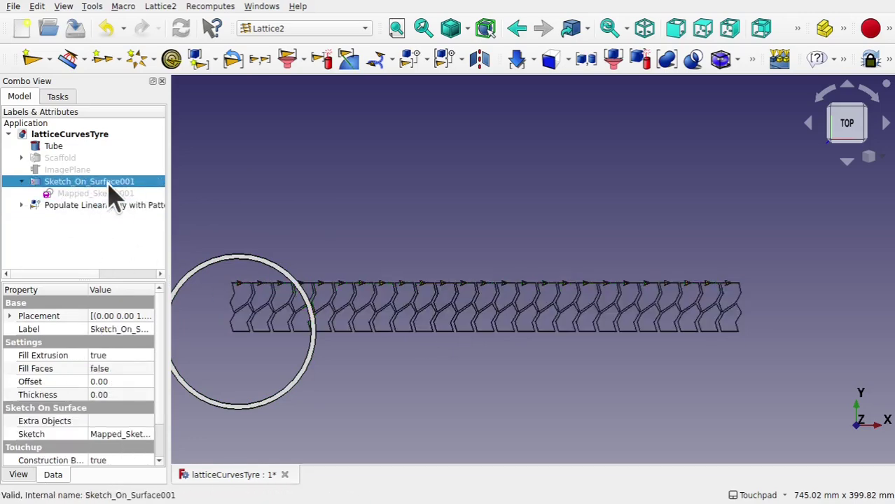
{"action": "left_click", "coordinate": [149, 423]}
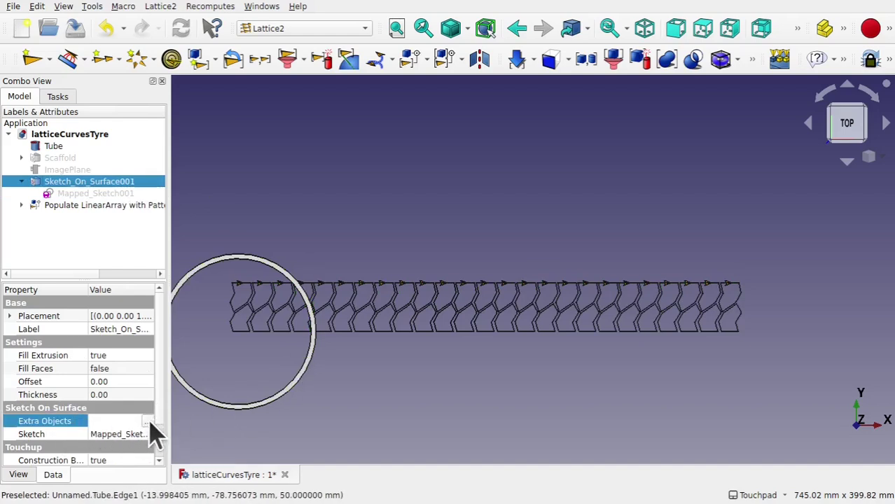
{"action": "left_click", "coordinate": [147, 422]}
{"action": "left_click", "coordinate": [440, 191]}
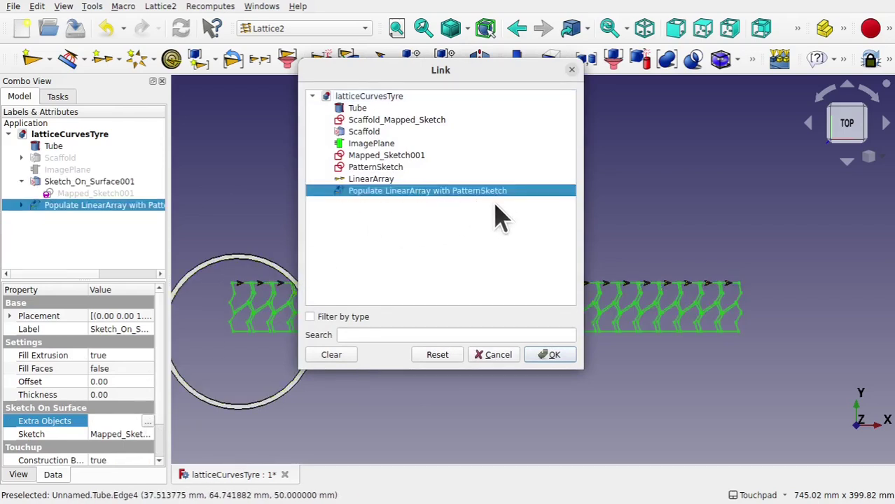
{"action": "left_click", "coordinate": [549, 355]}
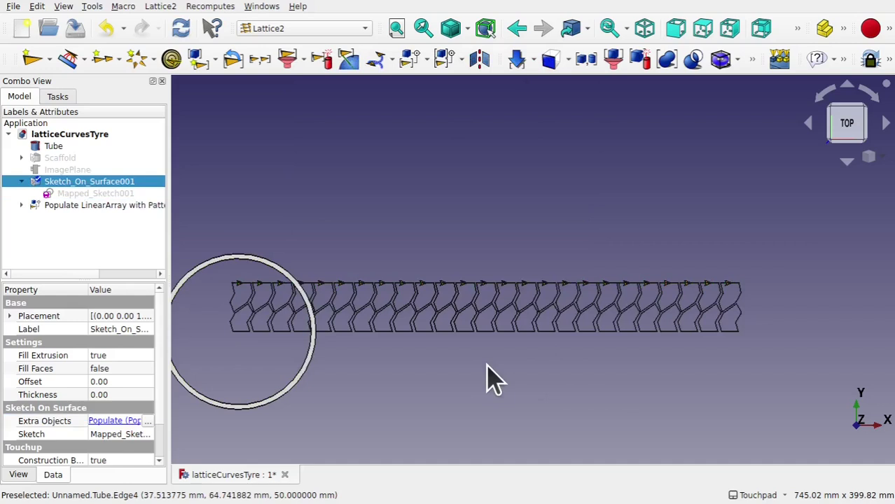
{"action": "left_click", "coordinate": [303, 342]}
{"action": "left_click_drag", "start_coordinate": [236, 220], "coordinate": [404, 261], "text": "alt"}
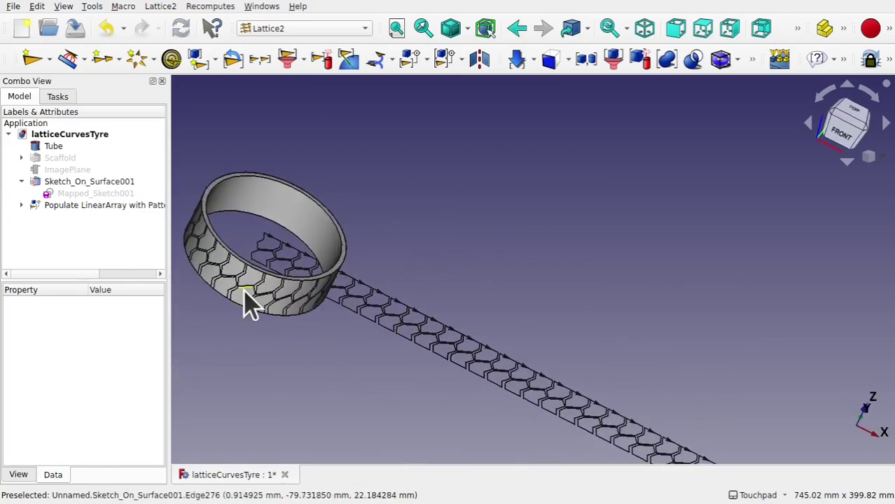
{"action": "scroll", "coordinate": [247, 303], "scroll_direction": "up", "scroll_amount": 4}
{"action": "left_click_drag", "start_coordinate": [247, 303], "coordinate": [434, 339], "text": "shift"}
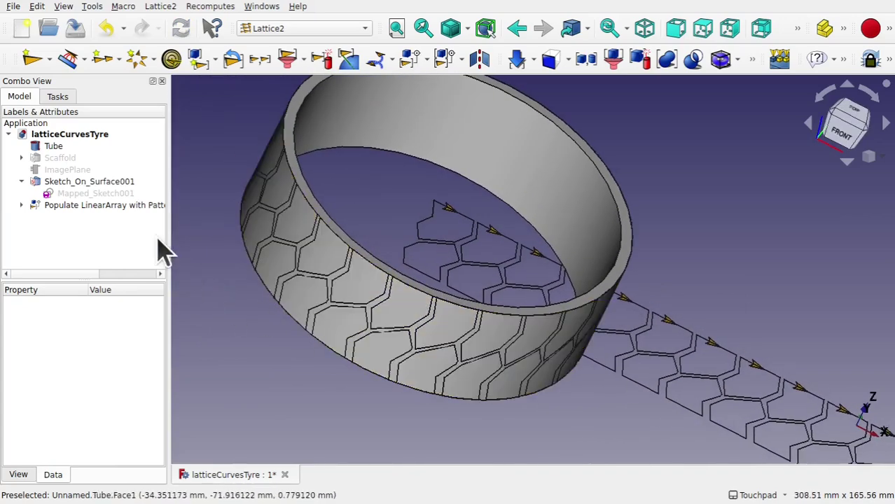
Set Fill Faces of Sketch_On_Surface001 to true and recompute the document
{"action": "left_click", "coordinate": [73, 184]}
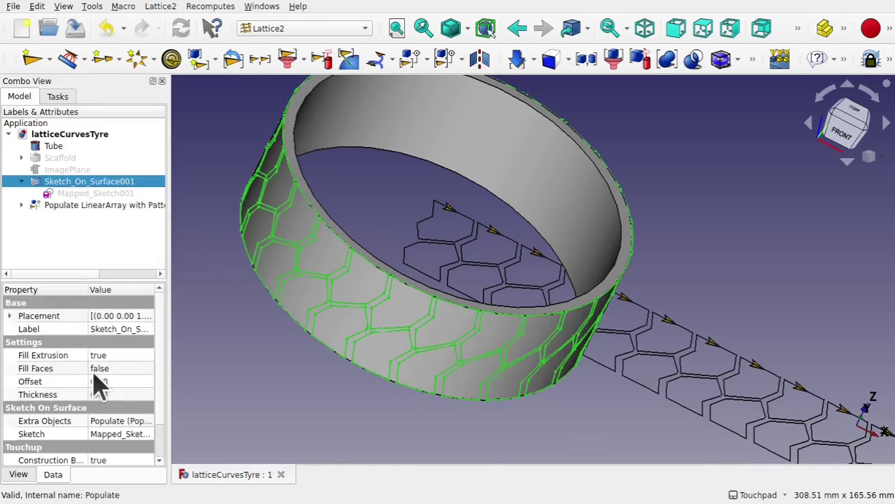
{"action": "left_click", "coordinate": [120, 370]}
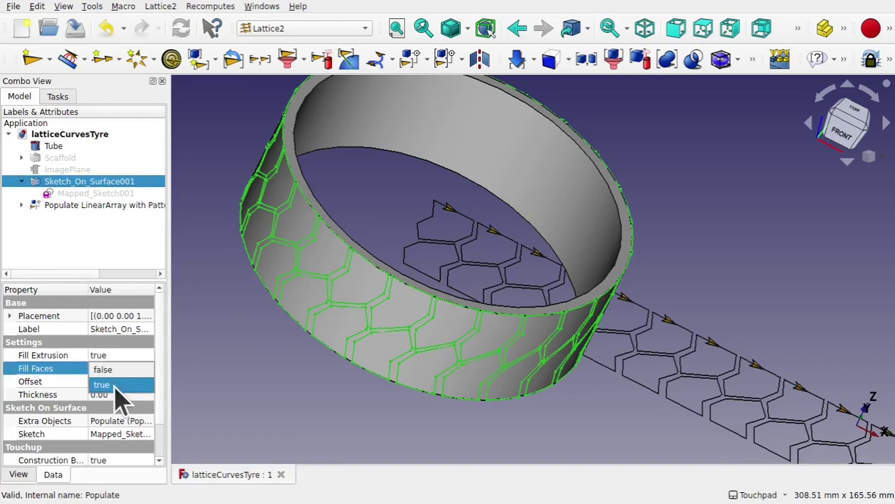
{"action": "left_click", "coordinate": [116, 386]}
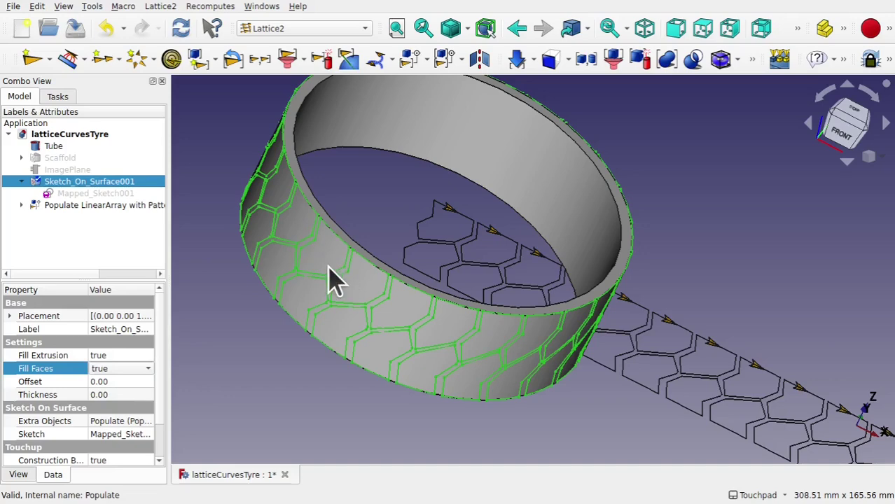
{"action": "key", "text": "ctrl+r"}
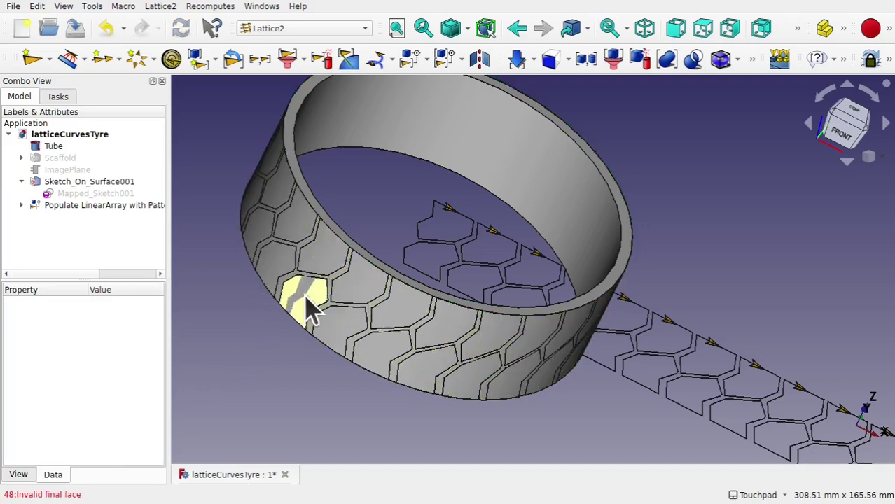
Try to thicken the mapped tread blocks by setting Sketch_On_Surface001's thickness to 1 and recomputing
{"action": "left_click", "coordinate": [77, 182]}
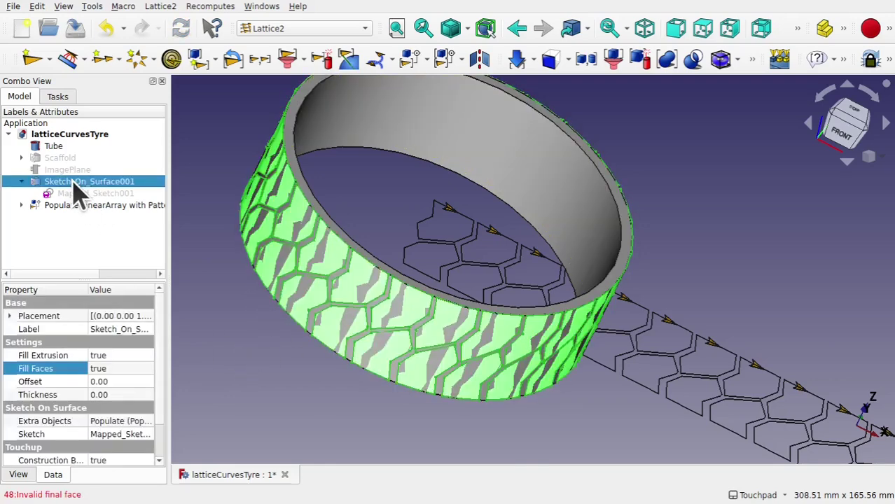
{"action": "left_click", "coordinate": [127, 396]}
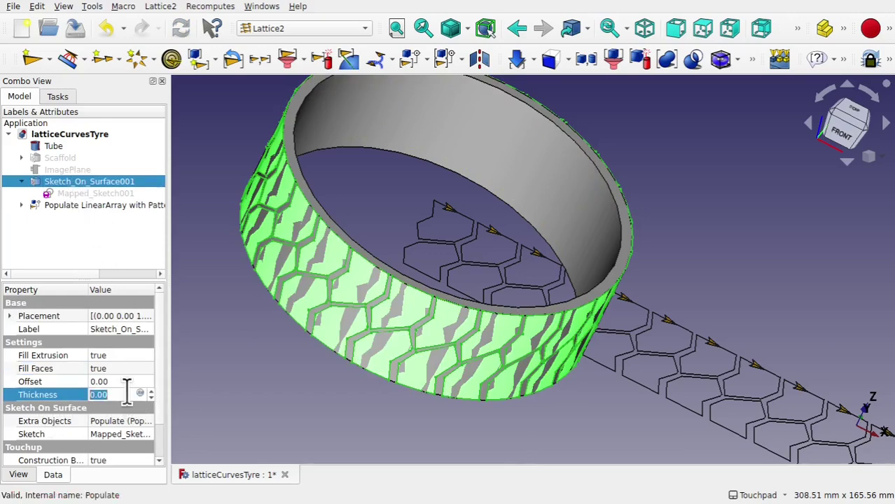
{"action": "type", "text": "1"}
{"action": "left_click", "coordinate": [315, 394]}
{"action": "middle_click_drag", "start_coordinate": [357, 372], "coordinate": [330, 344]}
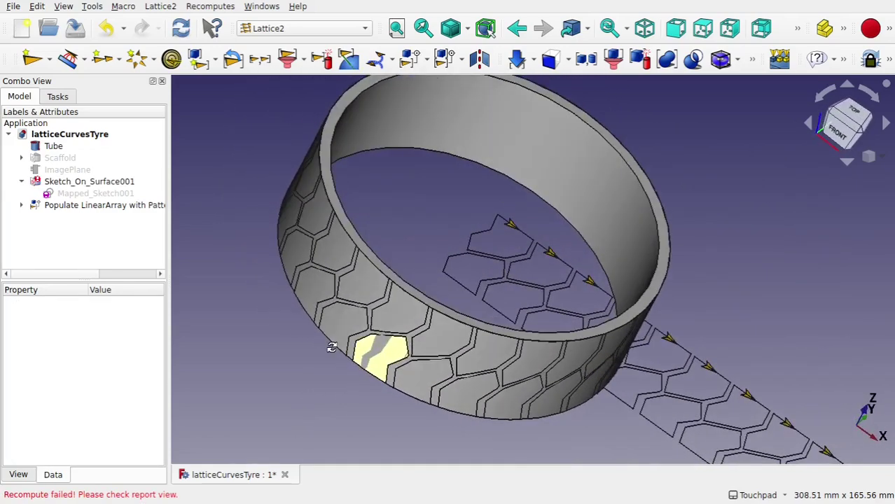
Check the error reported for Sketch_On_Surface001
{"action": "left_click", "coordinate": [90, 183]}
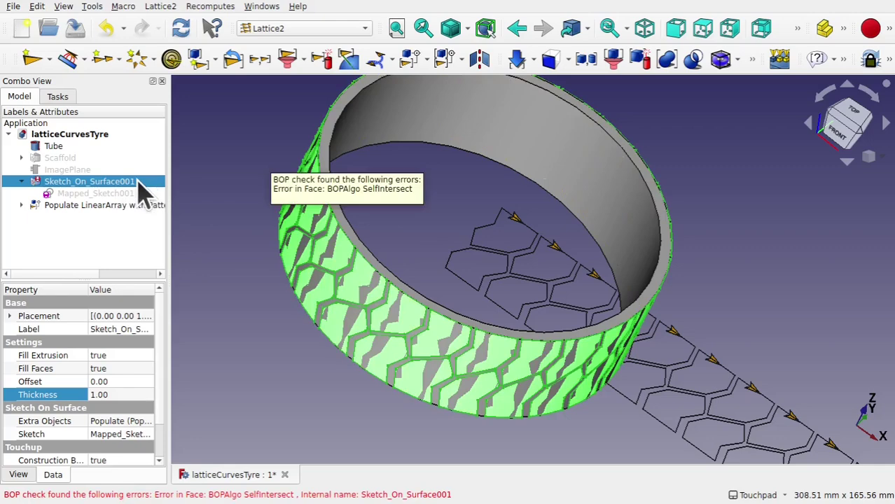
{"action": "left_click", "coordinate": [252, 276]}
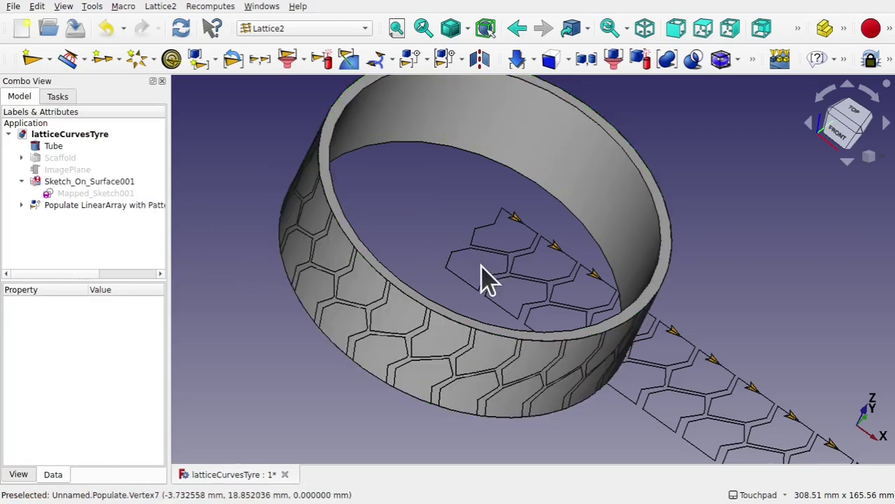
{"action": "scroll", "coordinate": [488, 280], "scroll_direction": "down", "scroll_amount": 5}
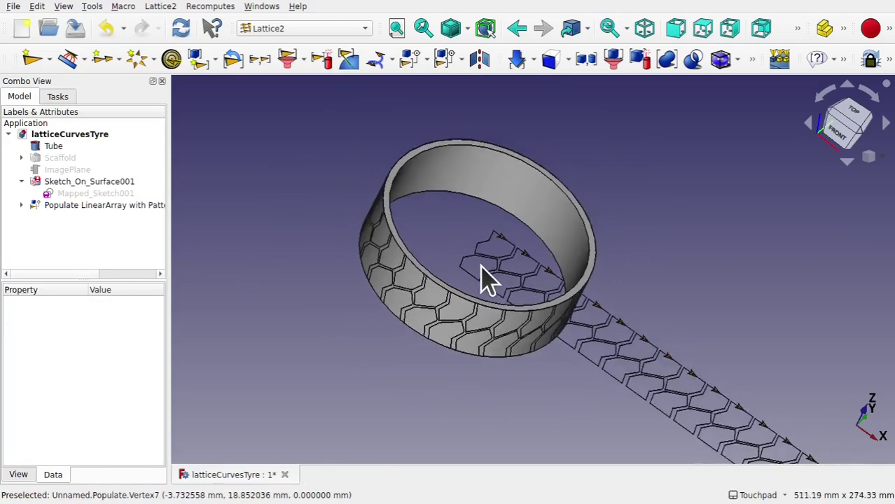
Make Scaffold_Mapped_Sketch under Scaffold visible and compare its outline with the far end of the populated array
{"action": "left_click", "coordinate": [61, 158]}
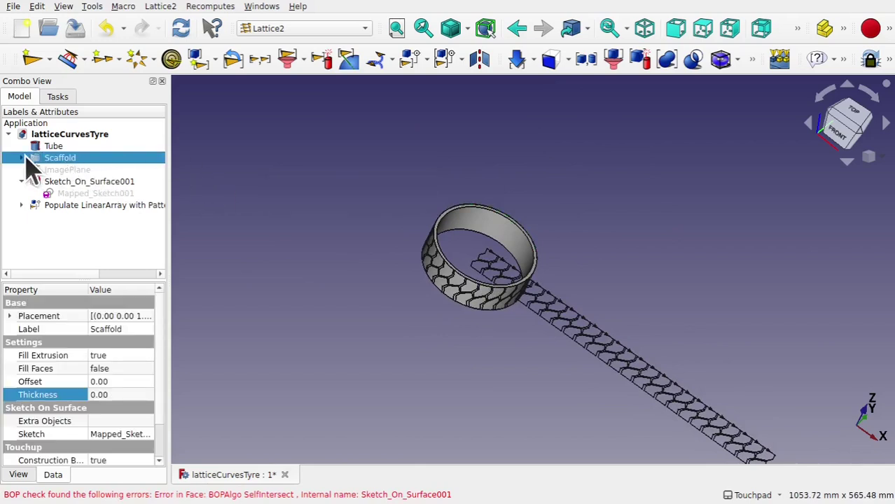
{"action": "left_click", "coordinate": [23, 157]}
{"action": "left_click", "coordinate": [91, 170]}
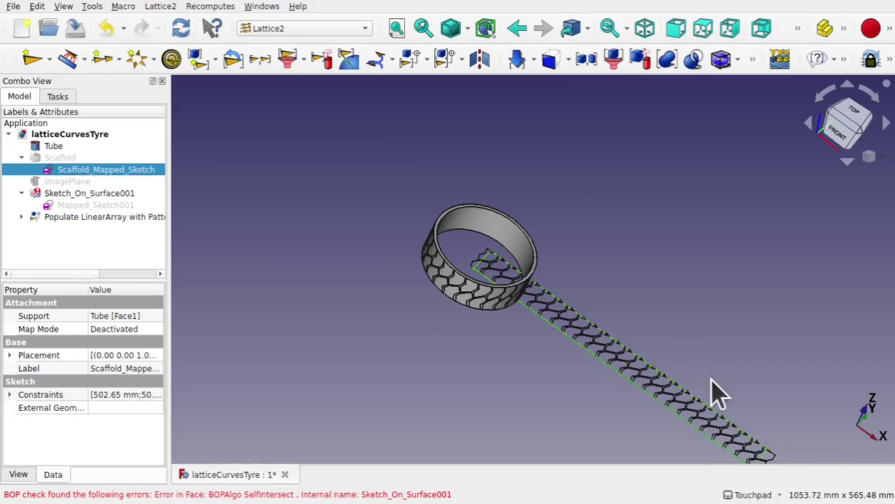
{"action": "left_click", "coordinate": [629, 384]}
{"action": "scroll", "coordinate": [625, 379], "scroll_direction": "down", "scroll_amount": 2}
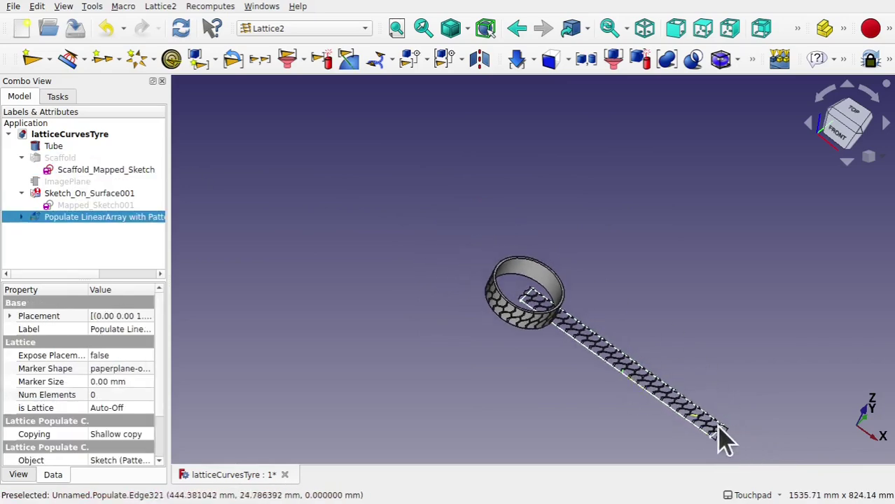
{"action": "scroll", "coordinate": [709, 445], "scroll_direction": "up", "scroll_amount": 8}
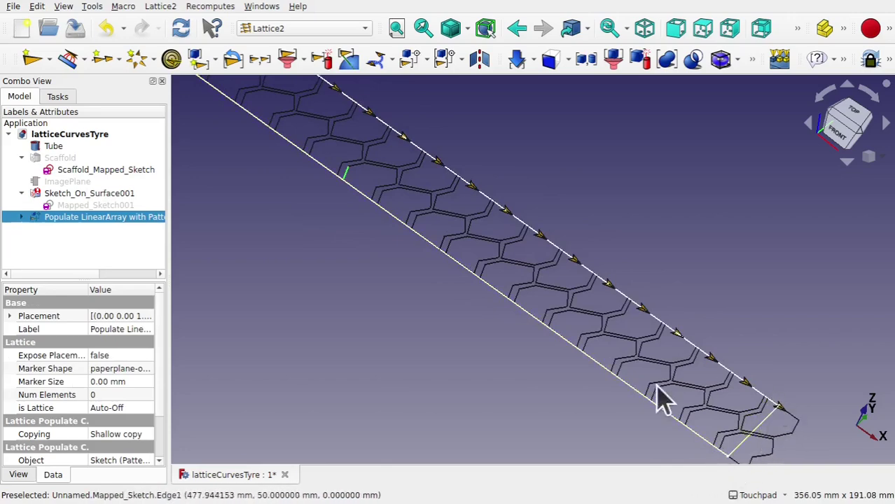
{"action": "scroll", "coordinate": [587, 391], "scroll_direction": "down", "scroll_amount": 4}
{"action": "scroll", "coordinate": [587, 391], "scroll_direction": "up", "scroll_amount": 1}
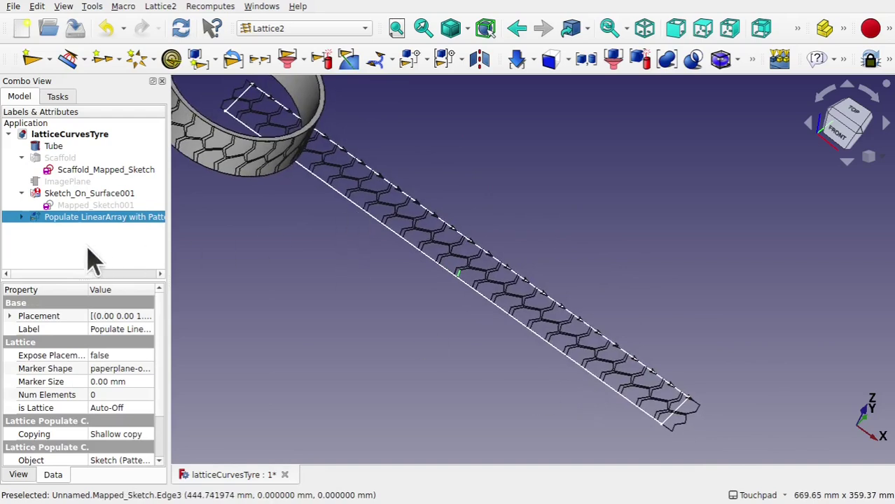
Clear the Extra Objects link of Sketch_On_Surface001 and recompute the document
{"action": "left_click", "coordinate": [84, 194]}
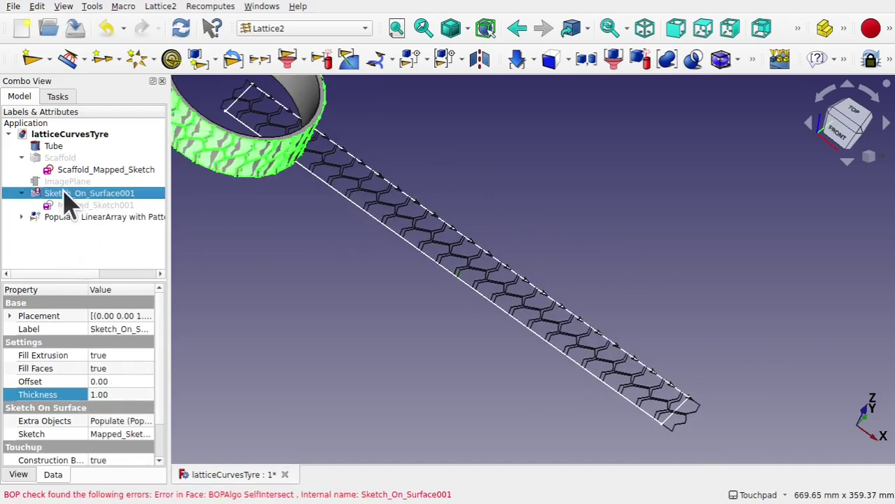
{"action": "left_click", "coordinate": [135, 423]}
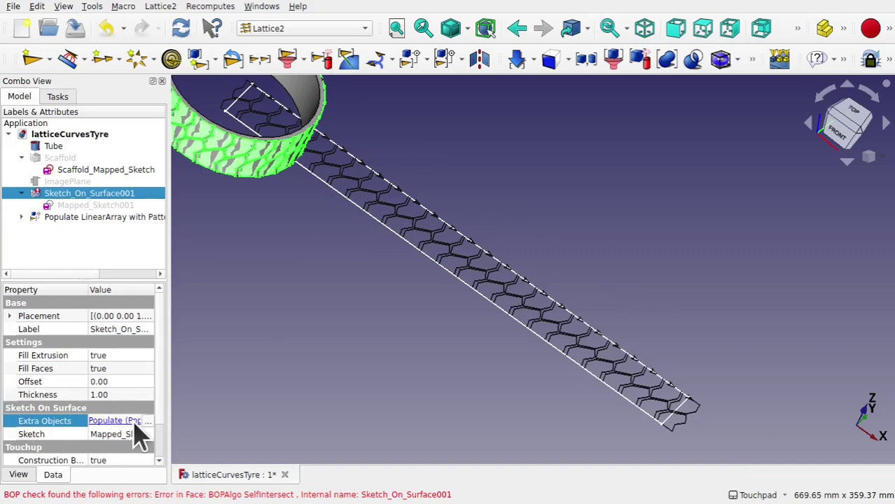
{"action": "left_click", "coordinate": [149, 422]}
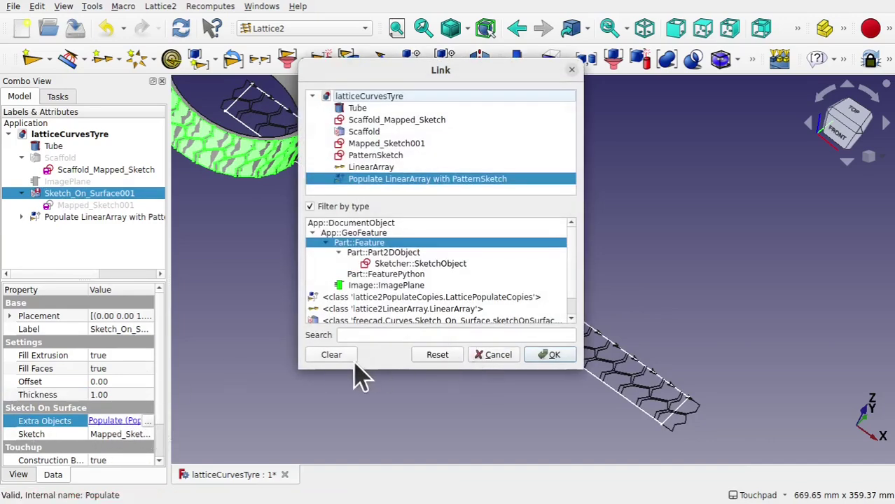
{"action": "left_click", "coordinate": [331, 355]}
{"action": "left_click", "coordinate": [551, 355]}
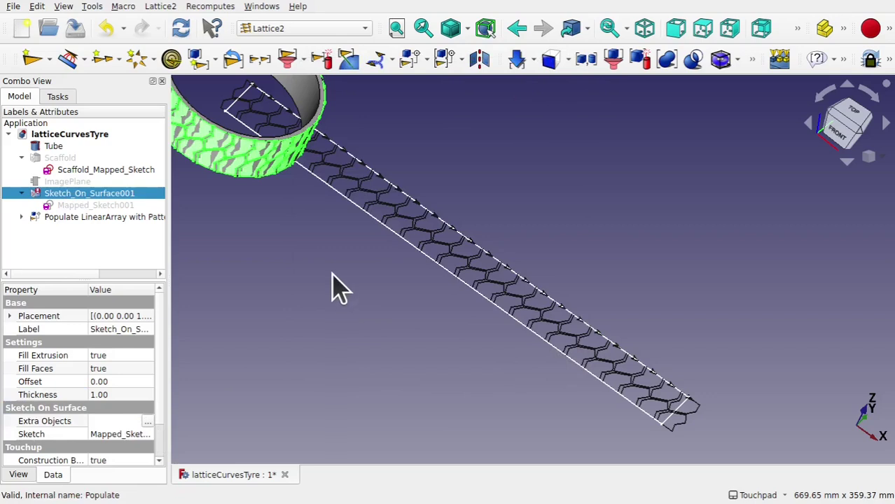
{"action": "left_click", "coordinate": [138, 238]}
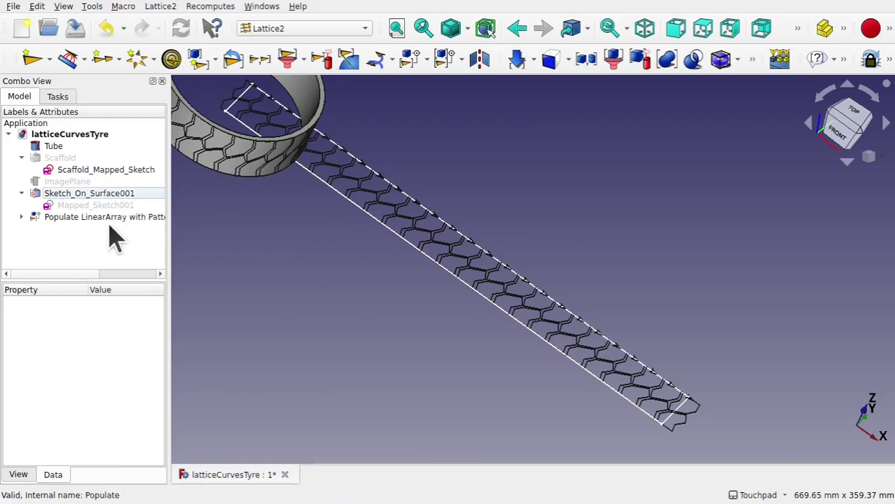
Transform the populated LinearArray along X by about 8 mm plus a further 1.9 mm, bringing its first blocks inside the scaffold outline
{"action": "left_click", "coordinate": [88, 218]}
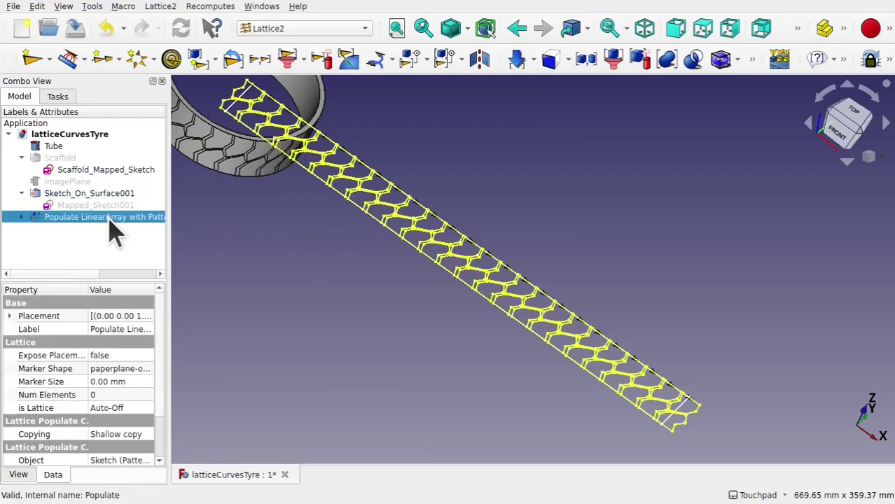
{"action": "right_click", "coordinate": [112, 231]}
{"action": "left_click", "coordinate": [170, 24]}
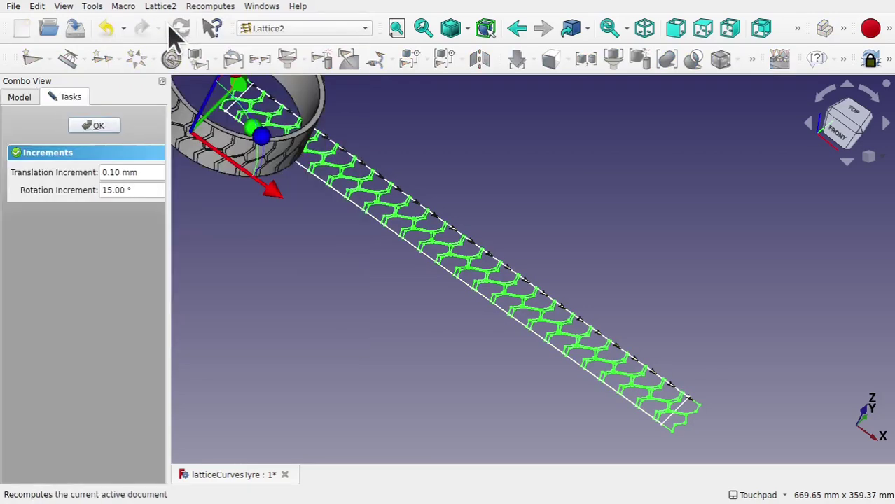
{"action": "left_click_drag", "start_coordinate": [279, 200], "coordinate": [287, 208]}
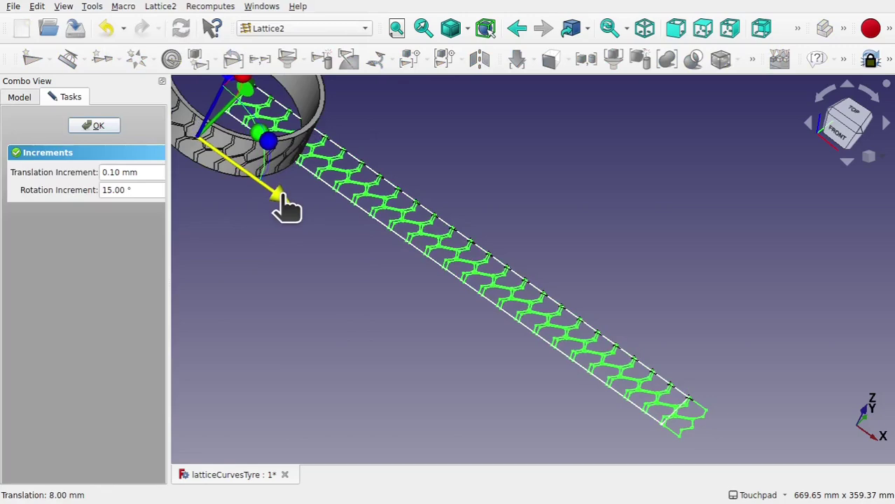
{"action": "scroll", "coordinate": [248, 119], "scroll_direction": "up", "scroll_amount": 6}
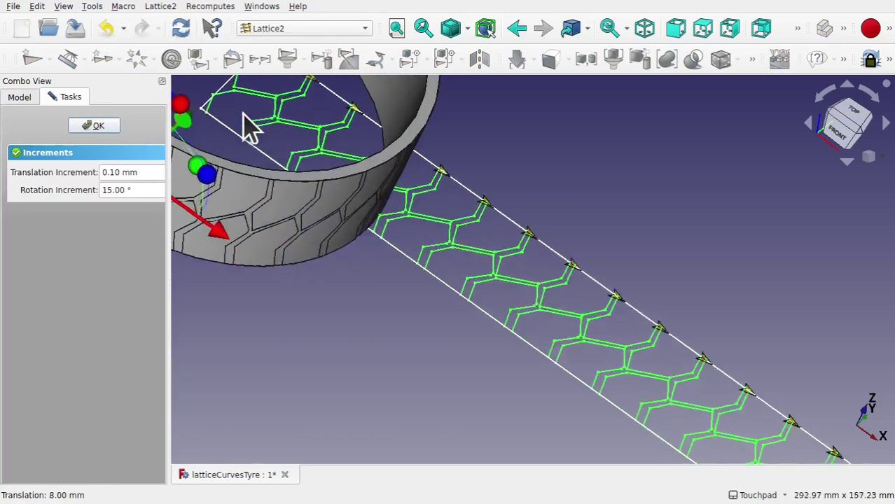
{"action": "middle_click_drag", "start_coordinate": [273, 137], "coordinate": [389, 259]}
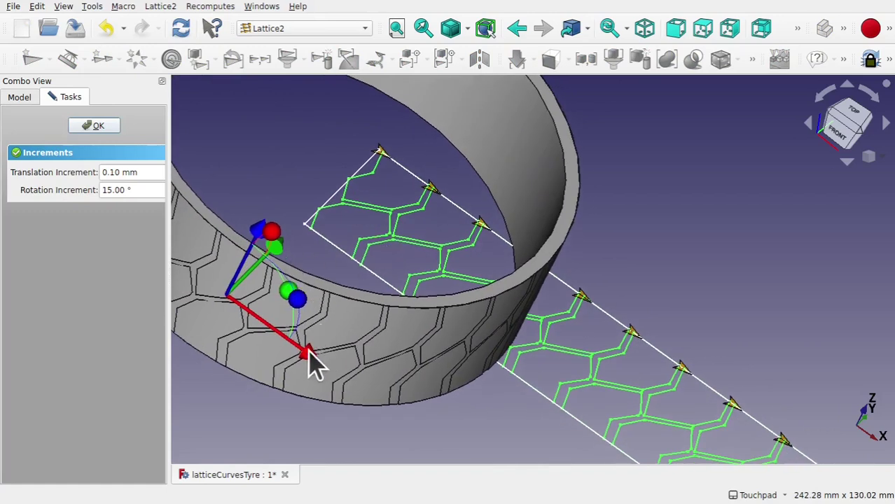
{"action": "left_click_drag", "start_coordinate": [315, 358], "coordinate": [319, 363]}
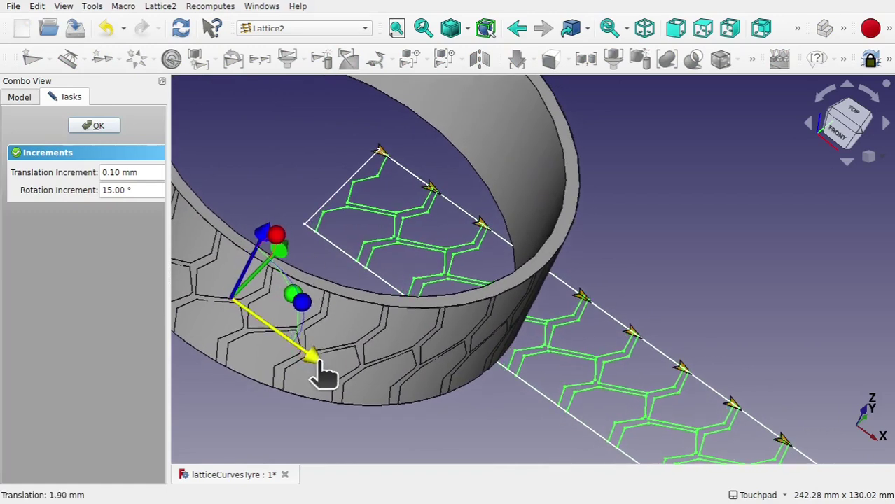
{"action": "left_click", "coordinate": [94, 126]}
Link the shifted Populate LinearArray with PatternSketch as Sketch_On_Surface001's extra object again and recompute the document
{"action": "scroll", "coordinate": [396, 167], "scroll_direction": "down", "scroll_amount": 9}
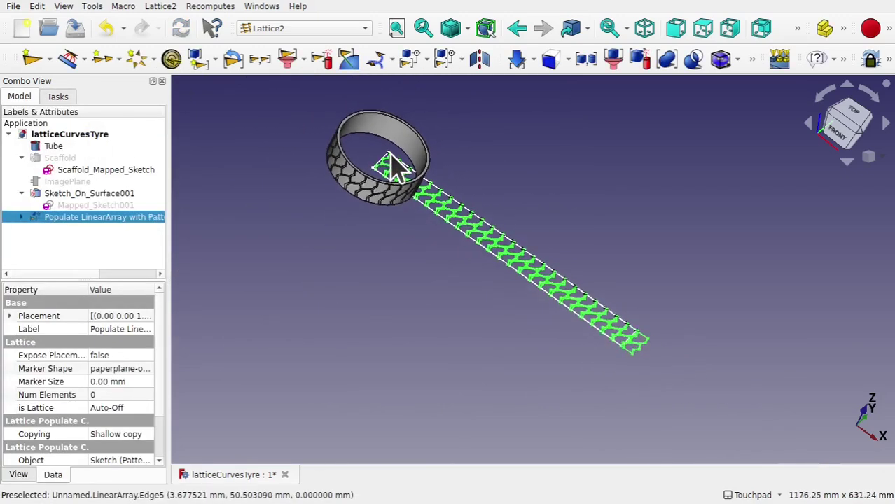
{"action": "scroll", "coordinate": [396, 167], "scroll_direction": "up", "scroll_amount": 1}
{"action": "left_click", "coordinate": [102, 198]}
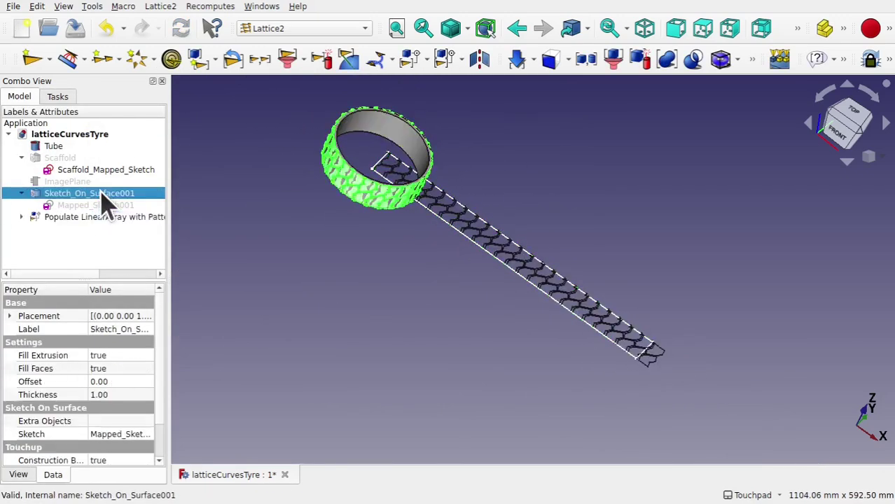
{"action": "left_click", "coordinate": [146, 424]}
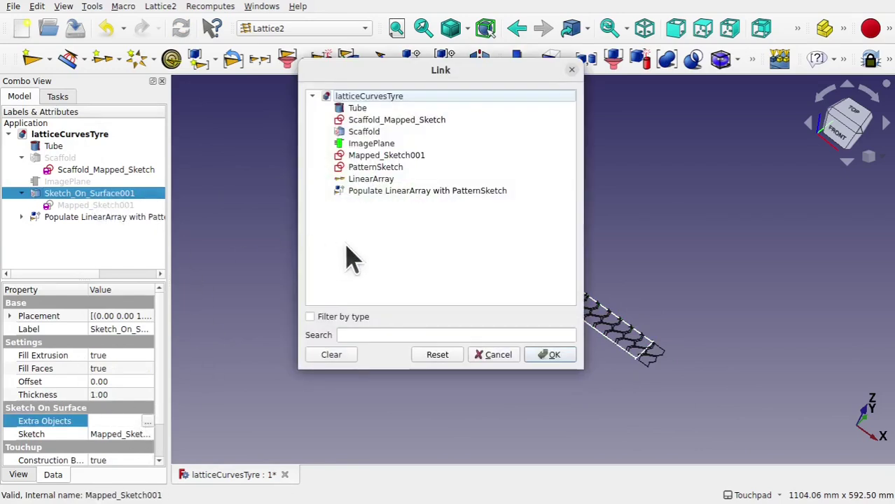
{"action": "left_click", "coordinate": [448, 191]}
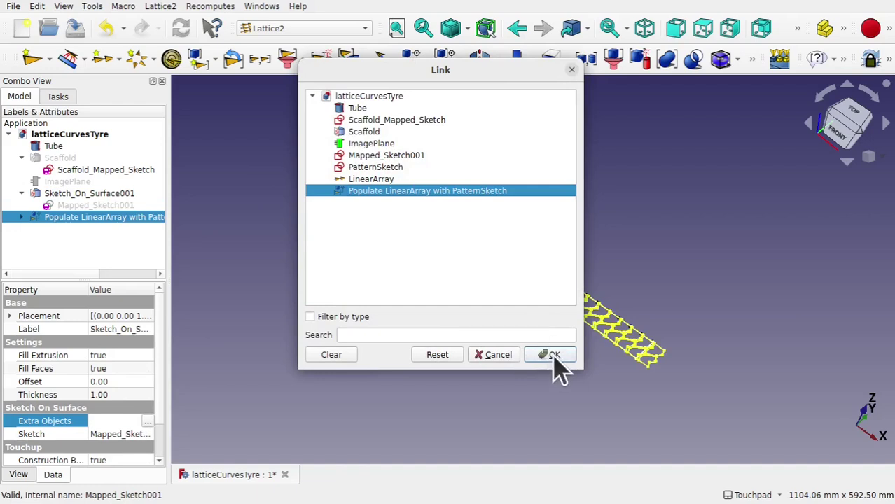
{"action": "left_click", "coordinate": [551, 355]}
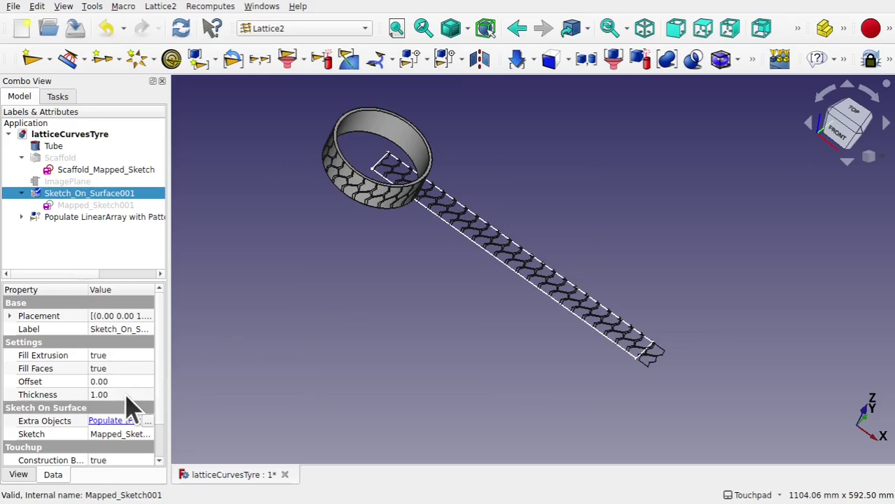
{"action": "key", "text": "ctrl+r"}
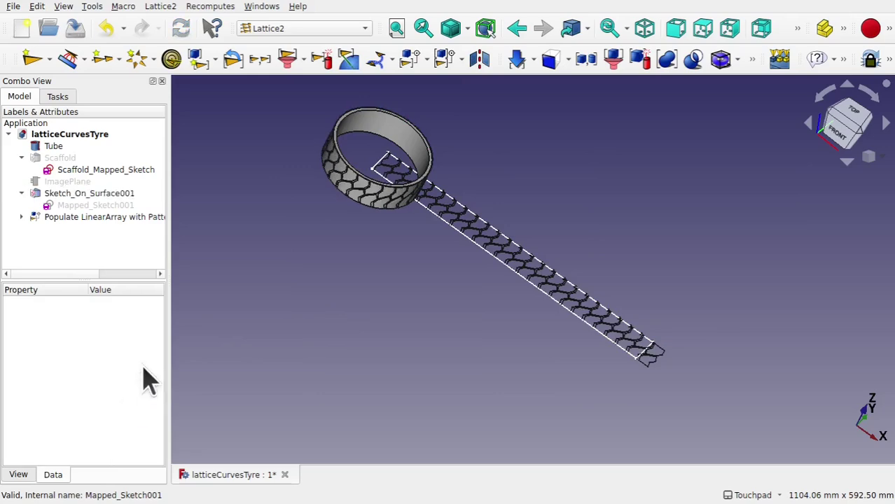
Examine the thickened tread blocks all around the tube's outer face, including where the pattern's two ends meet
{"action": "scroll", "coordinate": [388, 196], "scroll_direction": "up", "scroll_amount": 10}
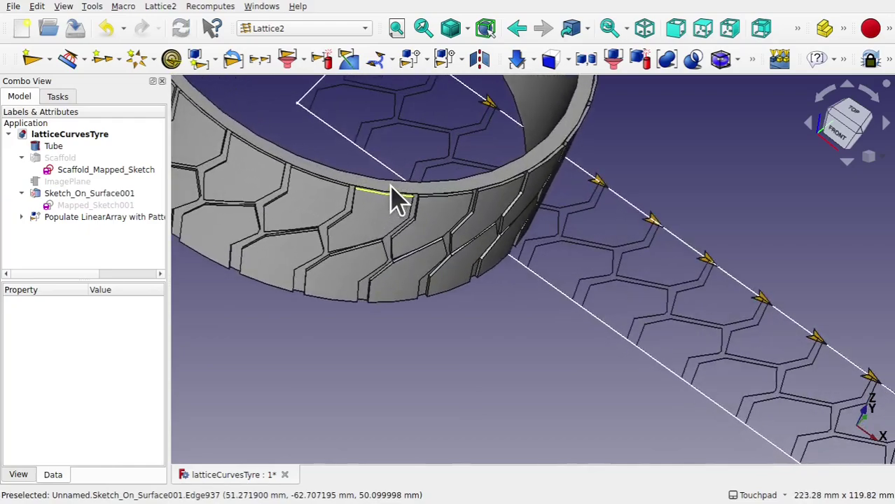
{"action": "left_click_drag", "start_coordinate": [425, 219], "coordinate": [387, 290], "text": "alt"}
{"action": "left_click_drag", "start_coordinate": [330, 264], "coordinate": [516, 70], "text": "alt"}
{"action": "left_click_drag", "start_coordinate": [320, 280], "coordinate": [416, 410], "text": "alt"}
{"action": "scroll", "coordinate": [466, 298], "scroll_direction": "down", "scroll_amount": 5}
{"action": "left_click_drag", "start_coordinate": [476, 242], "coordinate": [500, 186], "text": "alt"}
{"action": "left_click_drag", "start_coordinate": [523, 251], "coordinate": [544, 230], "text": "alt"}
{"action": "left_click_drag", "start_coordinate": [238, 371], "coordinate": [392, 315], "text": "alt"}
{"action": "scroll", "coordinate": [386, 314], "scroll_direction": "up", "scroll_amount": 5}
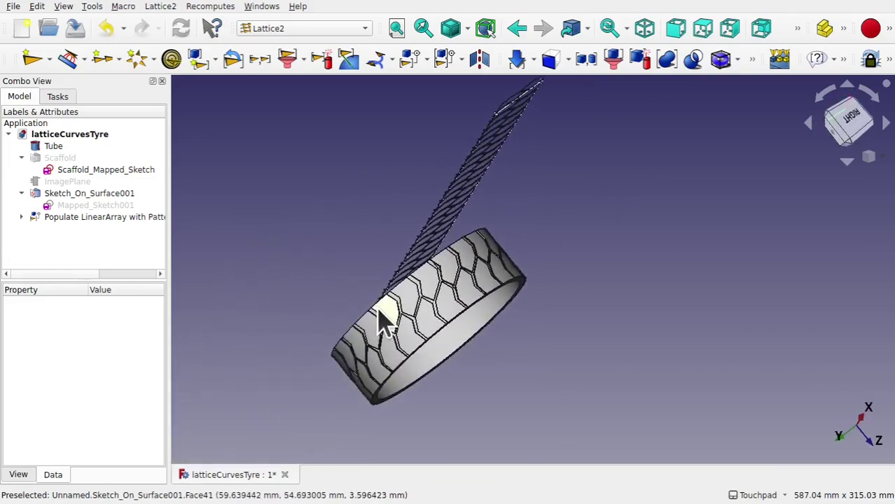
{"action": "mouse_move", "coordinate": [523, 323]}
{"action": "left_mouse_down", "text": "alt"}
{"action": "mouse_move", "coordinate": [503, 196]}
{"action": "mouse_move", "coordinate": [455, 287]}
{"action": "mouse_move", "coordinate": [373, 356]}
{"action": "mouse_move", "coordinate": [645, 256]}
{"action": "mouse_move", "coordinate": [535, 253]}
{"action": "mouse_move", "coordinate": [558, 233]}
{"action": "mouse_move", "coordinate": [494, 199]}
{"action": "mouse_move", "coordinate": [526, 296]}
{"action": "left_mouse_up", "text": "alt"}
{"action": "scroll", "coordinate": [526, 296], "scroll_direction": "down", "scroll_amount": 4}
{"action": "left_click_drag", "start_coordinate": [661, 348], "coordinate": [643, 304], "text": "alt"}
Inspect how both ends of the flat tread array sit against the scaffold outline and compare them with the mapped tyre
{"action": "scroll", "coordinate": [678, 322], "scroll_direction": "up", "scroll_amount": 6}
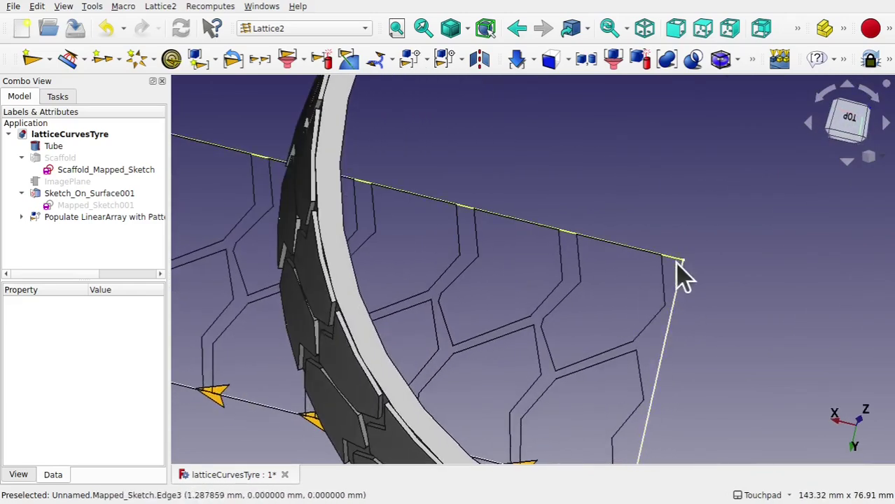
{"action": "scroll", "coordinate": [655, 339], "scroll_direction": "down", "scroll_amount": 6}
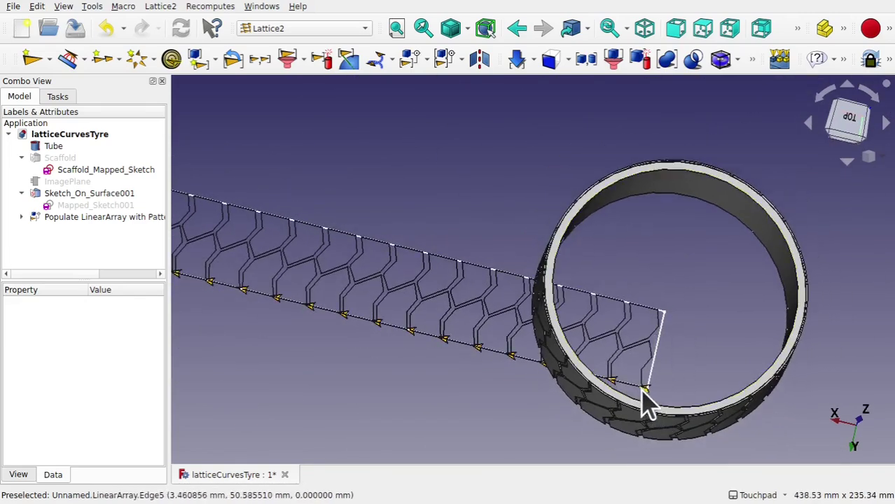
{"action": "scroll", "coordinate": [518, 337], "scroll_direction": "down", "scroll_amount": 3}
{"action": "middle_click_drag", "start_coordinate": [519, 337], "coordinate": [671, 413]}
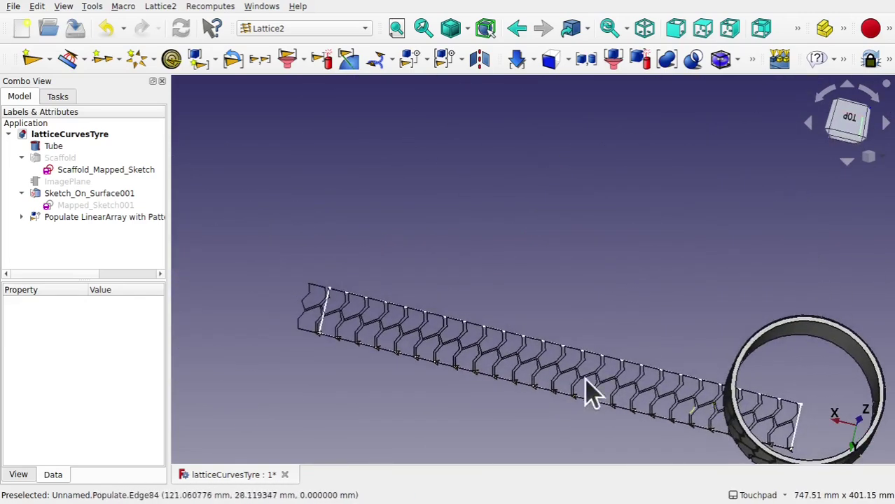
{"action": "scroll", "coordinate": [325, 306], "scroll_direction": "up", "scroll_amount": 6}
{"action": "scroll", "coordinate": [326, 309], "scroll_direction": "up", "scroll_amount": 3}
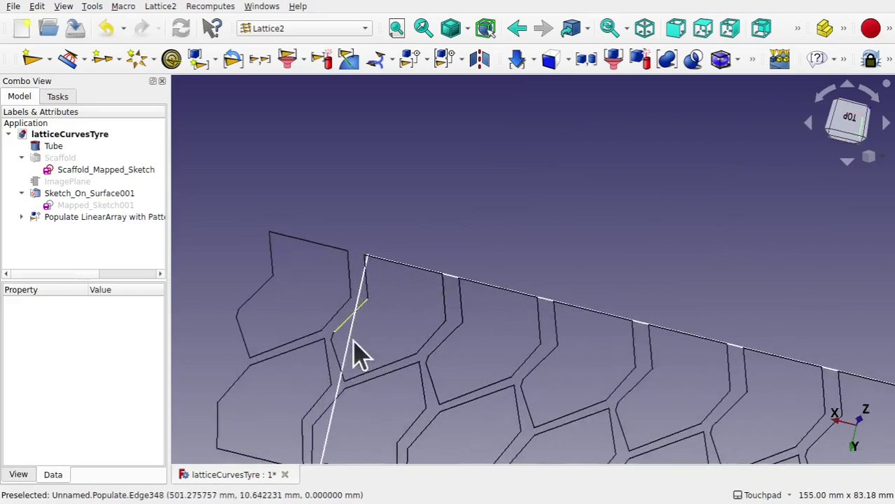
{"action": "scroll", "coordinate": [538, 347], "scroll_direction": "down", "scroll_amount": 6}
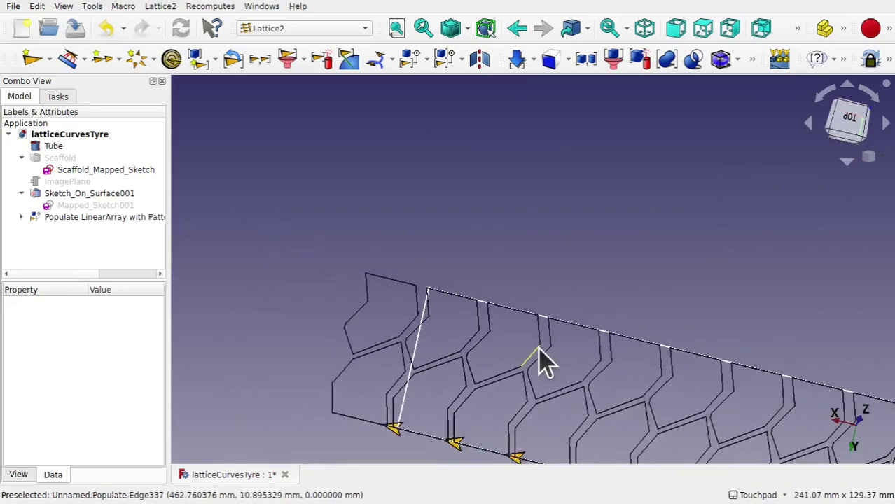
{"action": "middle_click_drag", "start_coordinate": [498, 356], "coordinate": [576, 352]}
{"action": "middle_click_drag", "start_coordinate": [539, 416], "coordinate": [393, 249]}
{"action": "middle_click_drag", "start_coordinate": [438, 294], "coordinate": [504, 275]}
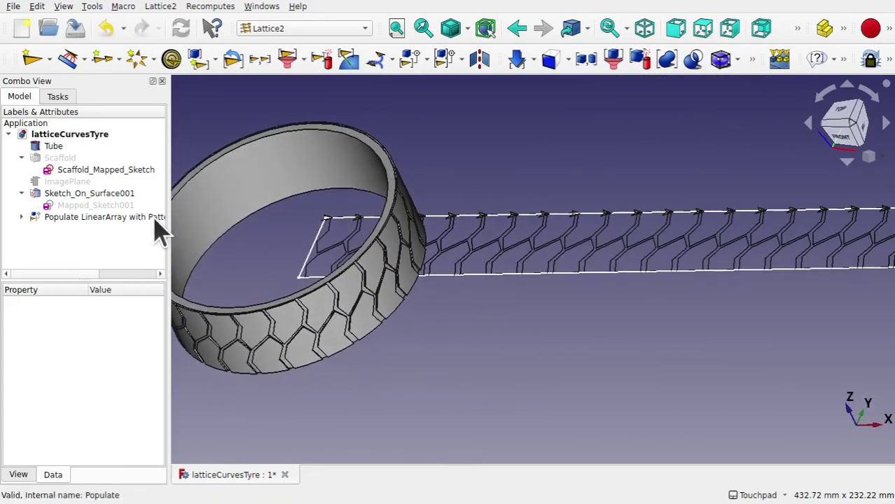
{"action": "scroll", "coordinate": [400, 310], "scroll_direction": "down", "scroll_amount": 5}
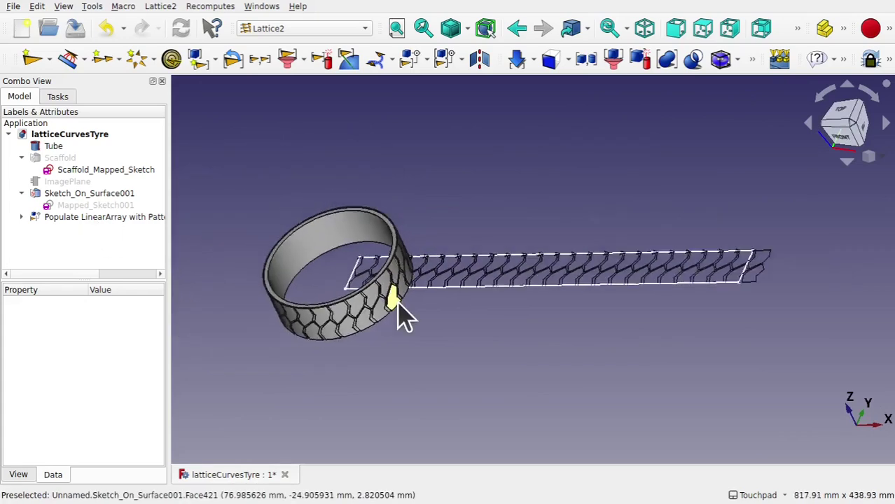
{"action": "middle_click_drag", "start_coordinate": [400, 309], "coordinate": [403, 226]}
{"action": "scroll", "coordinate": [409, 286], "scroll_direction": "up", "scroll_amount": 5}
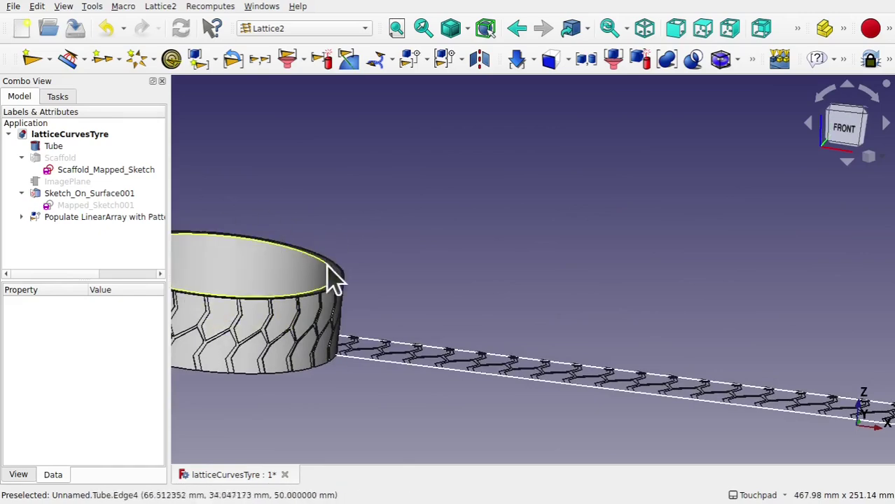
Hide the flat Populate LinearArray with PatternSketch and the Scaffold_Mapped_Sketch outline, leaving only the tube and its mapped tread displayed
{"action": "middle_click_drag", "start_coordinate": [335, 276], "coordinate": [550, 301]}
{"action": "mouse_move", "coordinate": [502, 350]}
{"action": "middle_mouse_down"}
{"action": "mouse_move", "coordinate": [525, 306]}
{"action": "mouse_move", "coordinate": [545, 218]}
{"action": "mouse_move", "coordinate": [478, 335]}
{"action": "mouse_move", "coordinate": [482, 361]}
{"action": "mouse_move", "coordinate": [483, 287]}
{"action": "mouse_move", "coordinate": [490, 336]}
{"action": "mouse_move", "coordinate": [508, 343]}
{"action": "middle_mouse_up"}
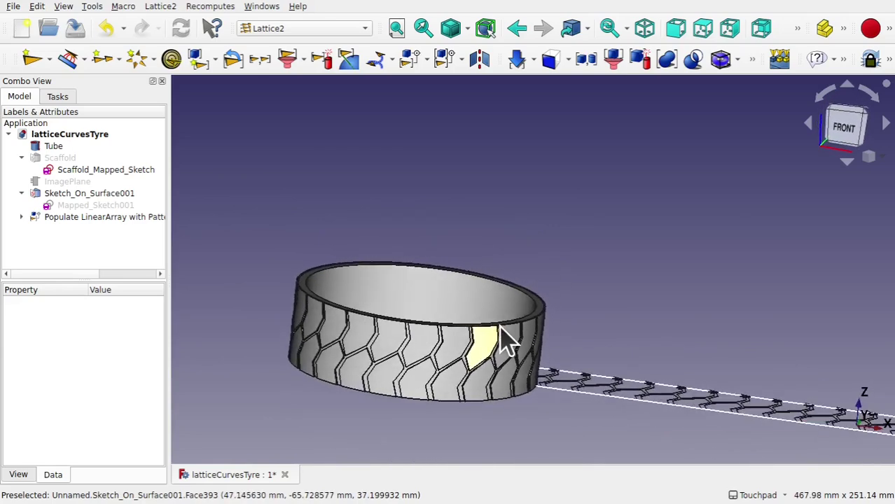
{"action": "left_click", "coordinate": [21, 217]}
{"action": "left_click", "coordinate": [71, 245]}
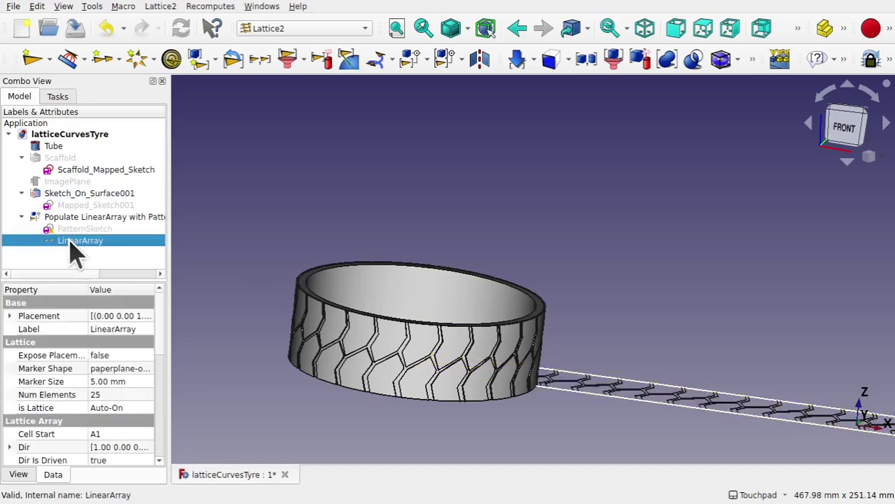
{"action": "left_click", "coordinate": [98, 206]}
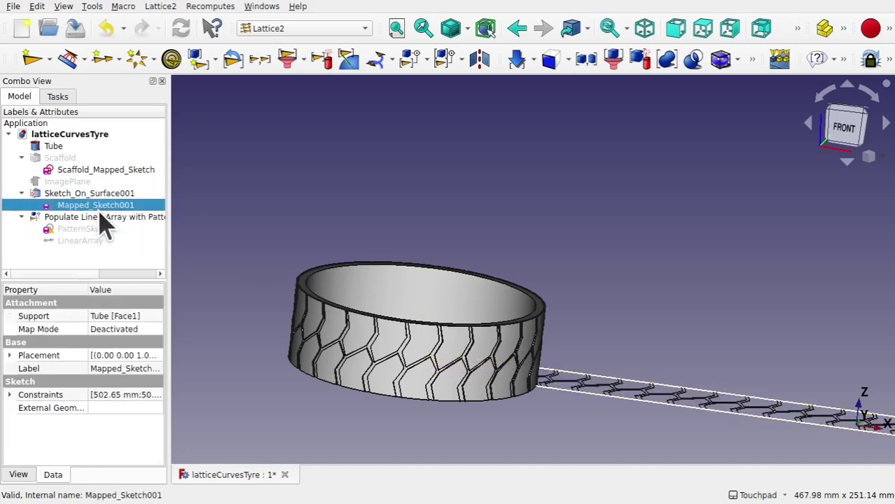
{"action": "left_click", "coordinate": [85, 216]}
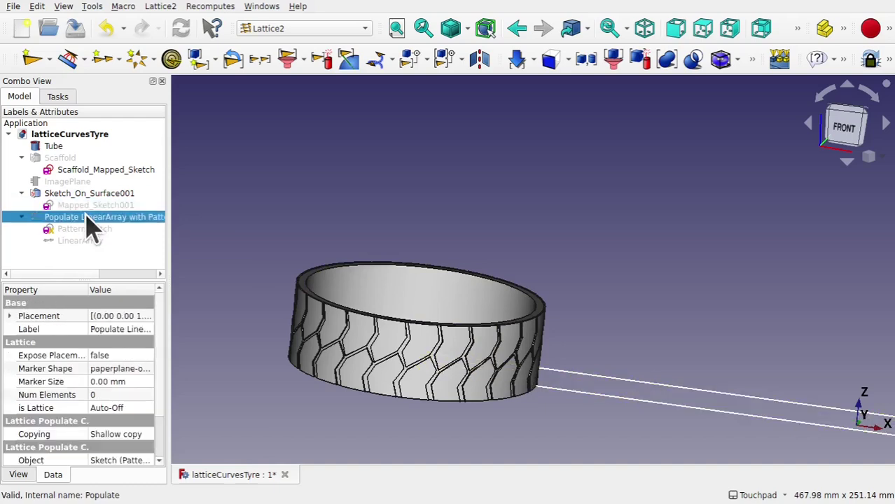
{"action": "left_click", "coordinate": [577, 390]}
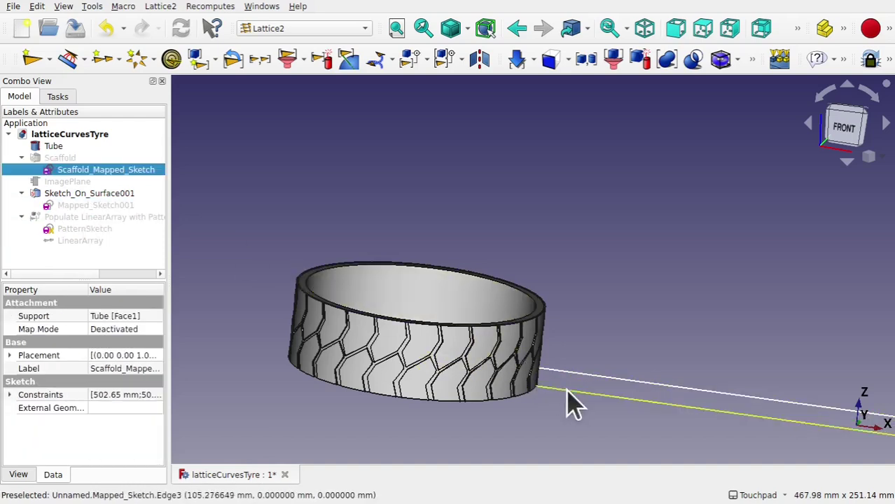
{"action": "left_click_drag", "start_coordinate": [308, 210], "coordinate": [354, 265], "text": "shift"}
Highlight the Tube and Sketch_On_Surface001 in turn and toggle the tube's visibility to inspect the two bodies separately
{"action": "left_click", "coordinate": [71, 148]}
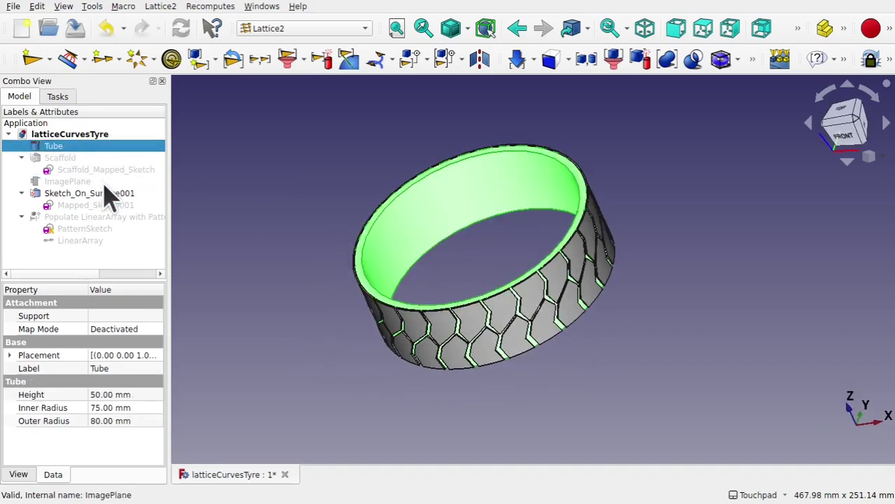
{"action": "left_click", "coordinate": [99, 185]}
{"action": "left_click", "coordinate": [112, 194]}
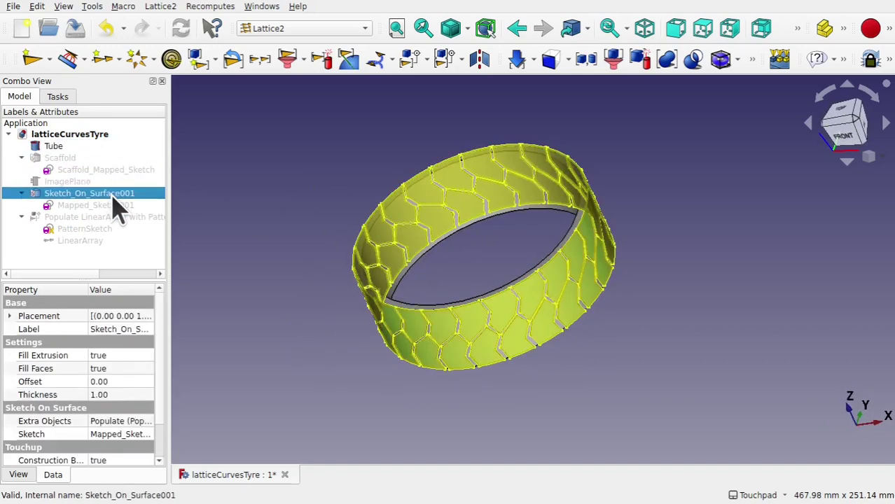
{"action": "left_click", "coordinate": [318, 189]}
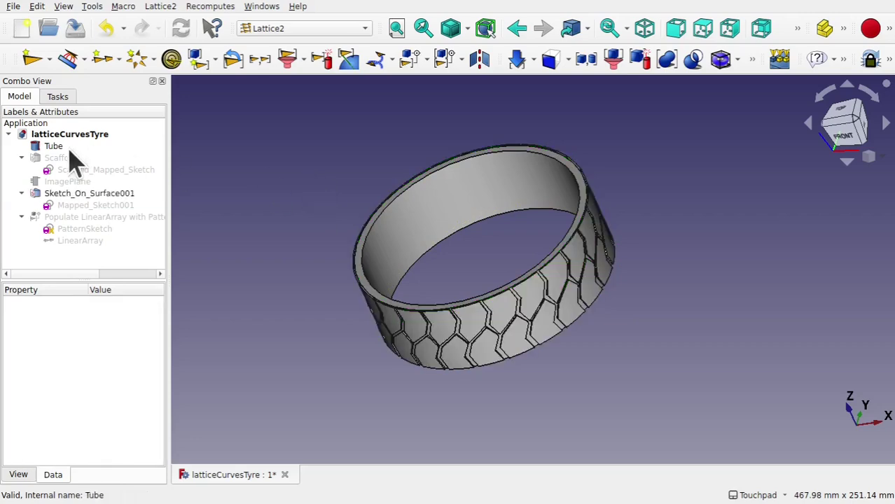
{"action": "left_click", "coordinate": [55, 147]}
{"action": "key", "text": "space"}
{"action": "left_click_drag", "start_coordinate": [449, 245], "coordinate": [514, 244], "text": "alt"}
{"action": "key", "text": "space"}
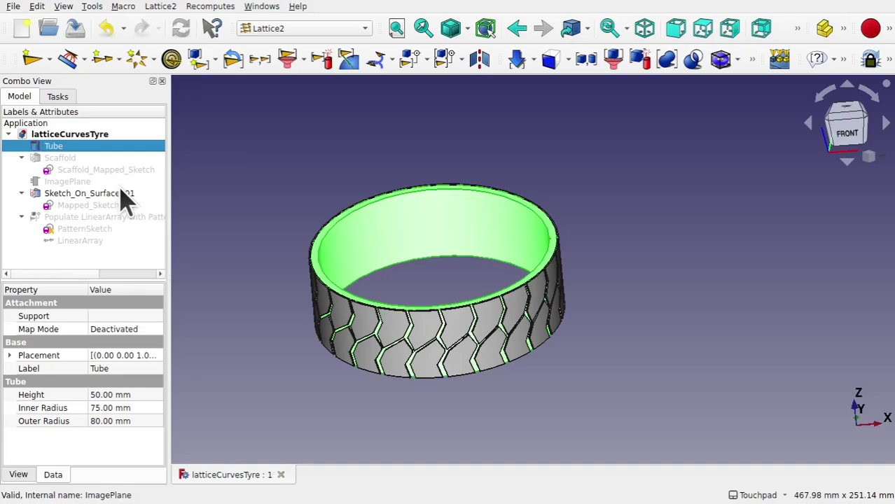
Switch to the Part workbench and fuse Sketch_On_Surface001 with the Tube into a single solid using Union
{"action": "left_click", "coordinate": [304, 28]}
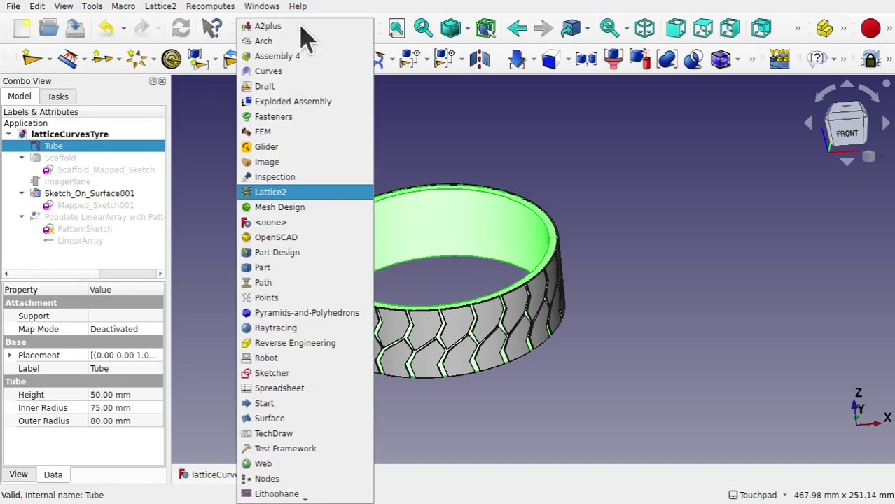
{"action": "left_click", "coordinate": [276, 267]}
{"action": "left_click", "coordinate": [87, 195]}
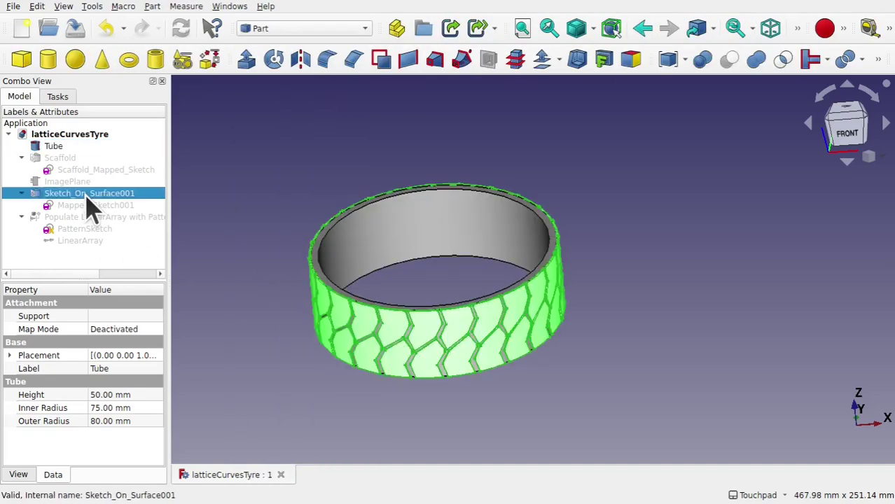
{"action": "left_click", "coordinate": [49, 146], "text": "ctrl"}
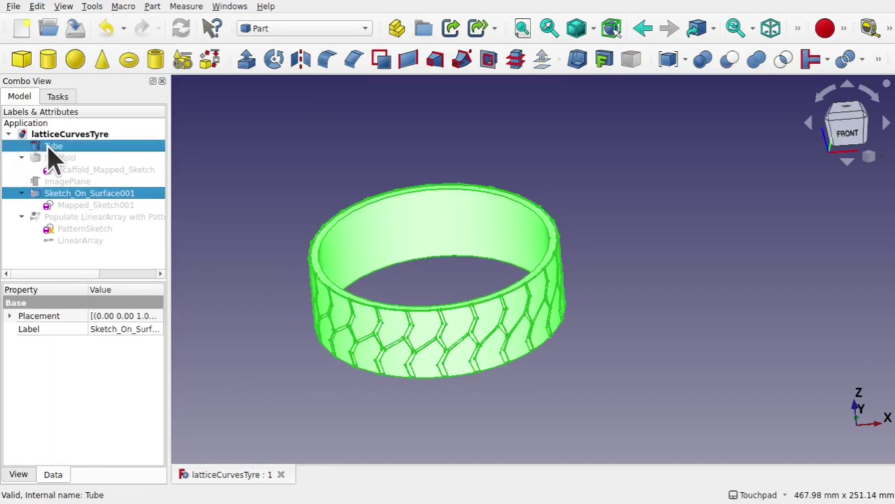
{"action": "left_click", "coordinate": [758, 60]}
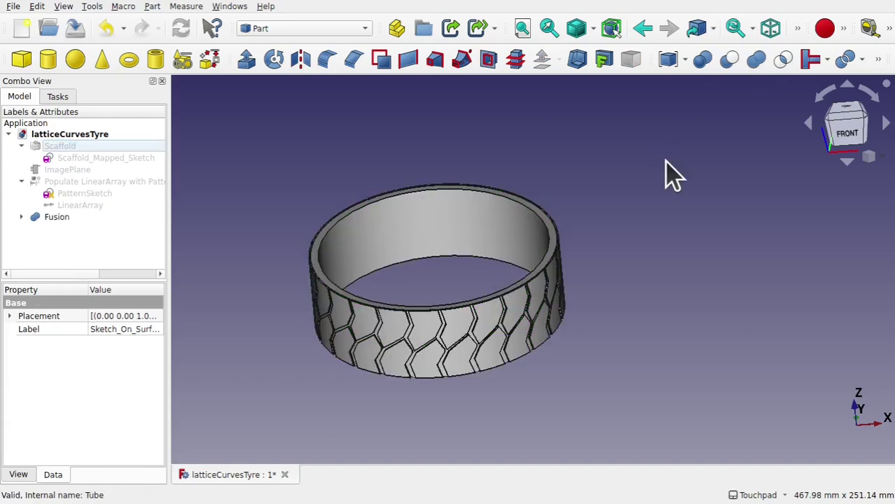
{"action": "scroll", "coordinate": [430, 336], "scroll_direction": "up", "scroll_amount": 6}
{"action": "scroll", "coordinate": [430, 336], "scroll_direction": "down", "scroll_amount": 4}
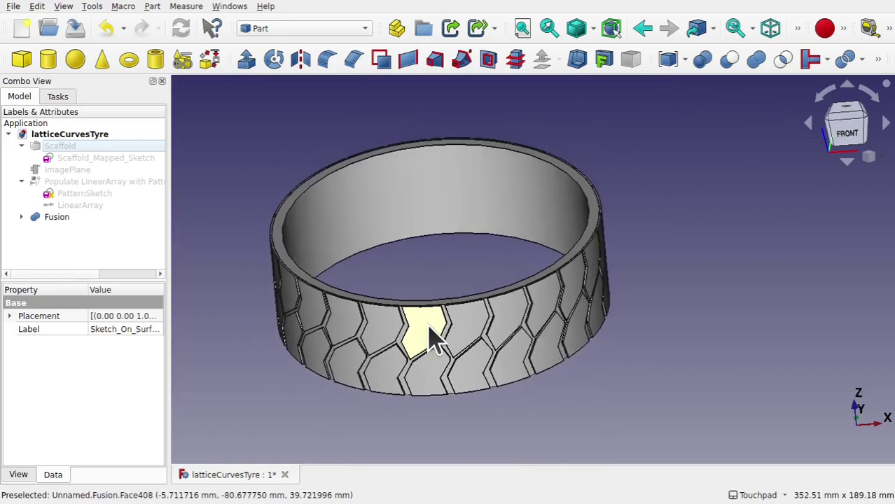